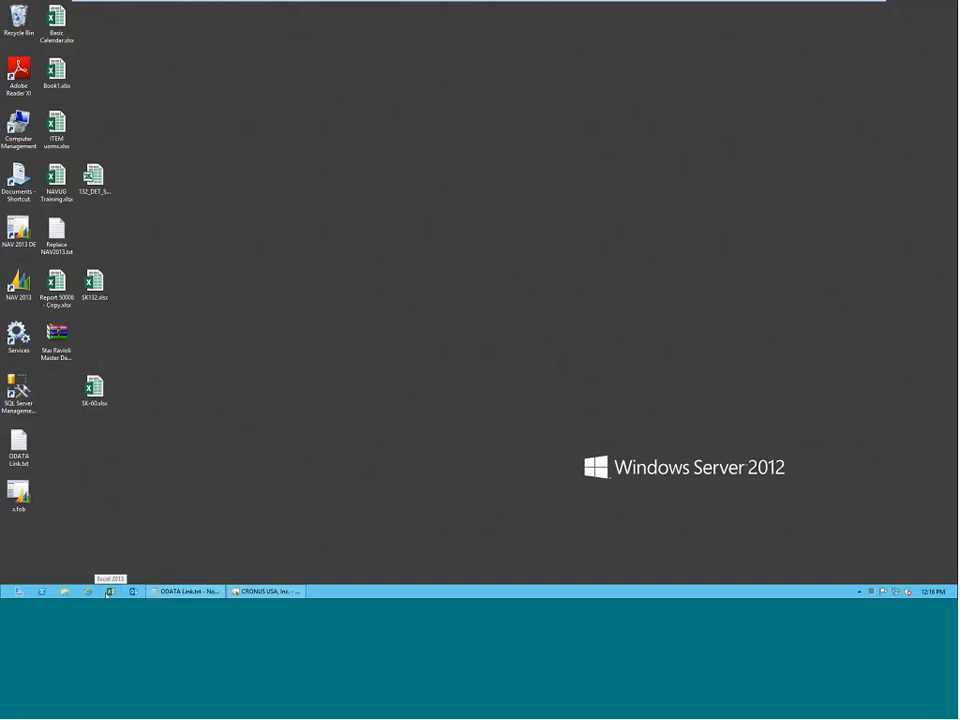
Start Excel and create a blank workbook.
left_click(109, 592)
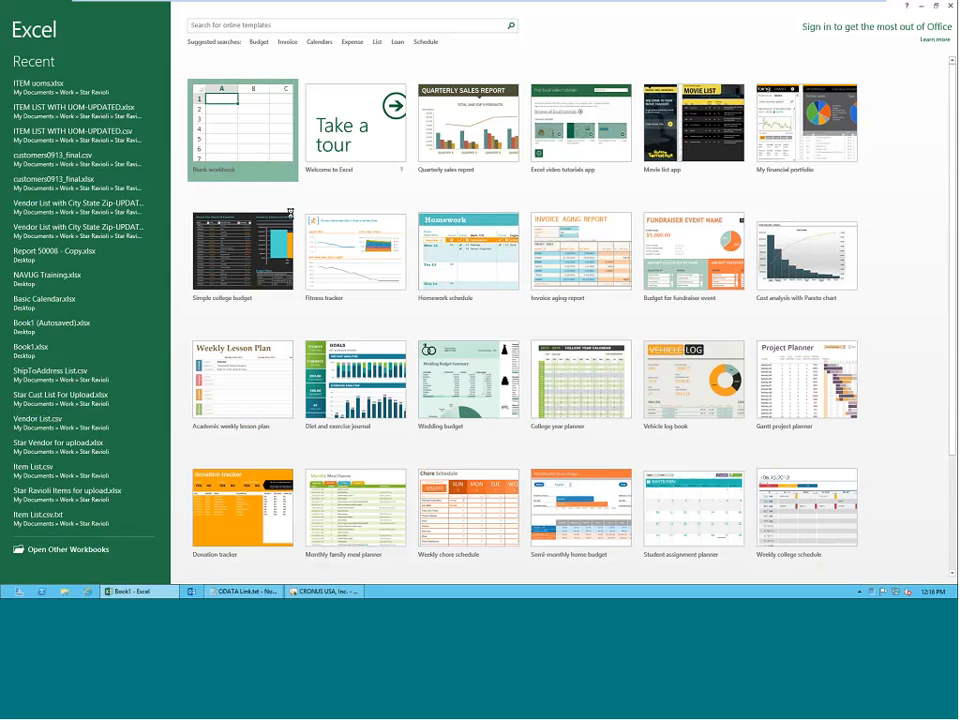
double_click(210, 103)
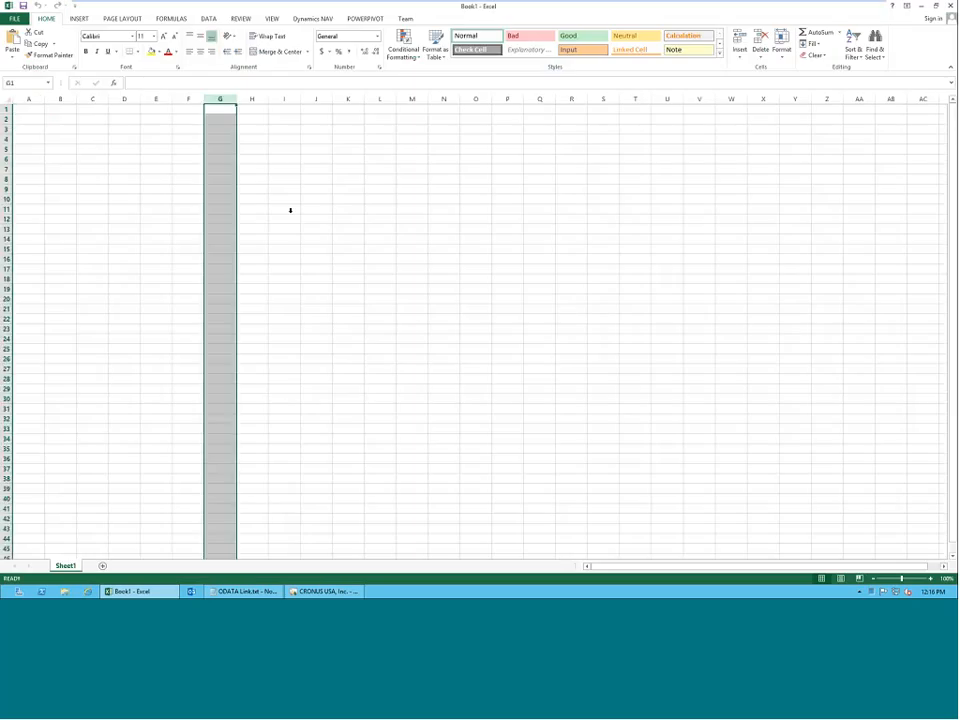
left_click(125, 150)
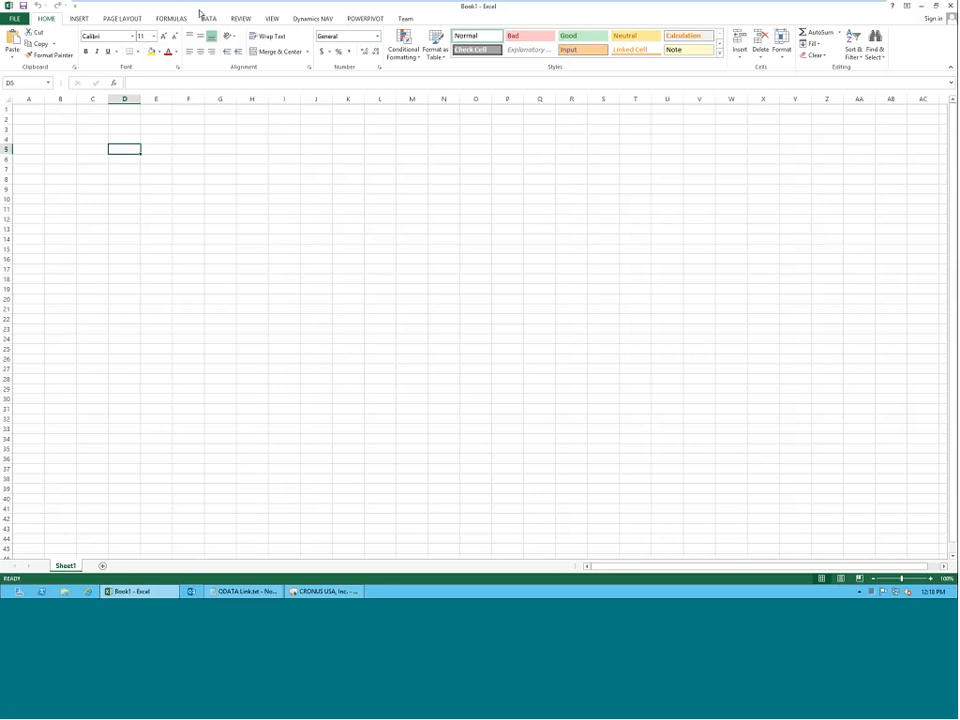
Open the PowerPivot data model window for the blank workbook.
left_click(362, 19)
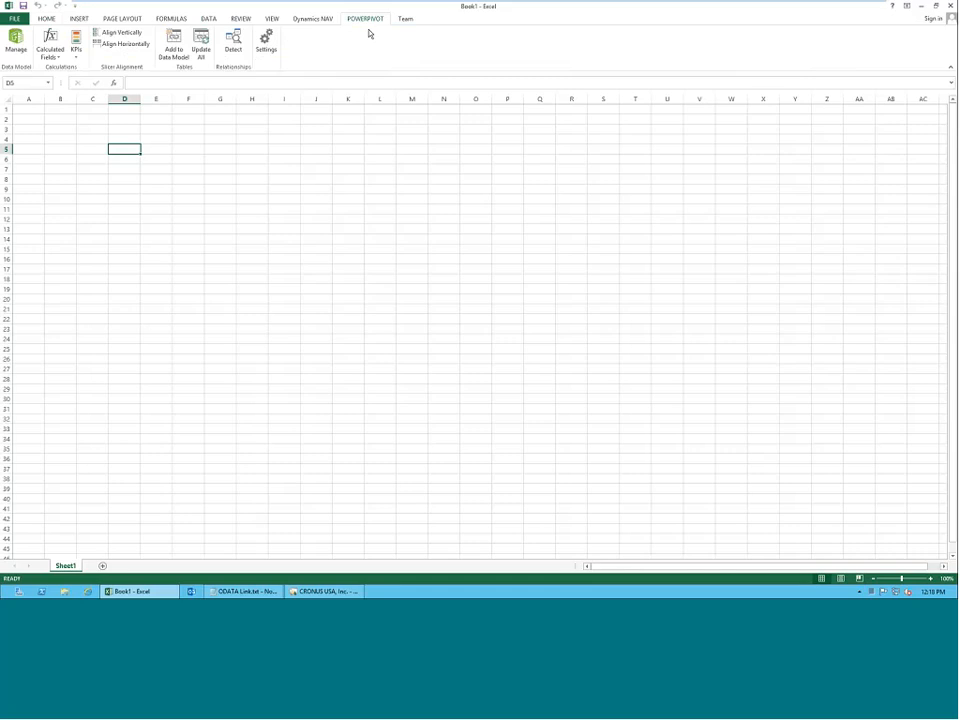
left_click(15, 44)
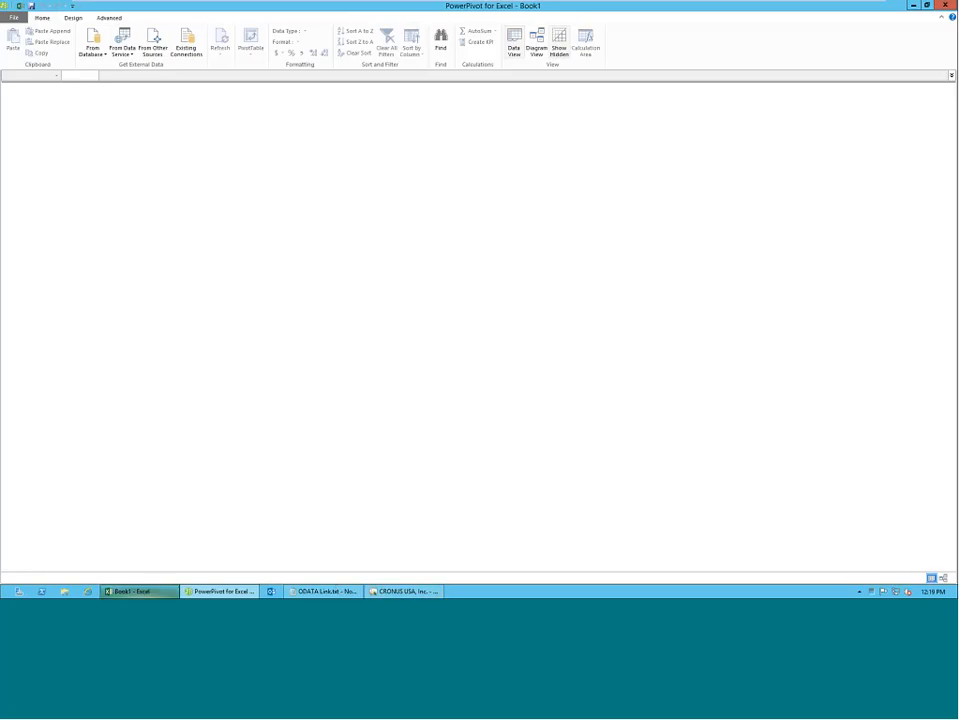
left_click(141, 593)
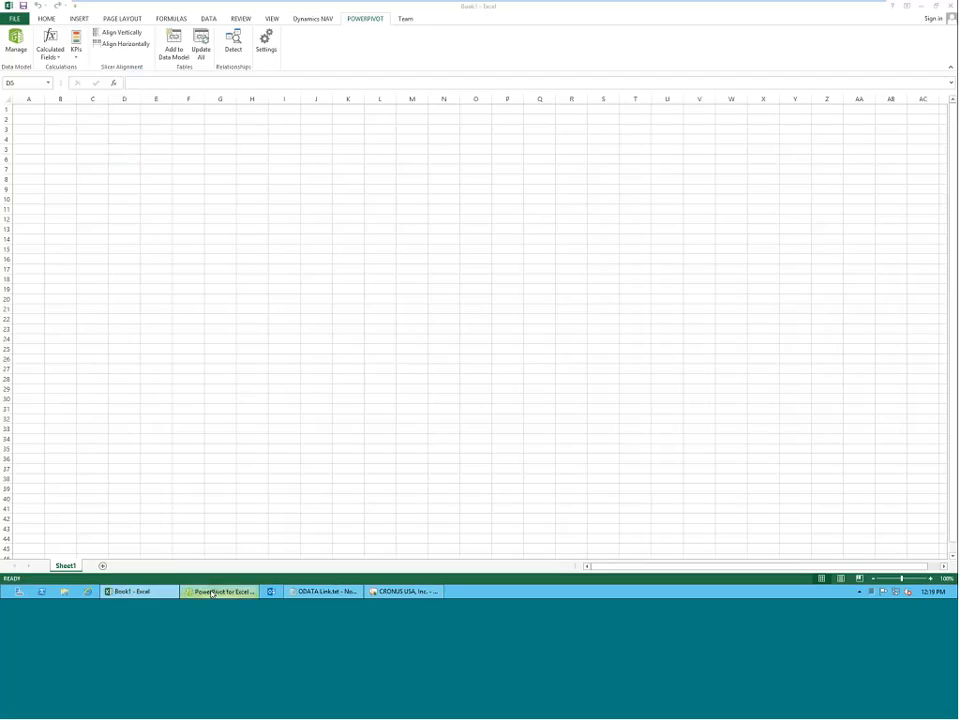
left_click(211, 593)
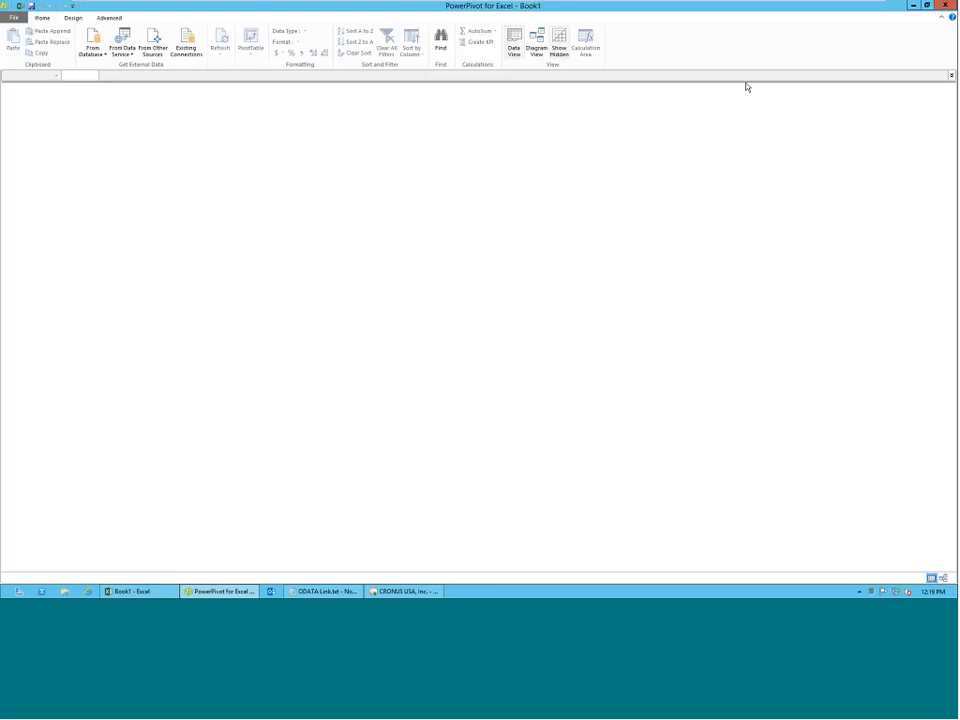
Review which external data sources PowerPivot can import from, covering databases, data services and the full list of other sources.
left_click(92, 52)
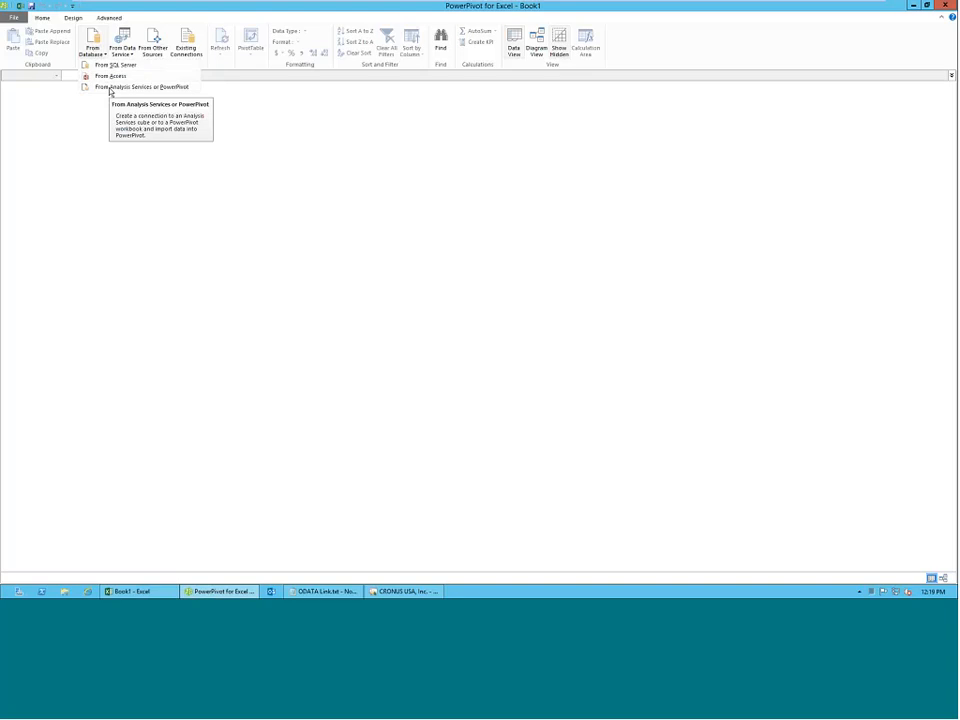
left_click(128, 48)
left_click(128, 50)
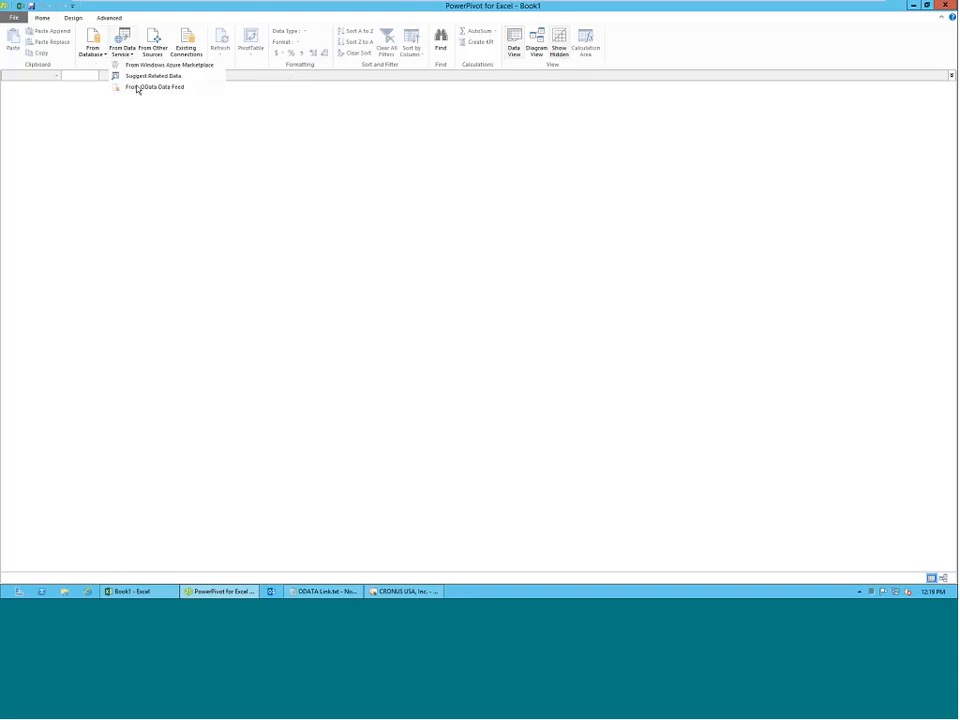
left_click(153, 52)
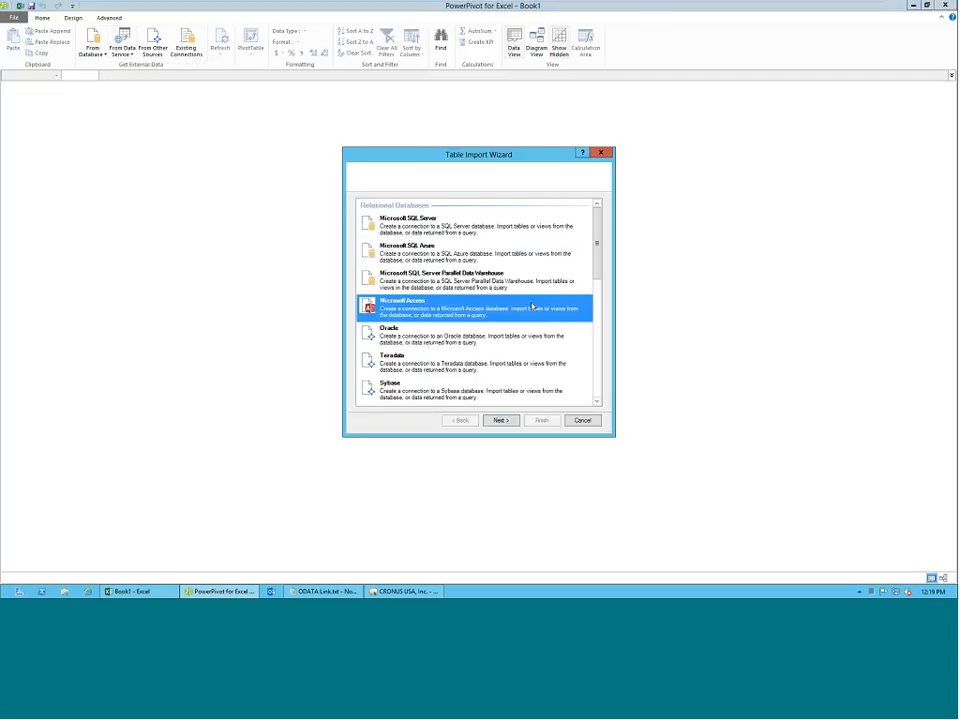
scroll(574, 311, "down", 3)
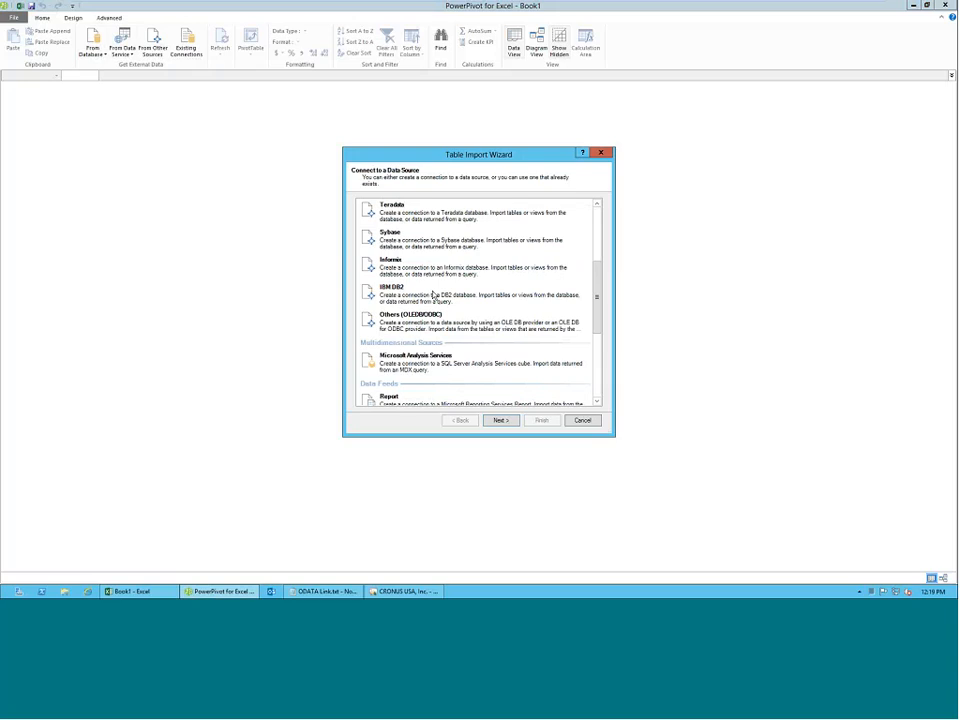
scroll(434, 296, "down", 3)
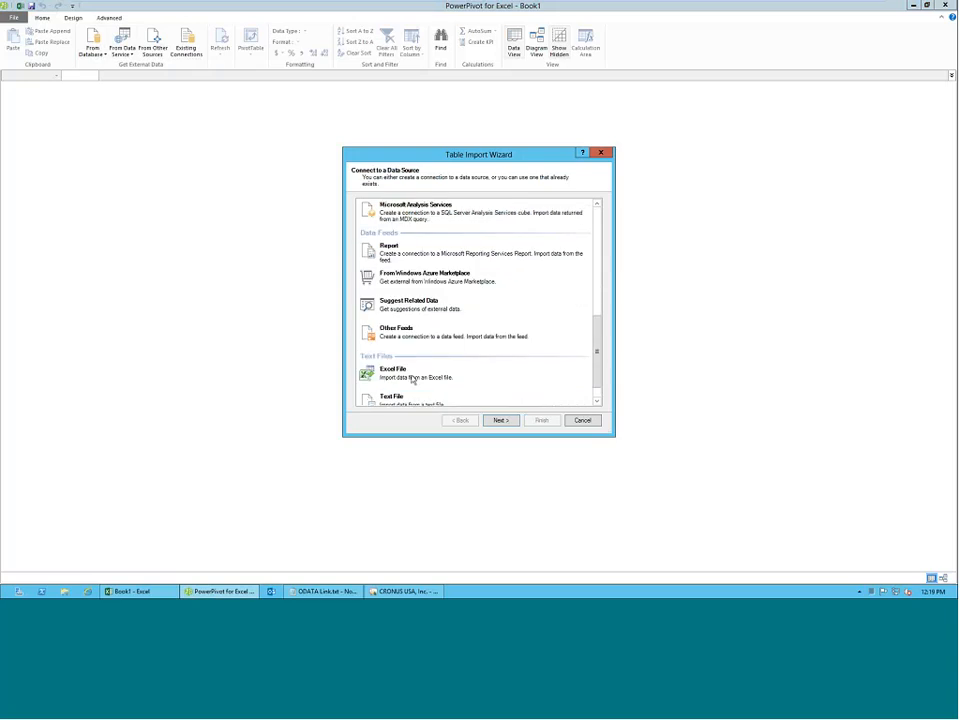
scroll(425, 330, "up", 2)
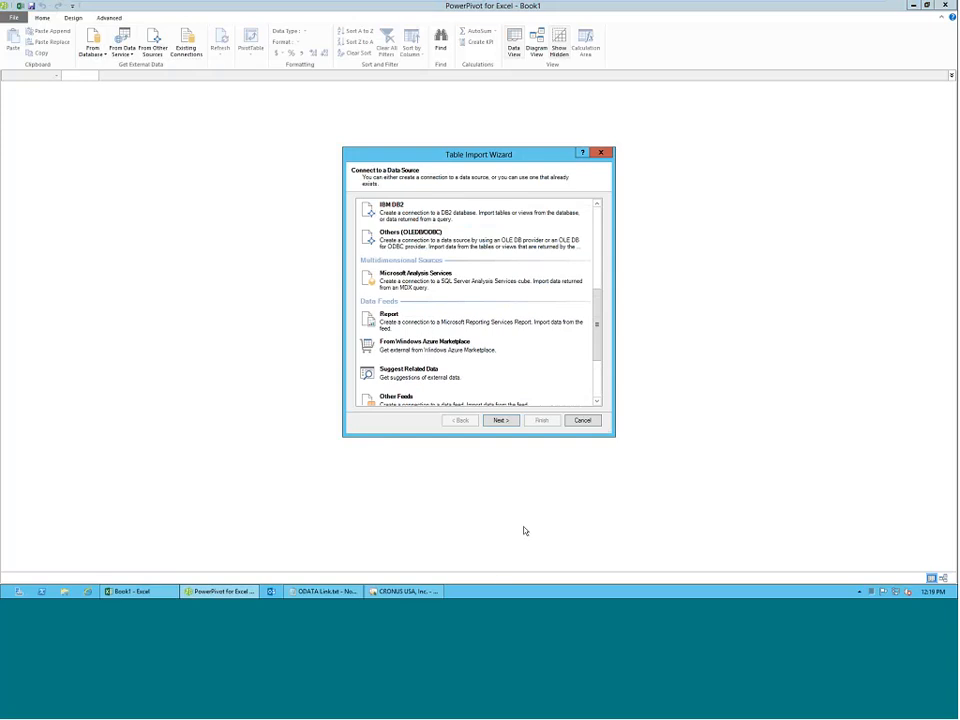
left_click(397, 238)
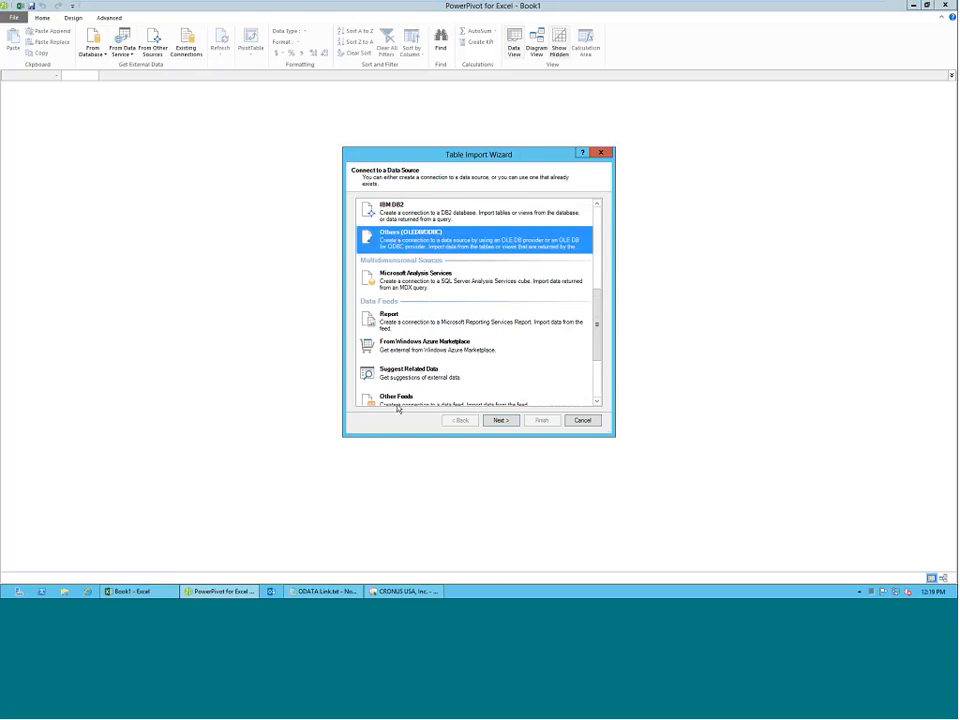
left_click(580, 420)
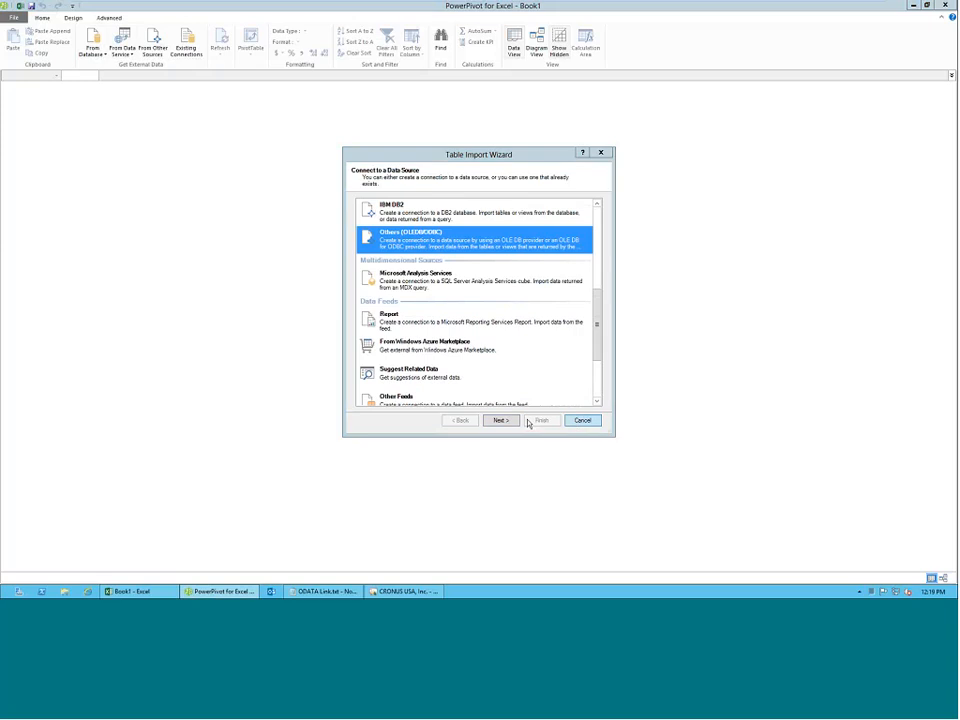
Connect to the SQL Server database DemoNAV70-1287514 on server "." with Windows Authentication, choosing to import from a list of tables and views.
left_click(92, 50)
left_click(108, 66)
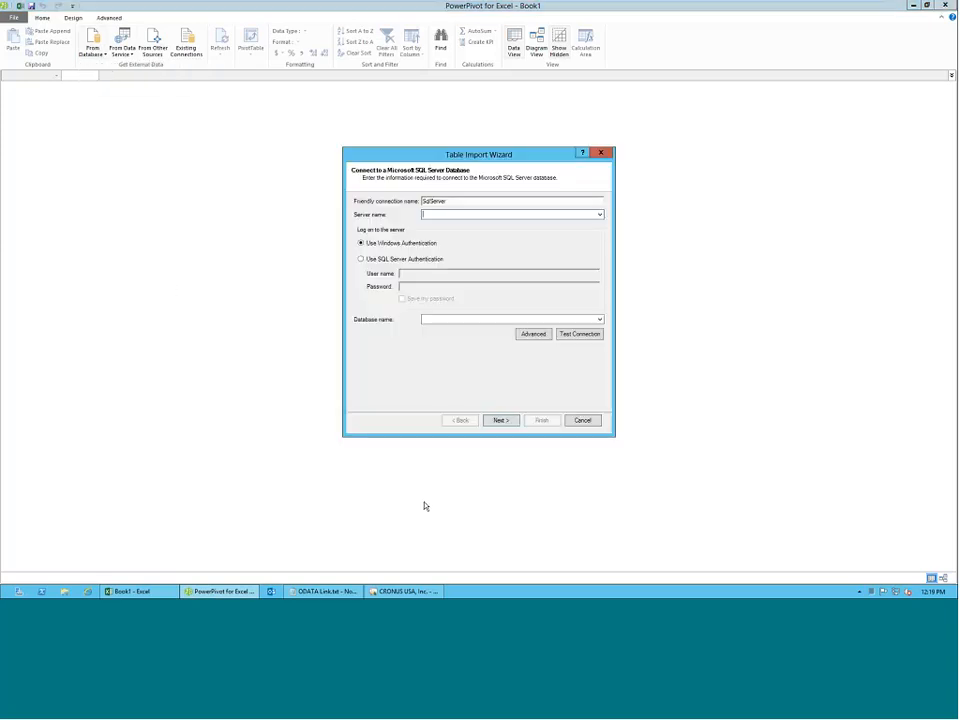
type(".")
left_click(600, 319)
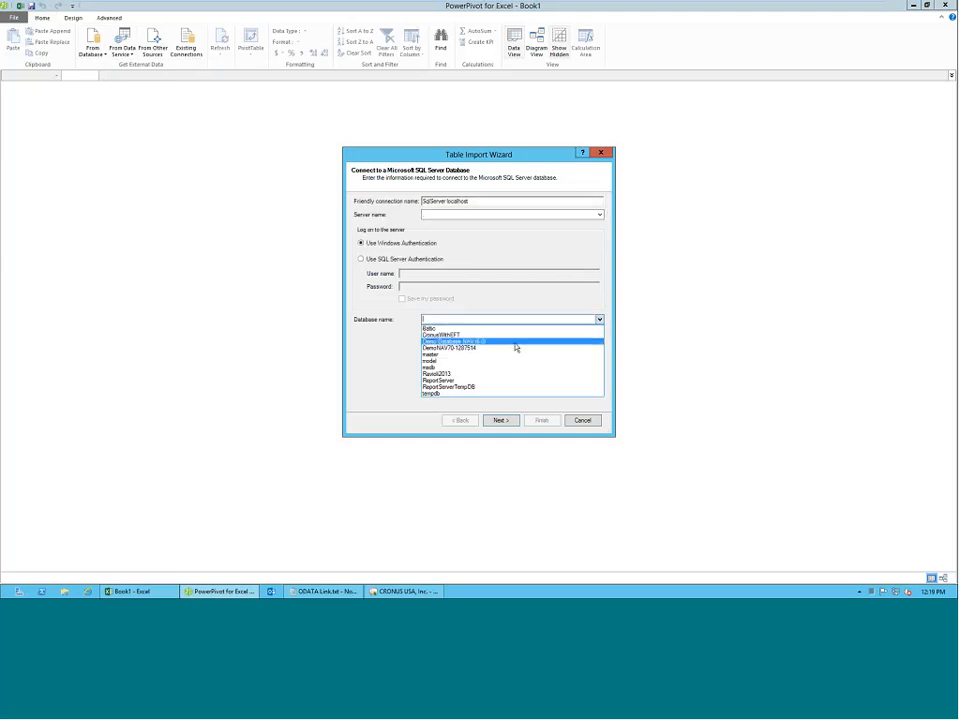
left_click(503, 350)
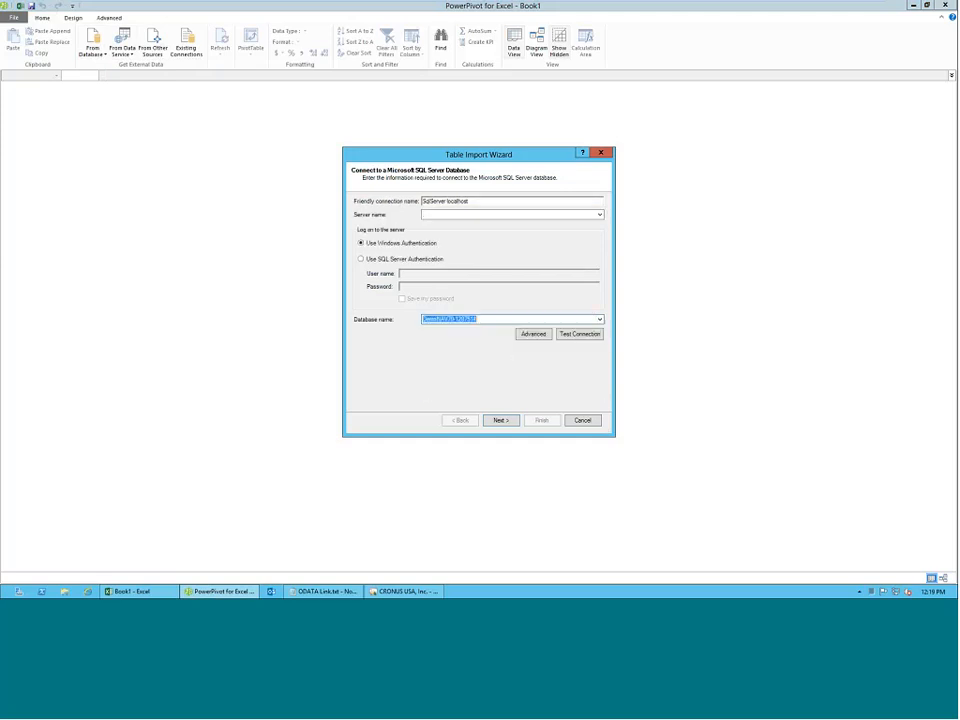
left_click(501, 421)
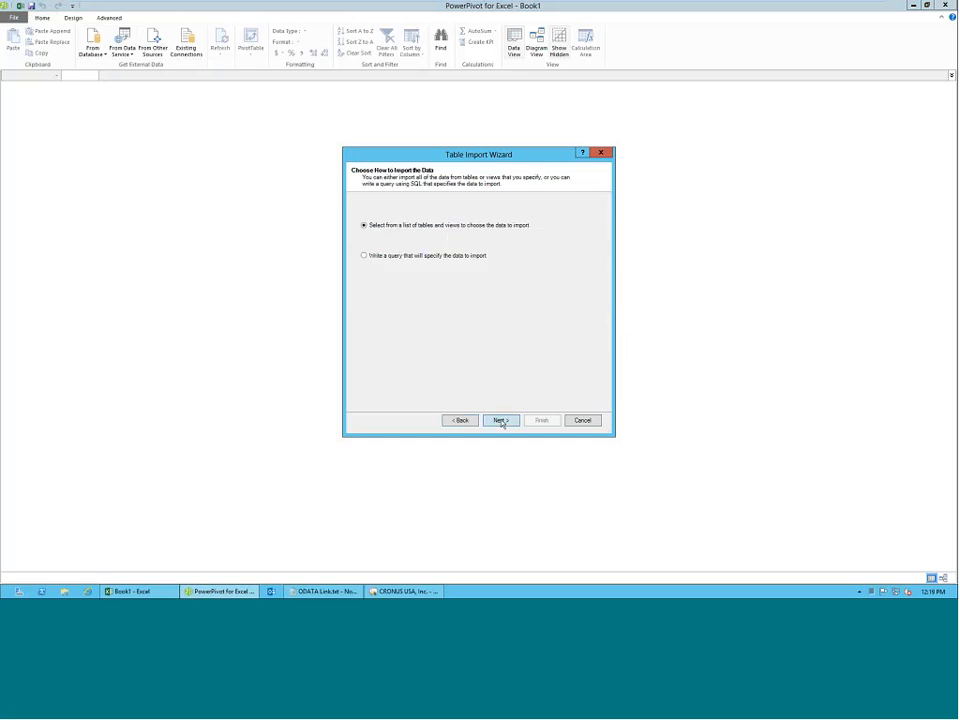
left_click(499, 420)
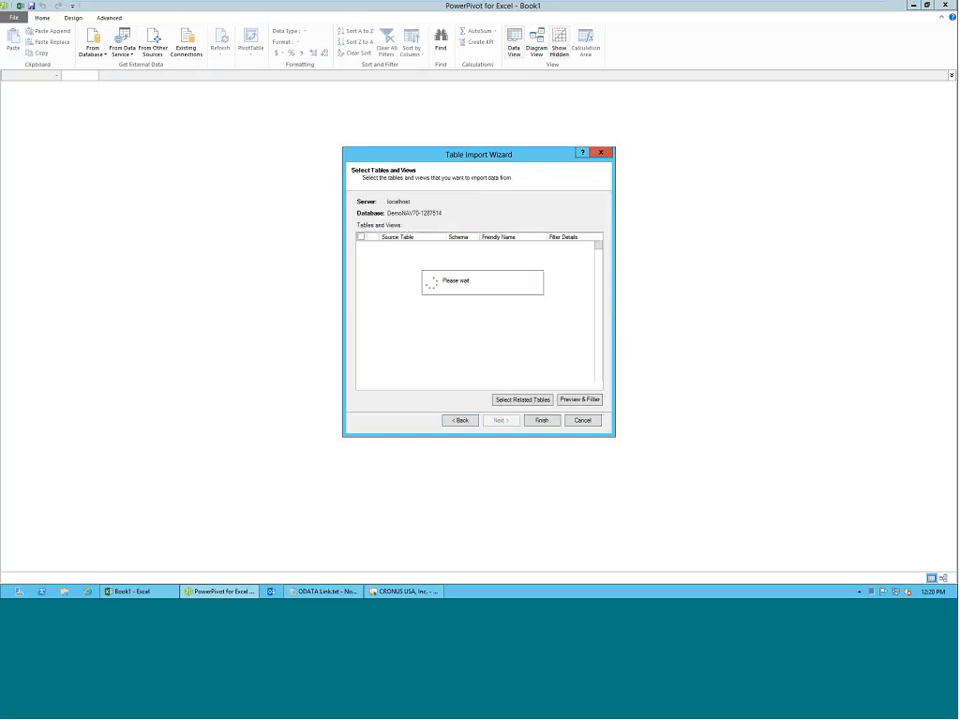
Enlarge the import wizard and select the source table CRONUS Canada, Inc_$Customer for import.
left_click_drag(448, 157, 230, 60)
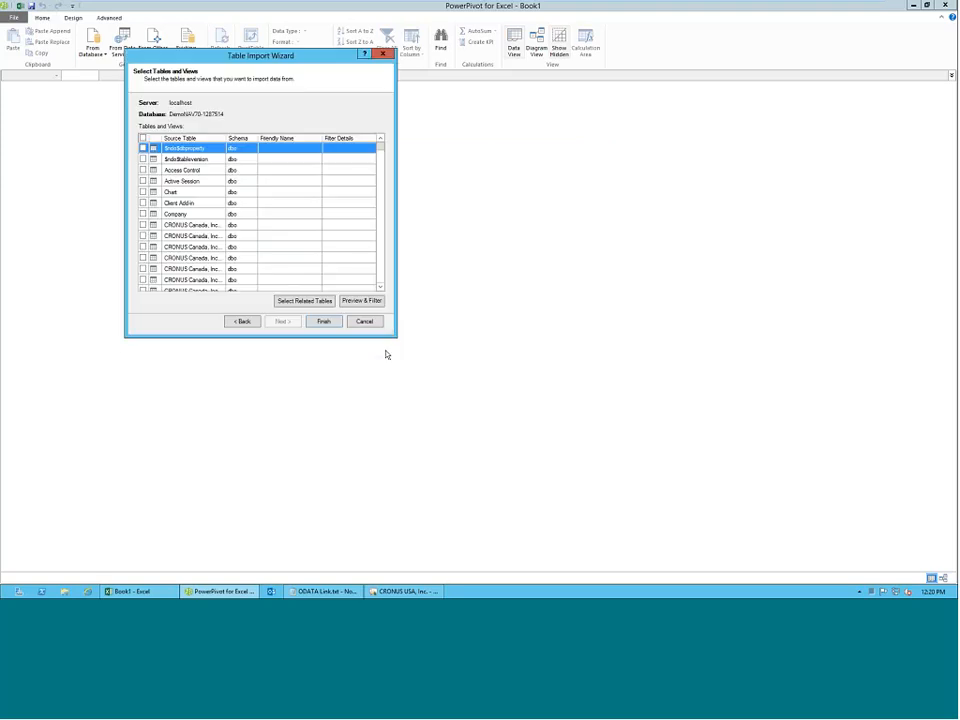
left_click_drag(396, 337, 875, 418)
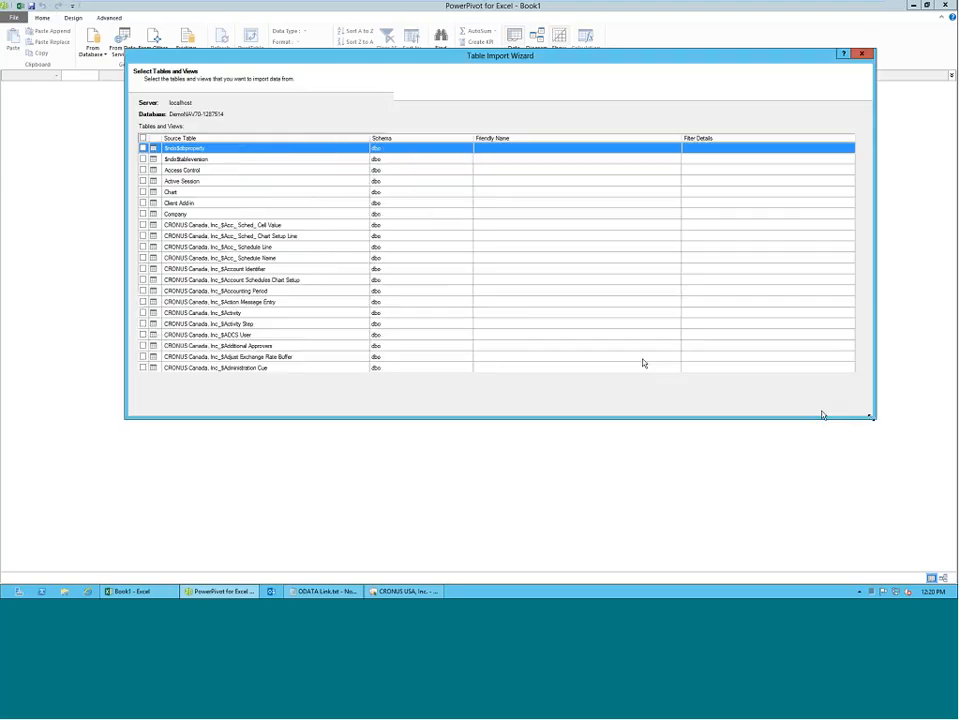
scroll(282, 295, "down", 15)
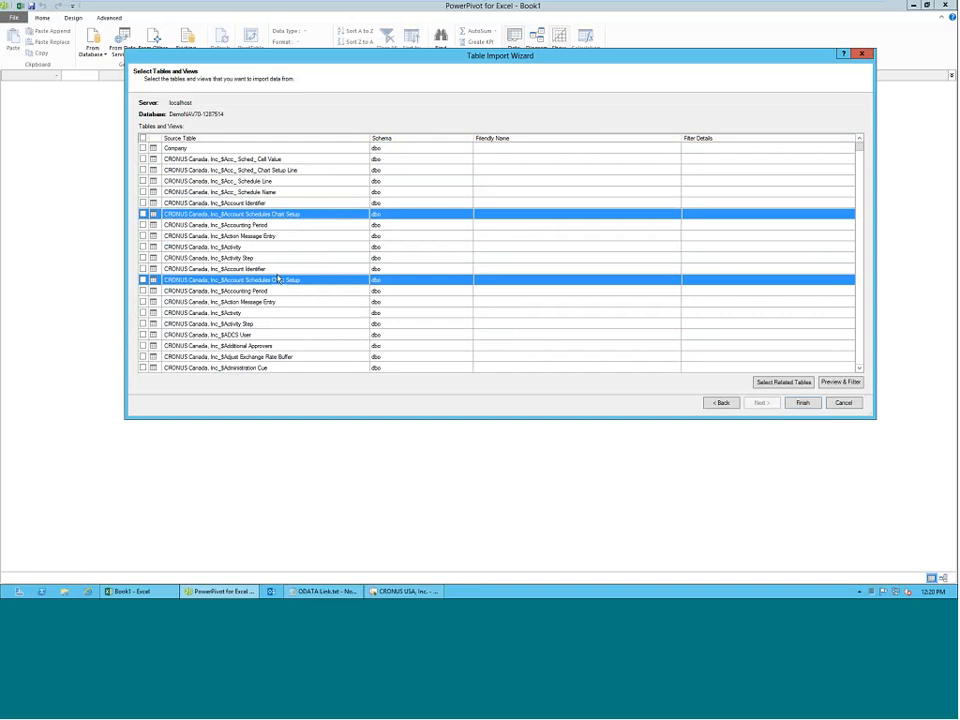
scroll(278, 279, "down", 15)
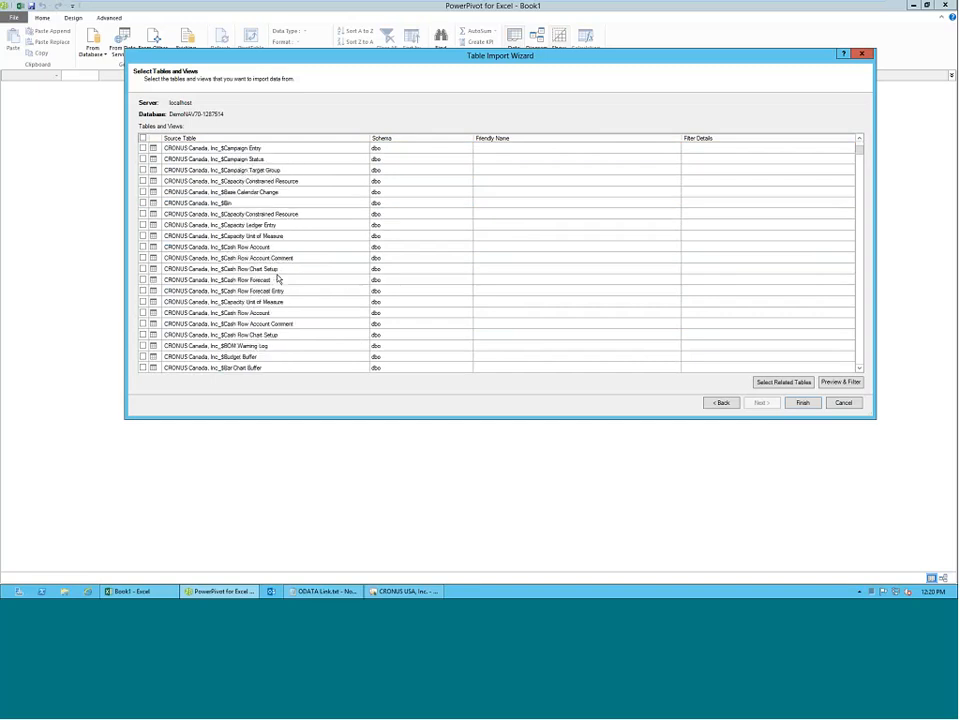
scroll(278, 280, "down", 15)
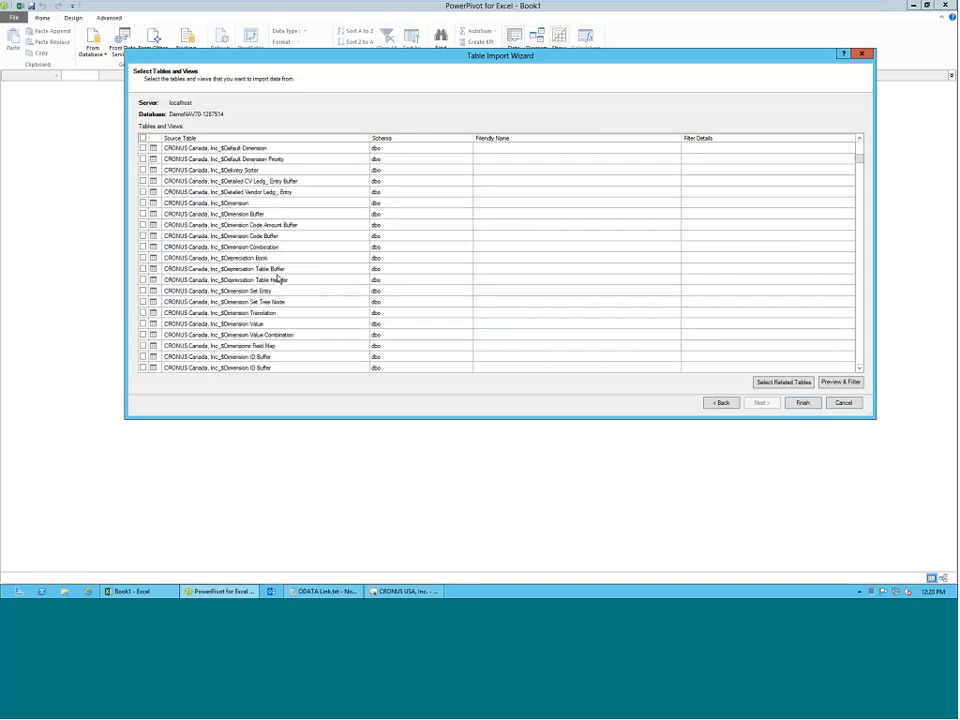
scroll(278, 281, "down", 15)
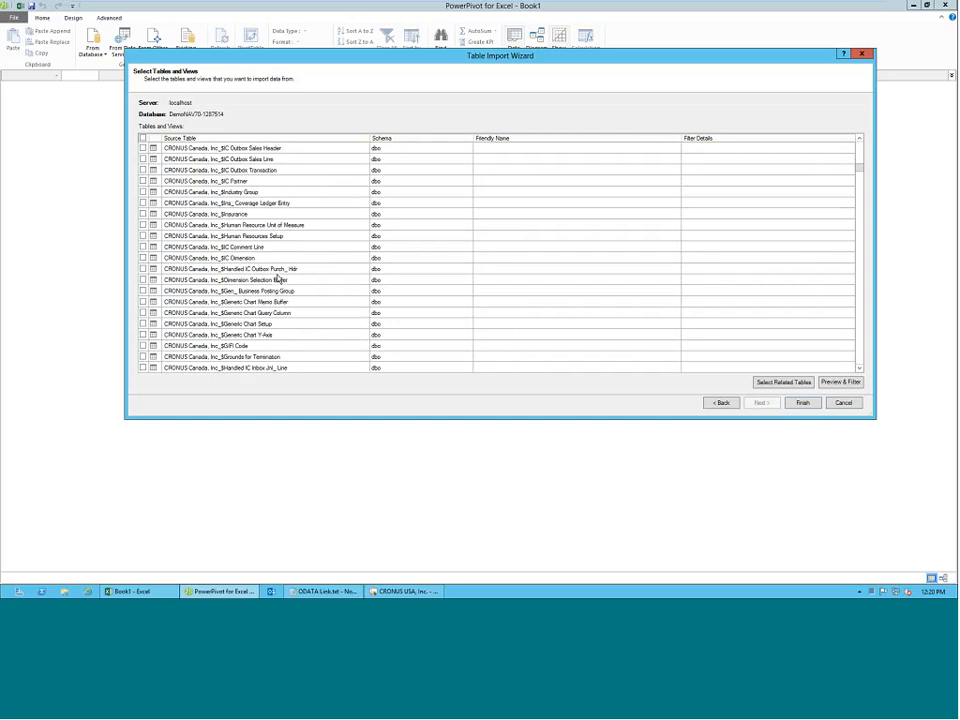
scroll(280, 287, "up", 15)
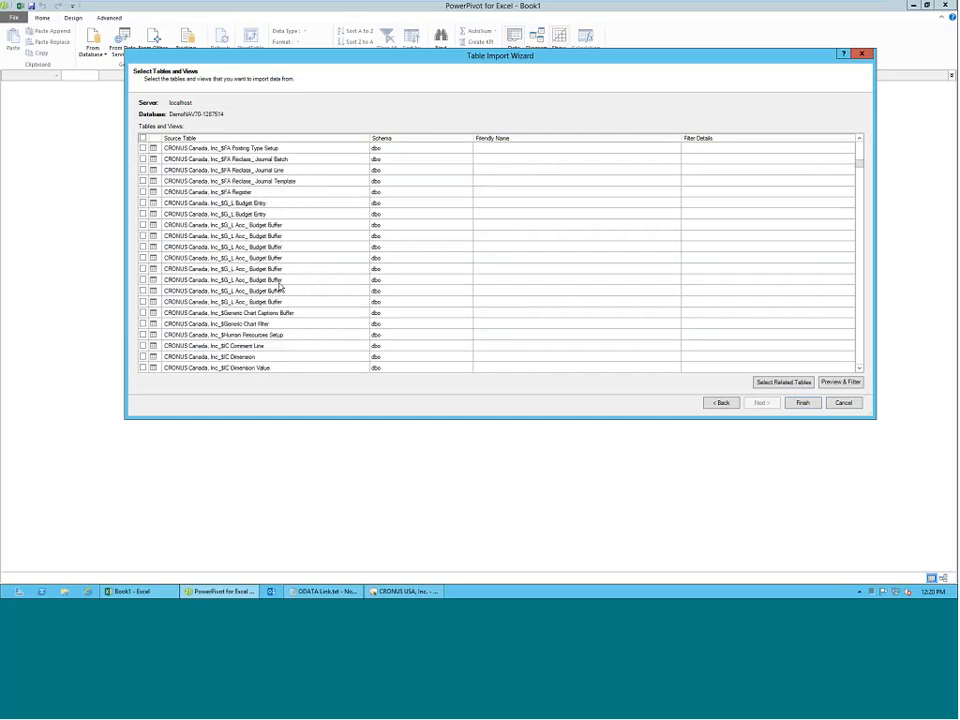
scroll(280, 288, "up", 15)
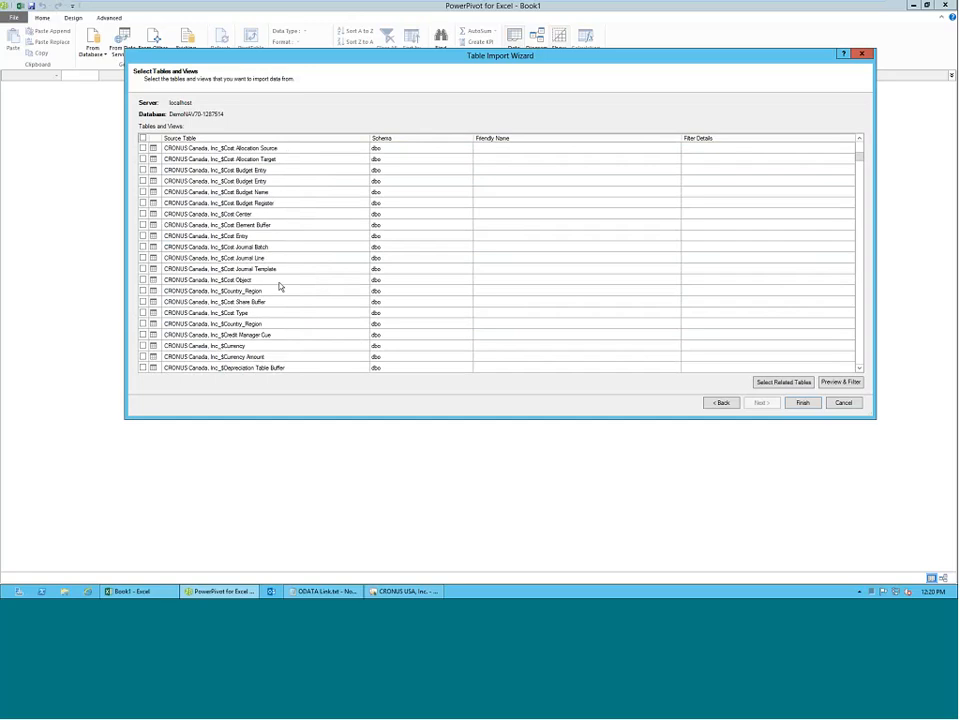
scroll(279, 287, "down", 6)
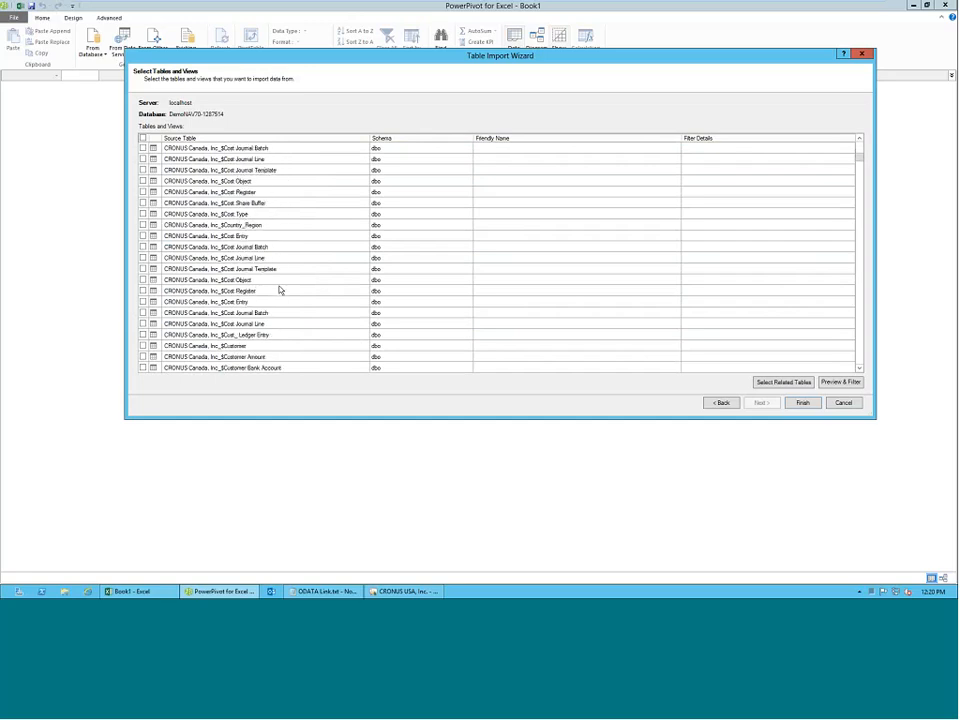
left_click(143, 313)
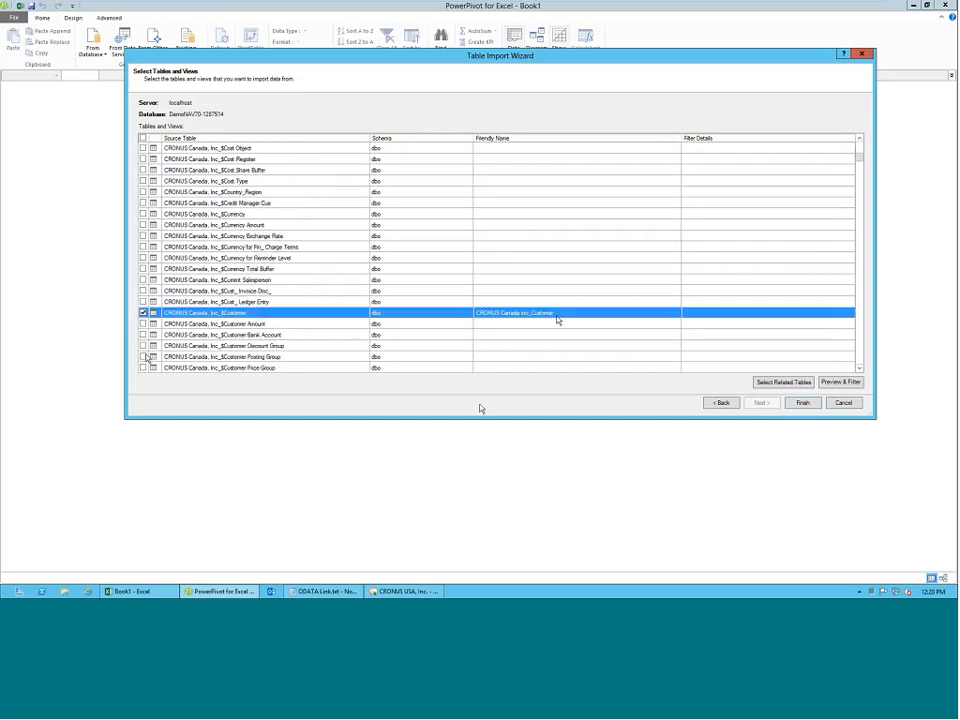
Set the friendly name of the selected CRONUS Canada customer table to Customer.
left_click(557, 316)
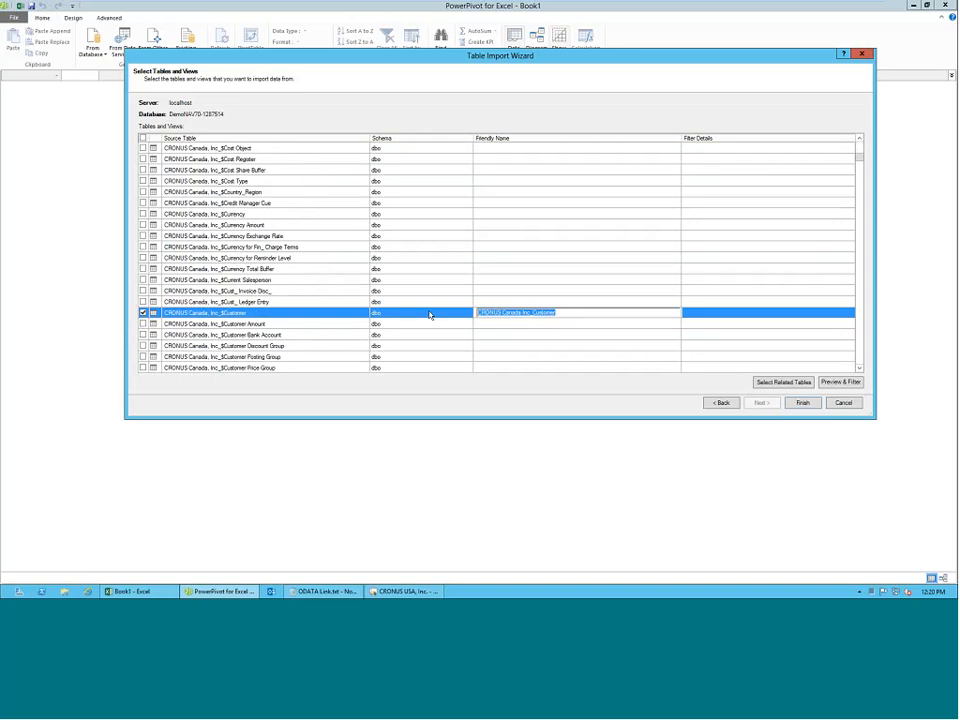
type("Customer")
Import only the No_, Name, Address and City columns of the selected customer table, and widen the Name and Address columns to fit.
left_click(834, 386)
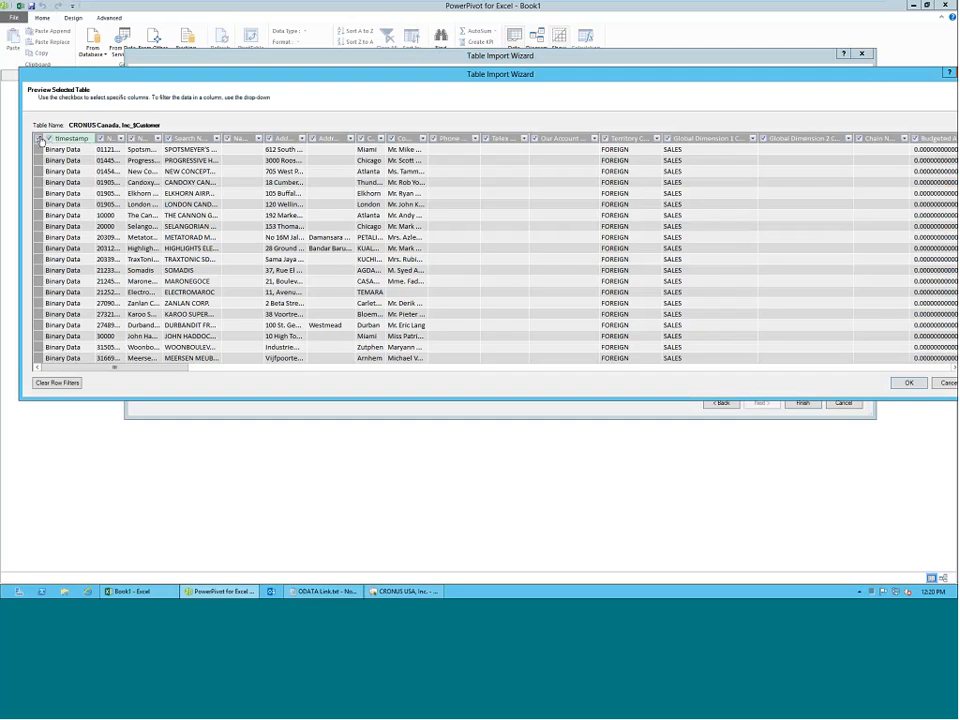
left_click(40, 139)
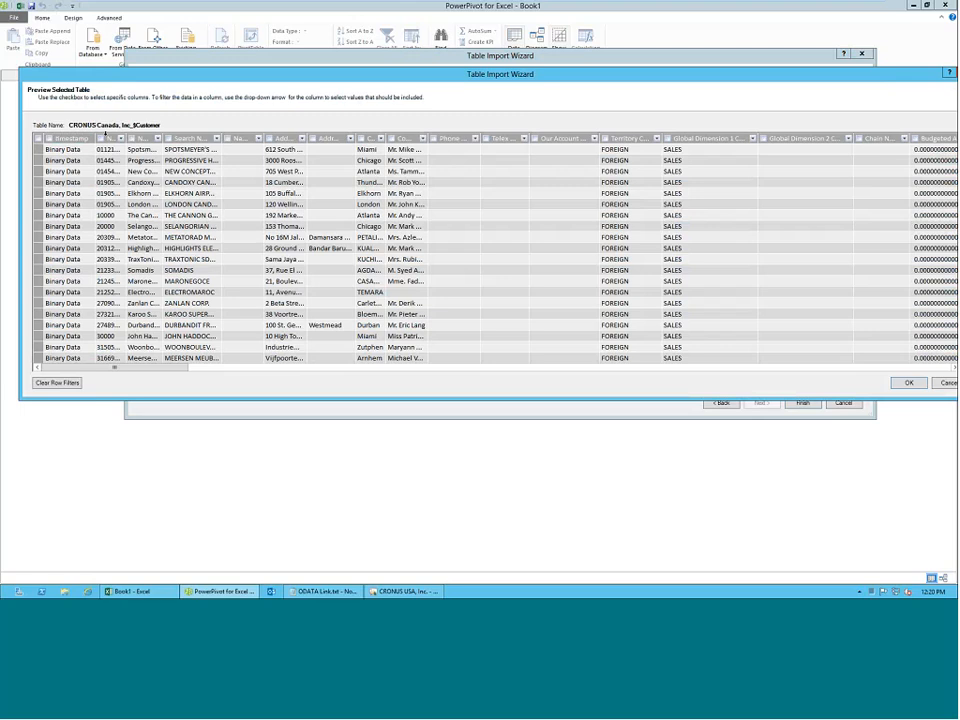
left_click(101, 139)
left_click(132, 140)
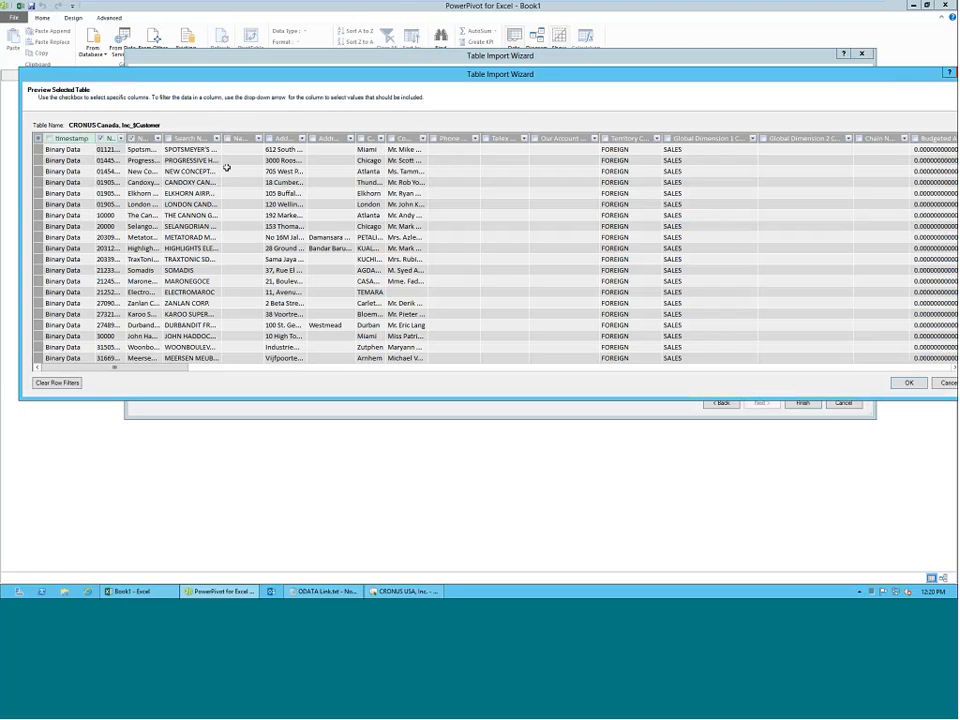
left_click(269, 145)
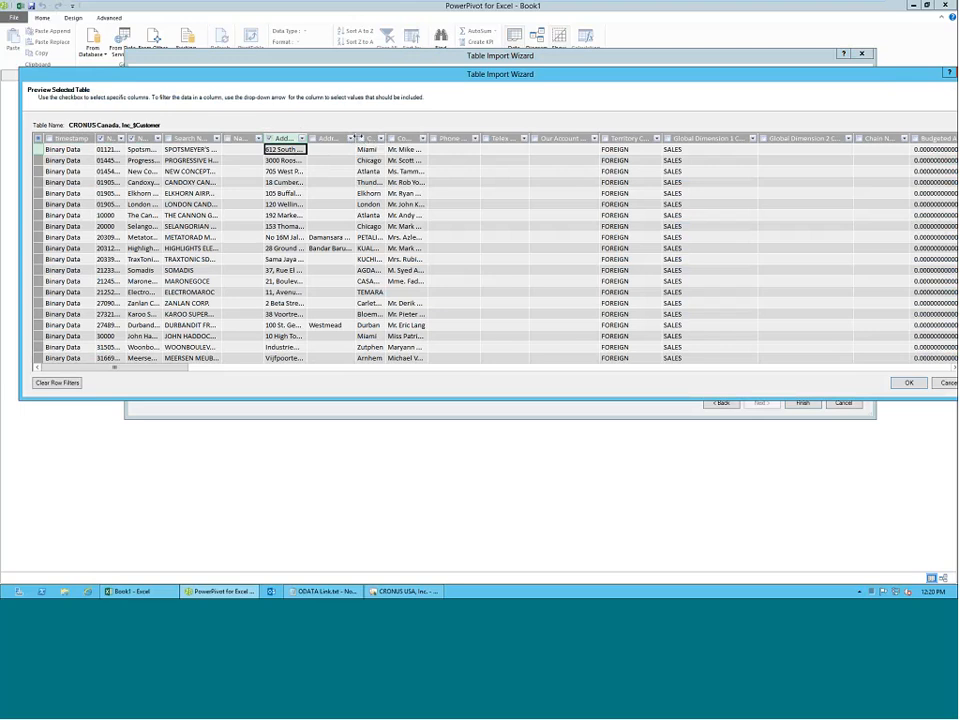
left_click(909, 384)
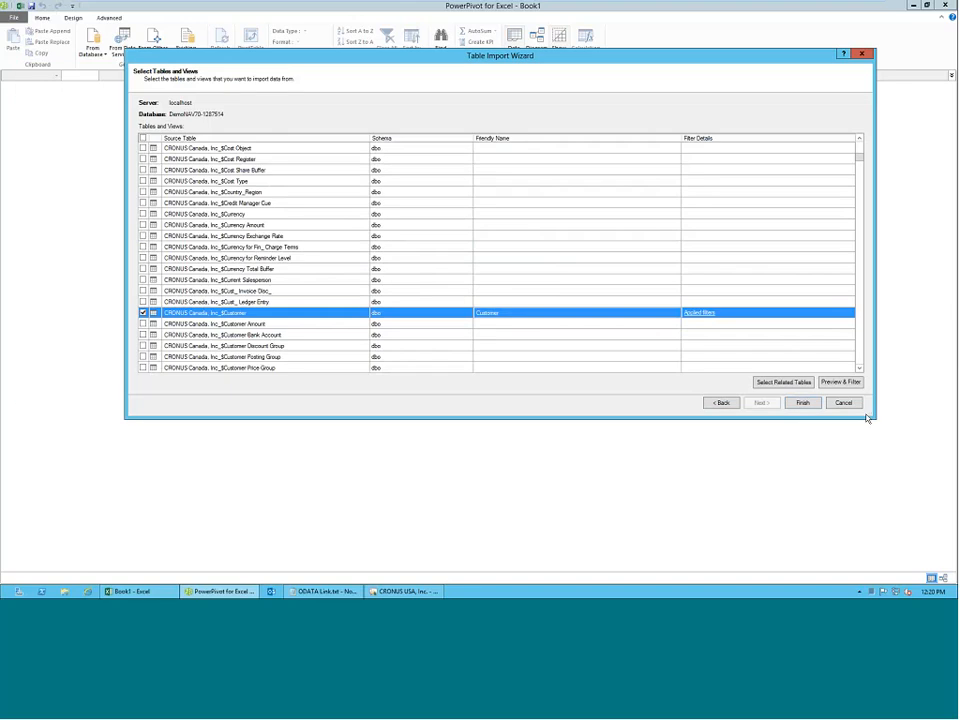
left_click(805, 403)
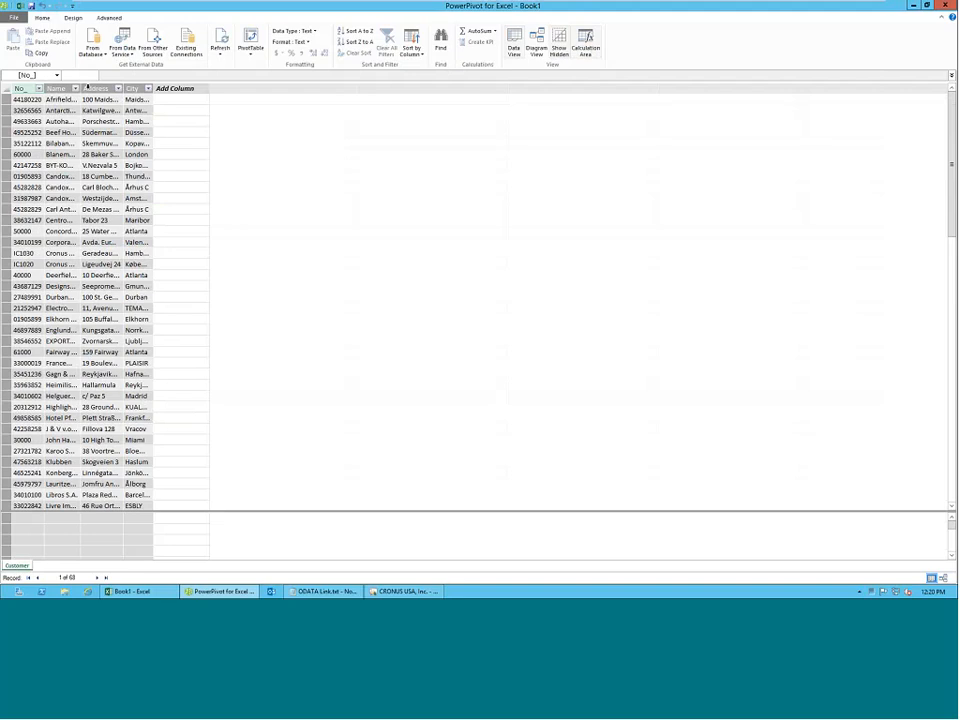
double_click(80, 88)
double_click(184, 88)
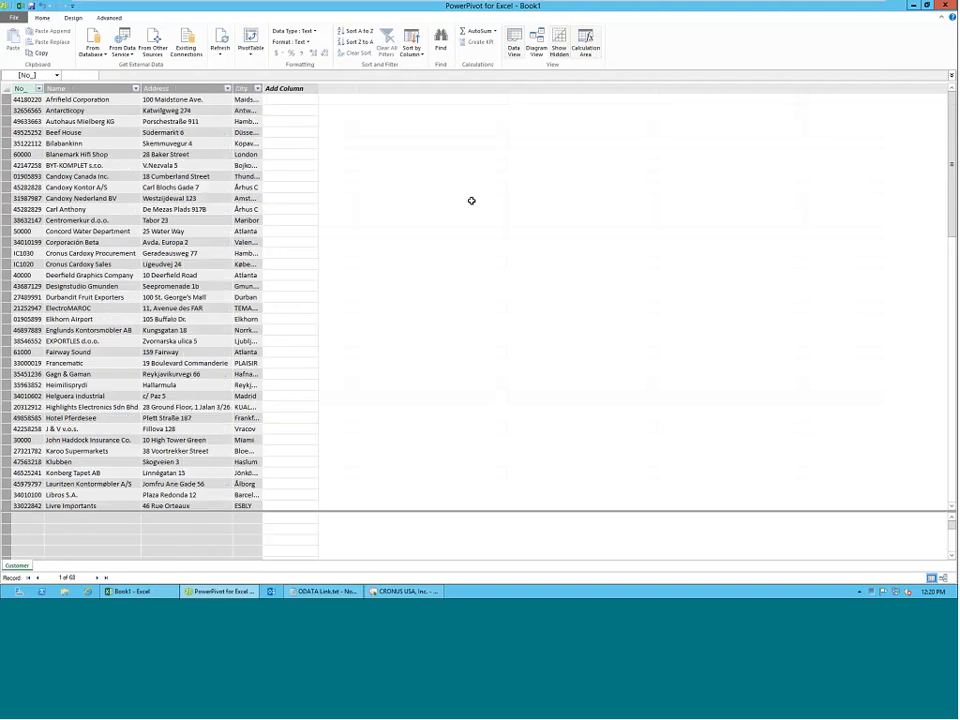
Start another SQL Server import from database DemoNAV70-1287514 on server "." and list its tables and views.
left_click(98, 54)
left_click(103, 74)
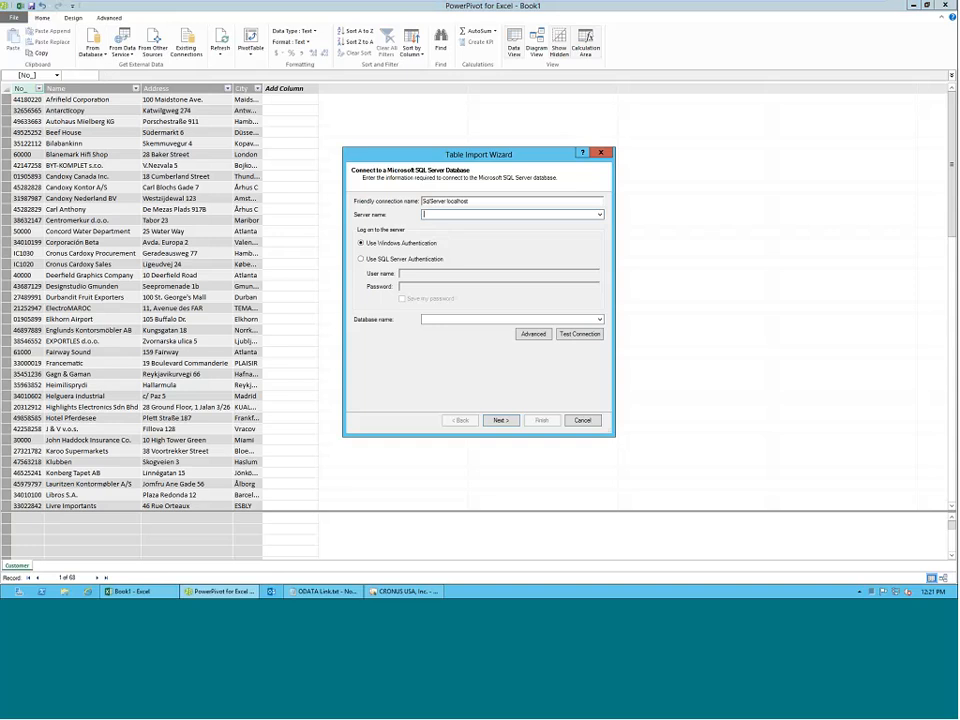
left_click(502, 420)
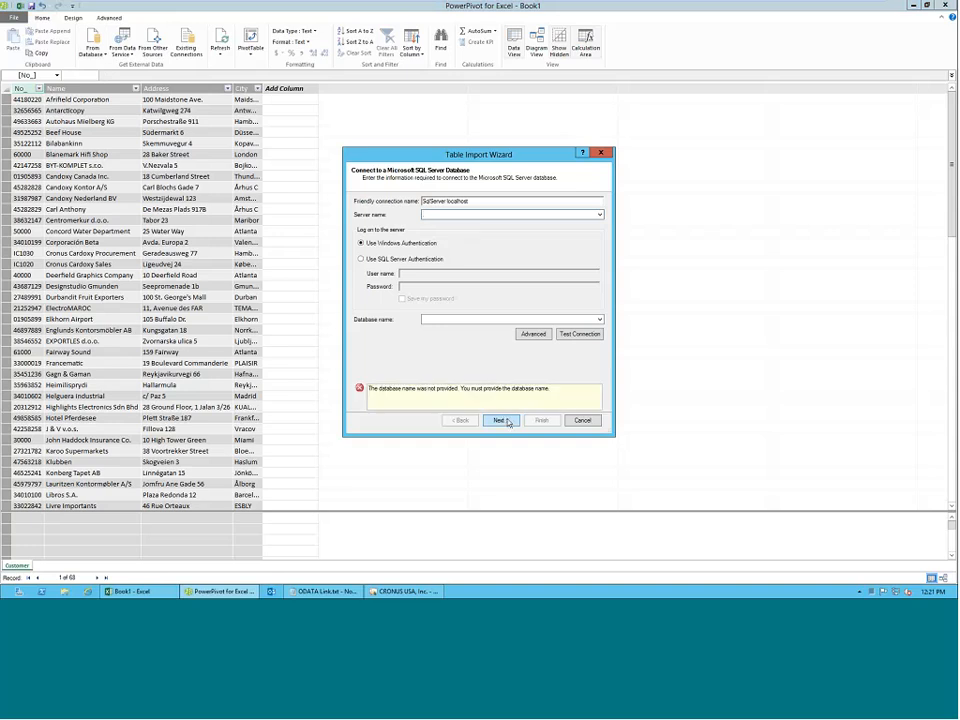
left_click(599, 319)
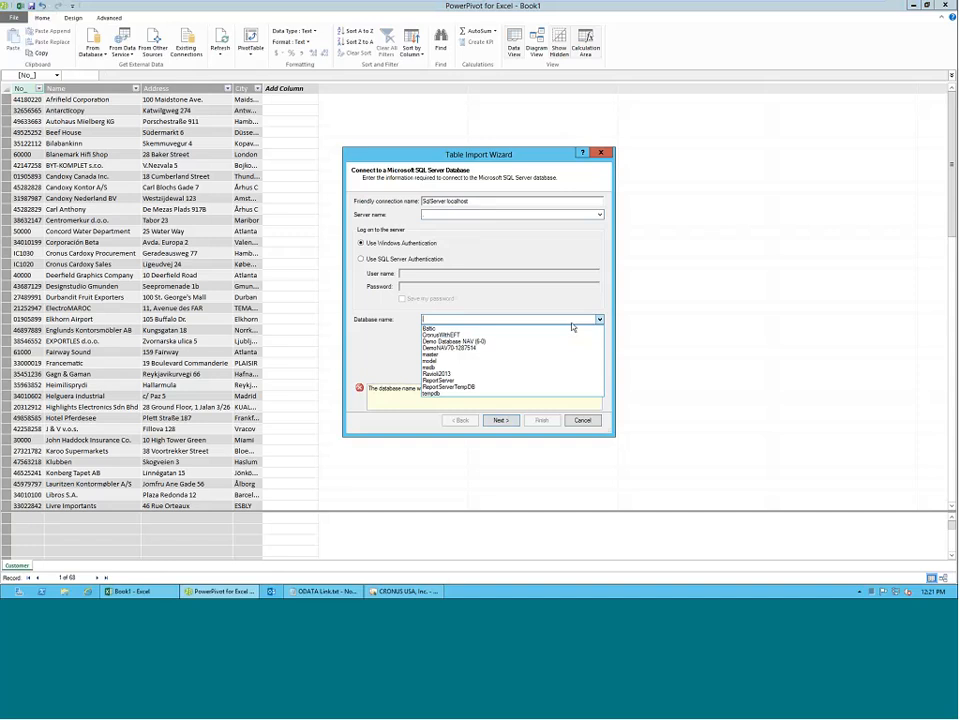
left_click(499, 350)
left_click(500, 420)
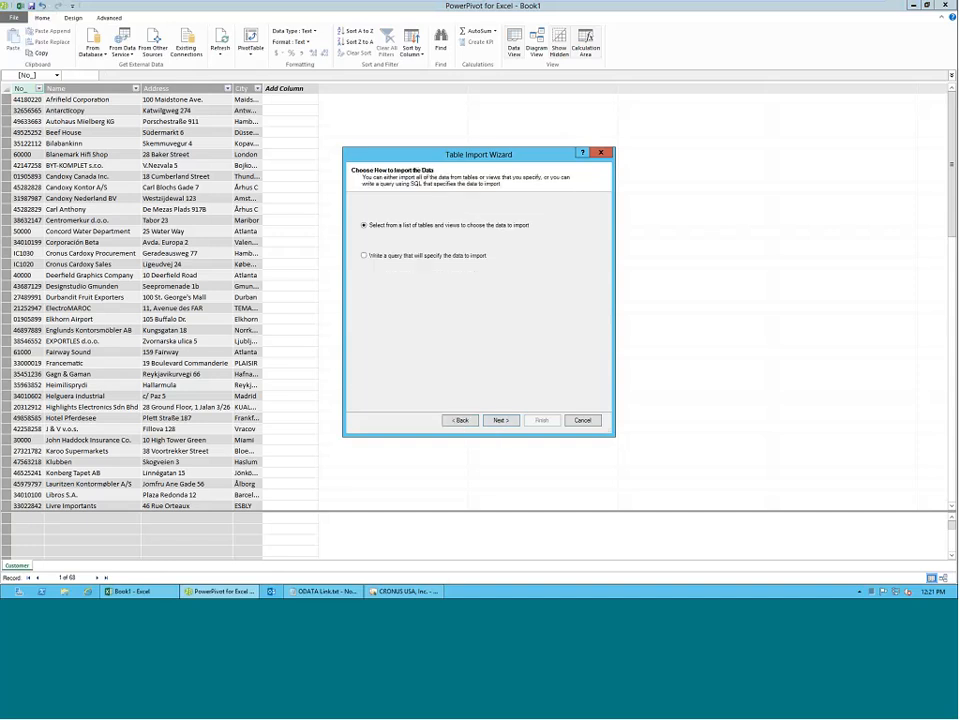
left_click(501, 421)
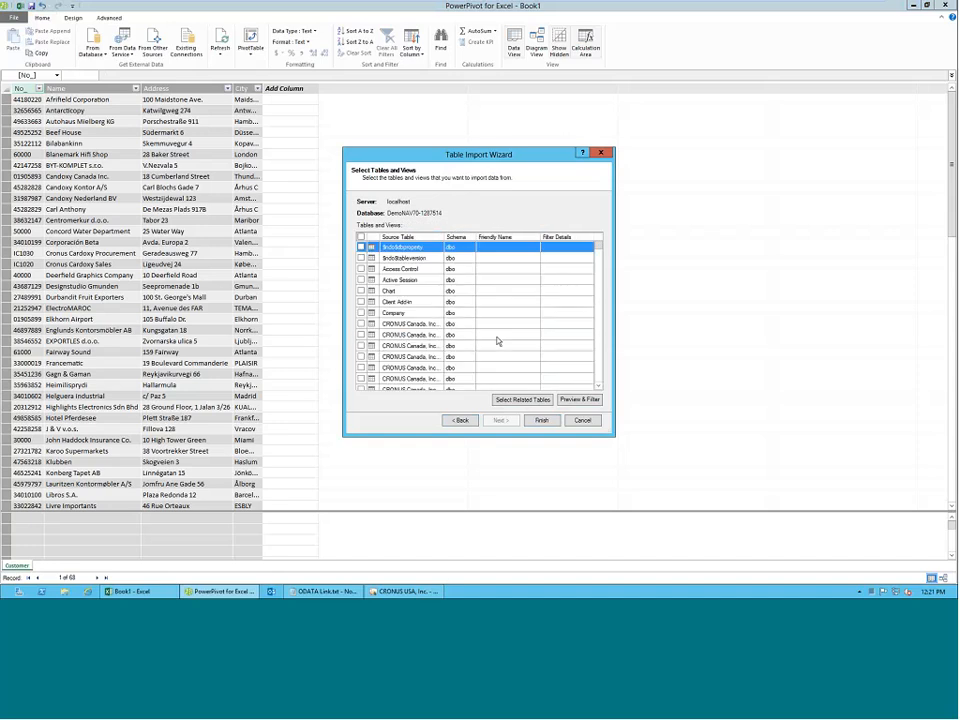
Switch the import method to writing a query, view the SQL statement page, and exit the wizard without importing.
left_click(459, 420)
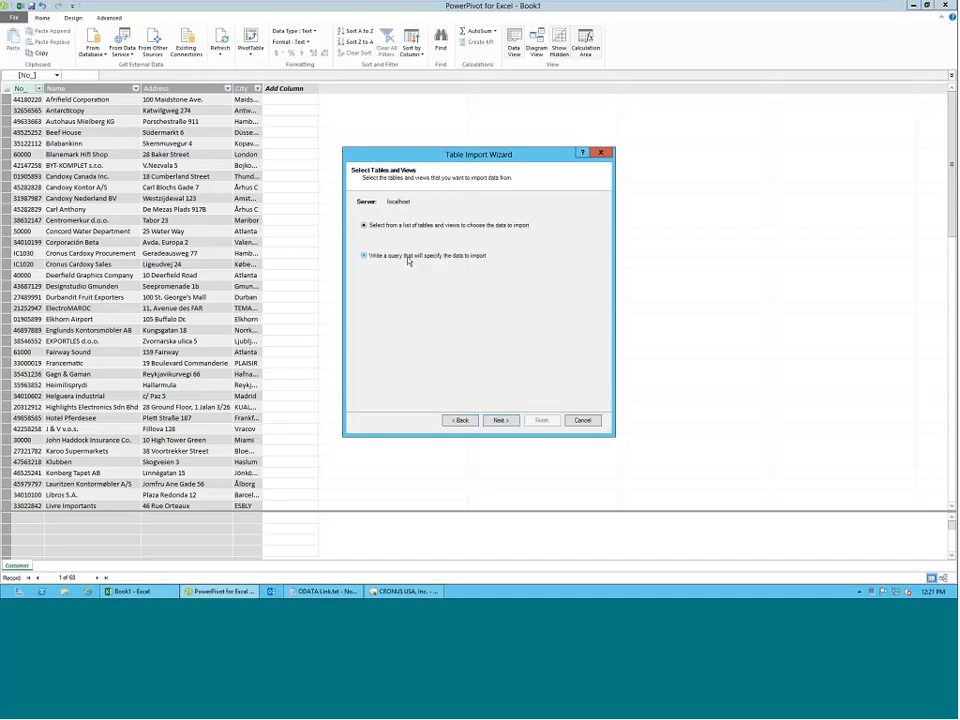
left_click(408, 256)
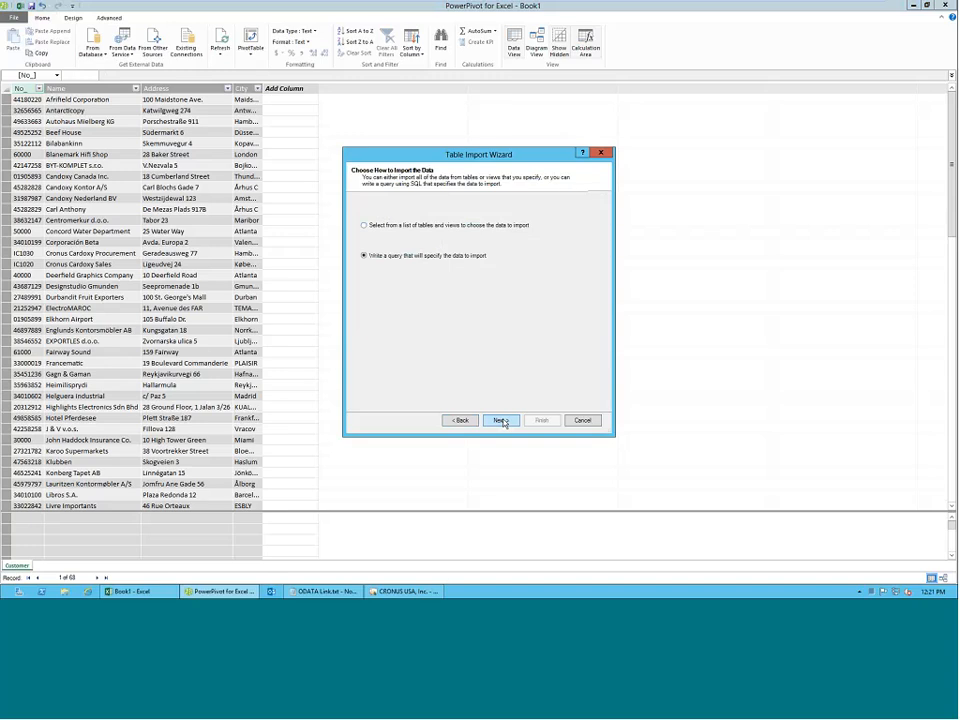
left_click(502, 421)
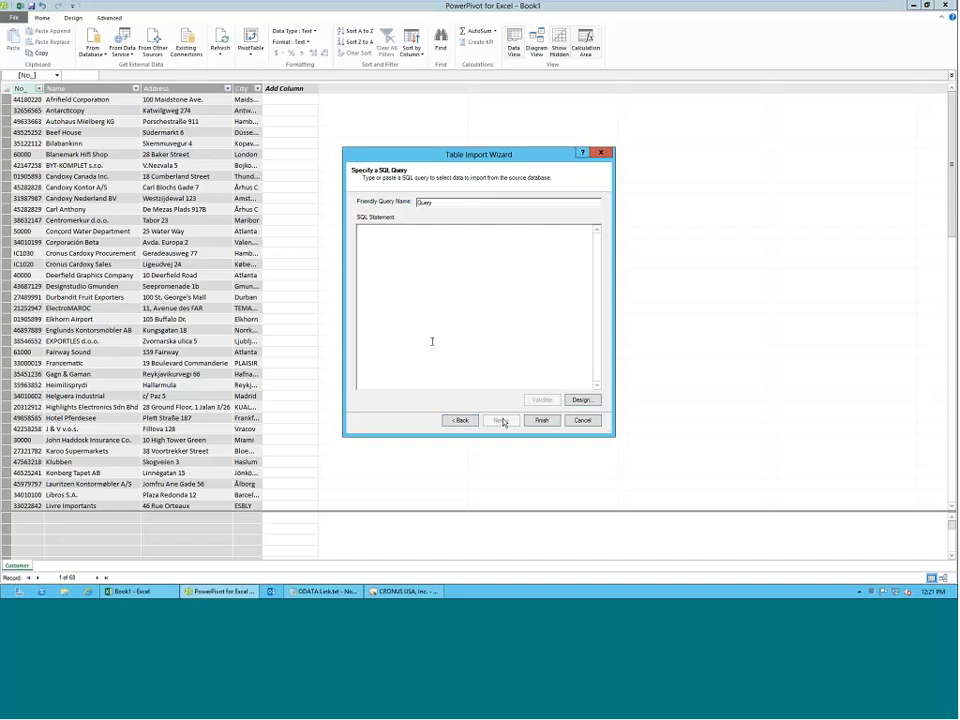
left_click(582, 420)
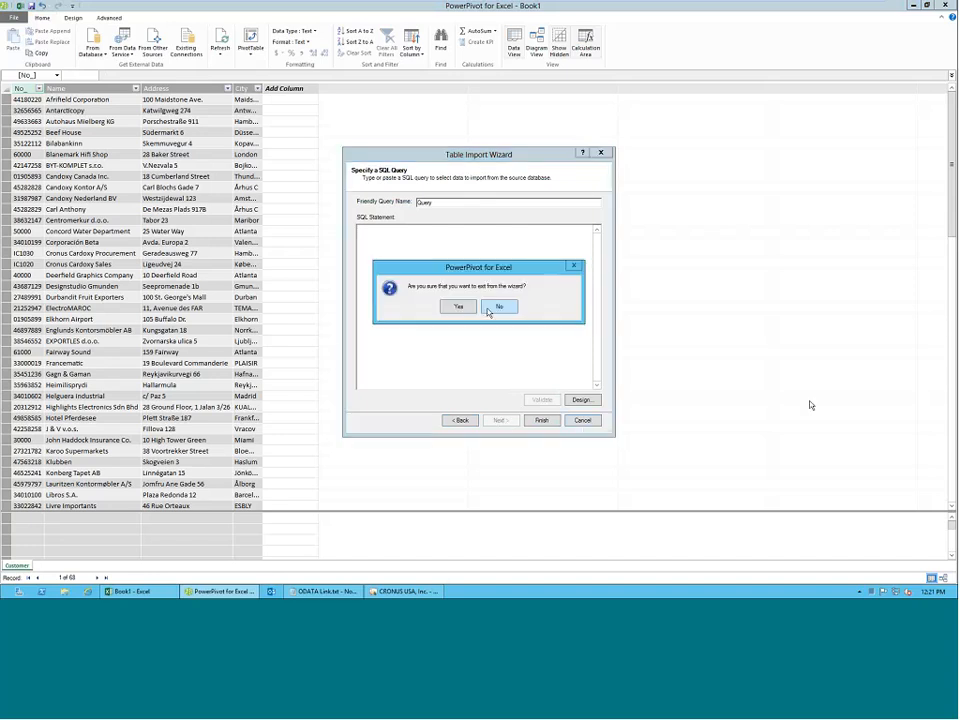
key("Return")
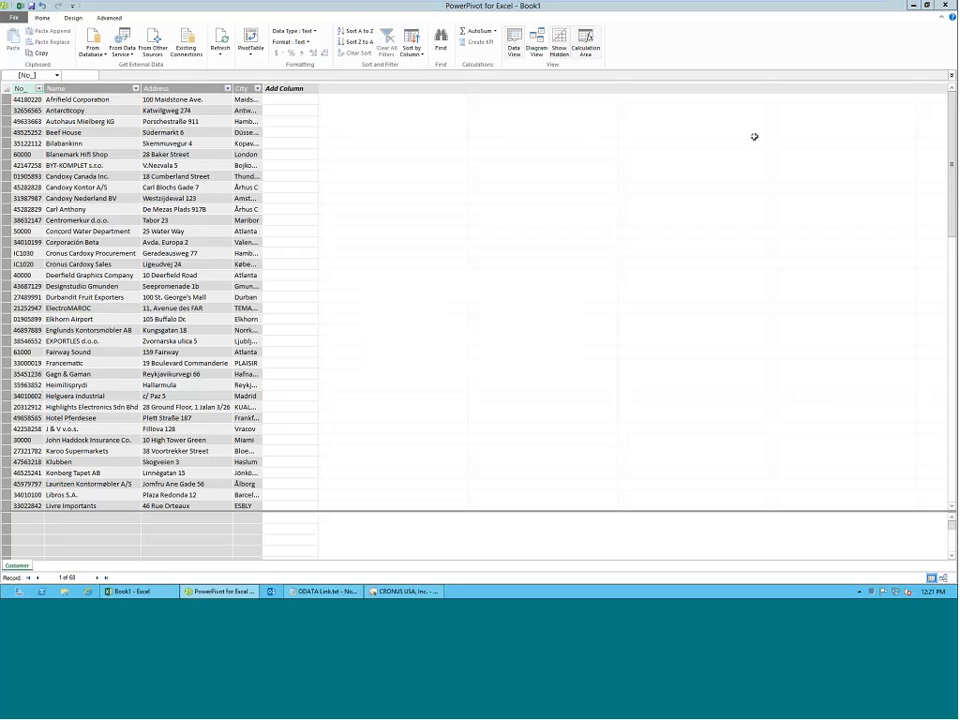
Replace the current workbook with a new blank one and open its PowerPivot data model window.
left_click(945, 5)
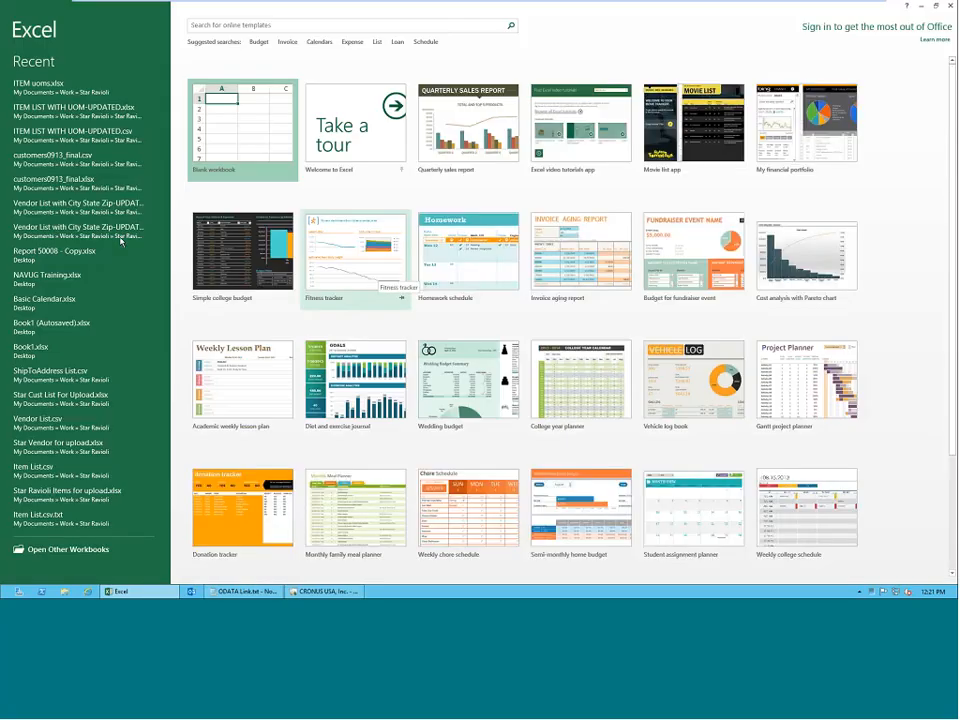
left_click(212, 100)
left_click(212, 100)
left_click(169, 141)
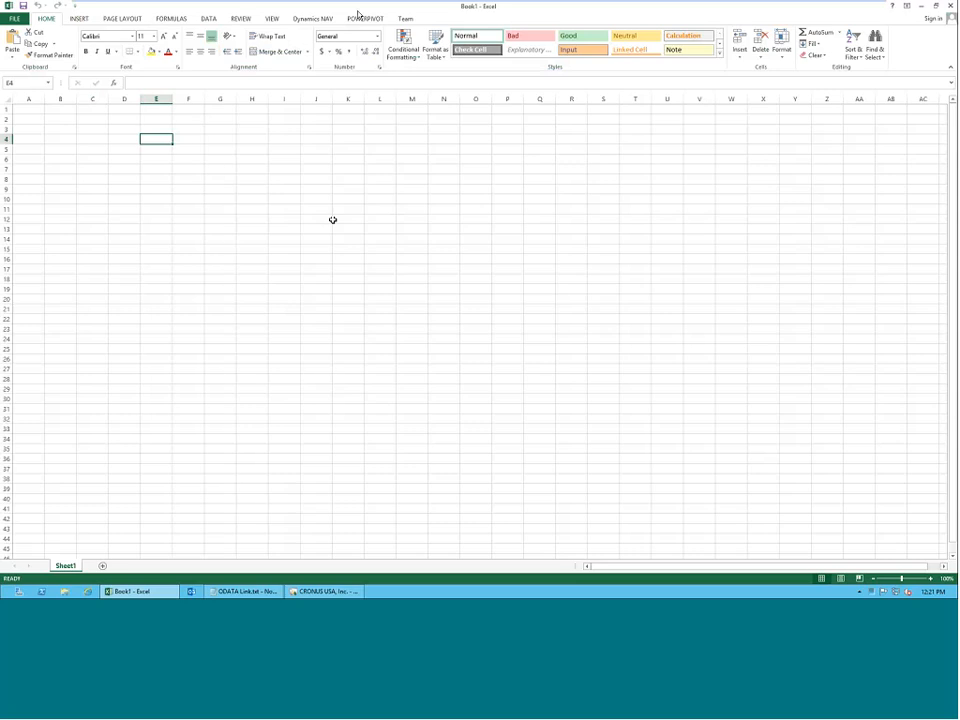
left_click(358, 16)
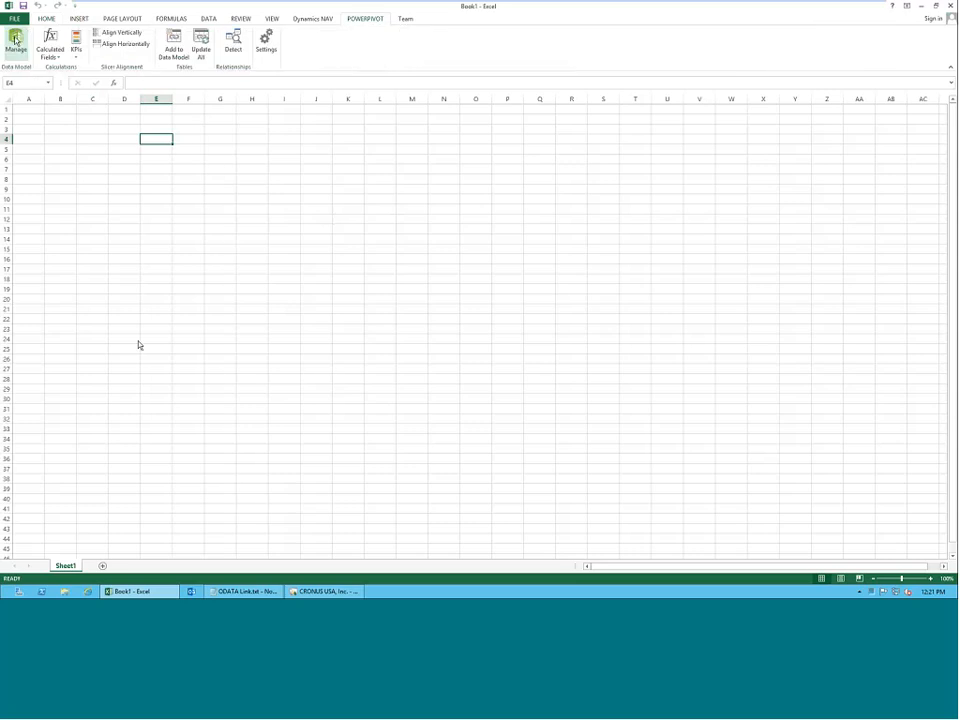
left_click(15, 40)
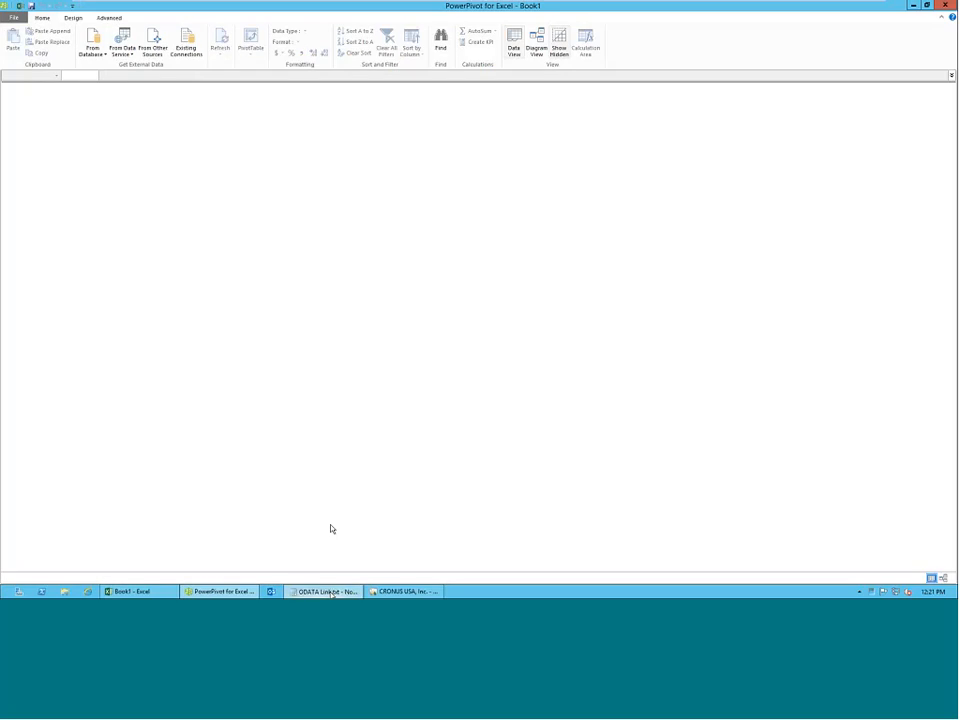
left_click(328, 591)
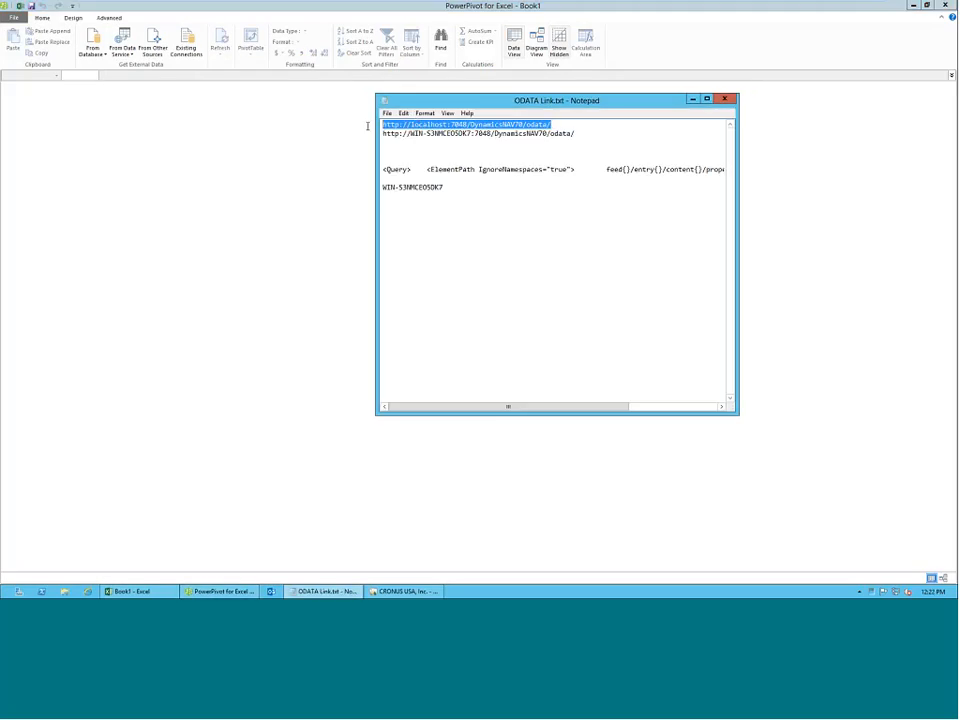
right_click(410, 122)
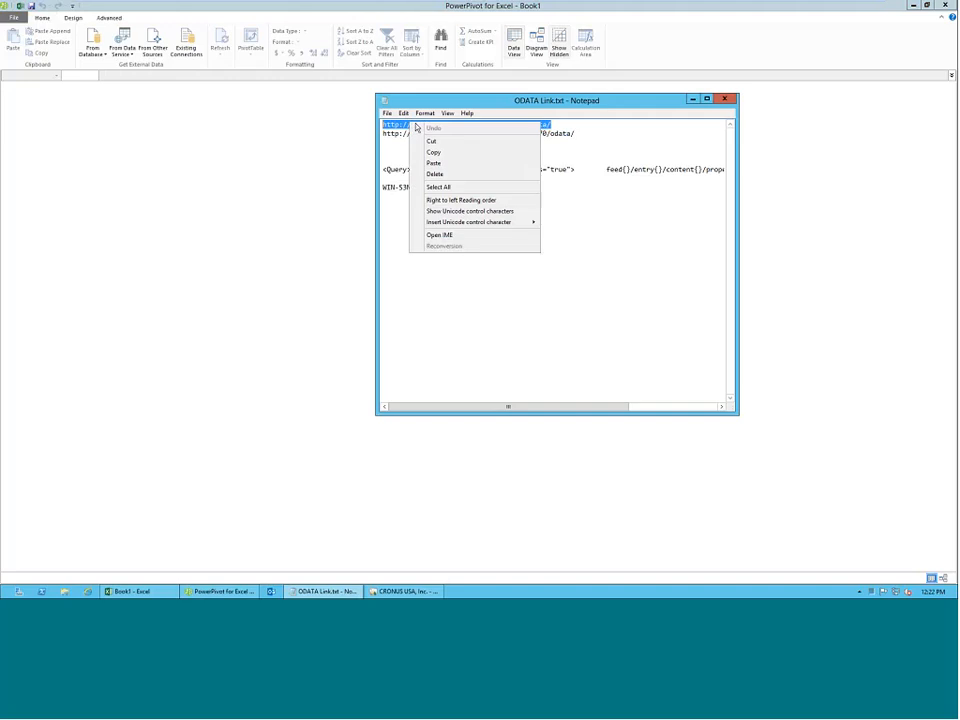
left_click(416, 151)
key("alt+Tab")
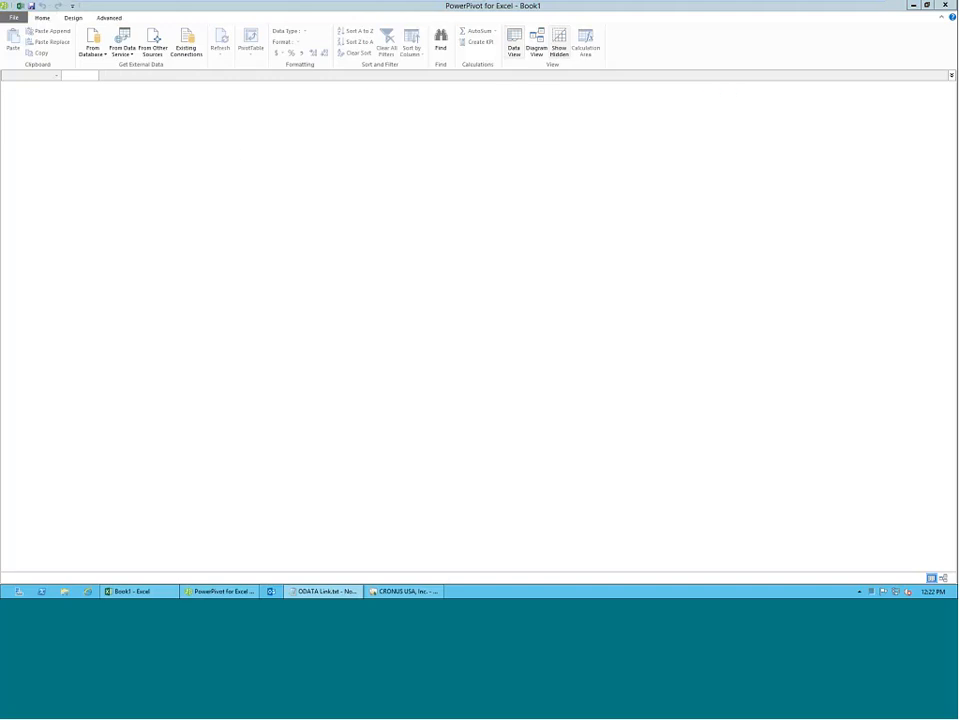
left_click(122, 56)
left_click(128, 87)
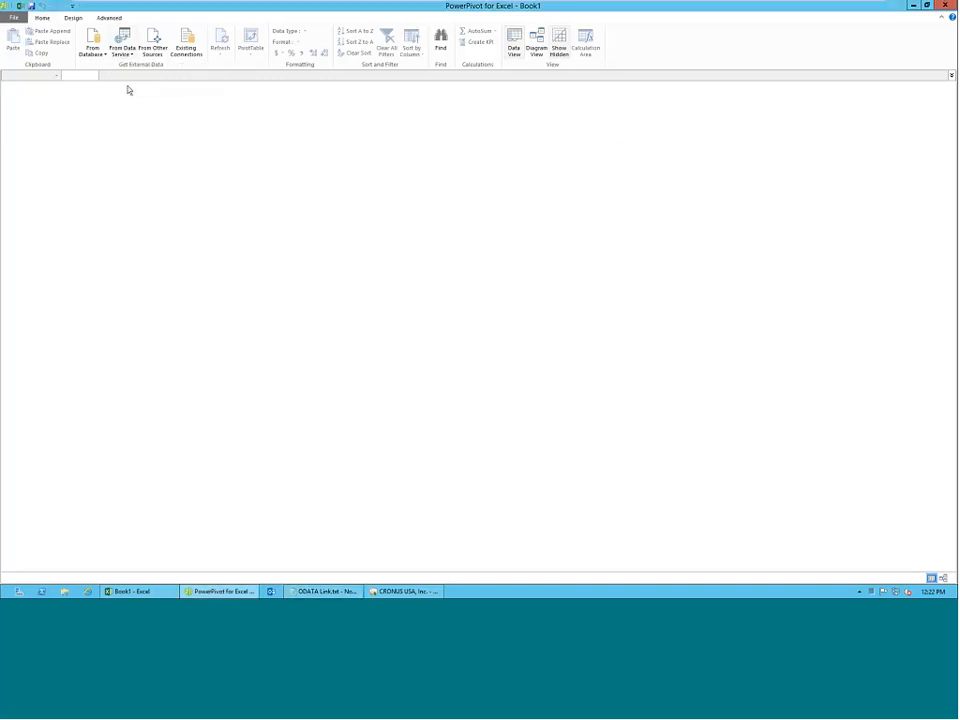
right_click(431, 220)
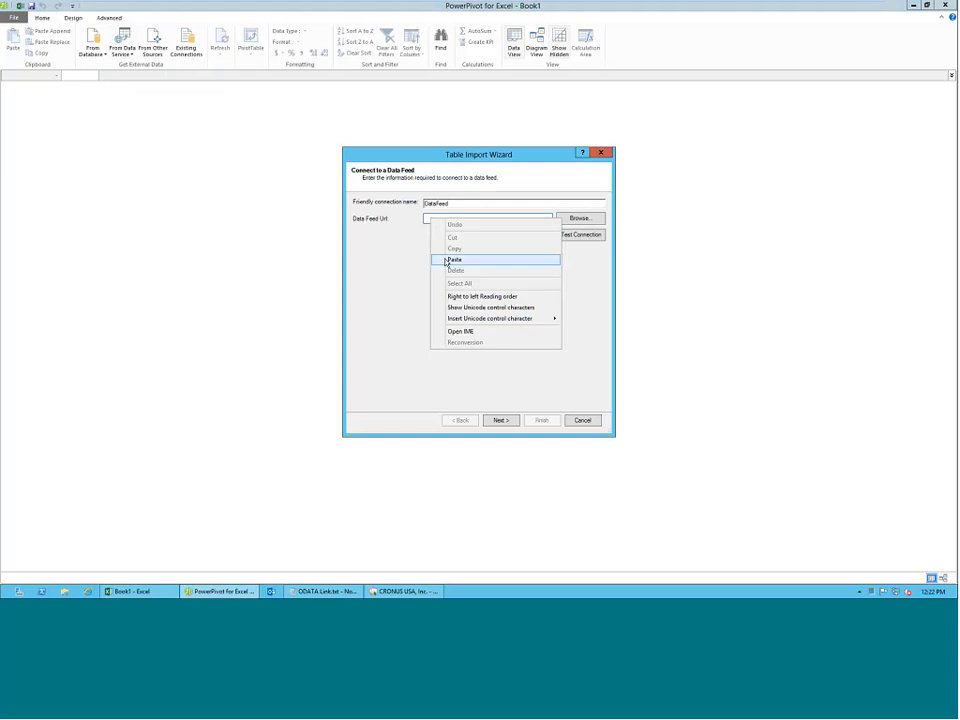
left_click(455, 259)
left_click(508, 421)
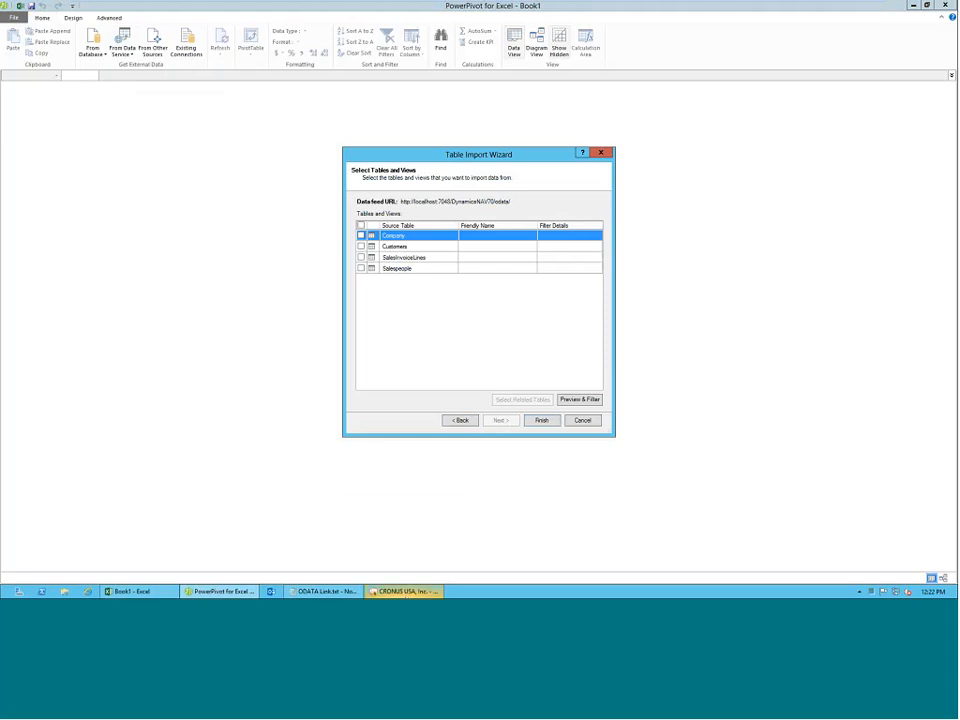
Switch to the NAV Development Environment and examine the design of query 50010 Sales Invoice Lines, closing it without changes.
left_click(405, 591)
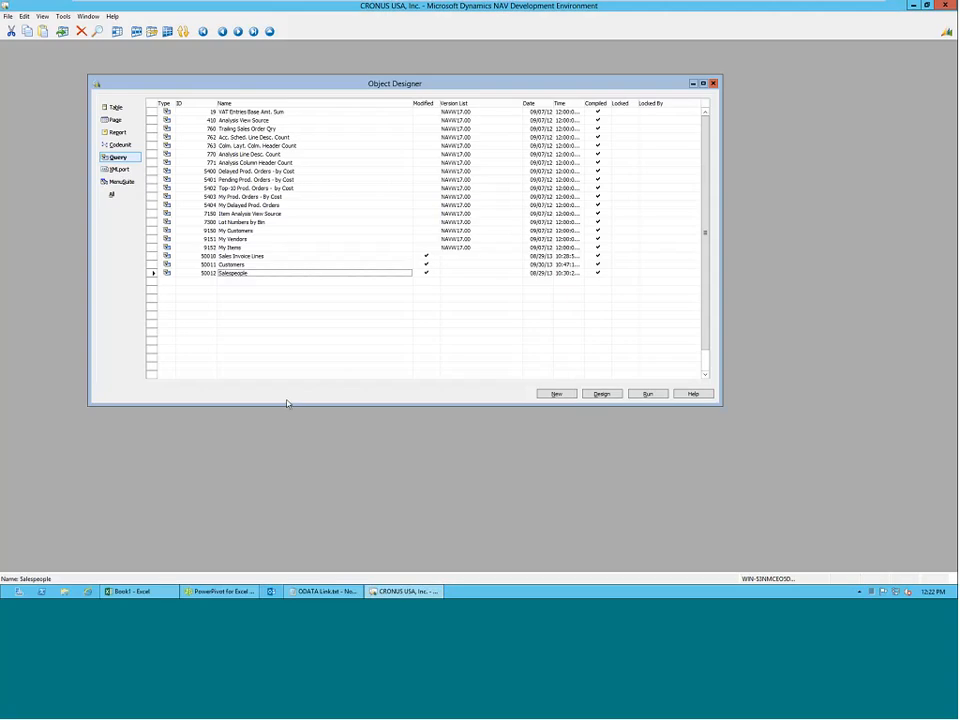
key("Up")
key("Up")
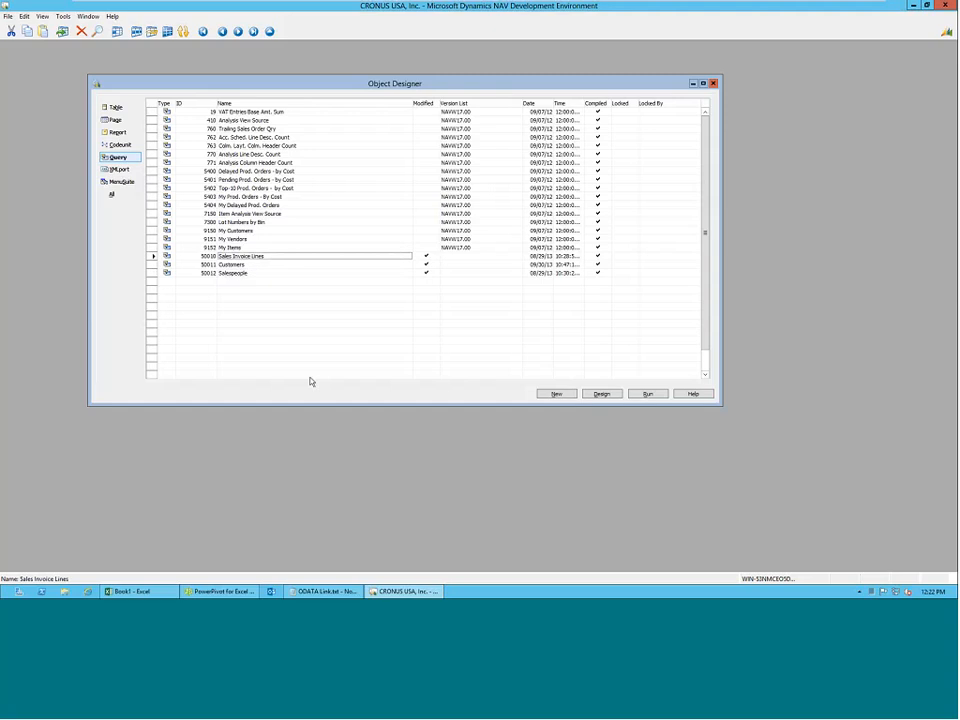
key("shift+F4")
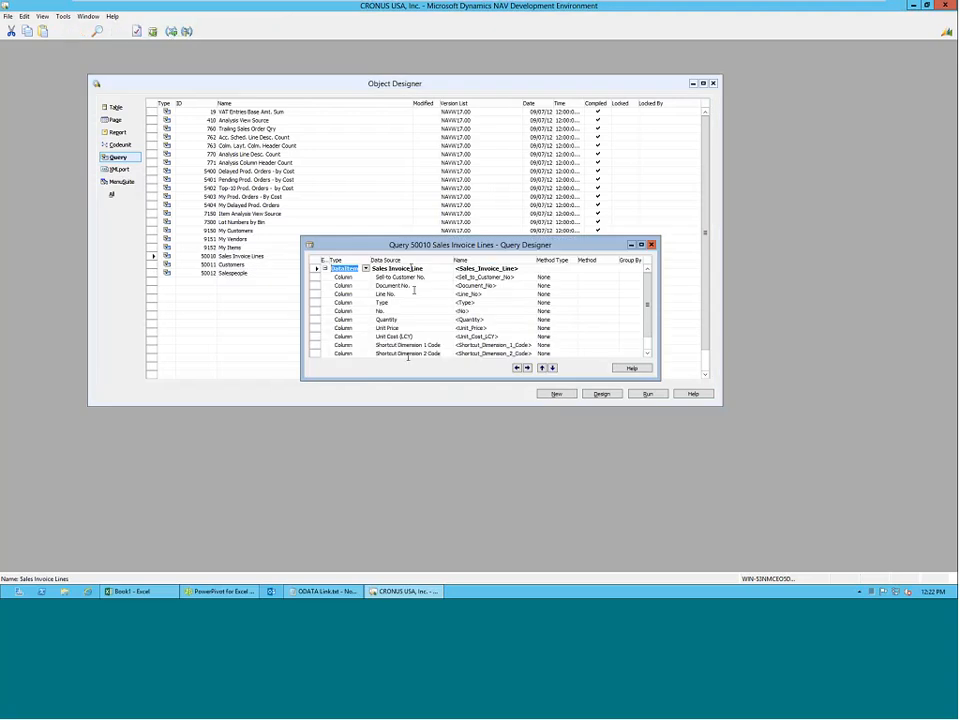
left_click(652, 245)
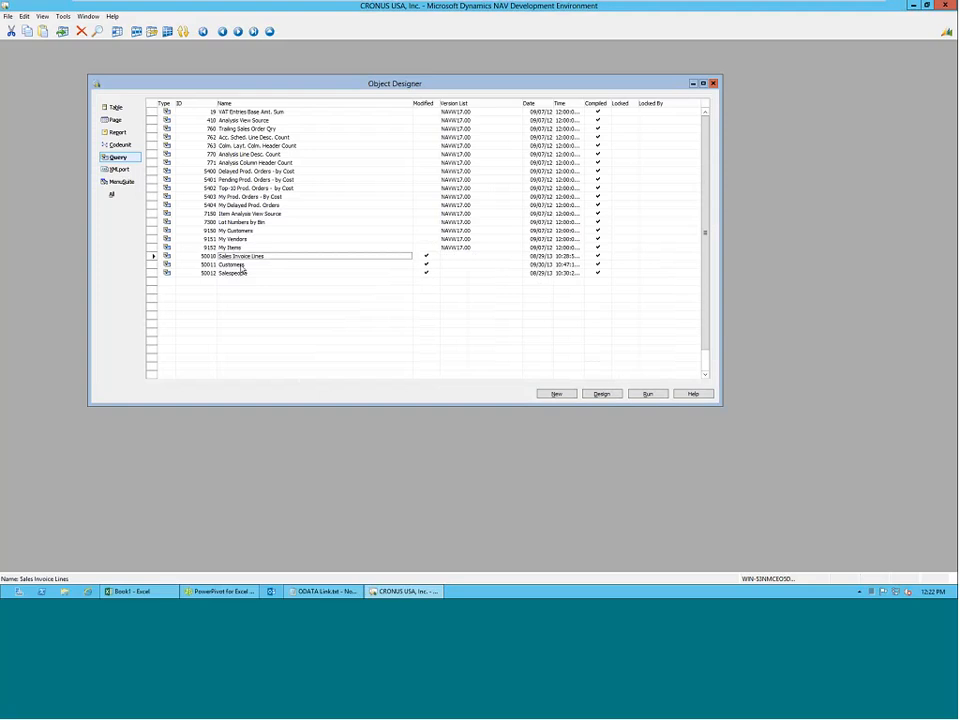
Switch back to PowerPivot and select the Customers, SalesInvoiceLines and Salespeople feed tables for import.
mouse_move(388, 596)
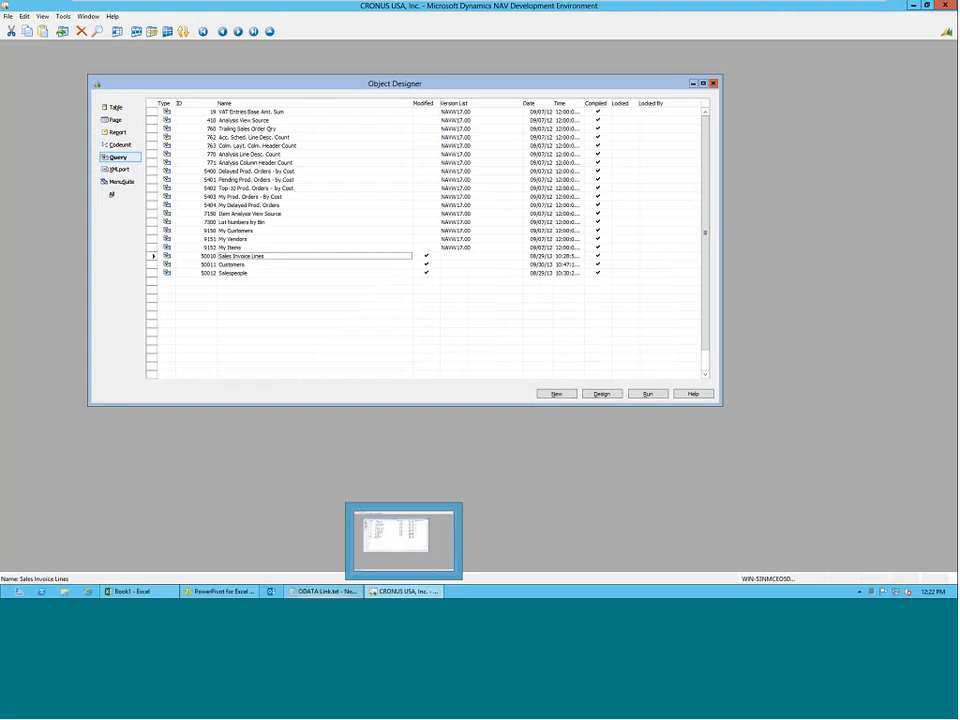
mouse_move(220, 591)
left_click(233, 540)
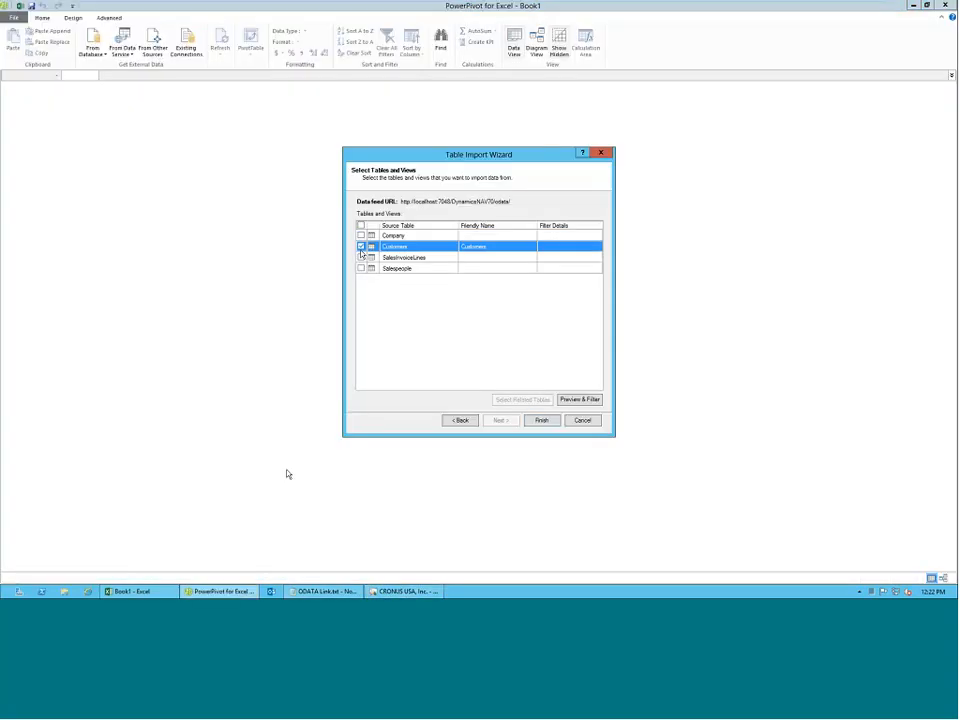
left_click(361, 257)
left_click(361, 268)
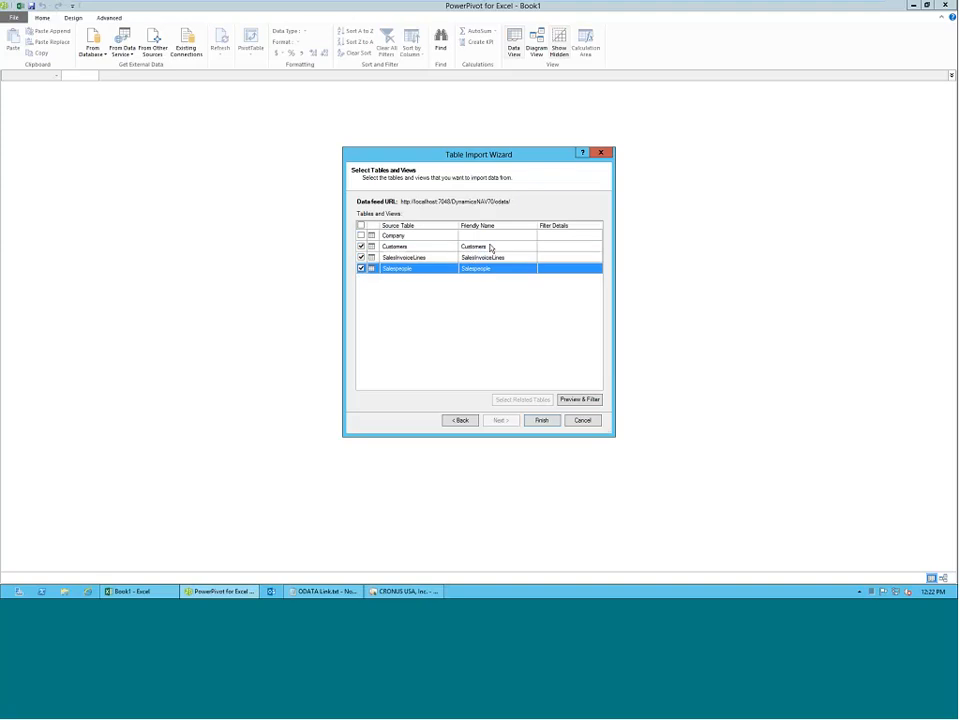
Set the friendly names of the feed tables Customers, SalesInvoiceLines and Salespeople to Custs, SIL and SP.
left_click(495, 246)
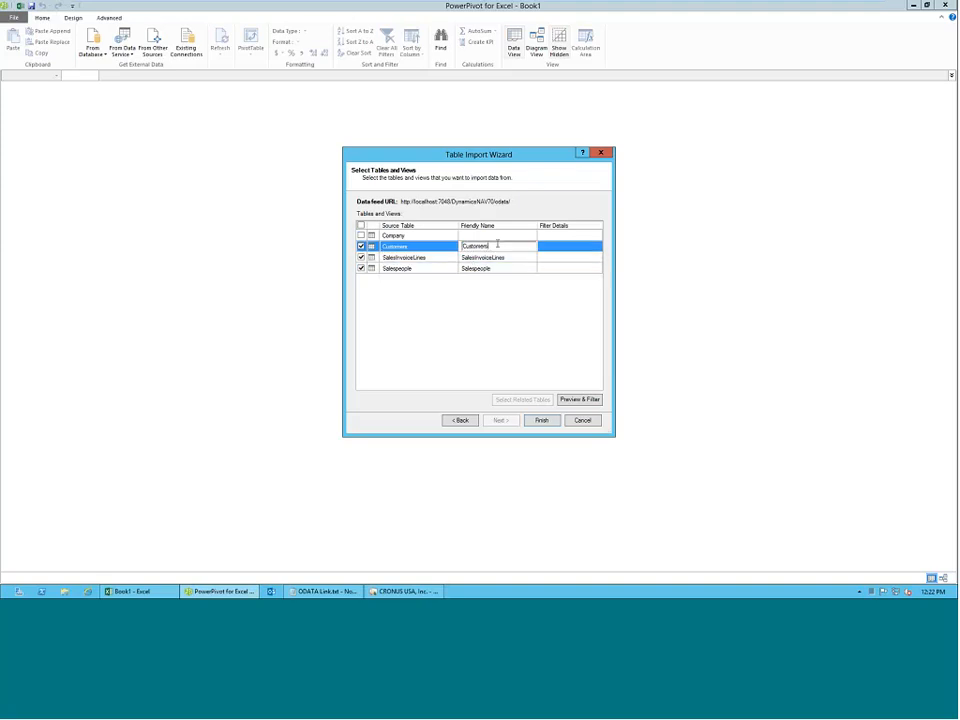
type("Custs")
key("Return")
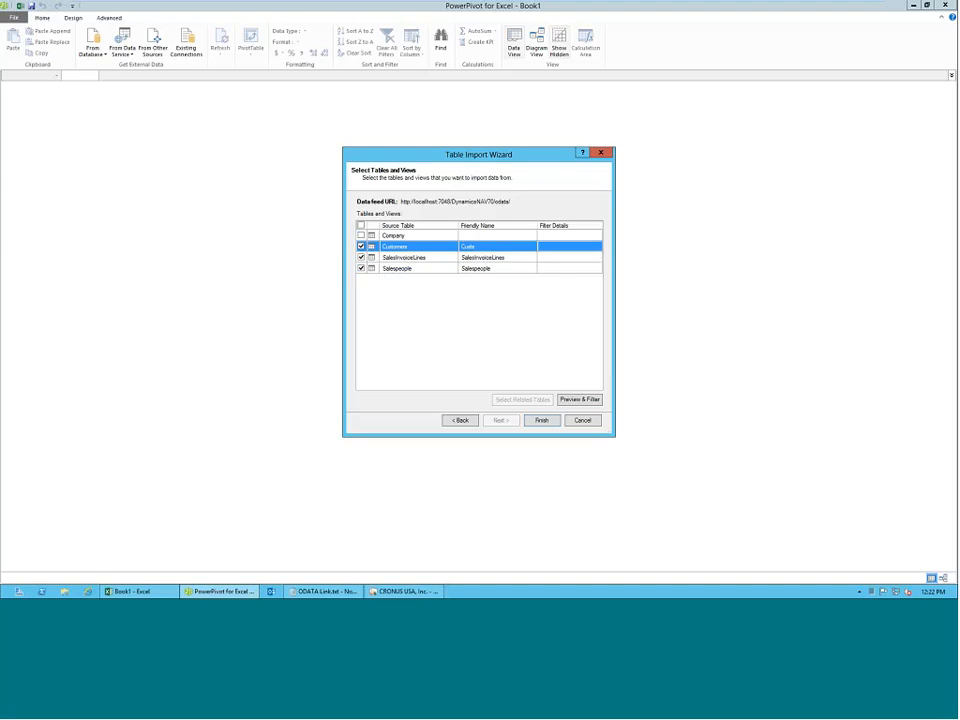
left_click(507, 258)
left_click(521, 257)
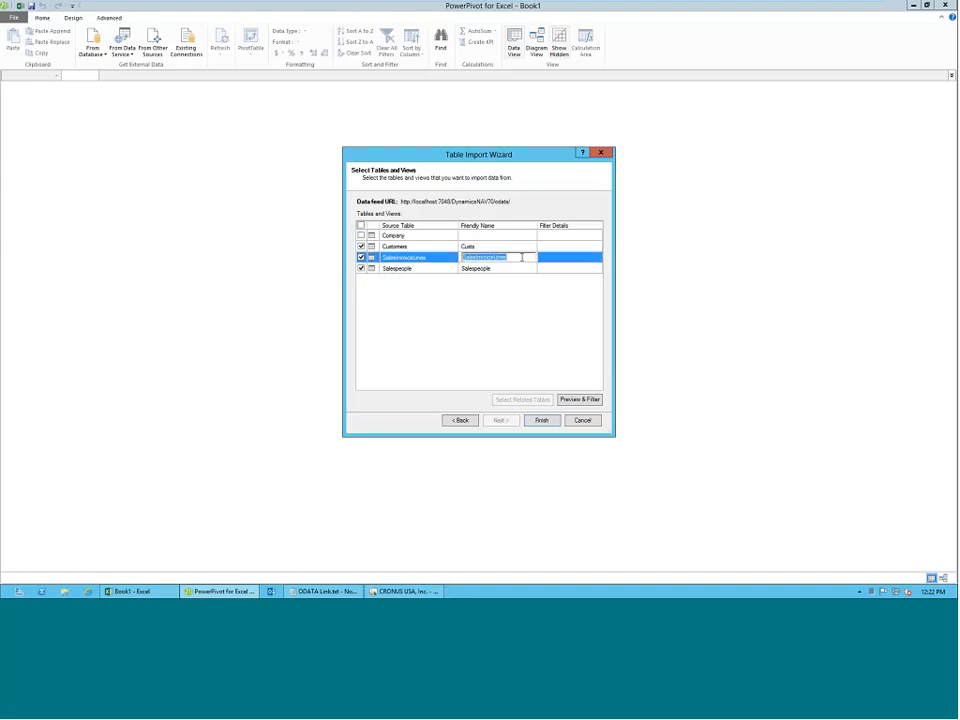
type("SIL")
left_click(521, 268)
type("SP")
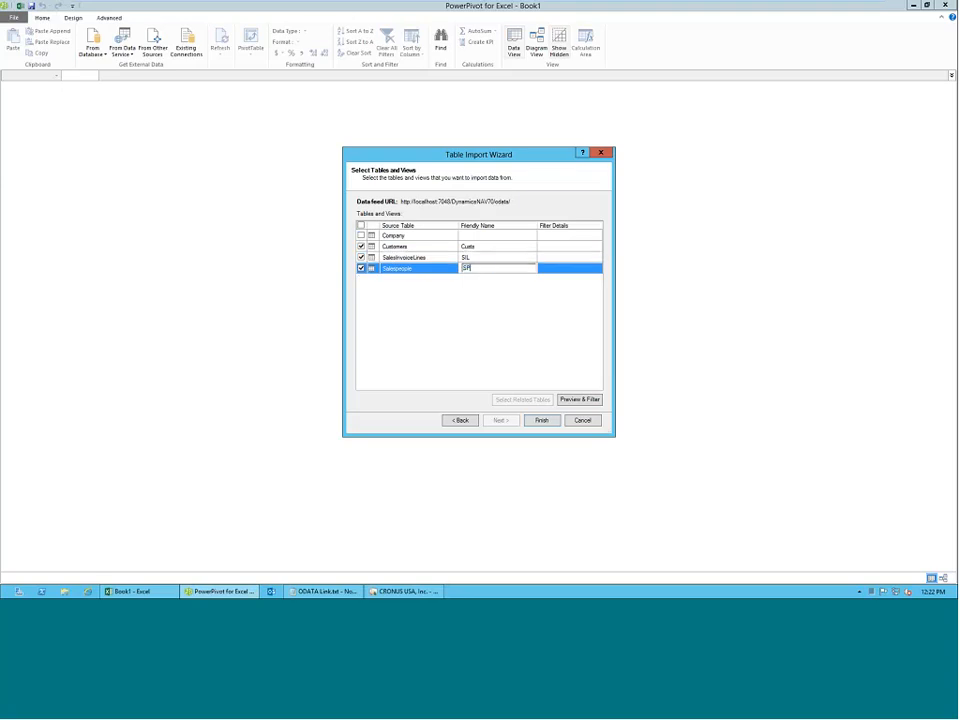
Exclude the Customers and Salespeople tables and import only SalesInvoiceLines into the data model.
left_click(361, 246)
left_click(361, 268)
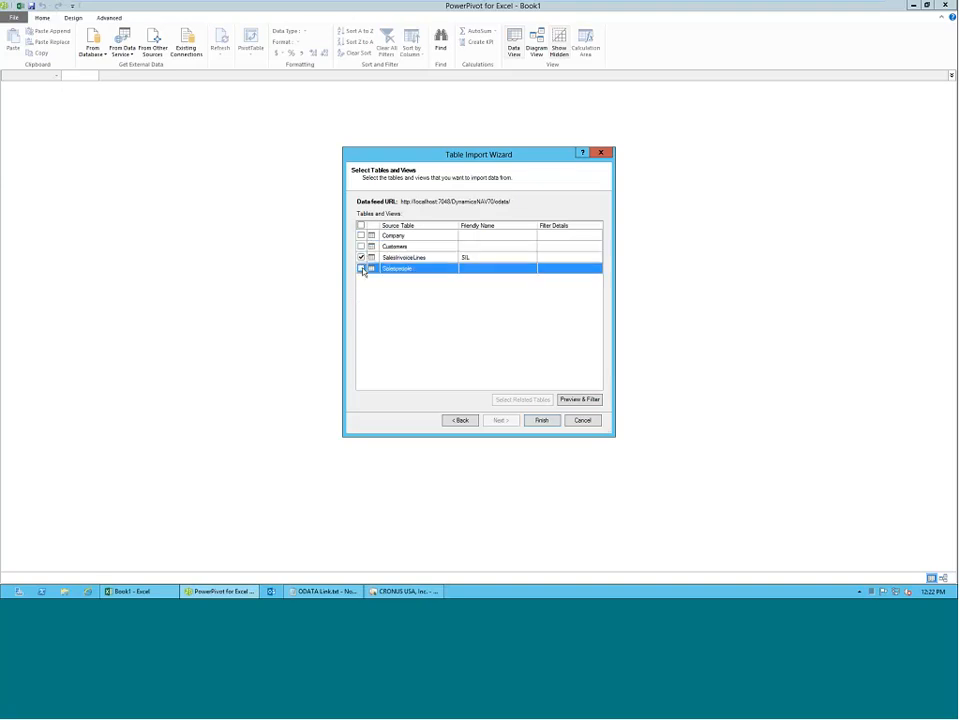
left_click(400, 258)
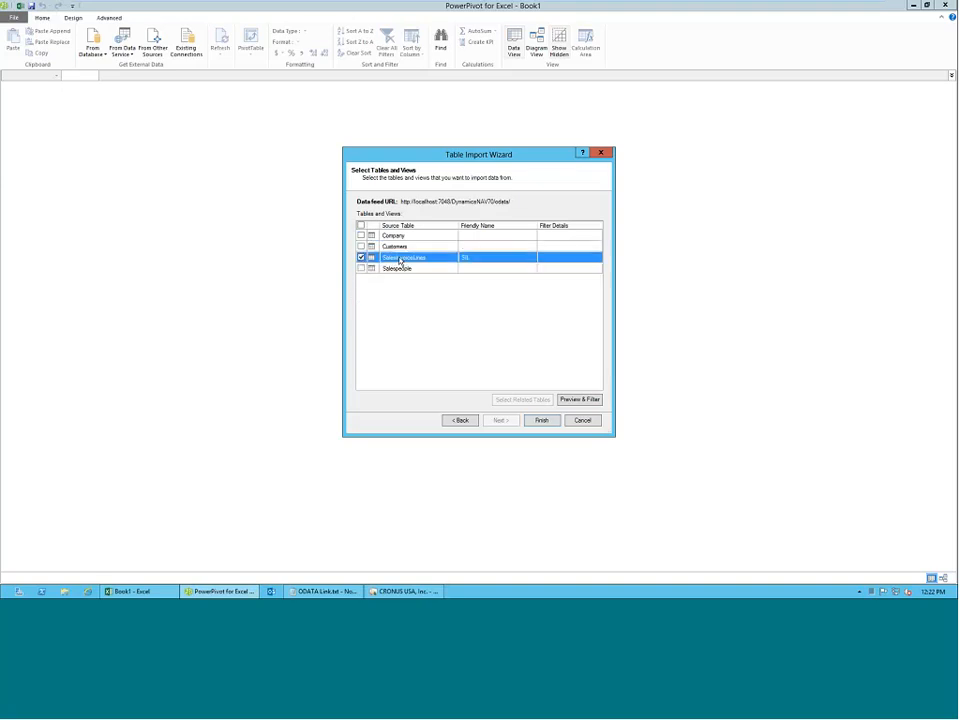
left_click(541, 421)
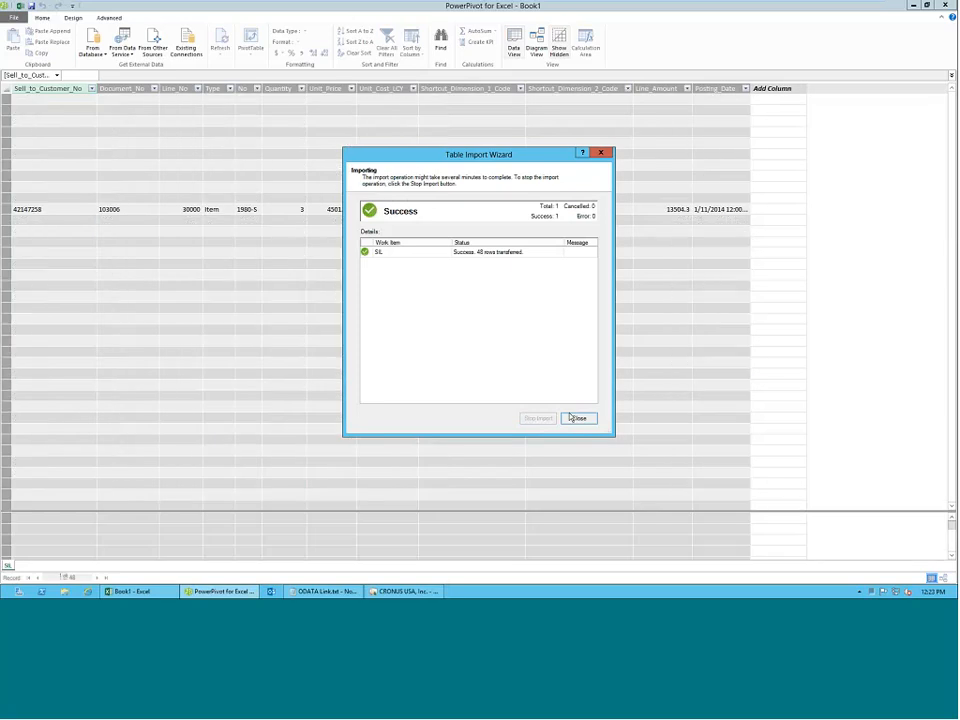
left_click(578, 418)
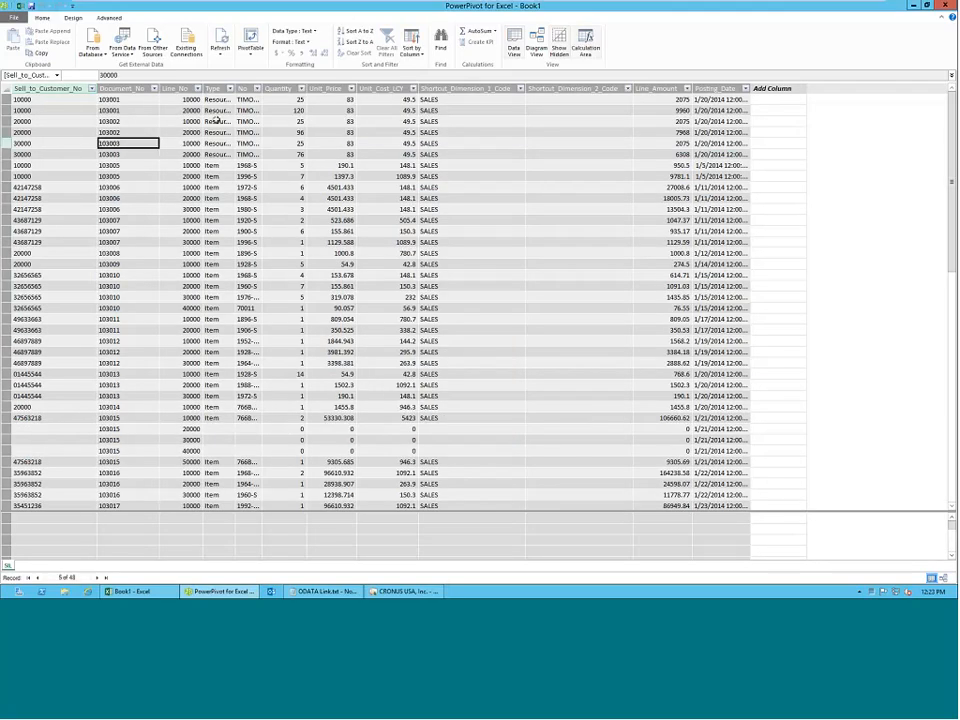
Examine the imported columns from Type through Posting_Date, and briefly check the query list in the NAV Development Environment.
left_click(222, 178)
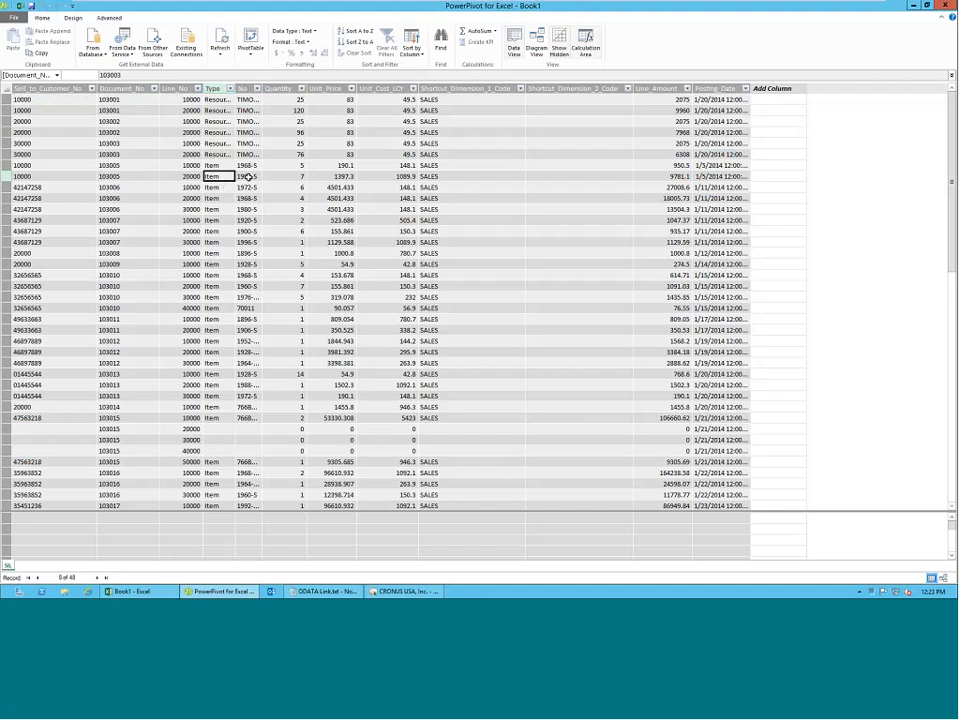
left_click(249, 176)
left_click(282, 173)
left_click(340, 176)
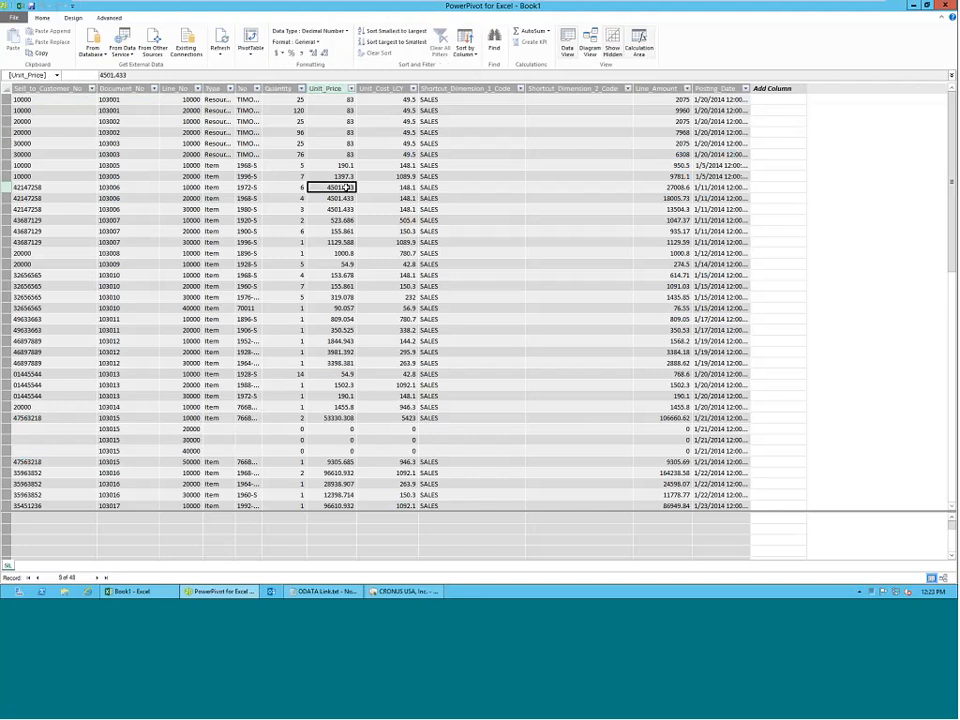
left_click(386, 177)
left_click(668, 198)
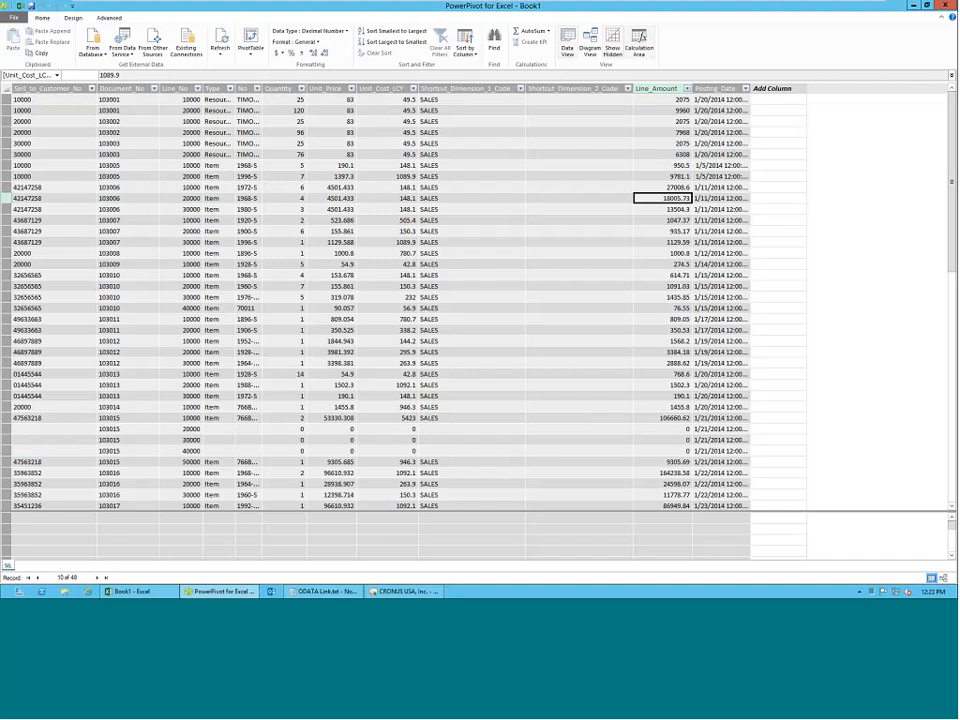
left_click(720, 231)
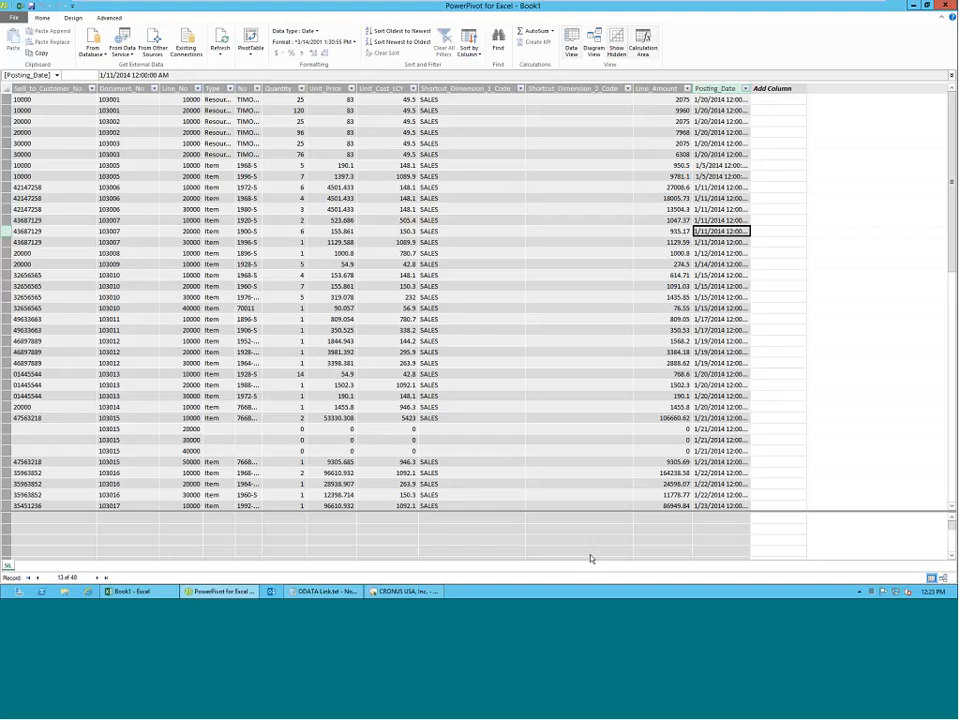
left_click(403, 591)
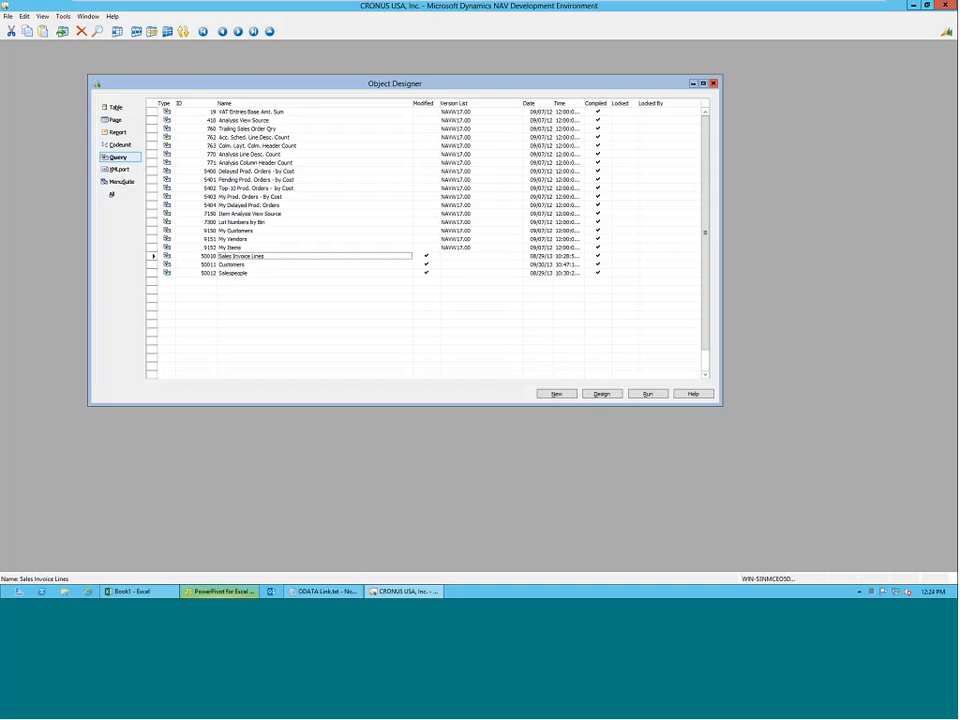
left_click(224, 591)
left_click(128, 165)
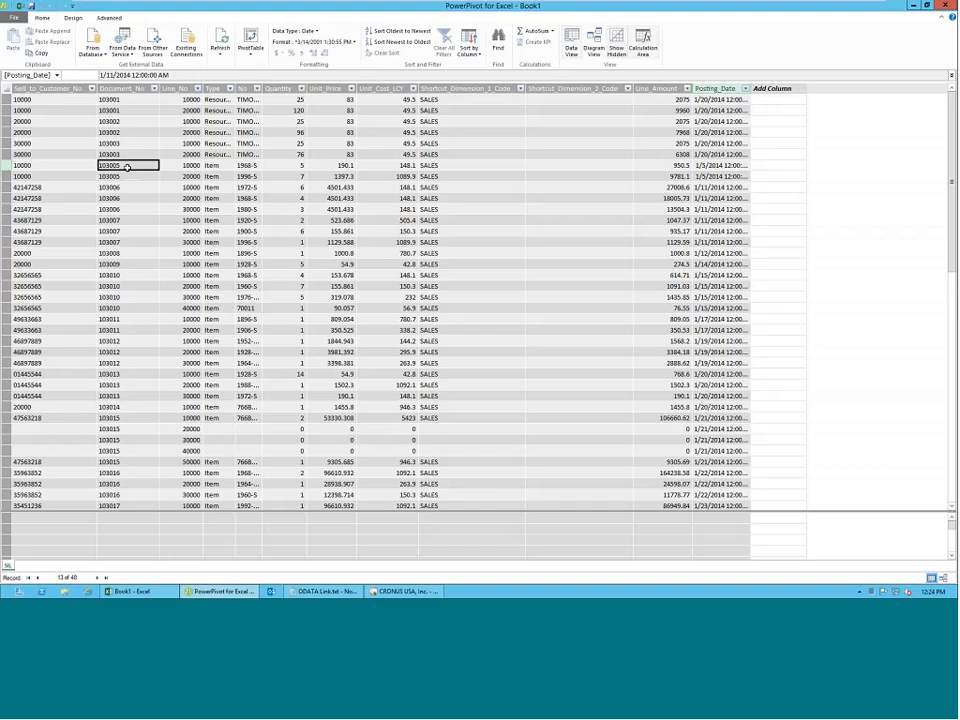
key("Delete")
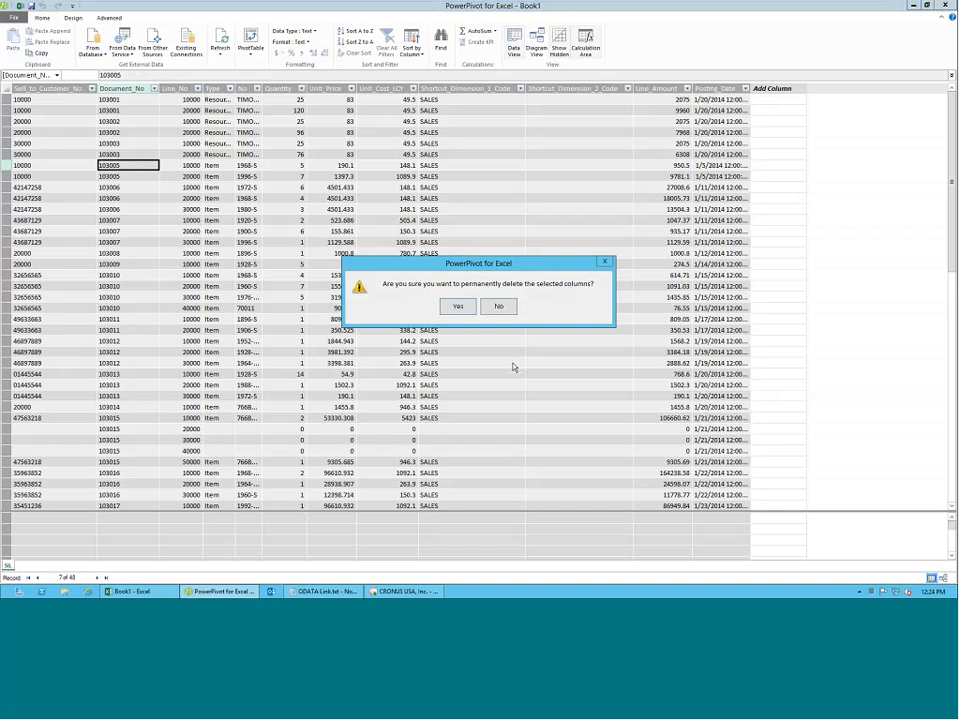
left_click(500, 308)
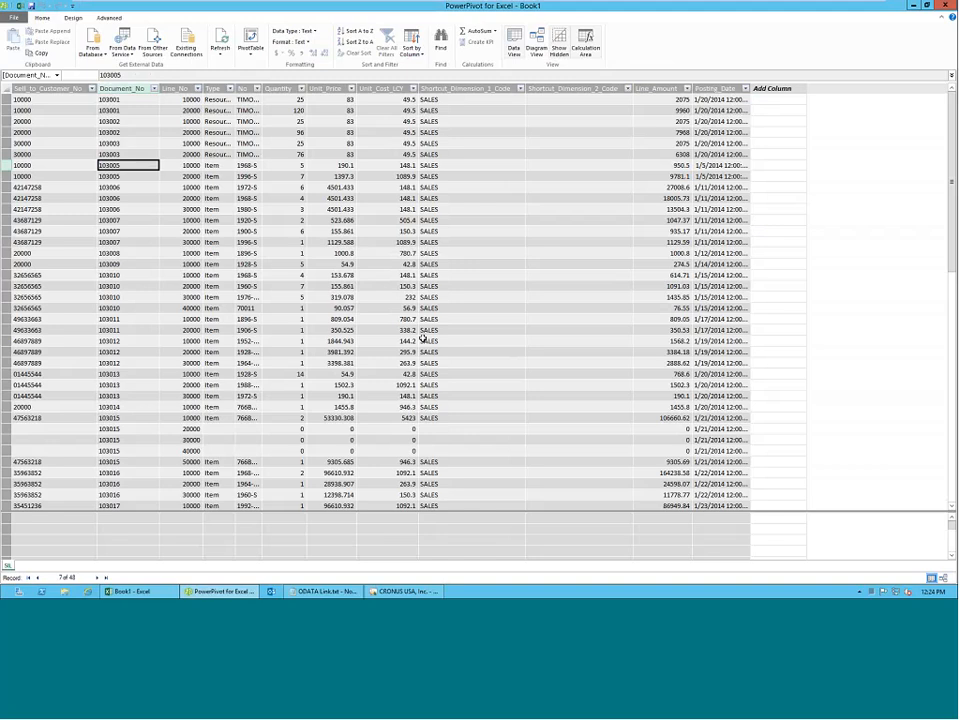
key("Left")
key("Right")
key("Right")
key("Right")
key("Right")
key("Right")
key("Right")
key("Right")
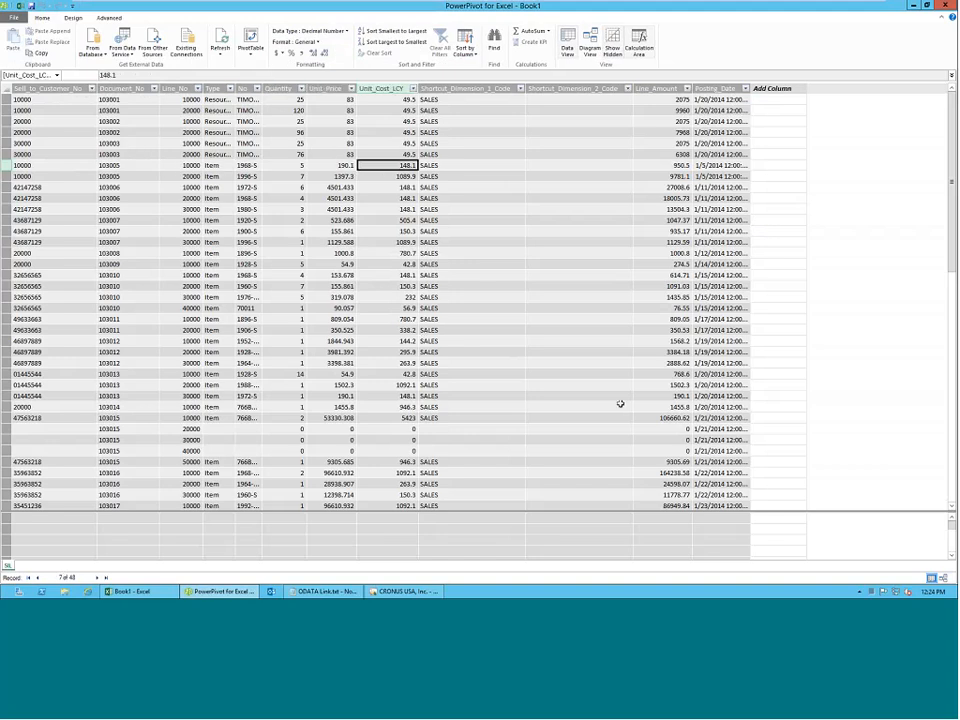
Permanently delete the Shortcut_Dimension_2_Code column from the SIL table.
left_click(576, 88)
right_click(578, 89)
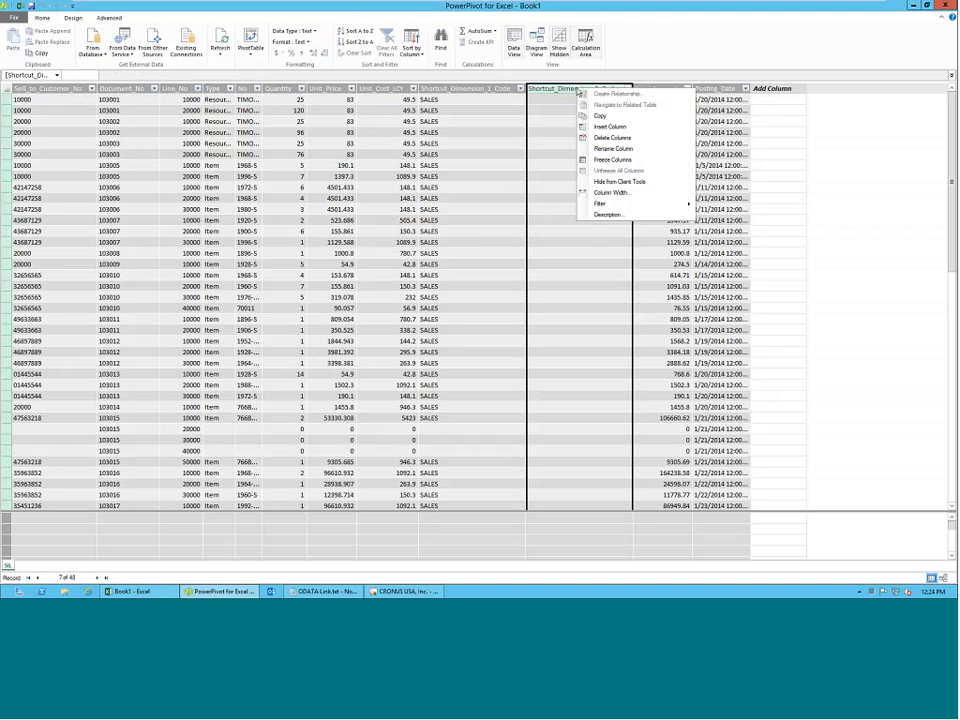
left_click(590, 137)
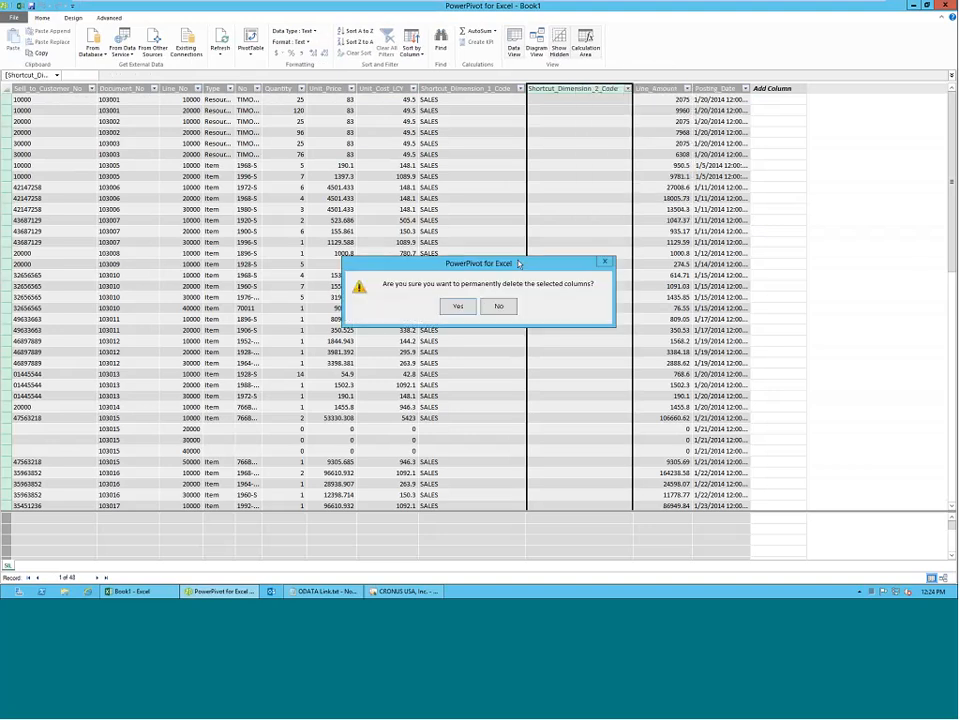
left_click(459, 304)
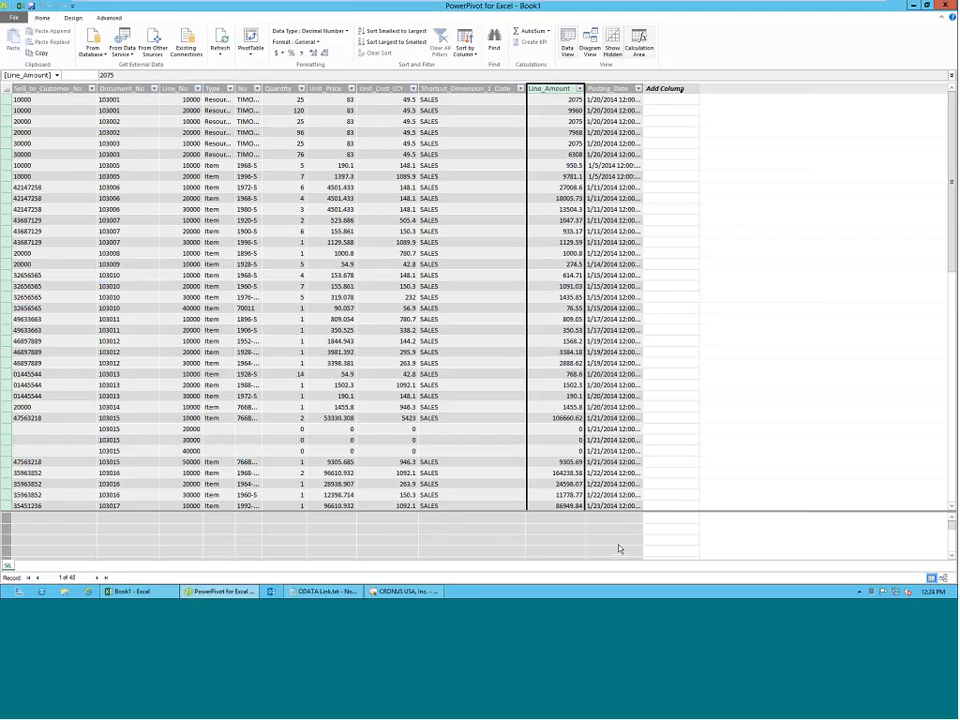
left_click(681, 89)
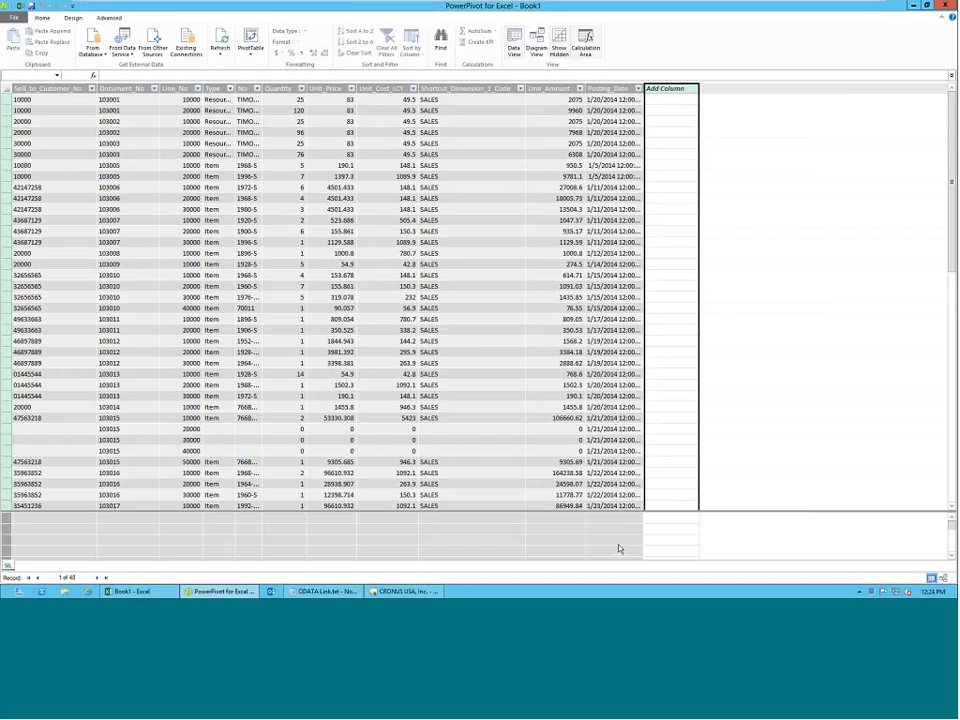
type("=")
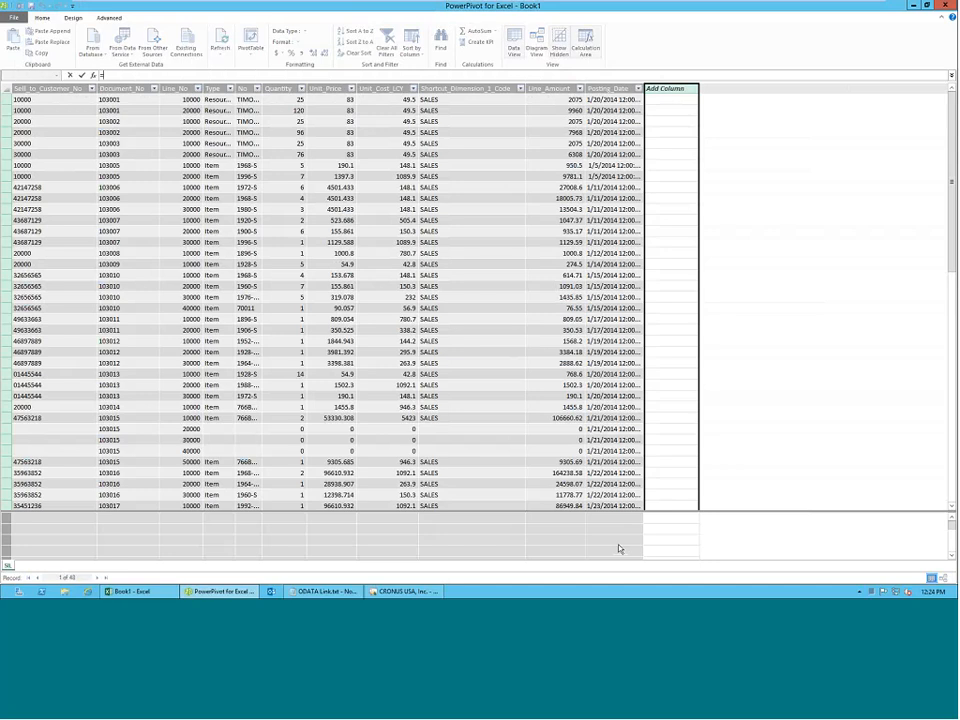
type("[")
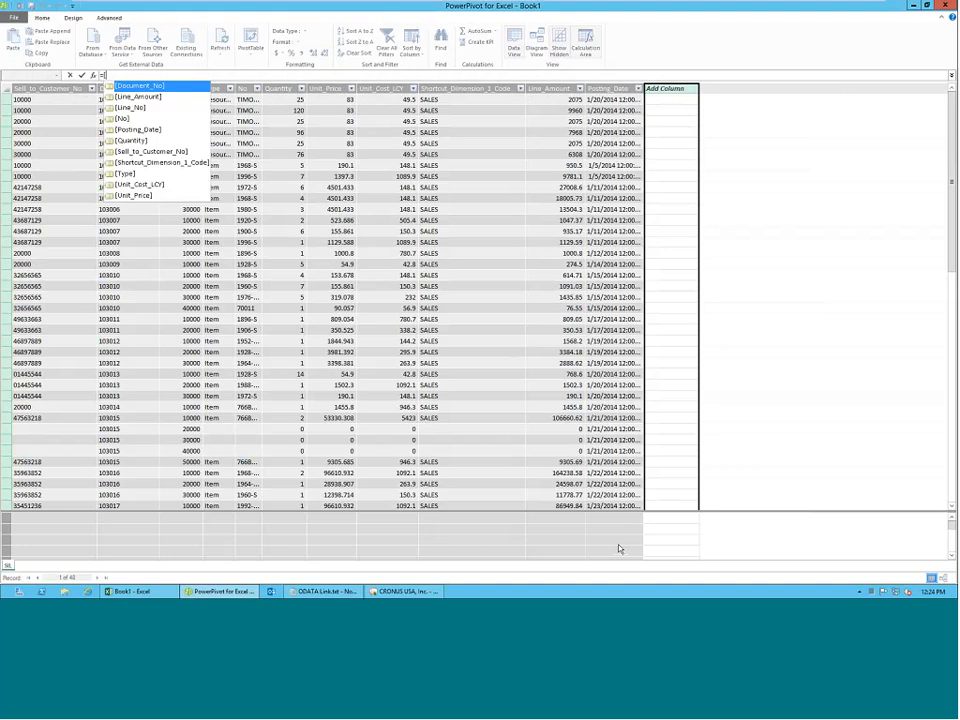
left_click(752, 285)
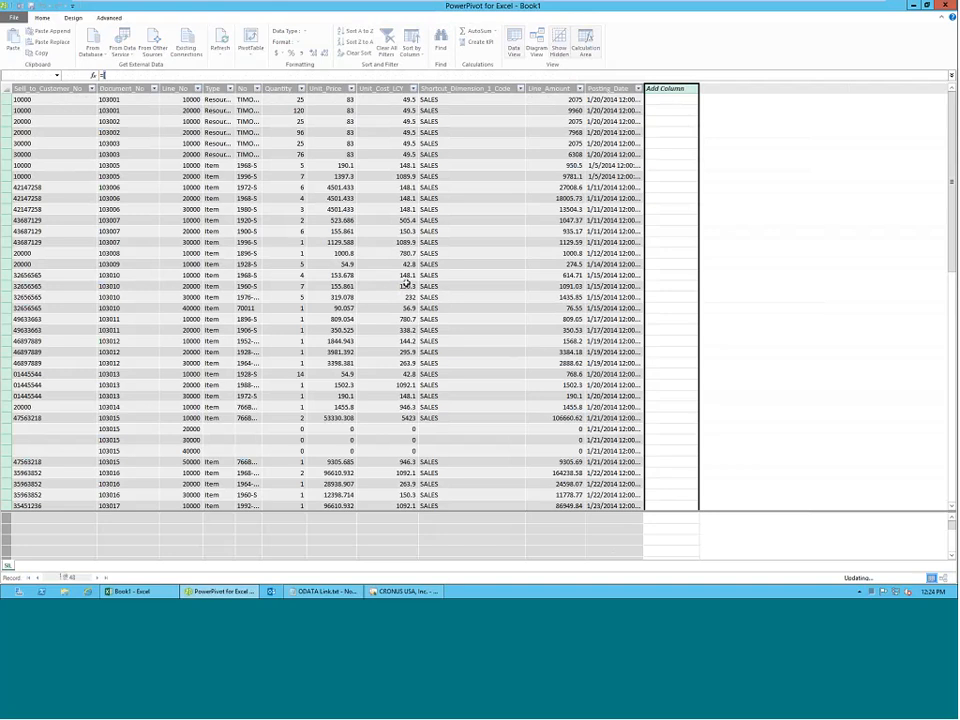
left_click(554, 121)
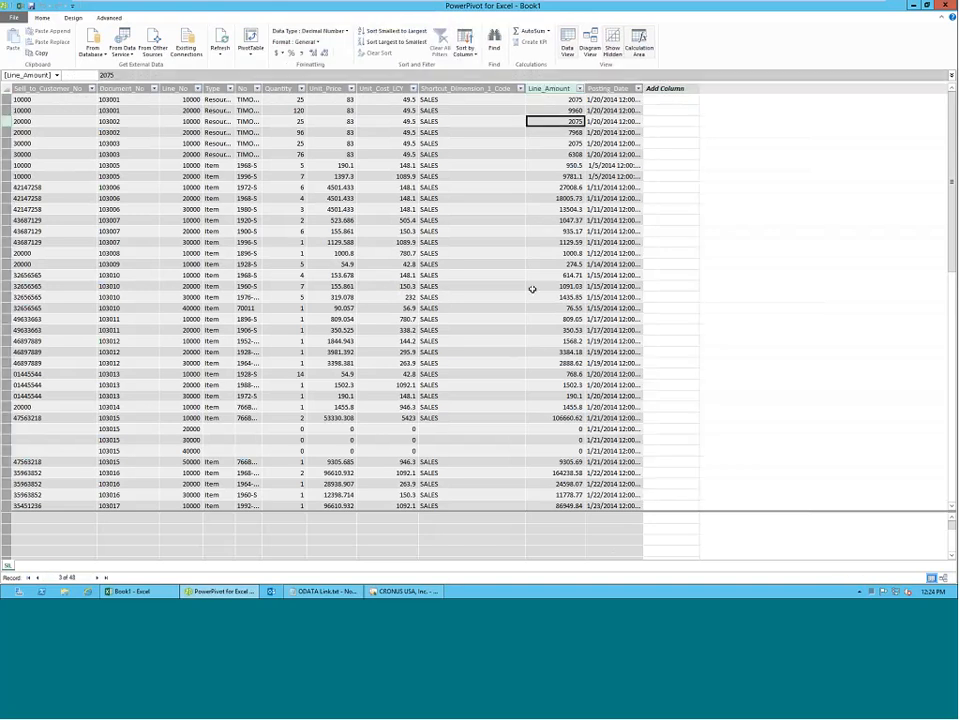
left_click(398, 132)
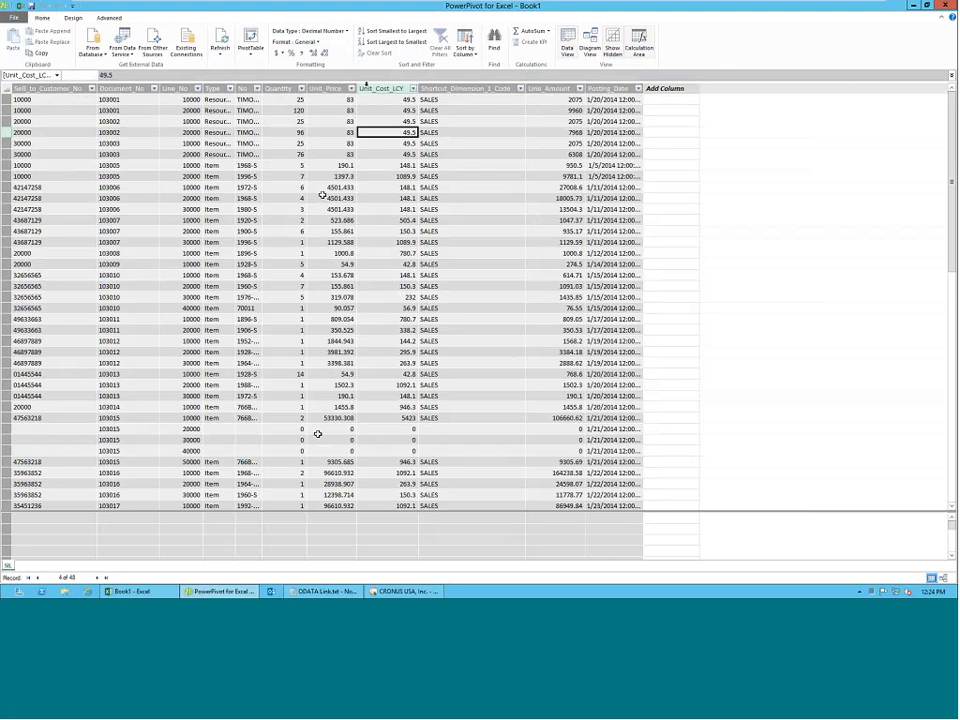
Add a calculated column to the SIL table with the formula =[Unit_Cost_LCY] * [Quantity].
left_click(675, 88)
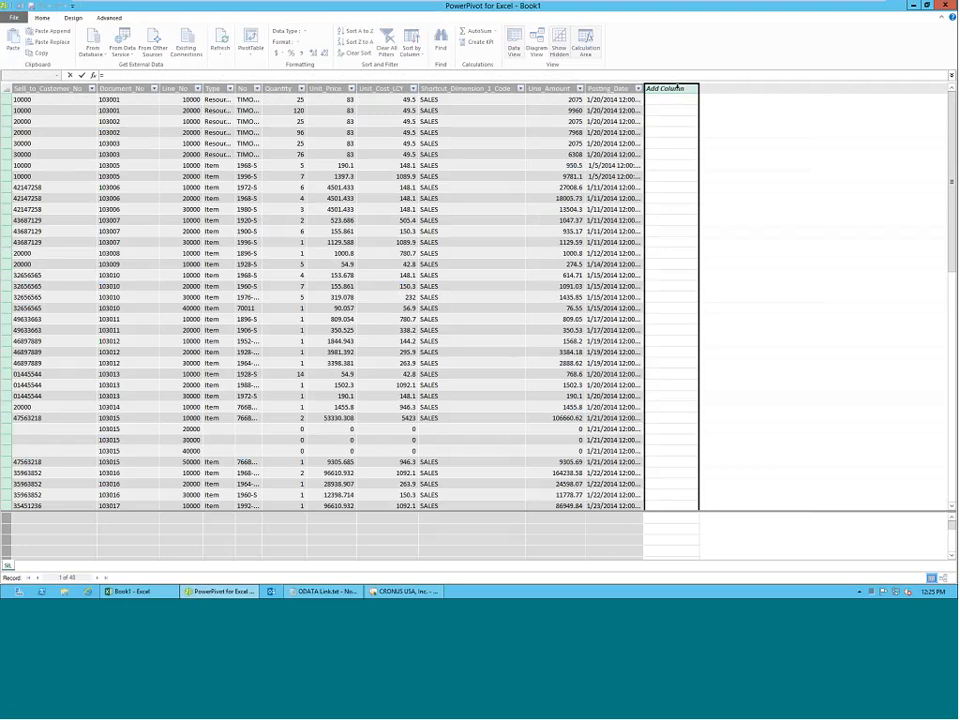
type("[")
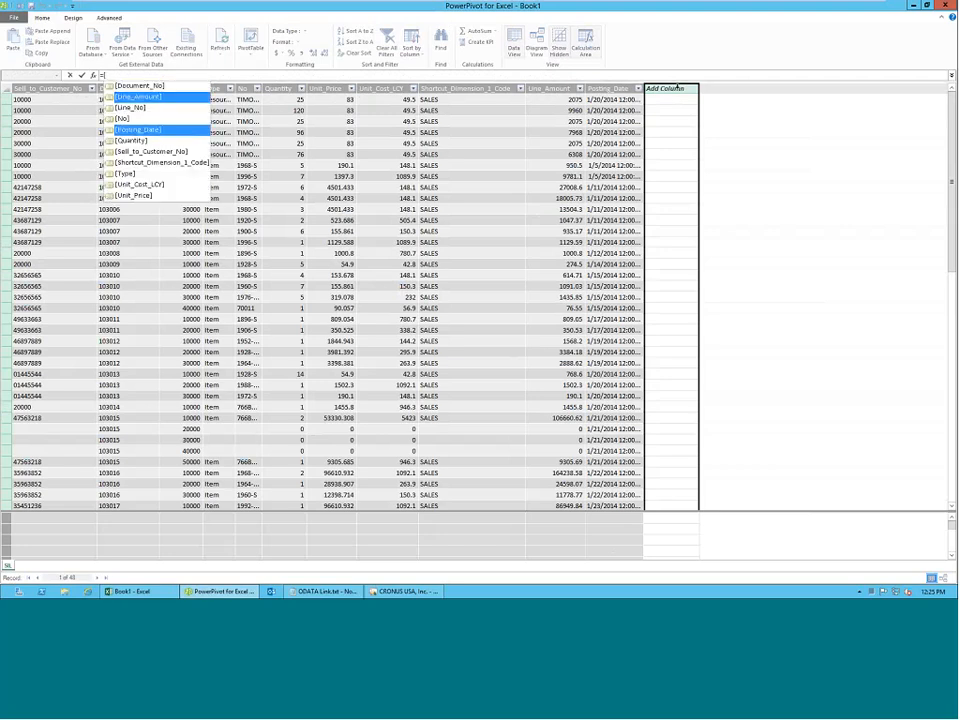
key("Down")
key("Down")
key("Down")
key("Down")
key("Down")
key("Tab")
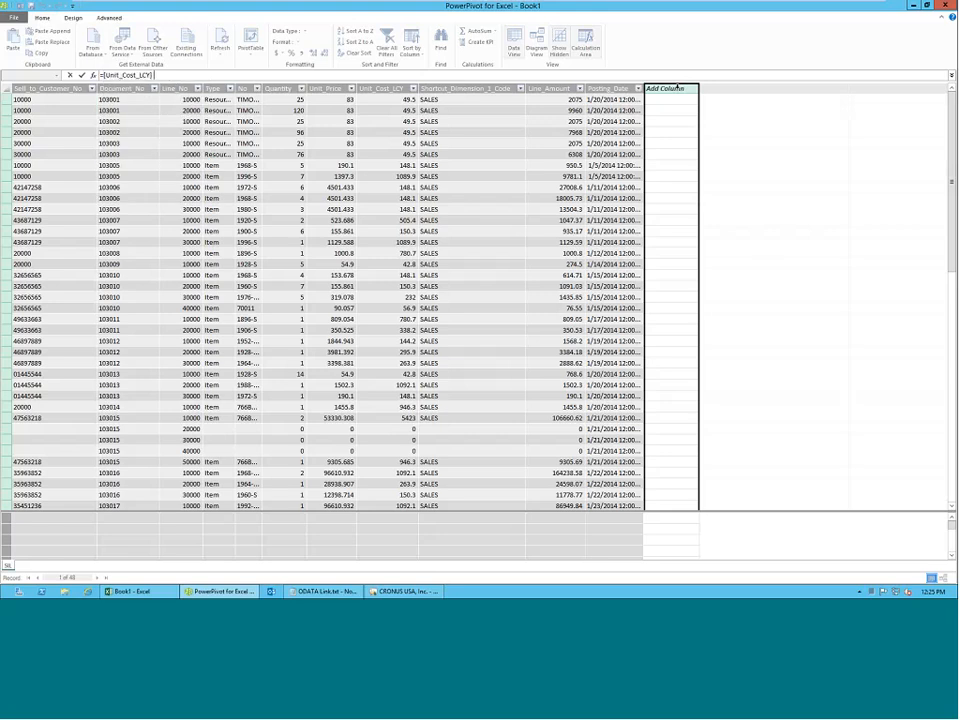
type("* [")
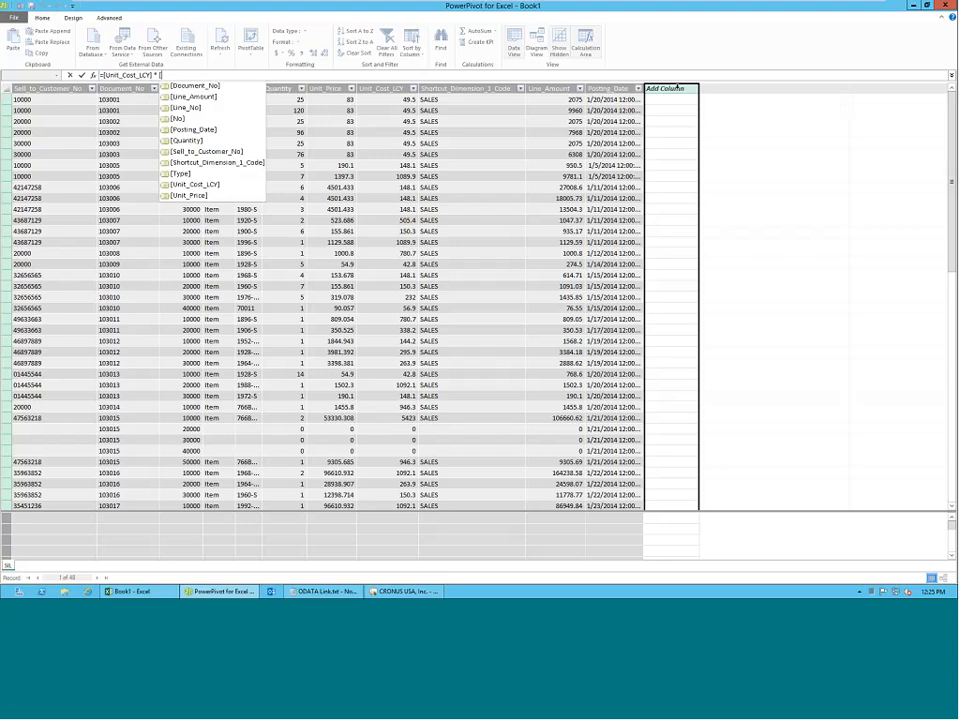
type("Quantity]")
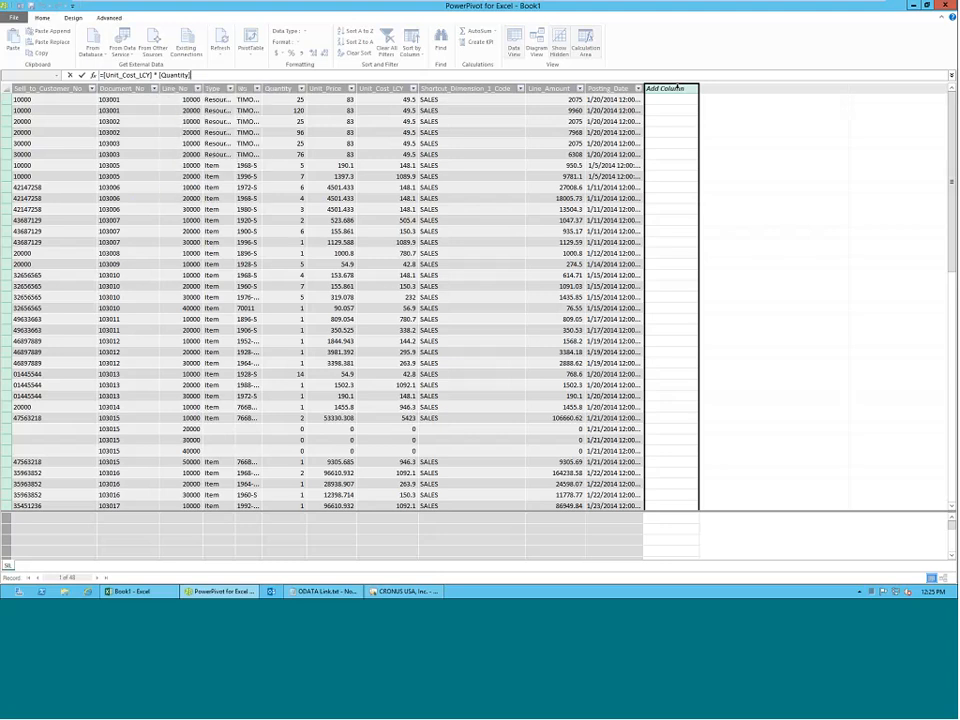
key("Return")
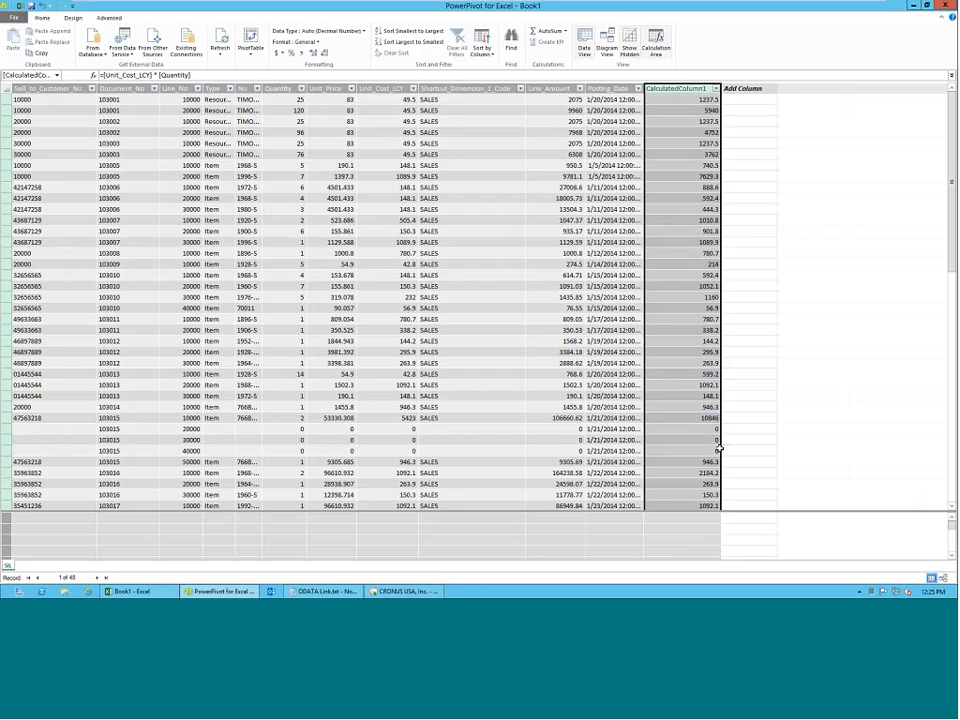
Rename the new calculated column to Line Cost and review its values down the table.
double_click(675, 88)
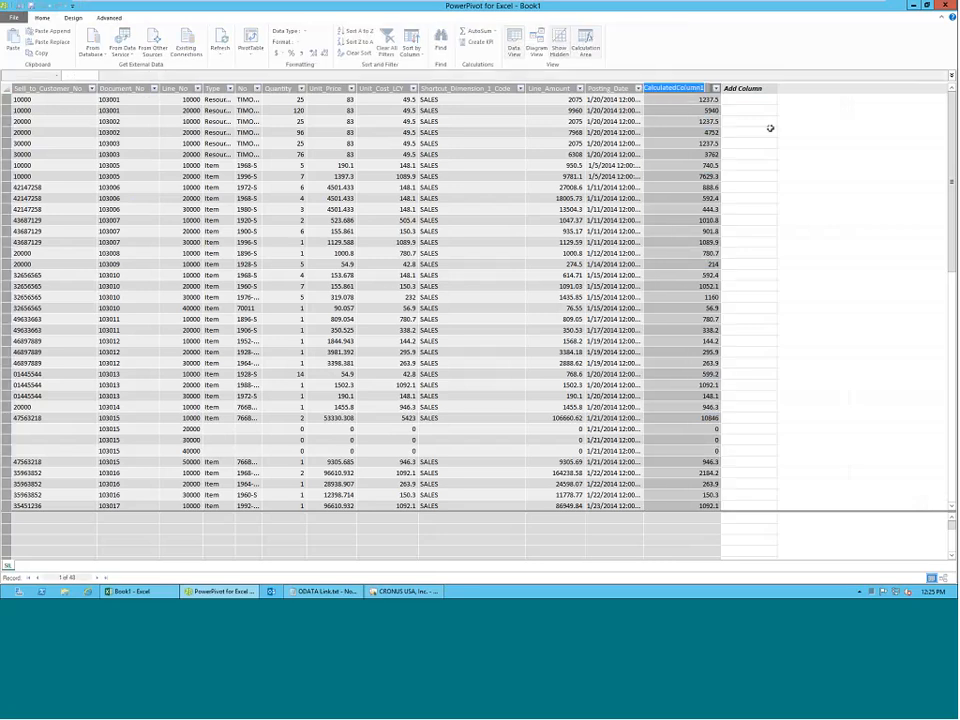
key("BackSpace")
type("Line Cost")
key("Return")
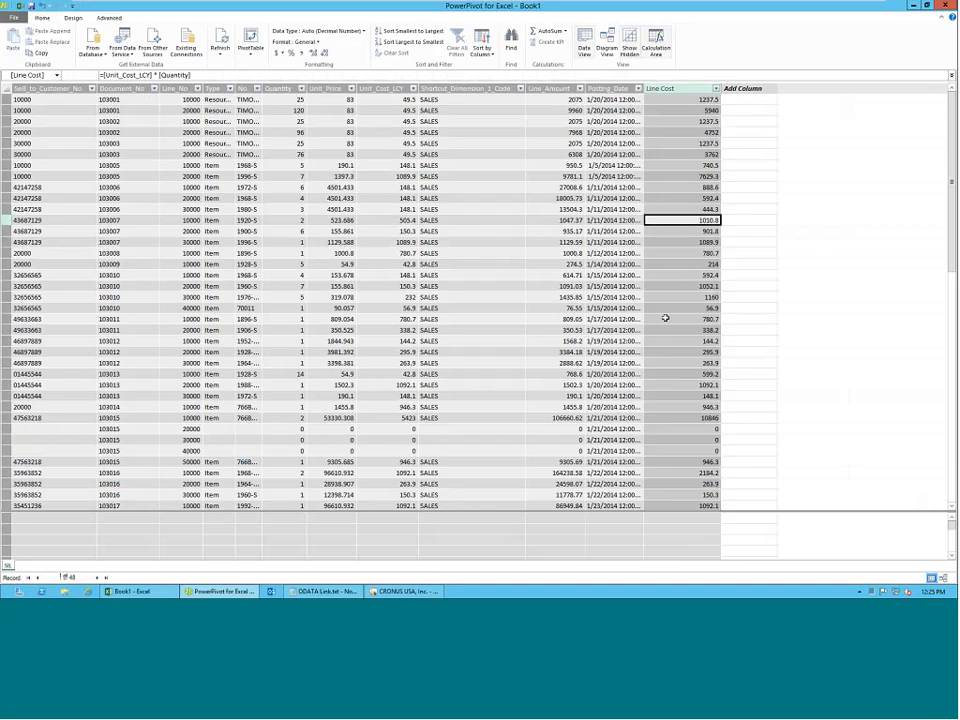
scroll(664, 320, "down", 4)
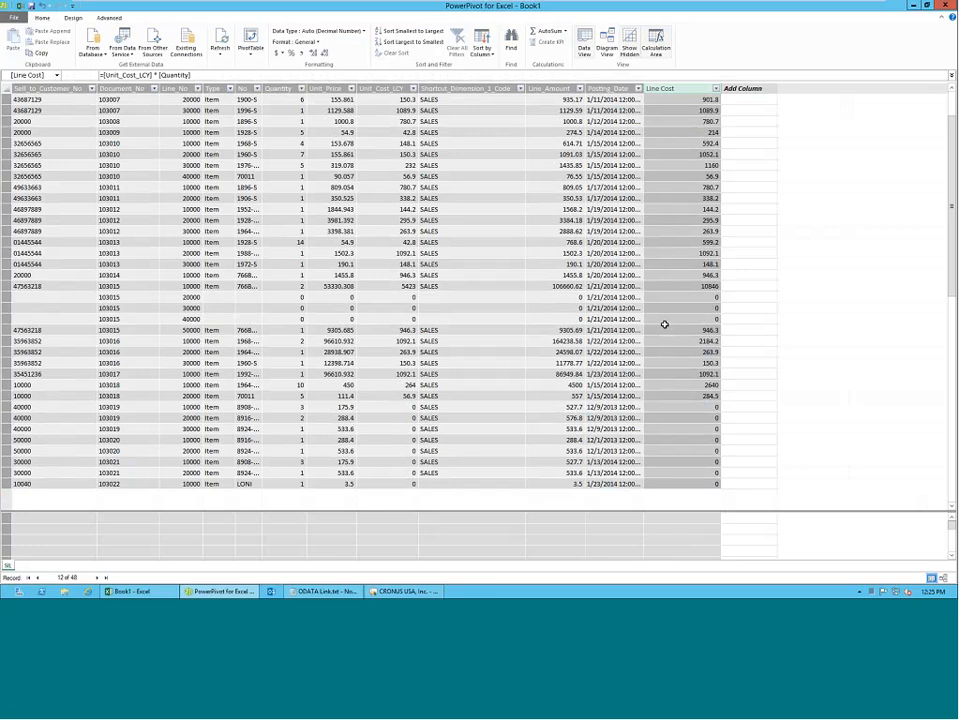
Add a calculated column to the SIL table with the formula =[Line_Amount] - [Line Cost].
scroll(662, 322, "up", 3)
scroll(661, 321, "up", 1)
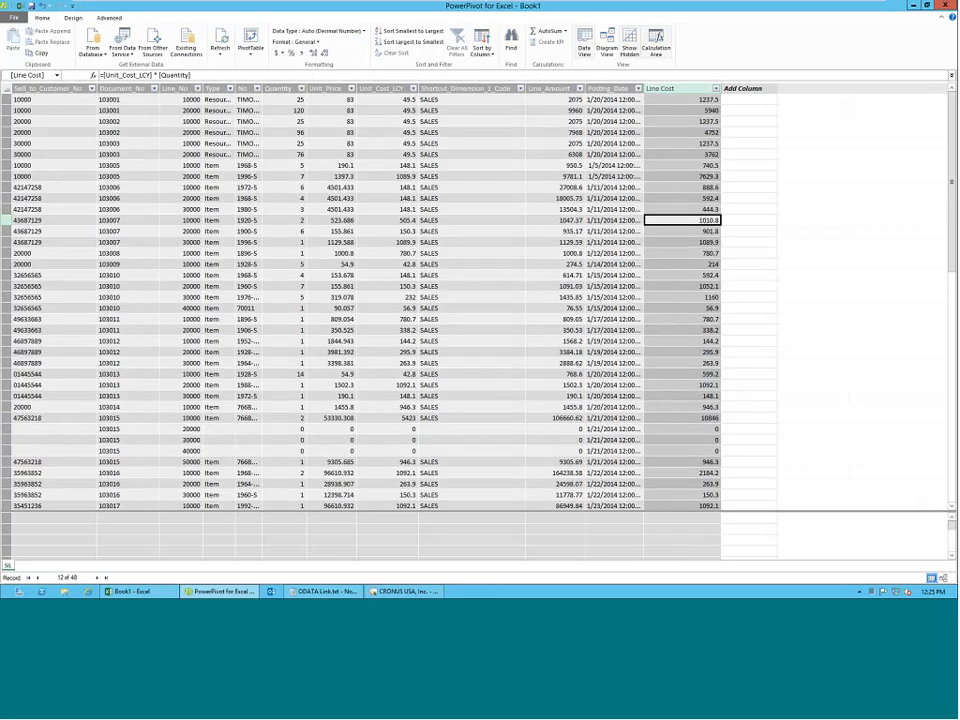
left_click(752, 90)
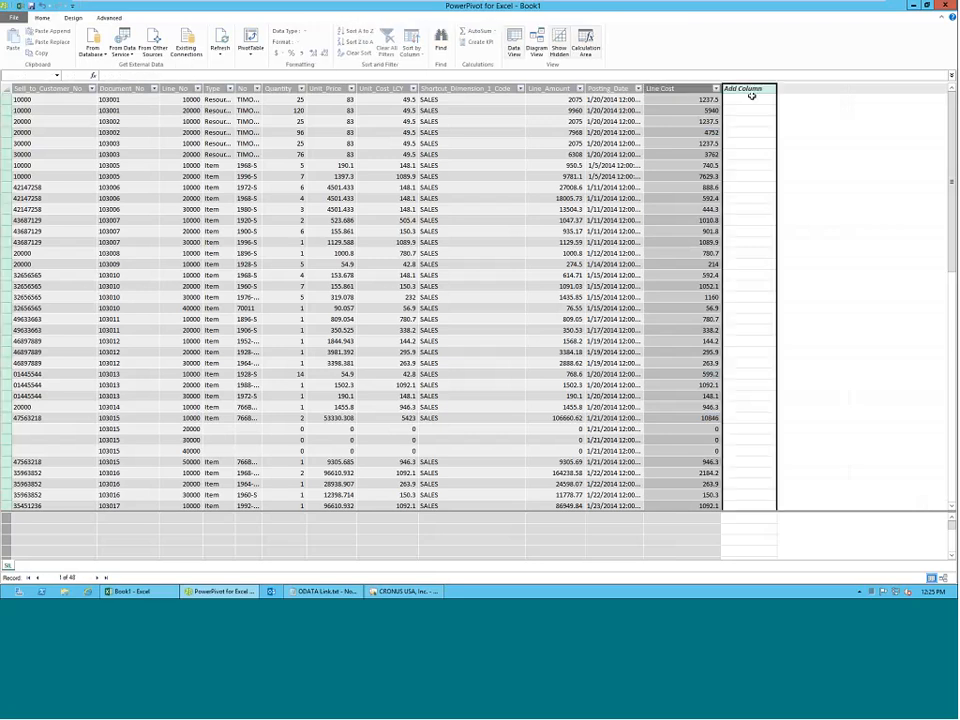
type("=")
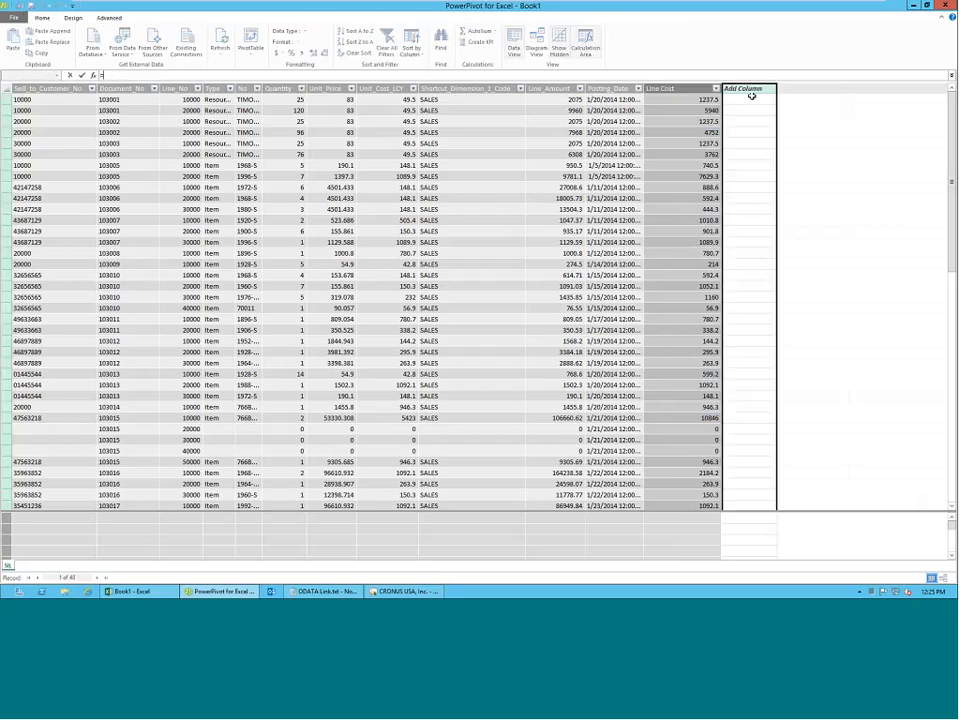
type("[")
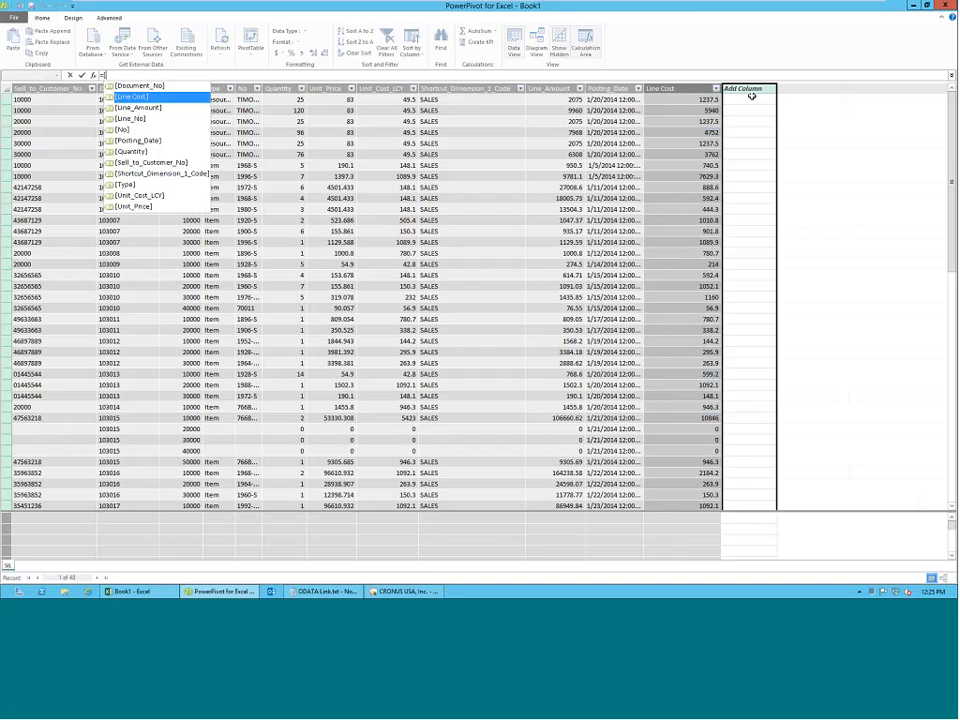
key("Down")
key("Tab")
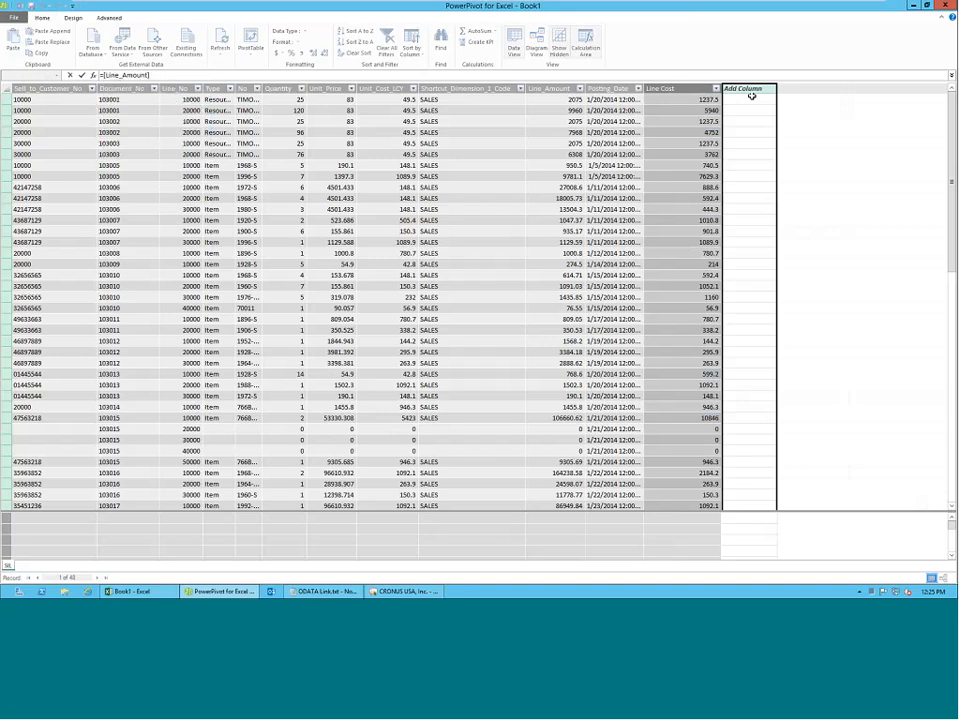
type("- [")
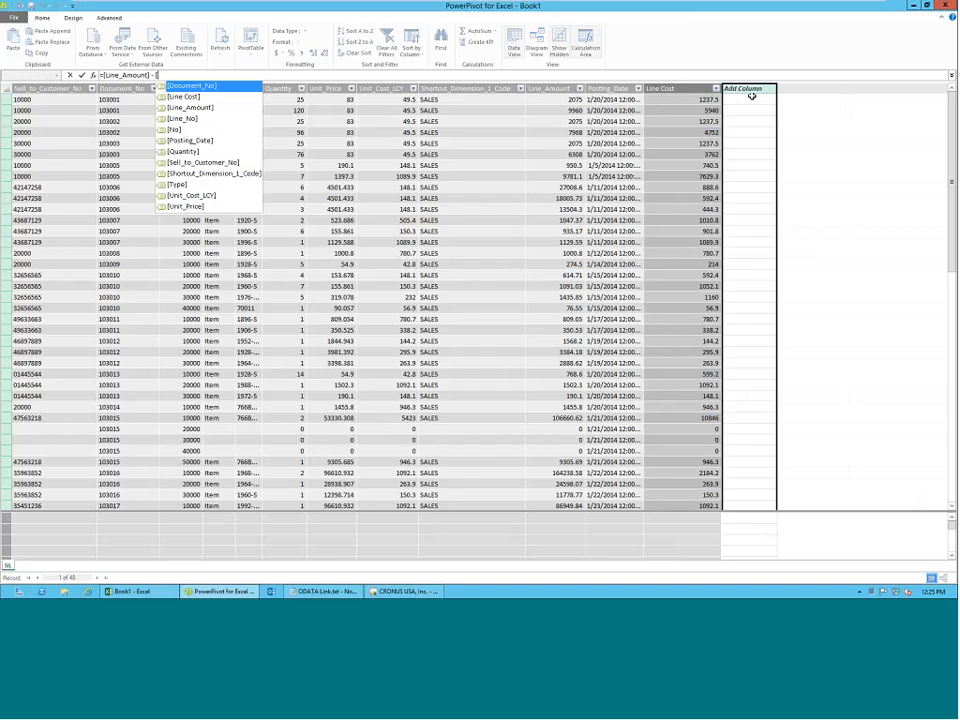
key("Down")
key("Tab")
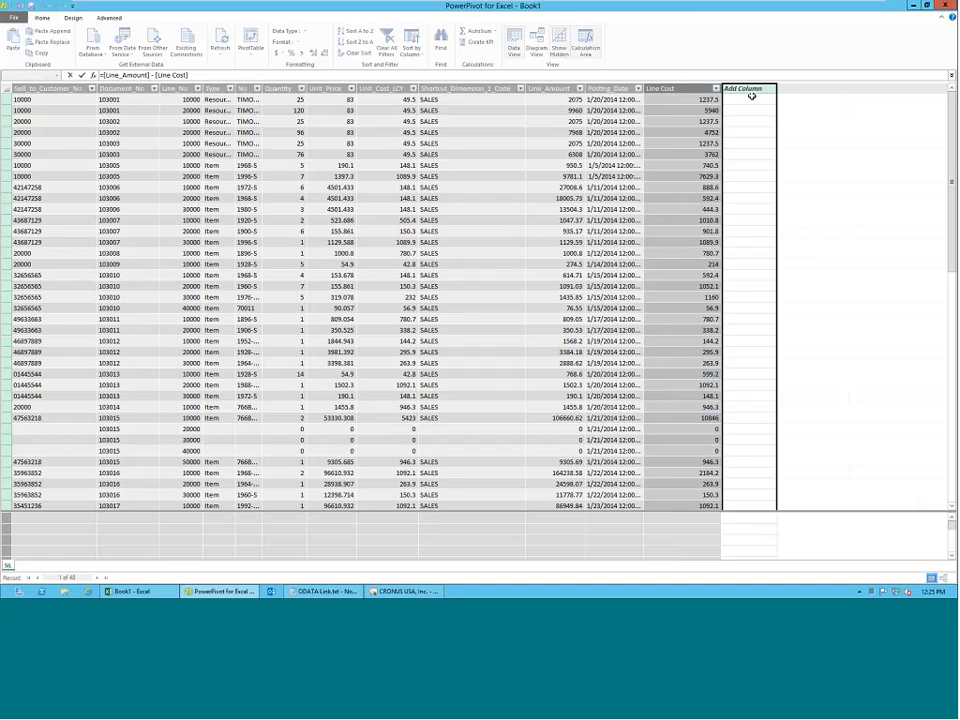
key("Return")
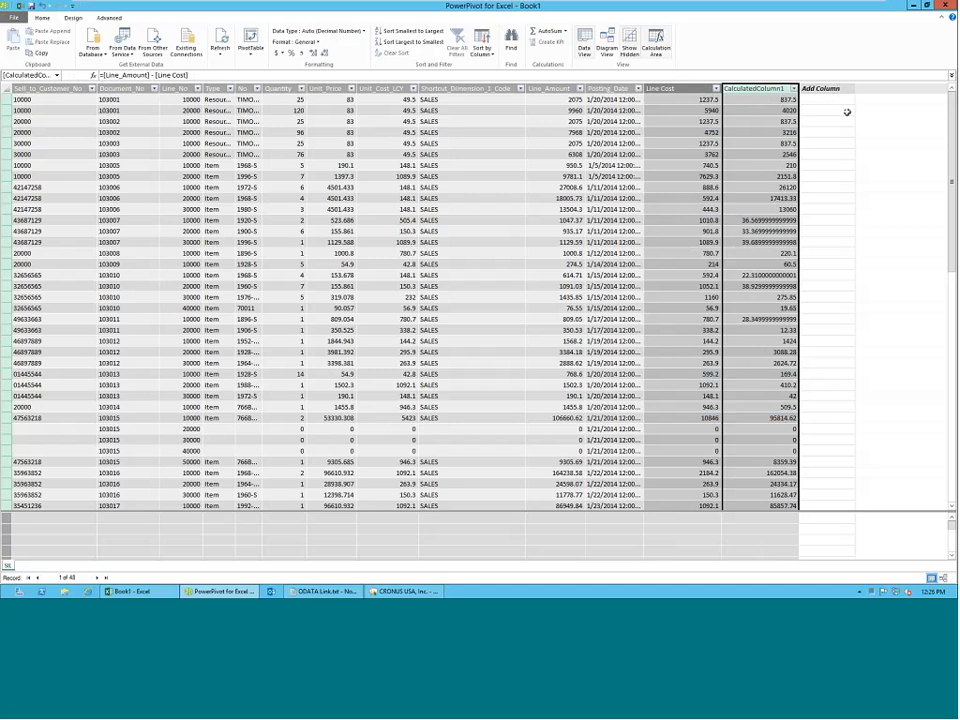
Rename the new calculated column to Profit.
double_click(782, 89)
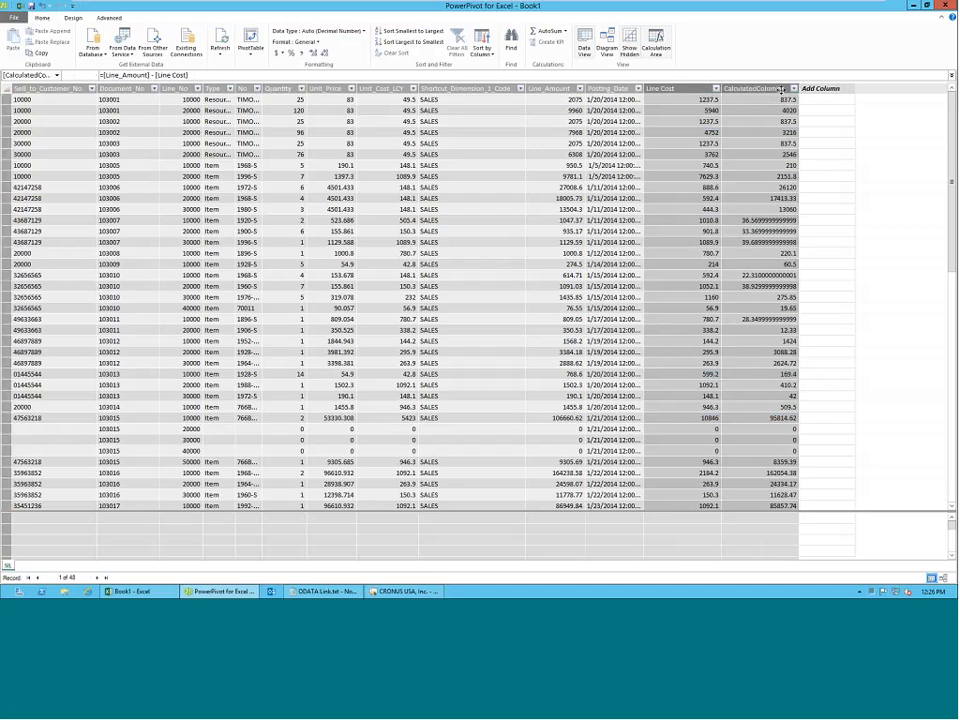
type("Profit")
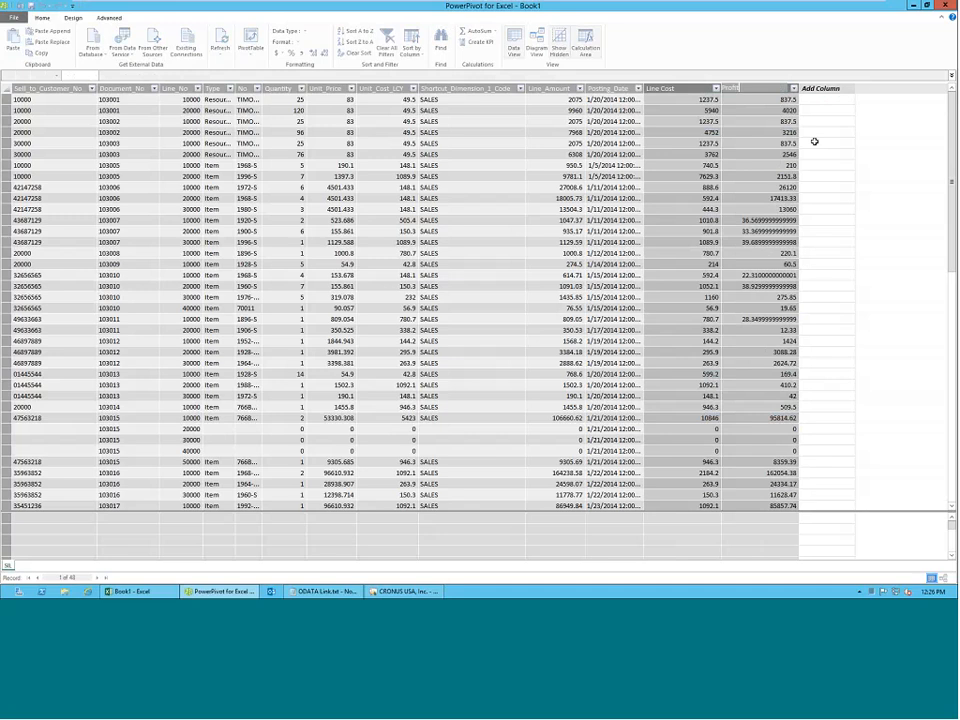
left_click(814, 142)
key("Return")
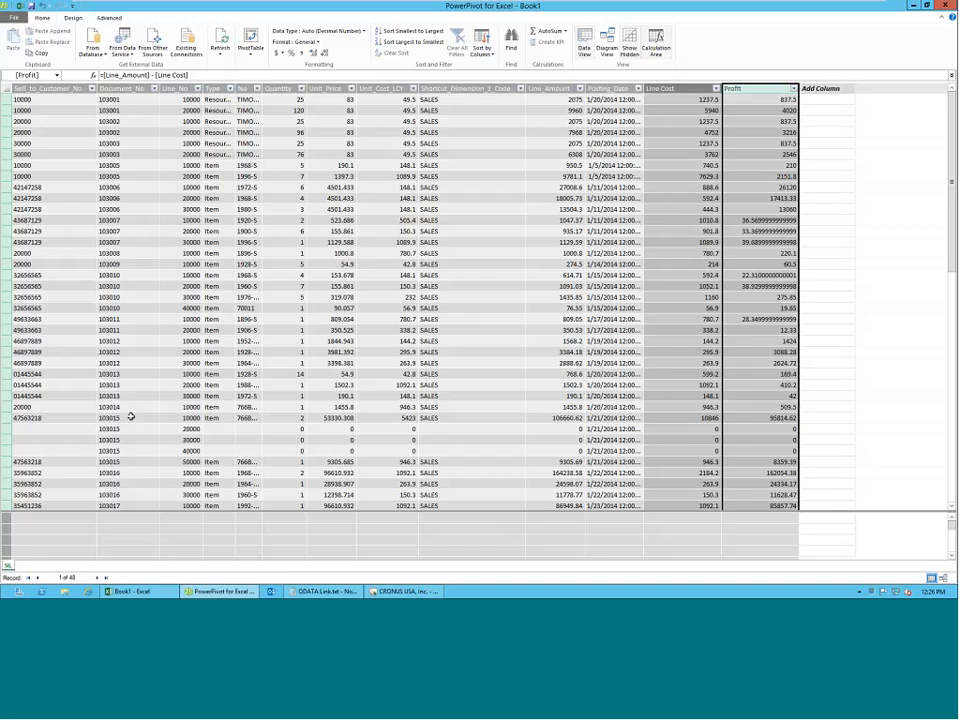
Create a PivotTable from the PowerPivot data on a new worksheet.
left_click(248, 55)
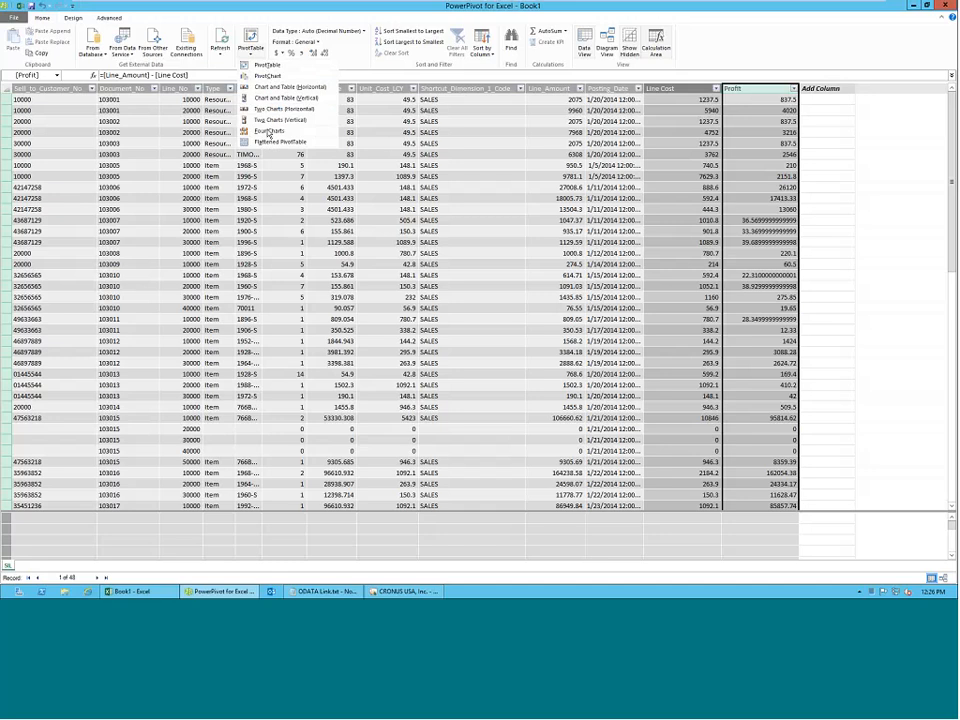
left_click(247, 36)
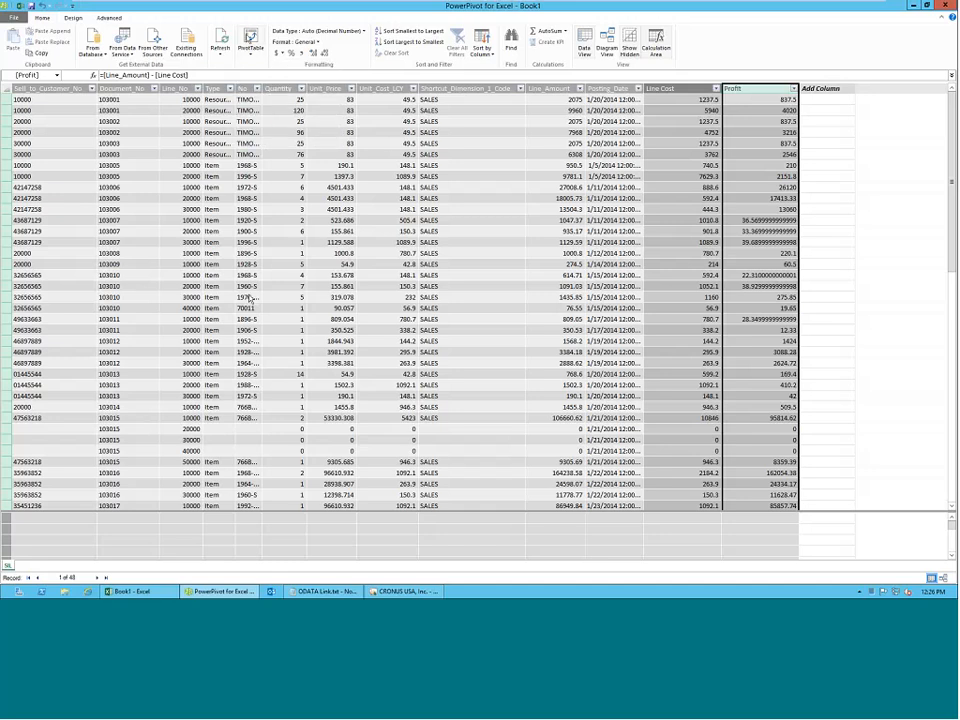
left_click(507, 320)
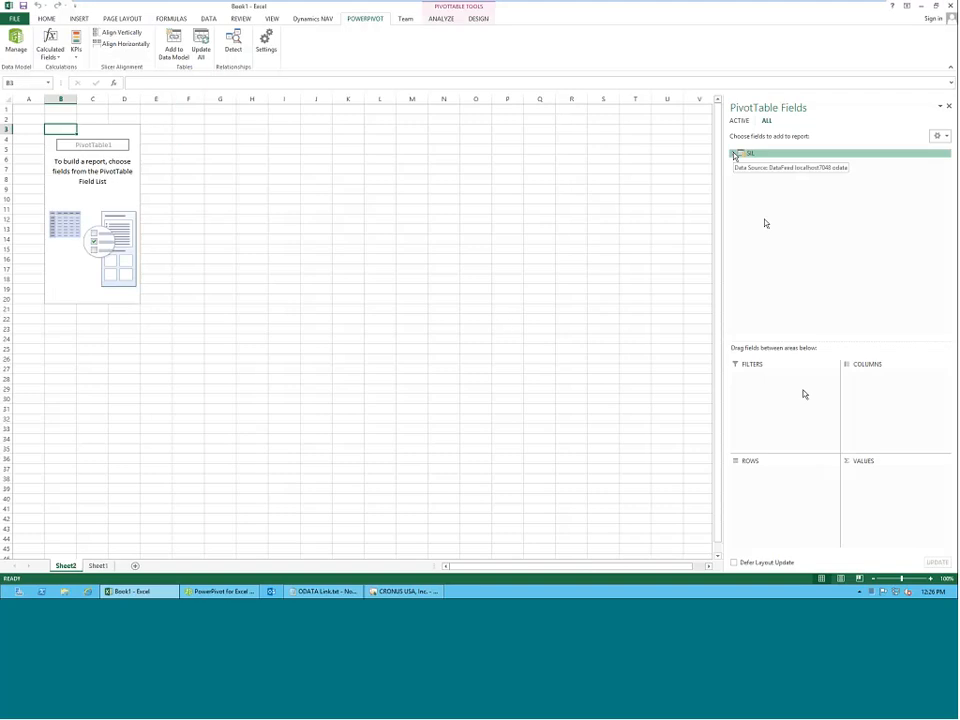
Build the PivotTable from the SIL fields, with Sell_to_Customer_No as rows and Line_Amount, Line Cost and Profit as summed values.
left_click(734, 153)
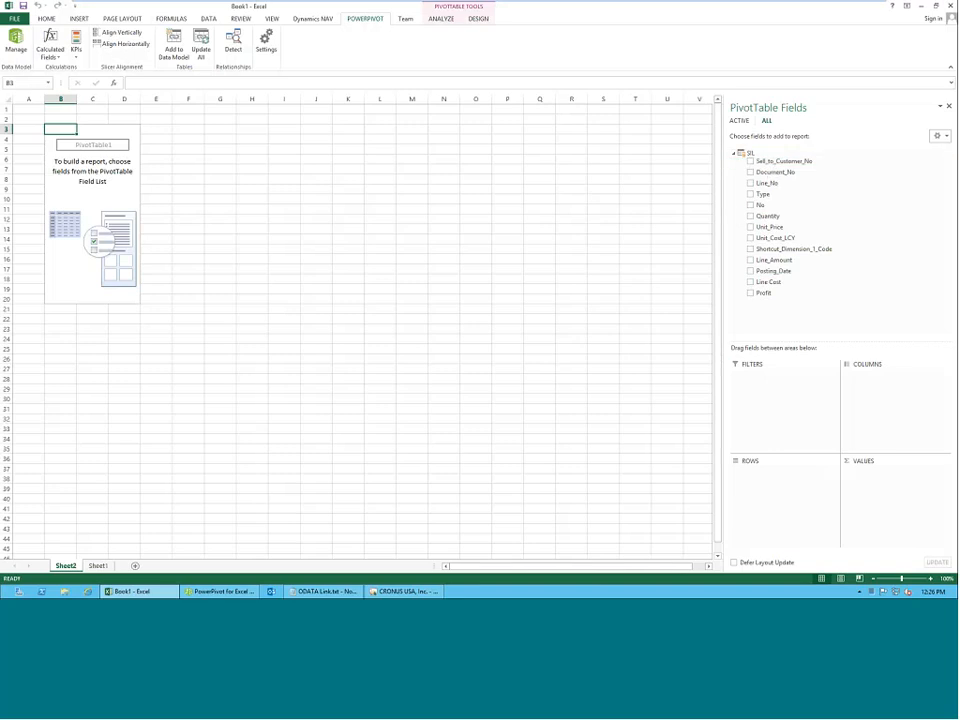
left_click_drag(783, 161, 771, 493)
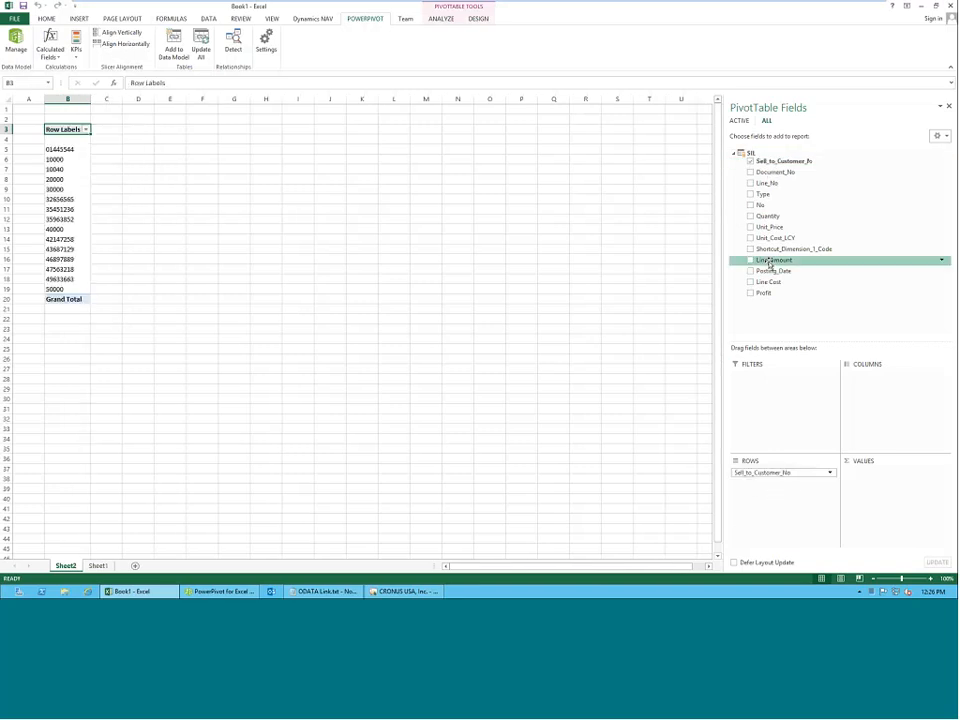
left_click_drag(769, 263, 911, 525)
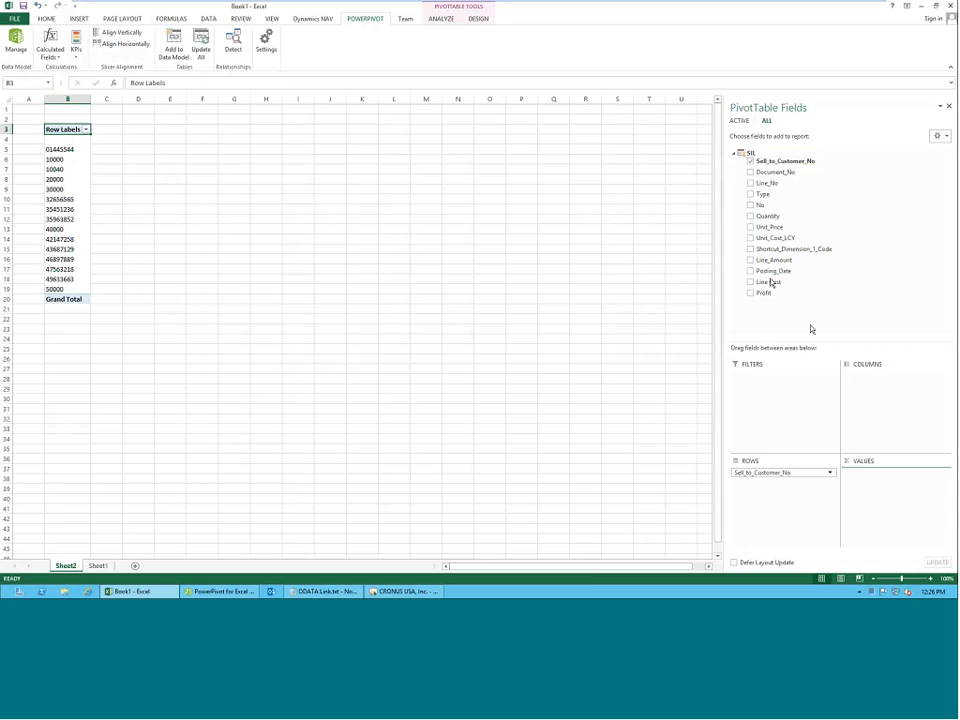
left_click_drag(772, 282, 881, 486)
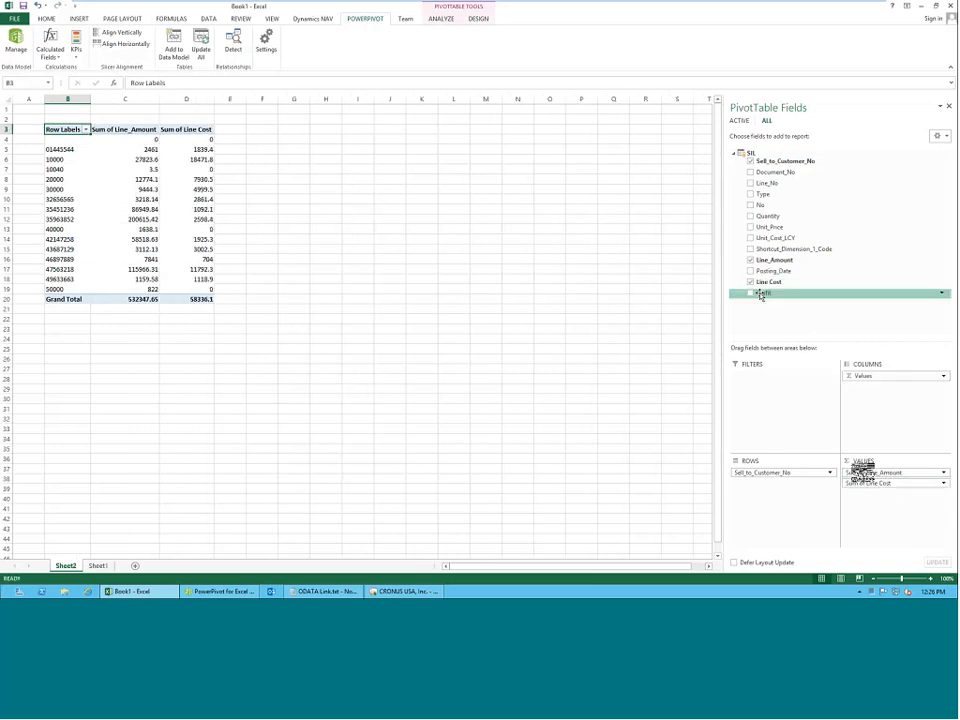
left_click_drag(761, 295, 889, 499)
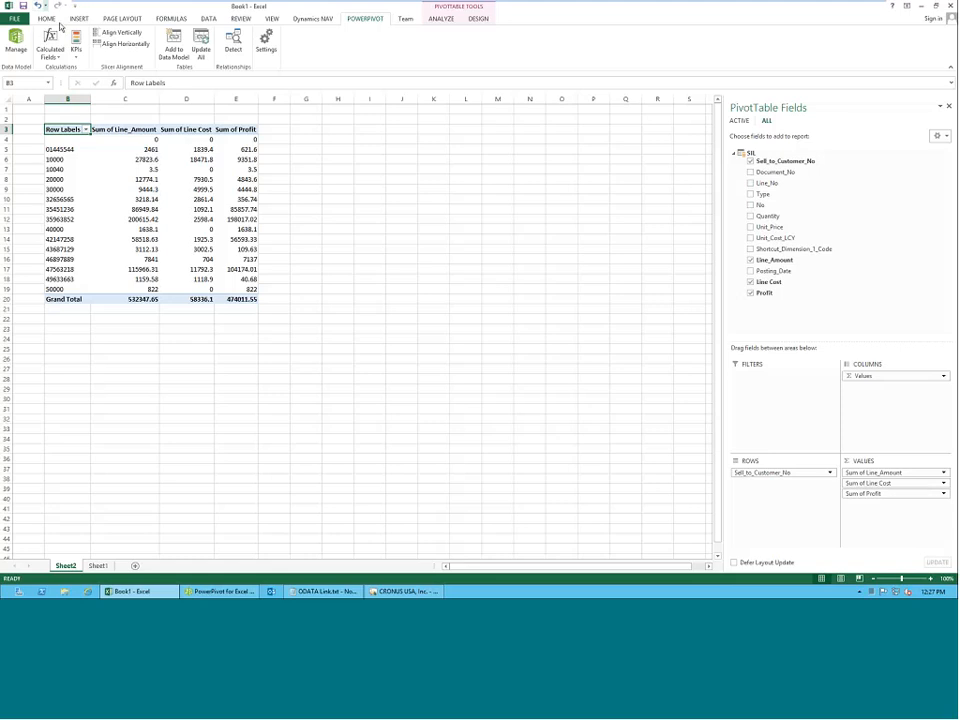
Switch to the PowerPivot window, refresh all data from the source and close the refresh report.
left_click(207, 18)
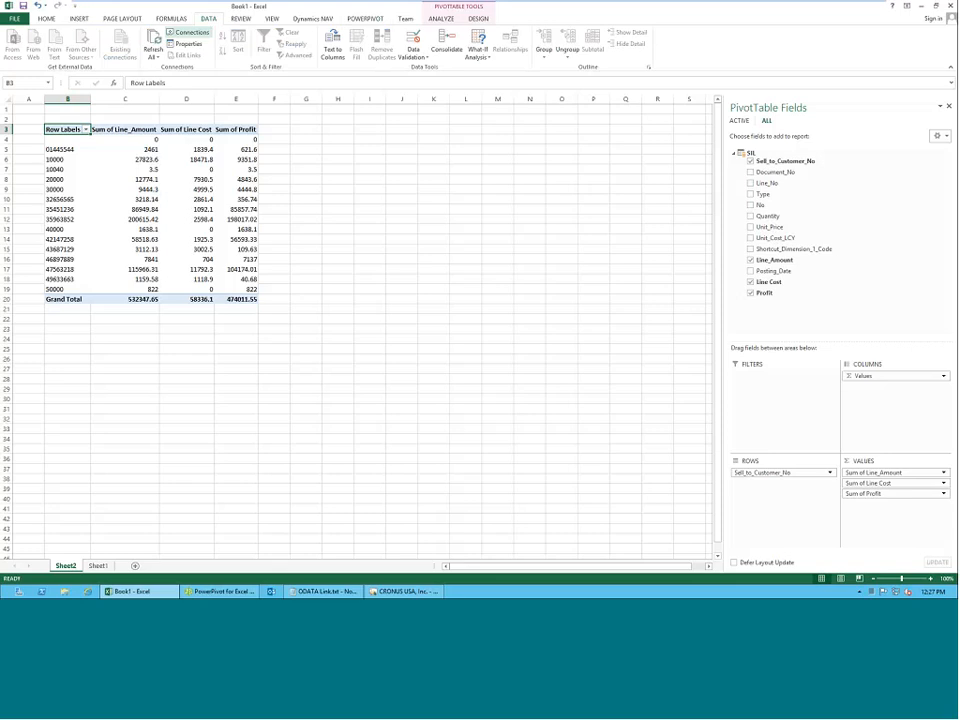
left_click(152, 44)
left_click(220, 591)
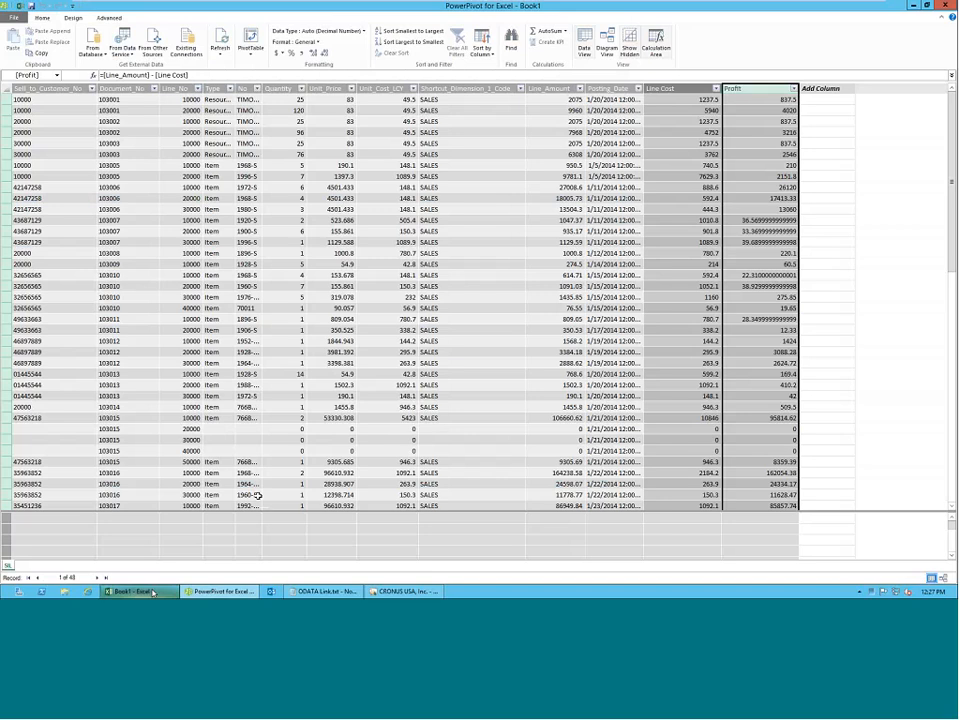
left_click(152, 592)
left_click(214, 591)
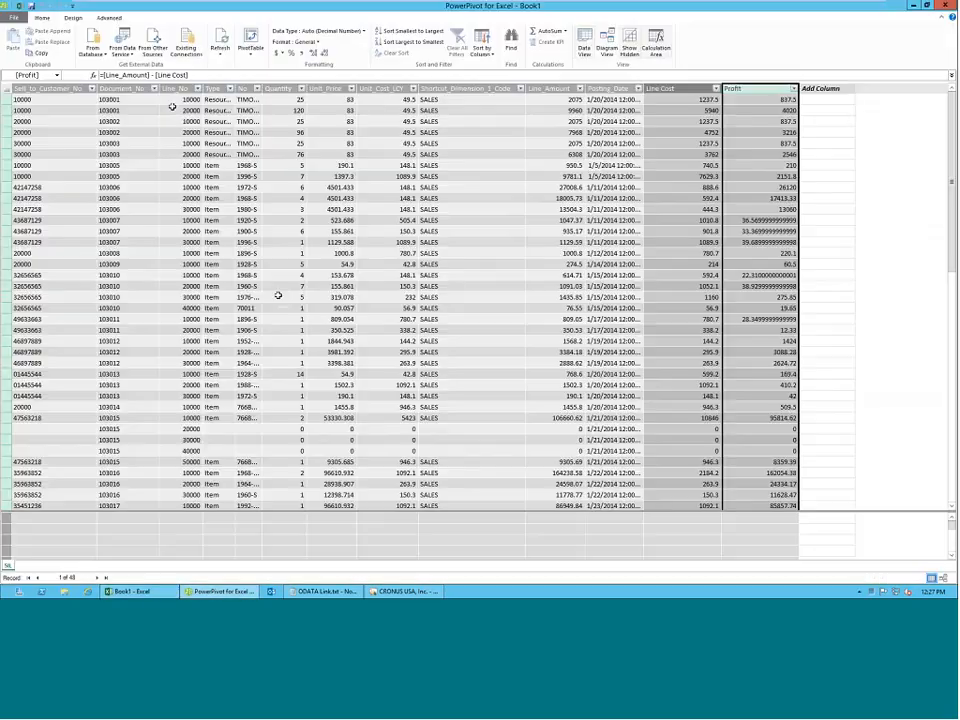
left_click(220, 54)
left_click(226, 77)
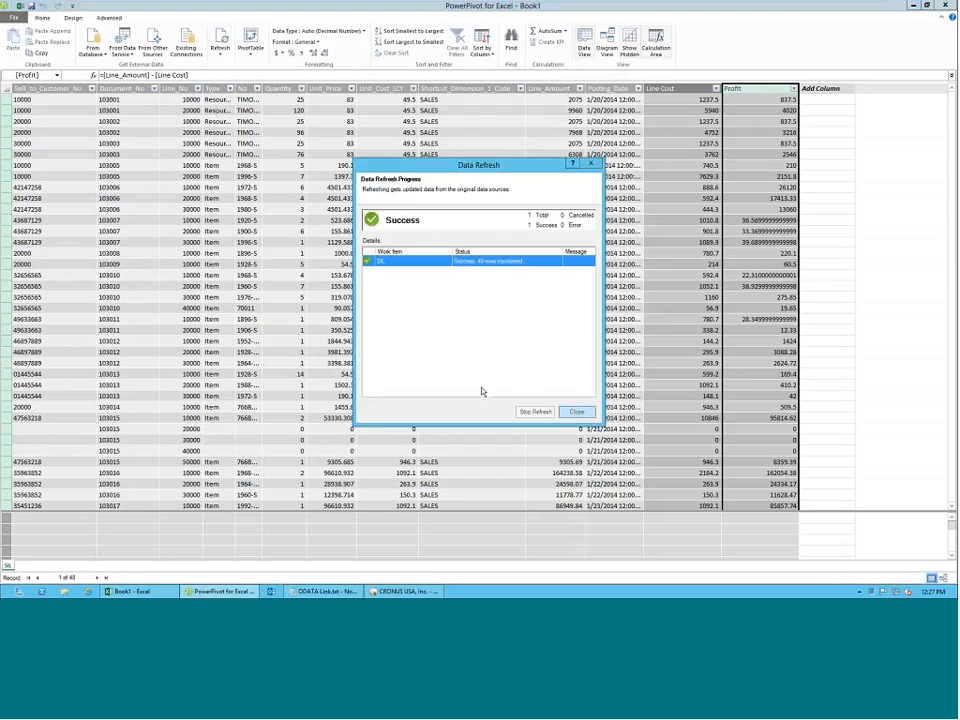
key("Escape")
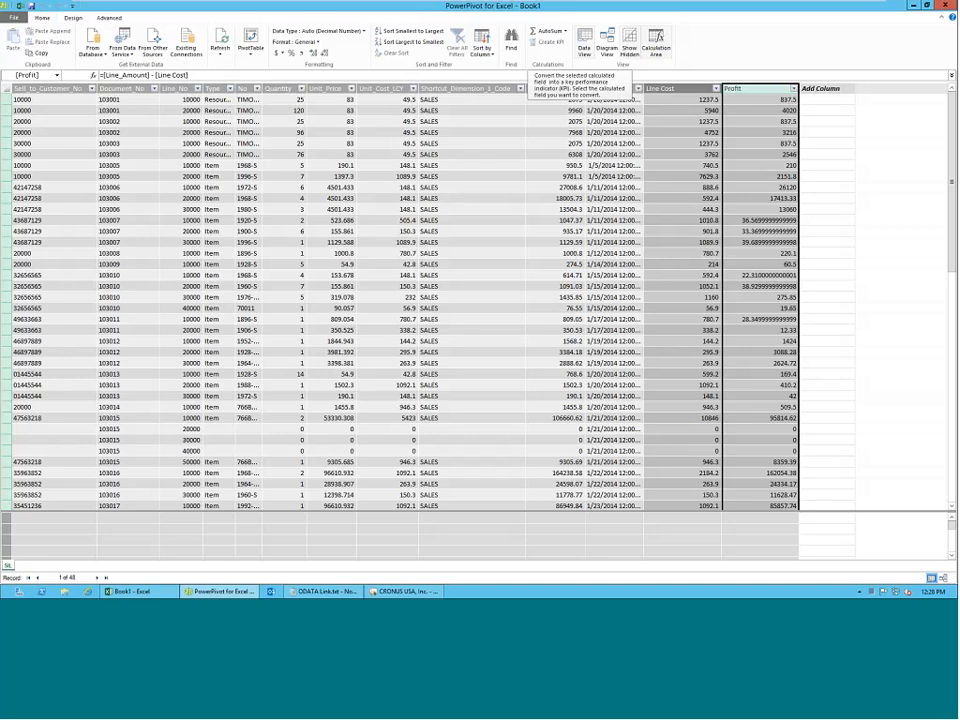
Start a formula in a new SIL column and browse the Logical functions available for it, including IF, OR, FALSE, SWITCH and TRUE.
left_click(850, 90)
type("=")
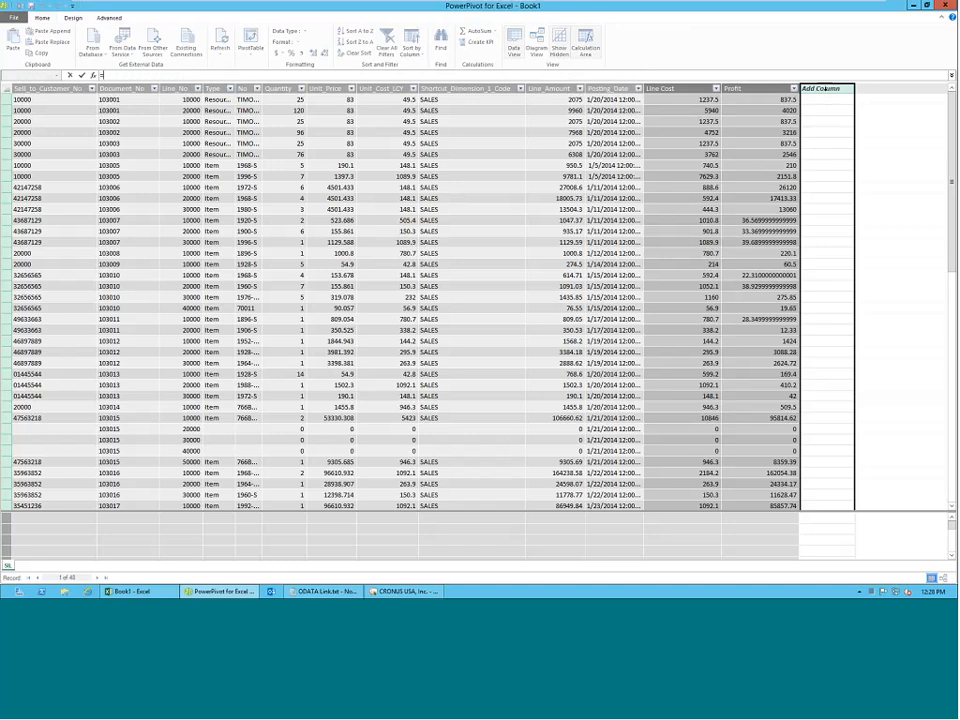
left_click(93, 76)
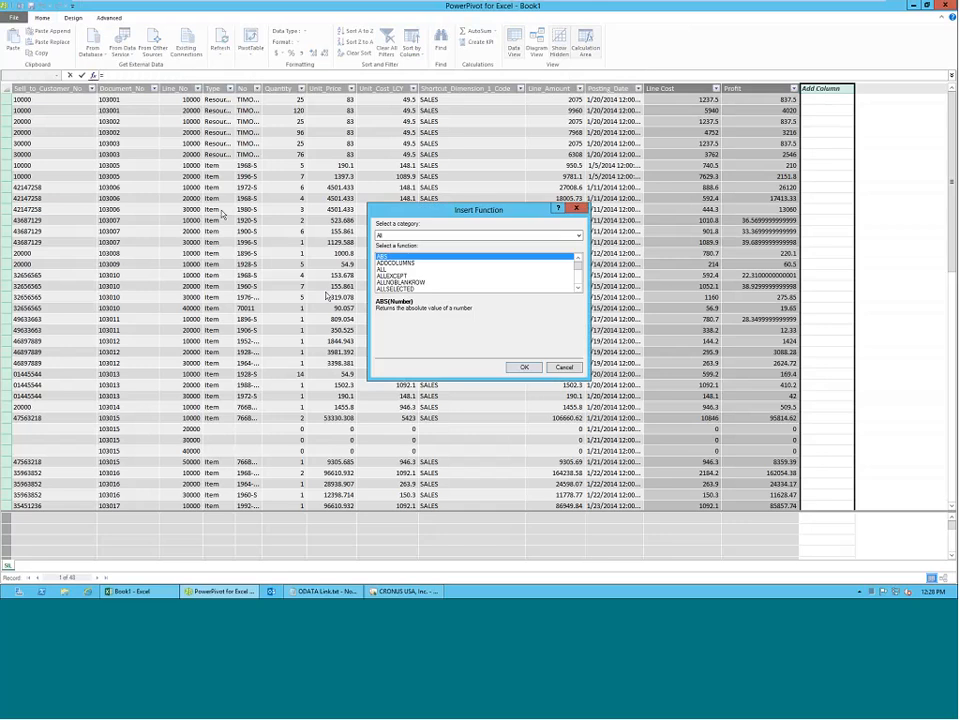
left_click(541, 236)
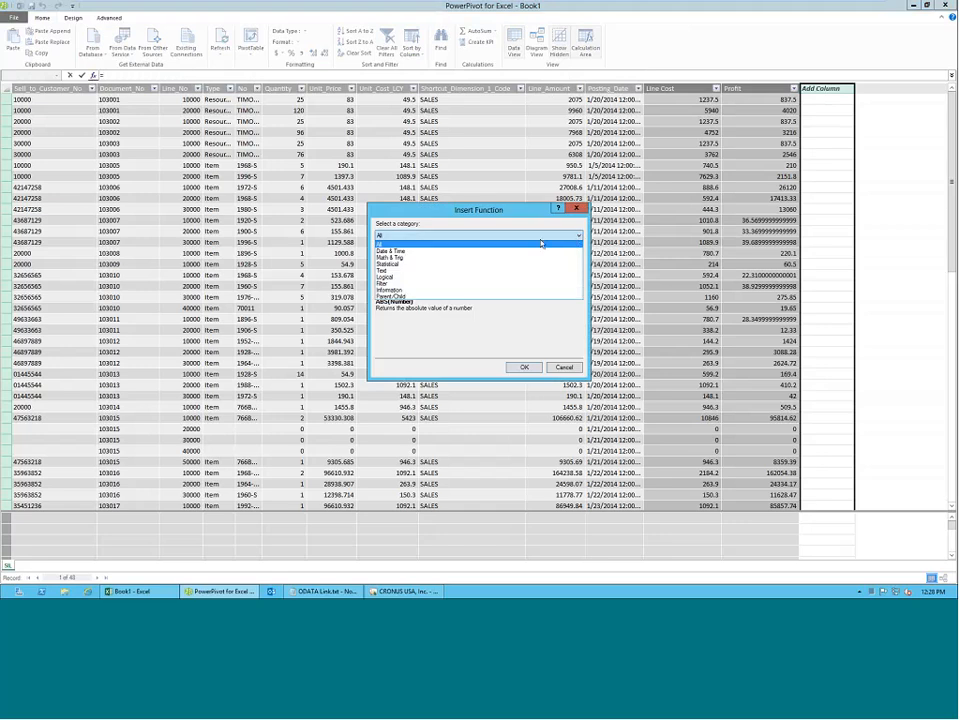
left_click(468, 277)
left_click(405, 270)
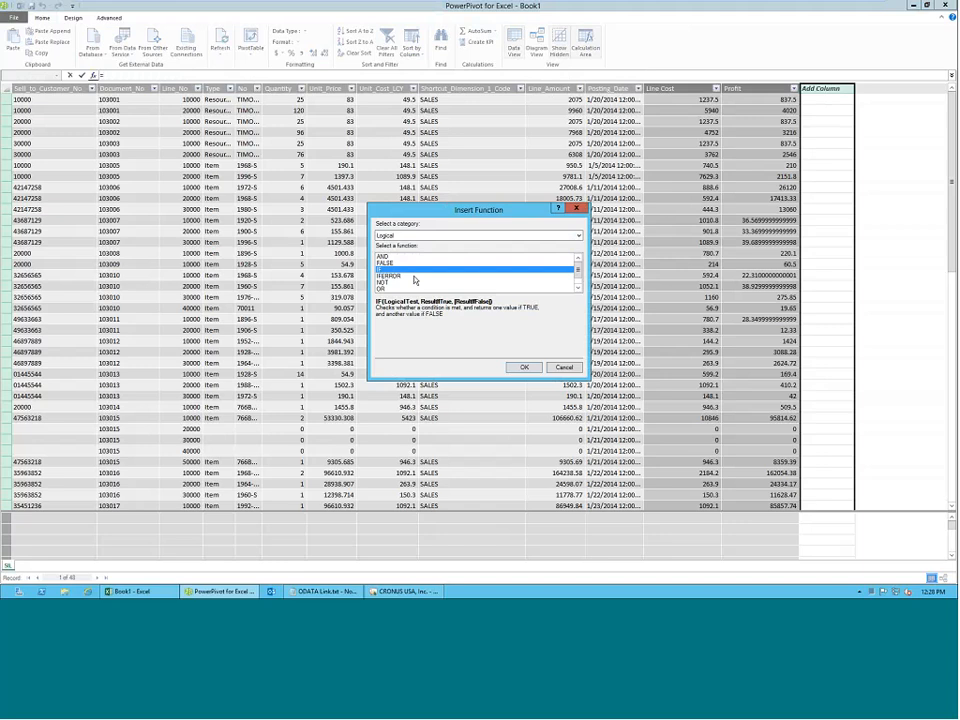
key("Down")
key("Down")
key("Down")
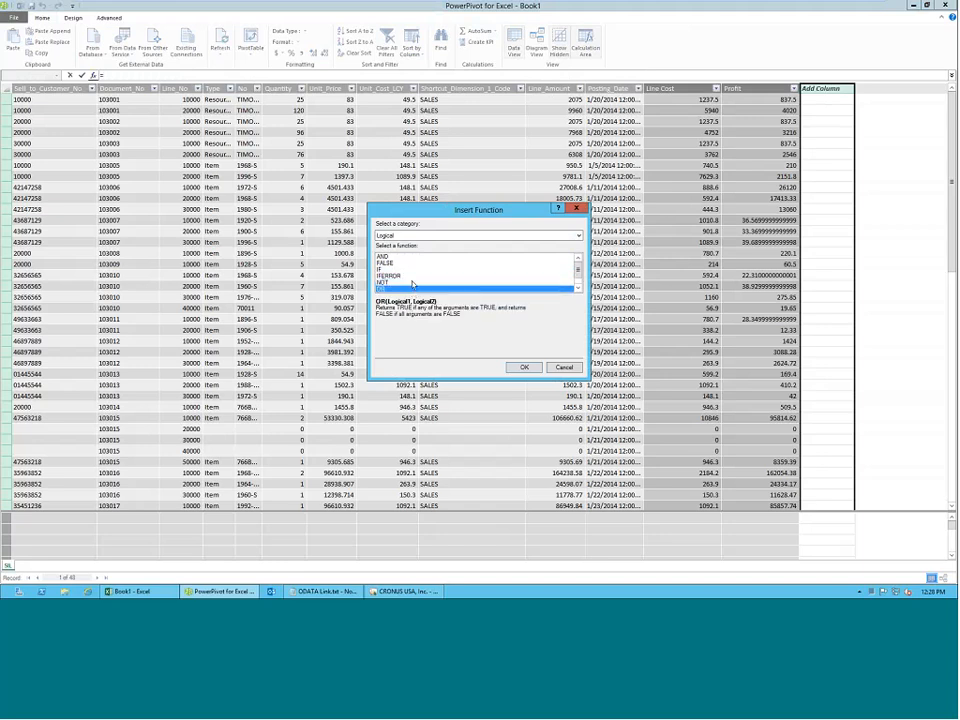
left_click(413, 264)
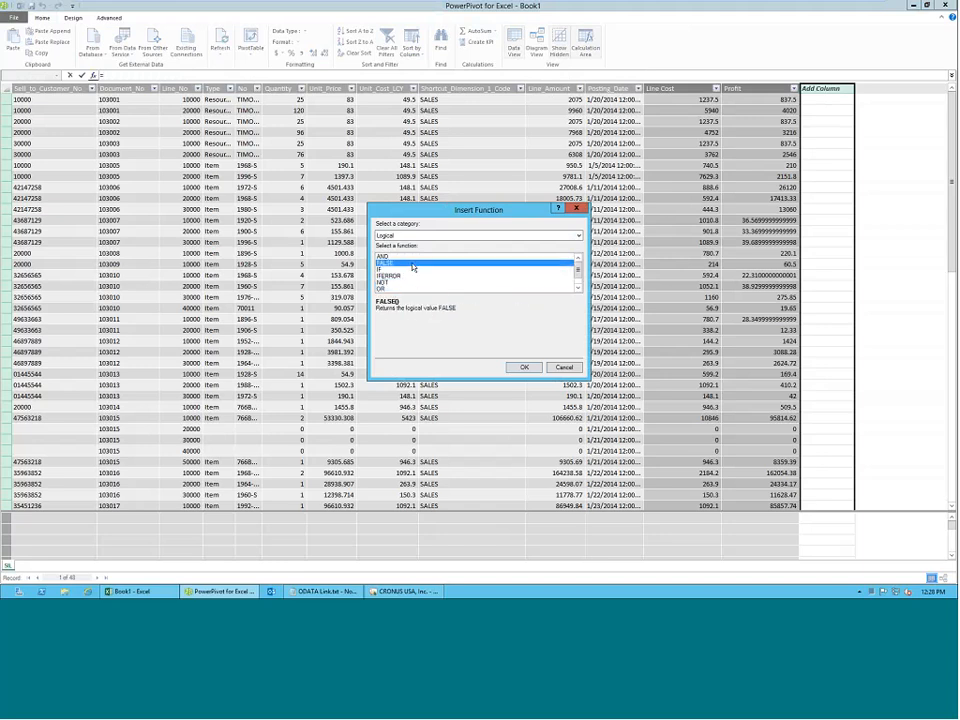
double_click(577, 289)
left_click(386, 283)
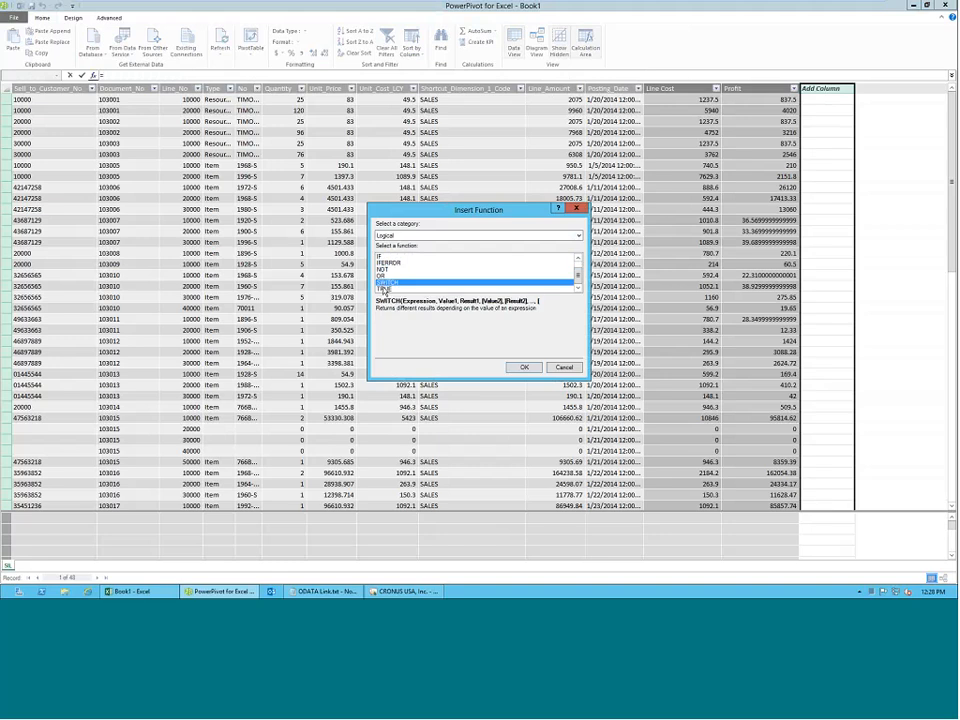
left_click(384, 289)
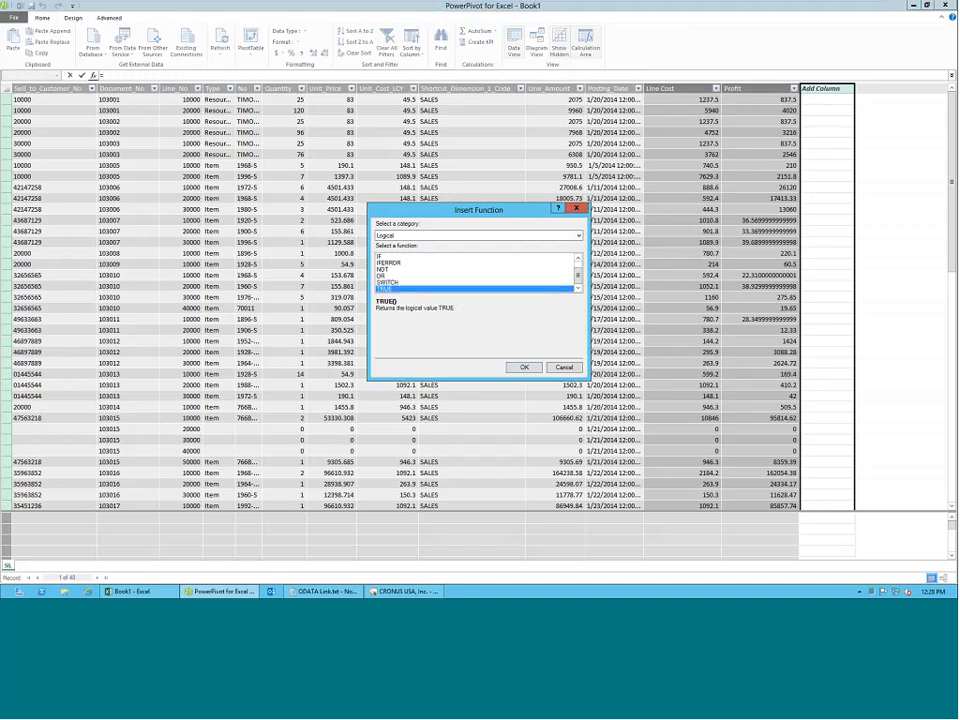
Browse the complete list of available functions, from ABS through ALLEXCEPT to CALCULATE.
left_click(400, 235)
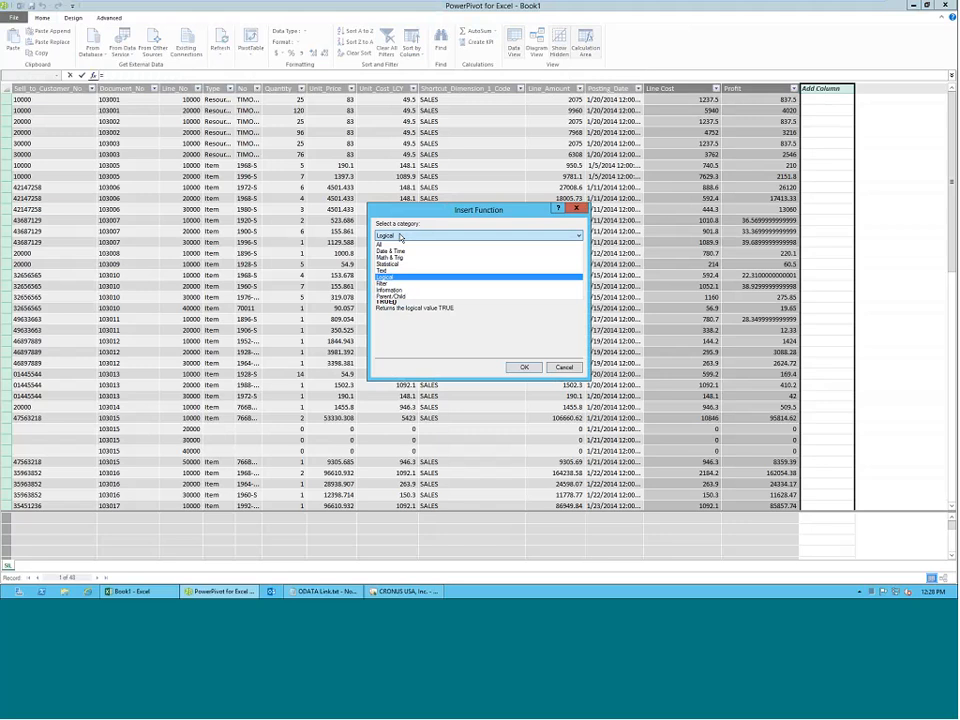
left_click(398, 243)
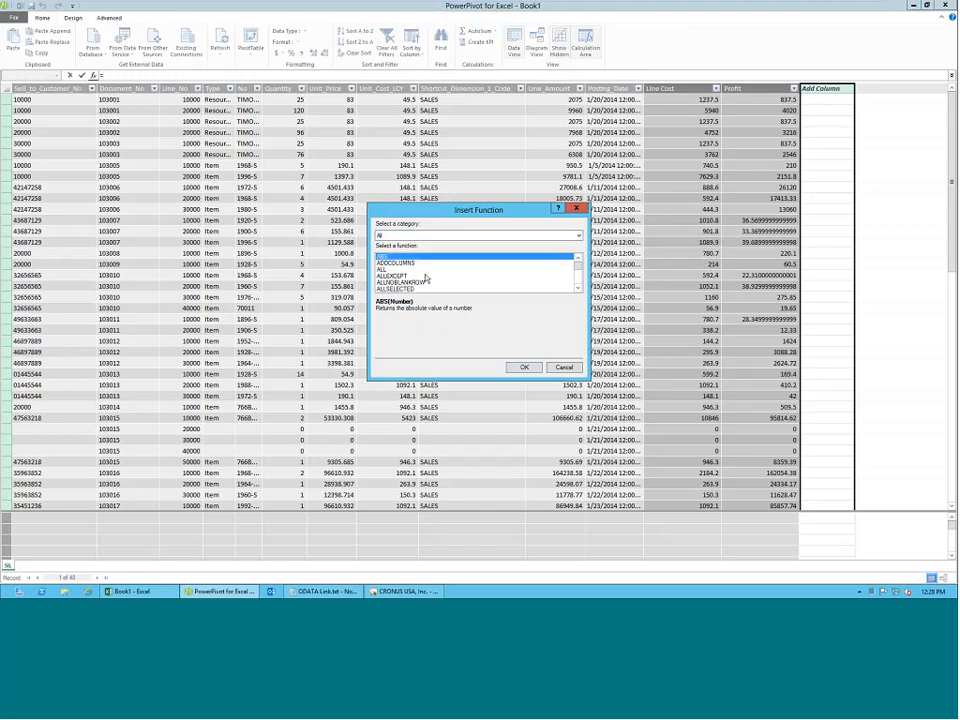
left_click(425, 277)
scroll(425, 277, "down", 1)
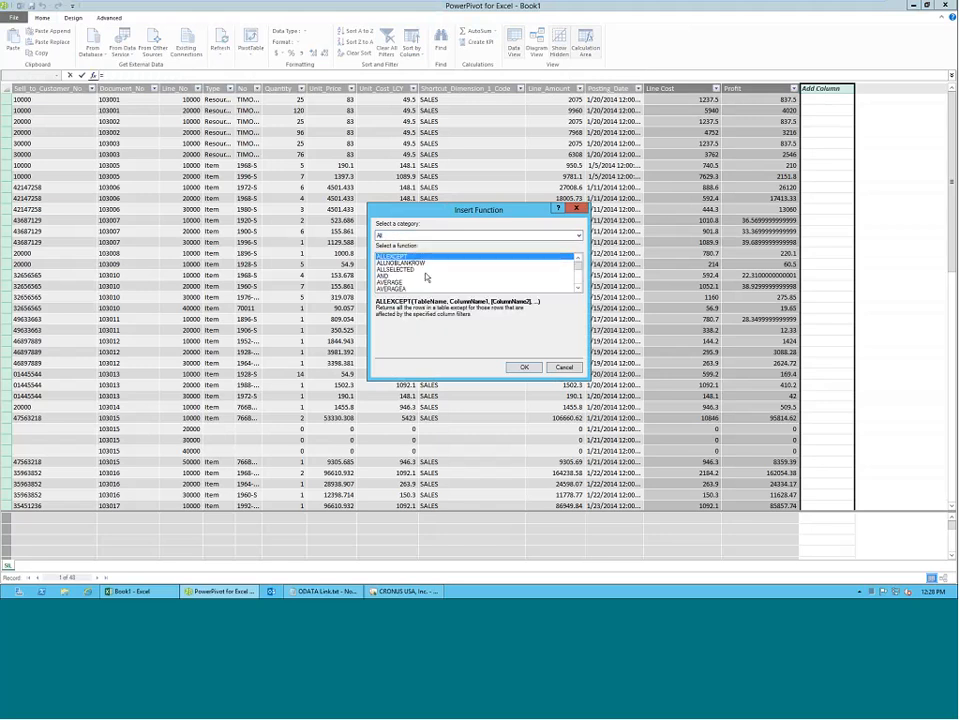
scroll(425, 277, "down", 1)
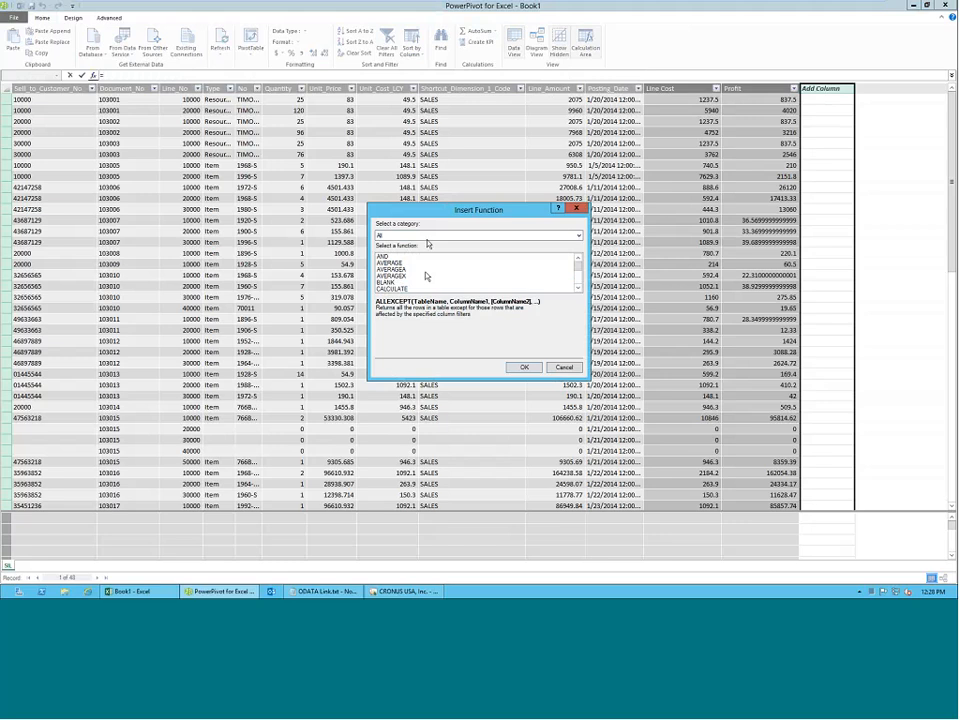
Browse the Statistical functions, including COUNTA, COUNTAX and AVERAGEX, and cancel the unfinished column formula.
left_click(428, 236)
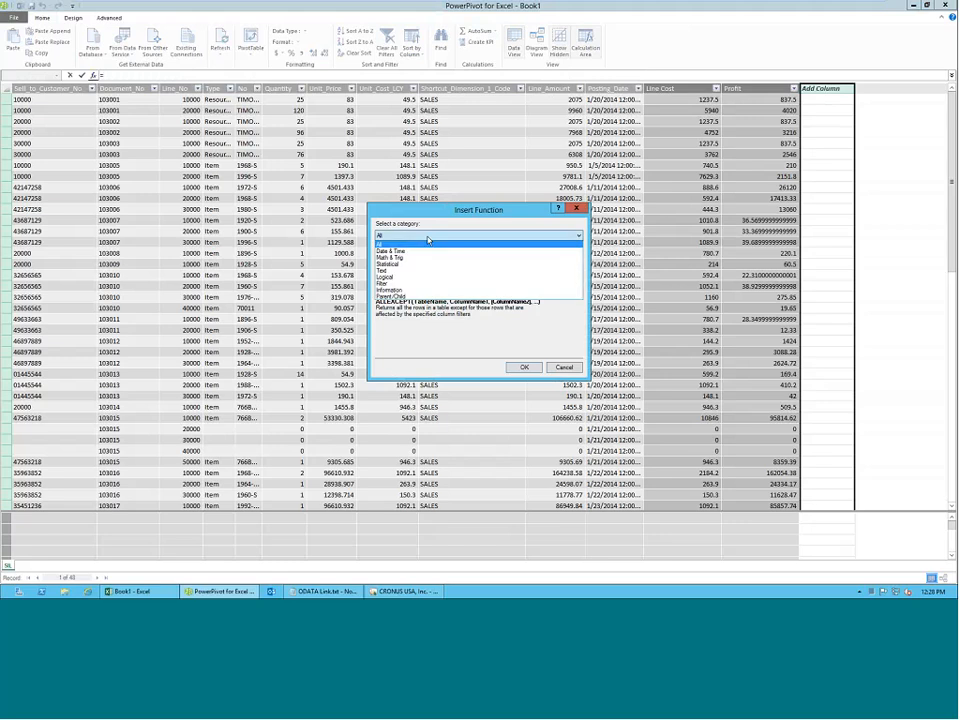
left_click(428, 264)
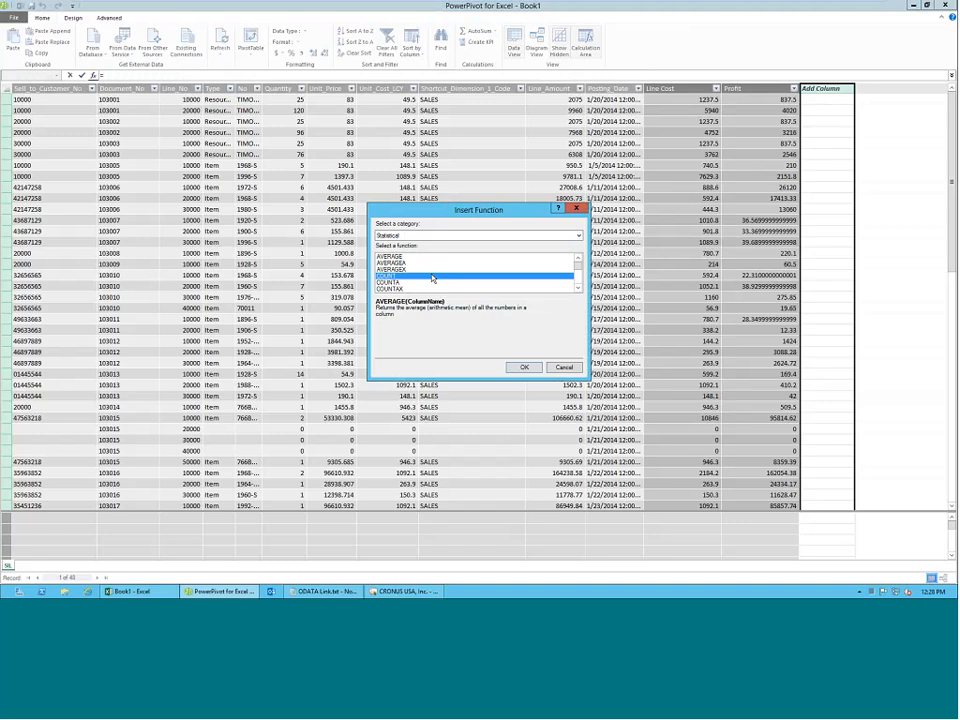
left_click(418, 283)
left_click(415, 289)
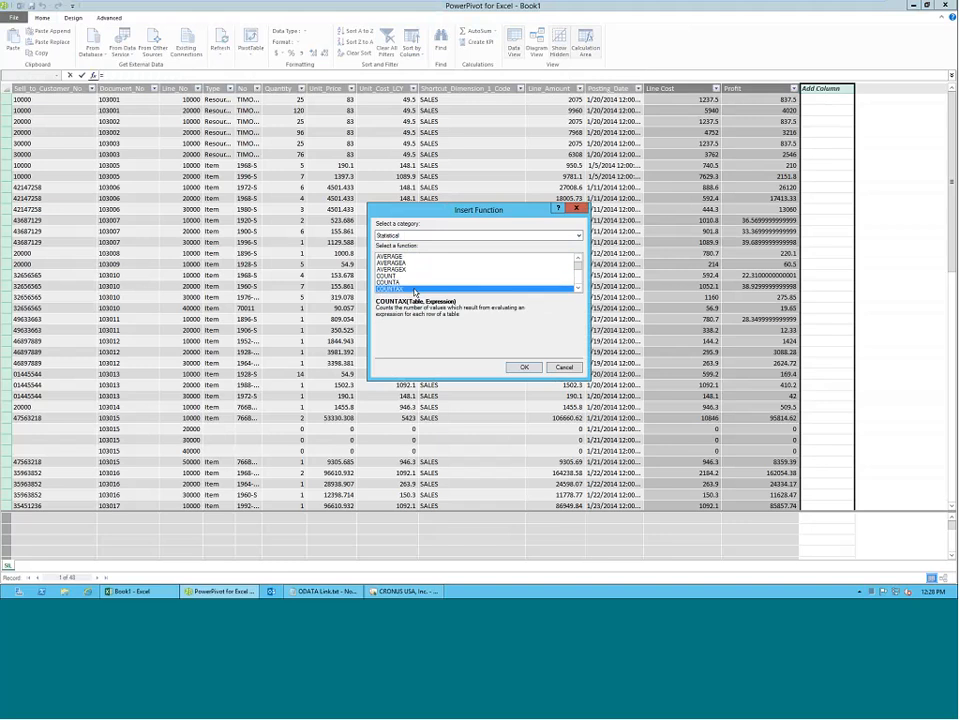
left_click(409, 268)
scroll(417, 278, "down", 5)
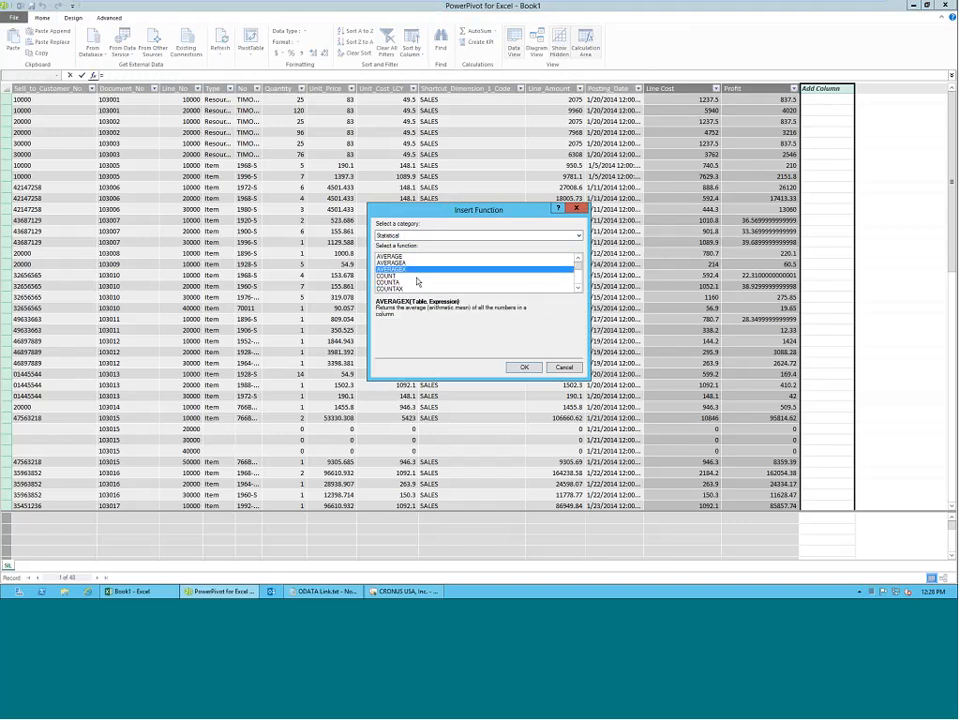
scroll(417, 280, "down", 1)
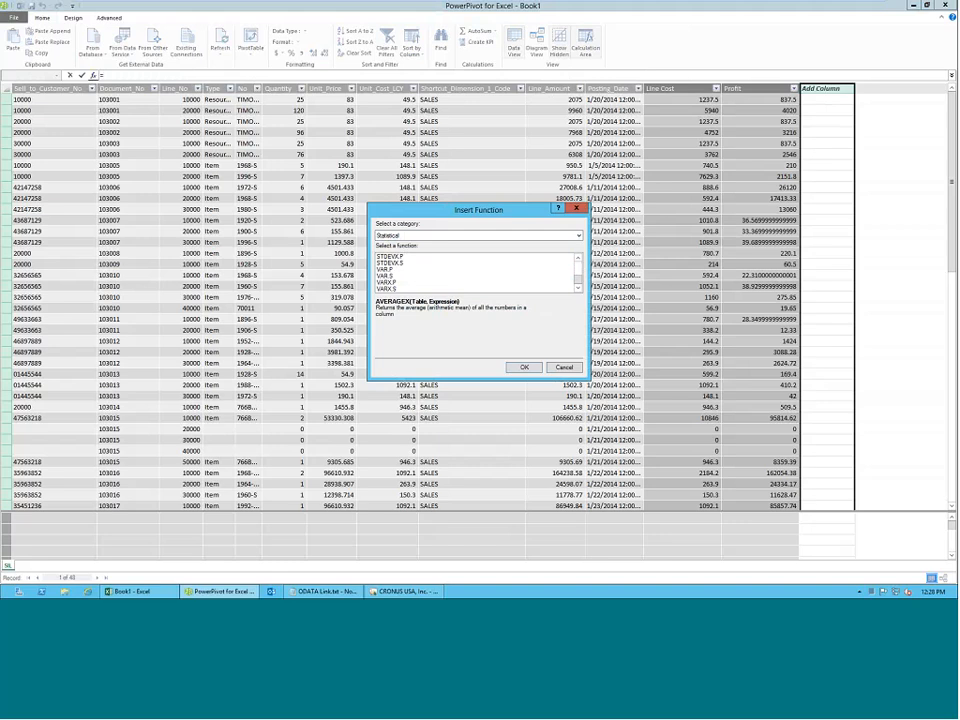
key("Escape")
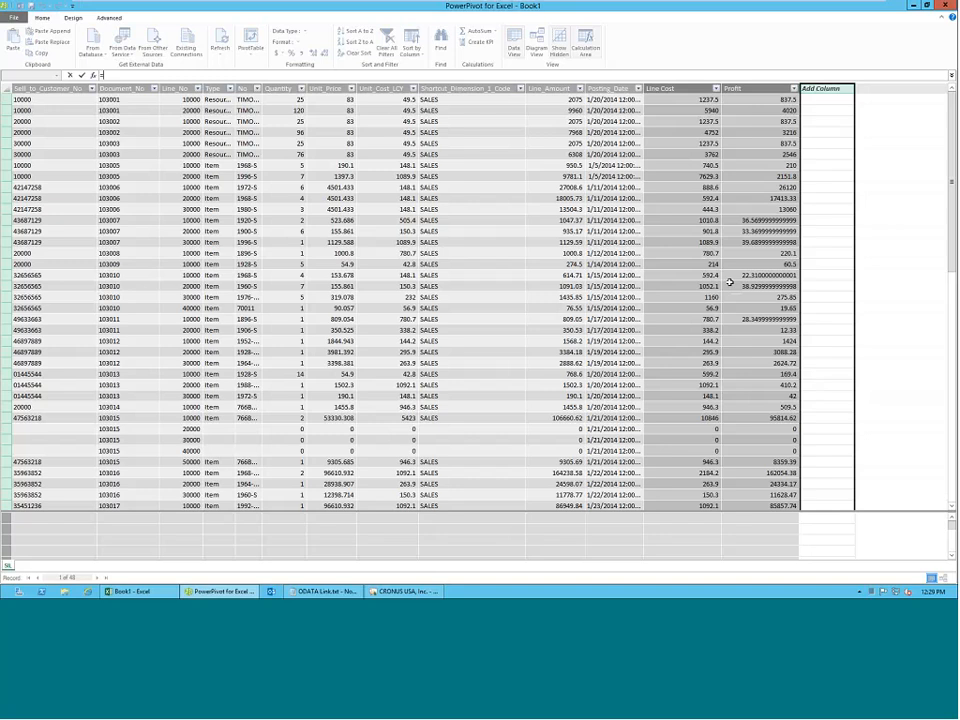
key("Escape")
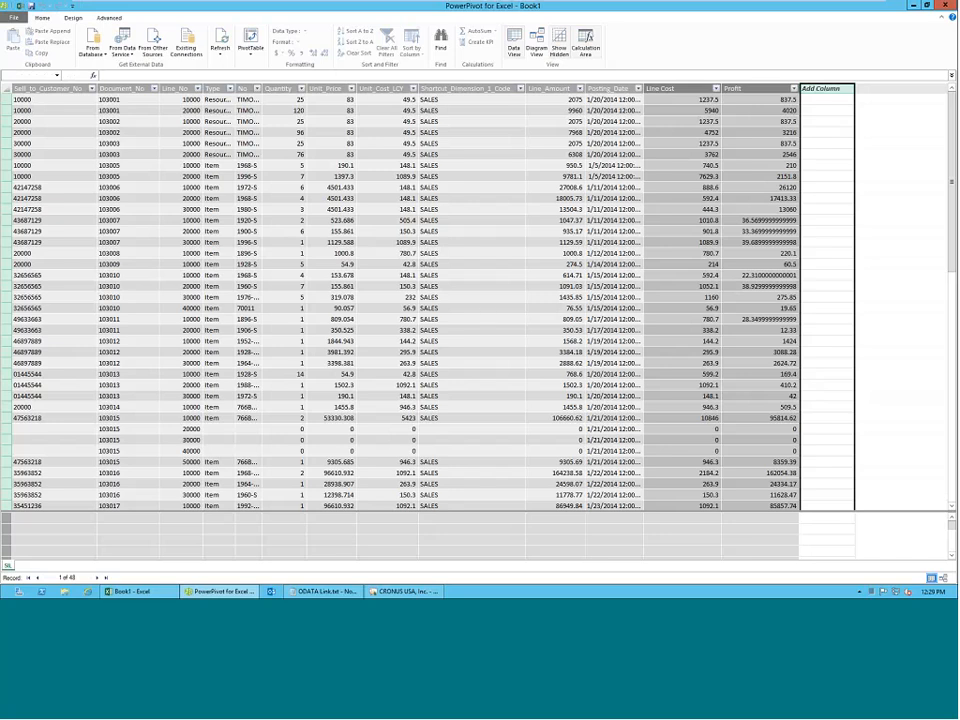
mouse_move(733, 5)
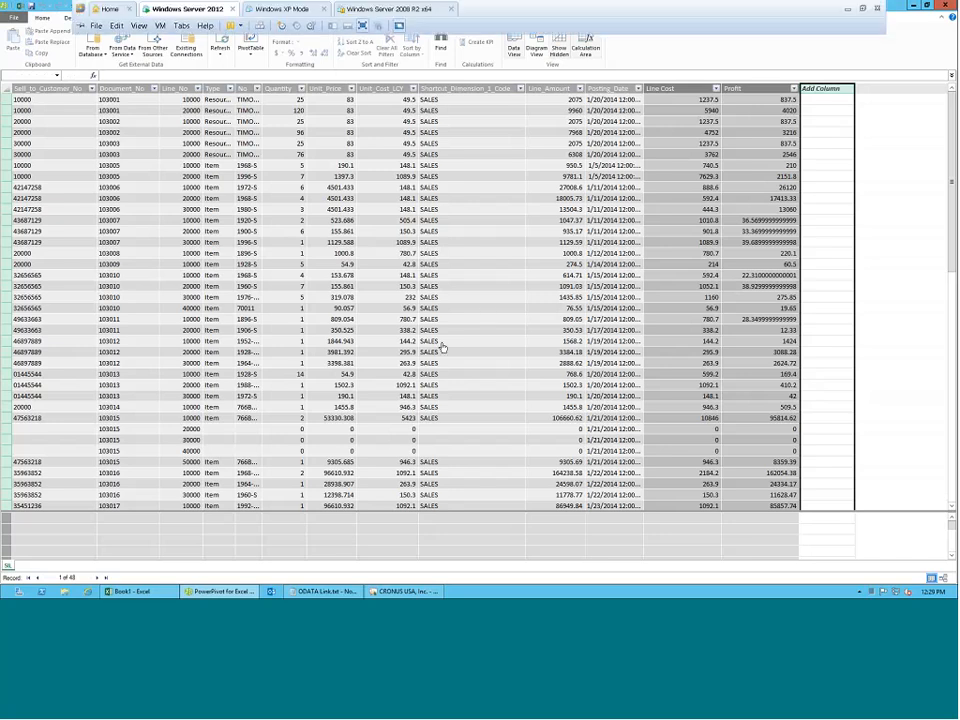
left_click(388, 330)
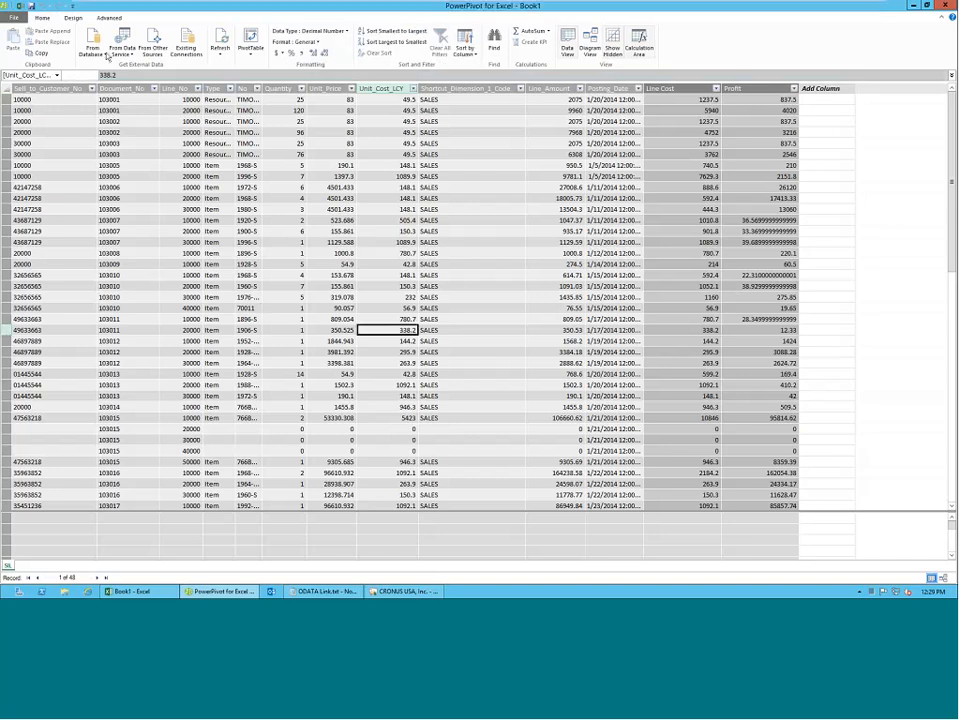
left_click(307, 593)
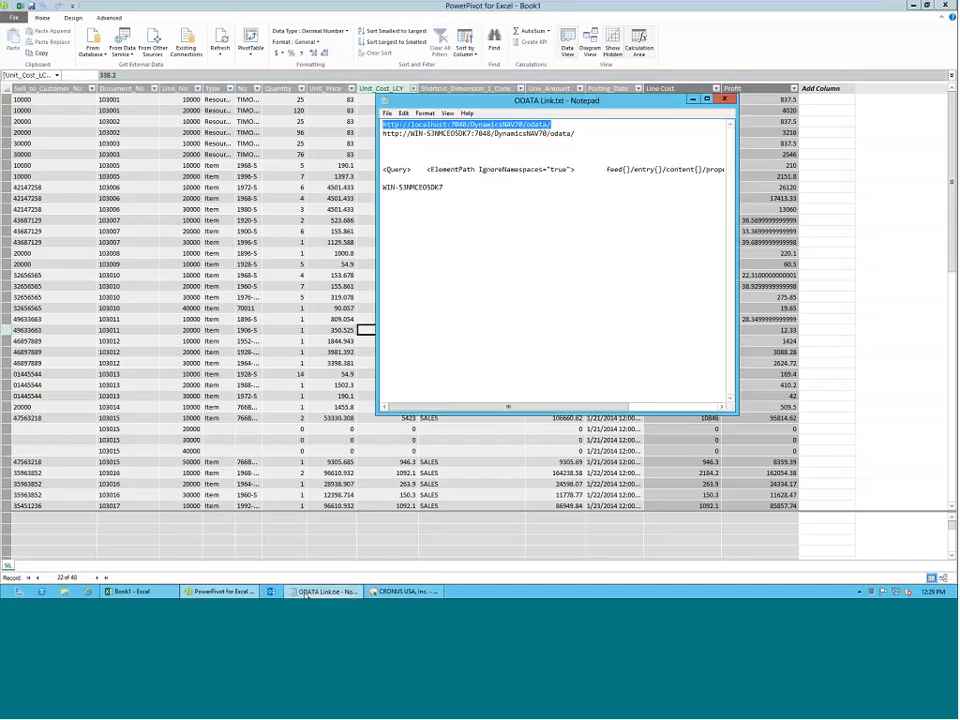
right_click(474, 124)
left_click(494, 154)
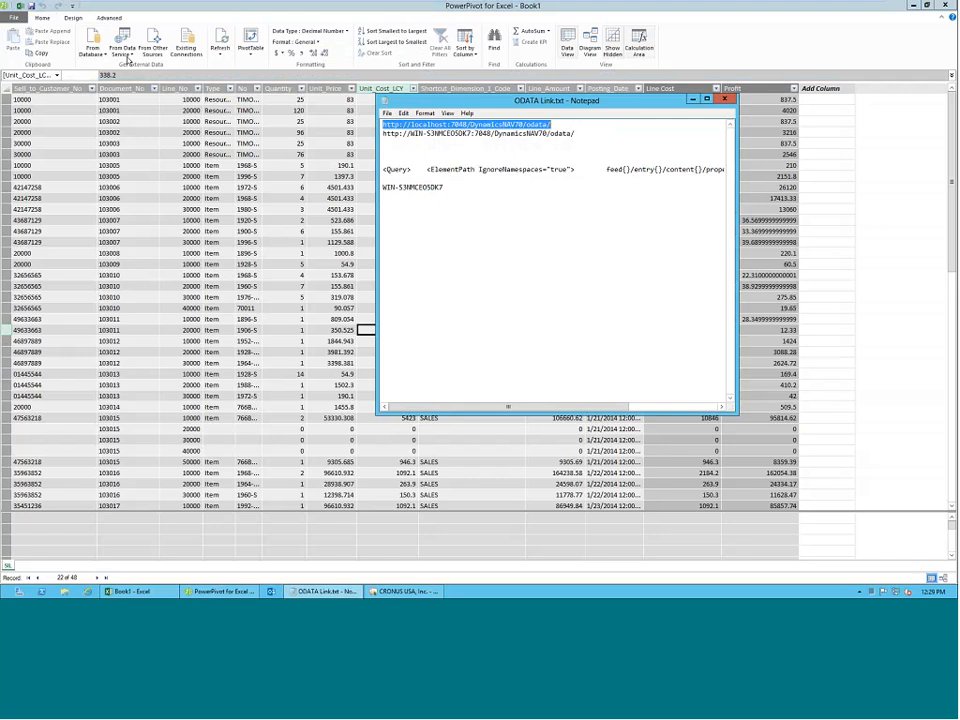
left_click(155, 210)
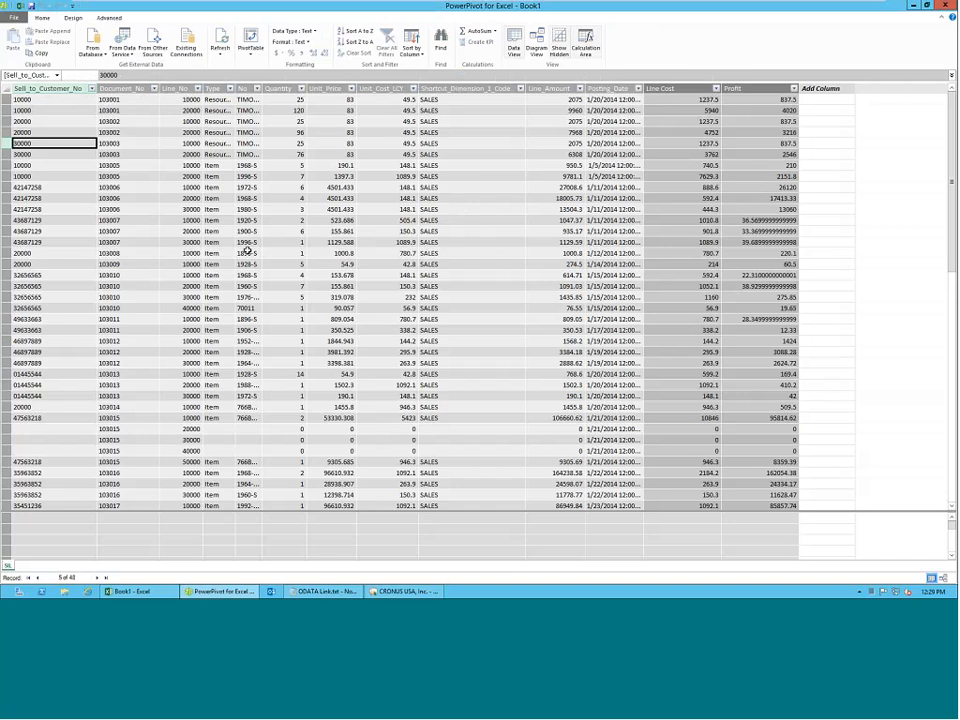
left_click(122, 50)
left_click(127, 86)
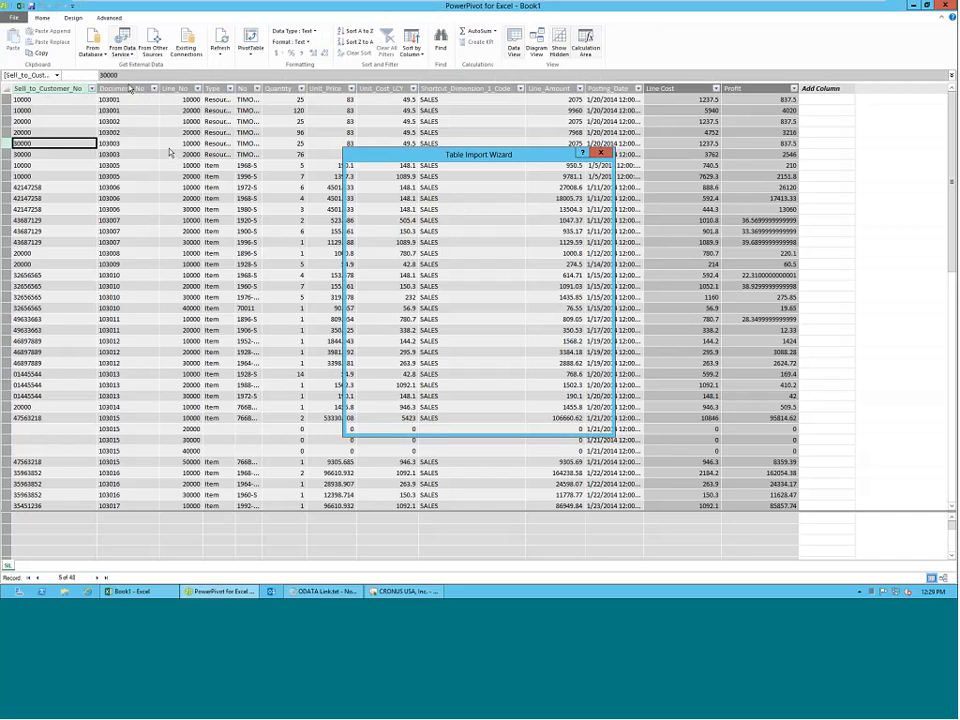
right_click(450, 219)
left_click(473, 258)
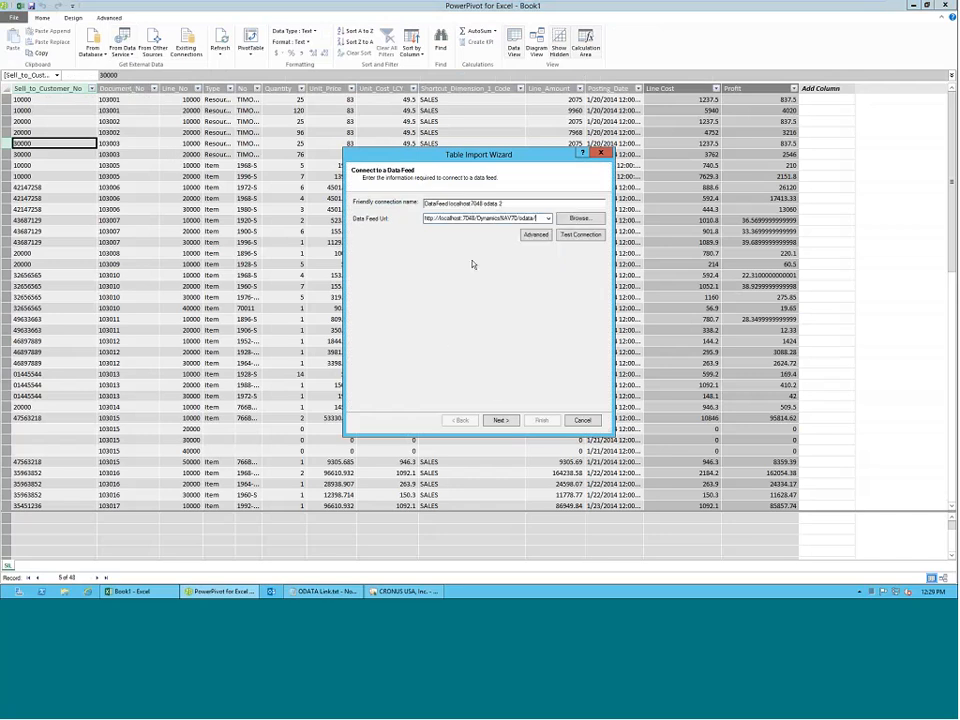
left_click(500, 420)
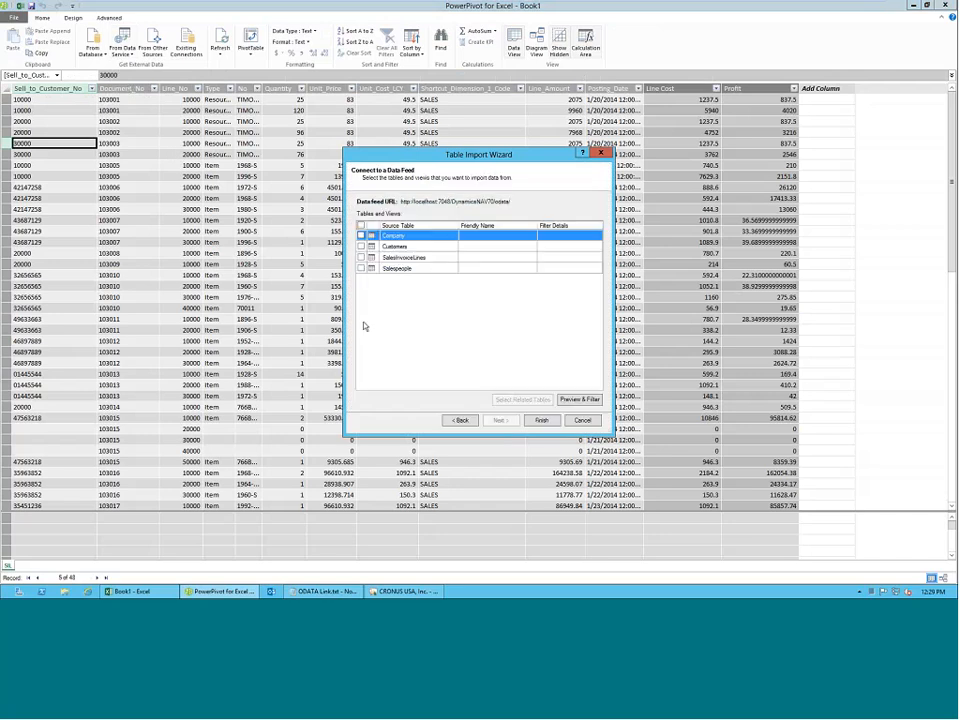
Import the Customers and Salespeople tables with the friendly names Cust and SPs, and close the import report.
left_click(361, 246)
left_click(361, 268)
left_click(490, 247)
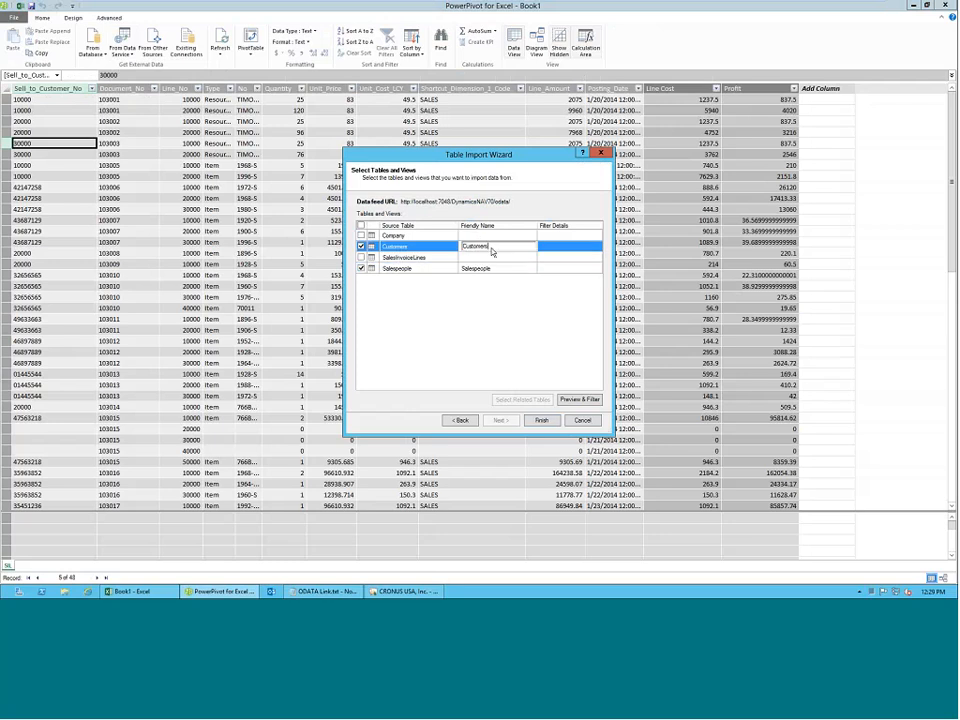
double_click(494, 250)
type("Cust")
left_click(523, 269)
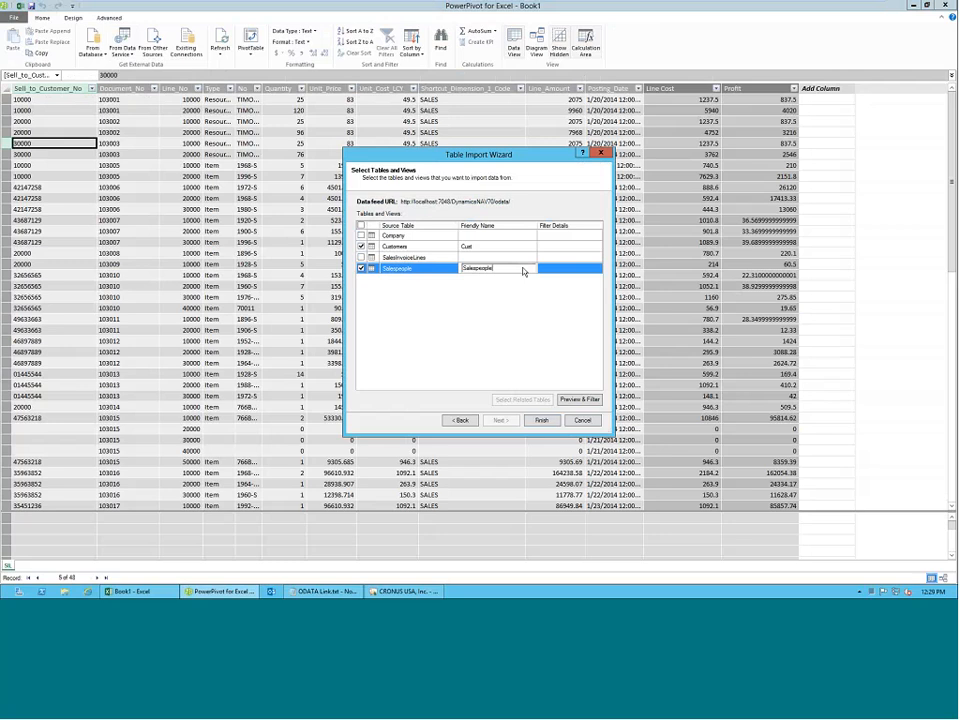
double_click(523, 268)
type("SPe")
left_click(541, 420)
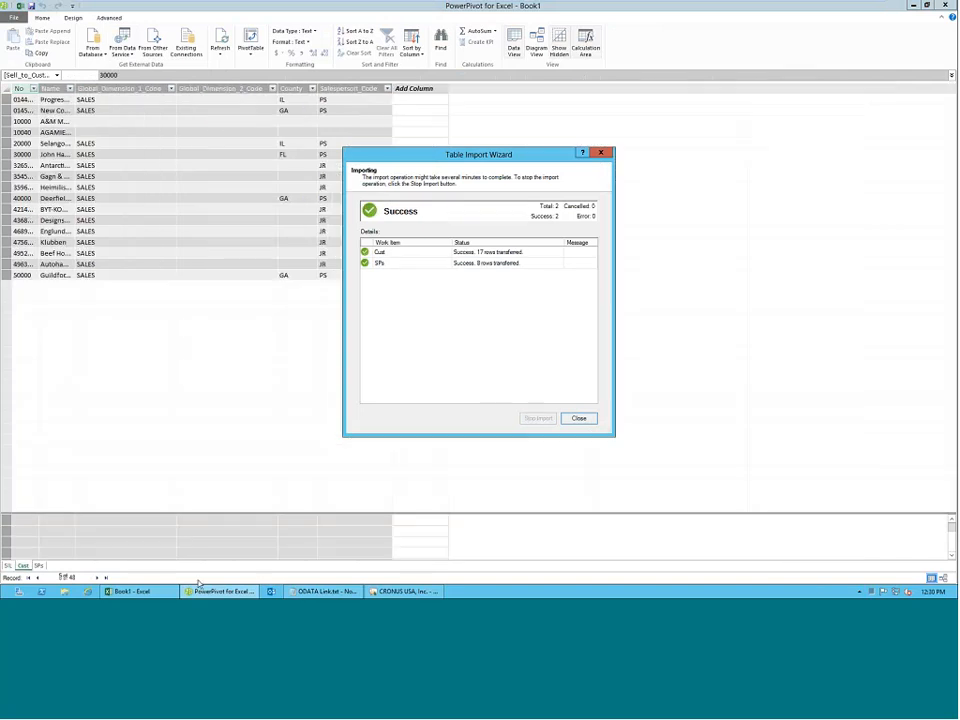
key("Escape")
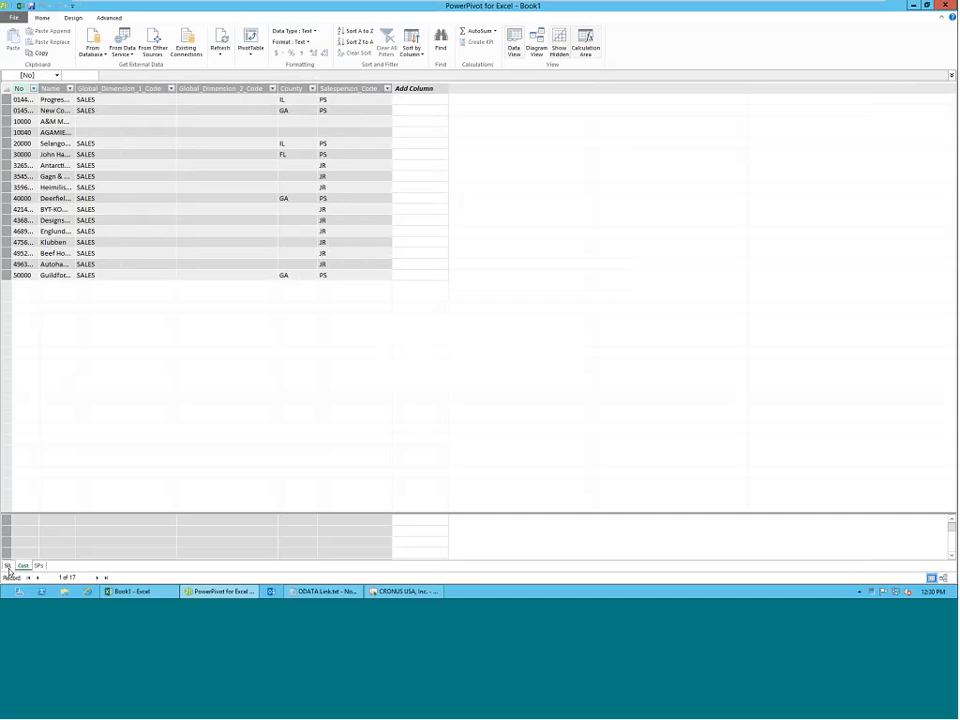
Look through the SIL, Cust and SPs tables, and widen the Name column in SPs to show the full names.
left_click(8, 567)
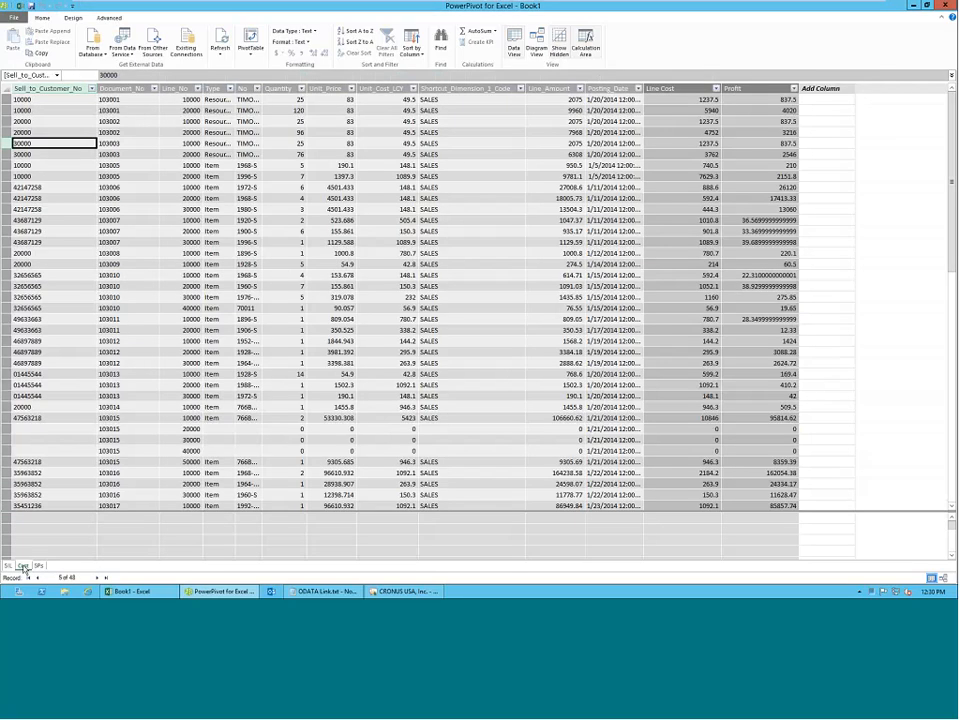
left_click(23, 566)
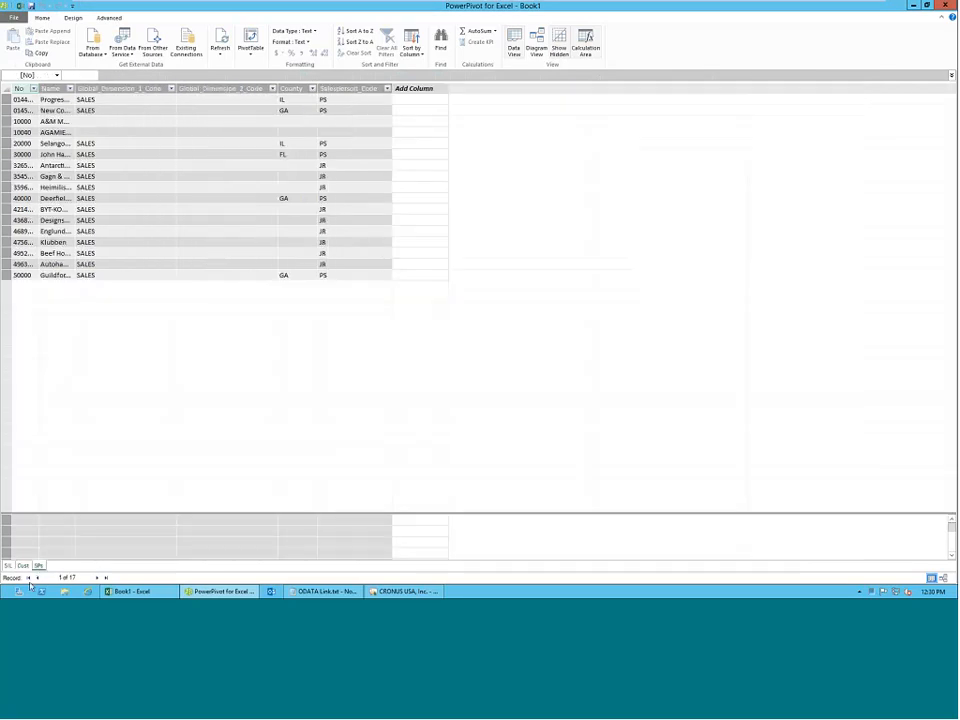
left_click(38, 566)
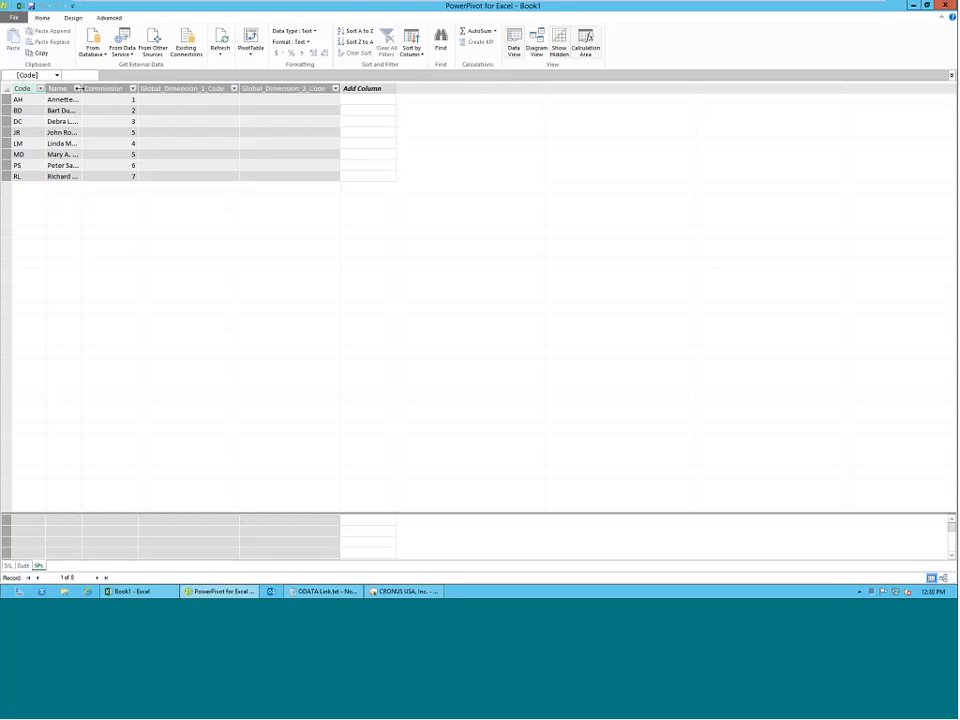
left_click_drag(78, 88, 168, 88)
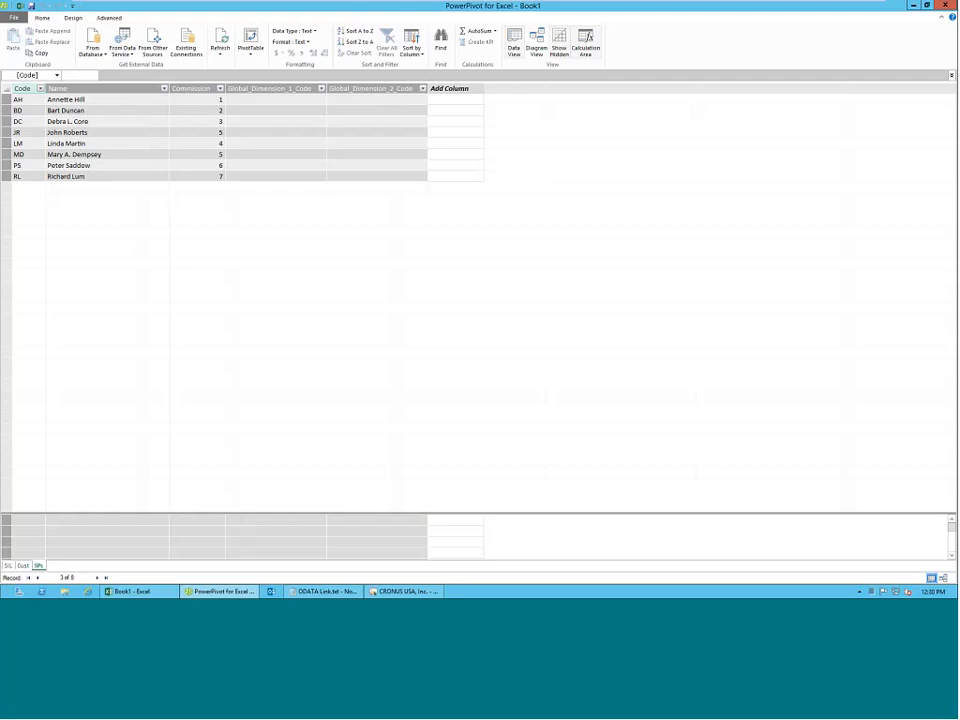
left_click(86, 101)
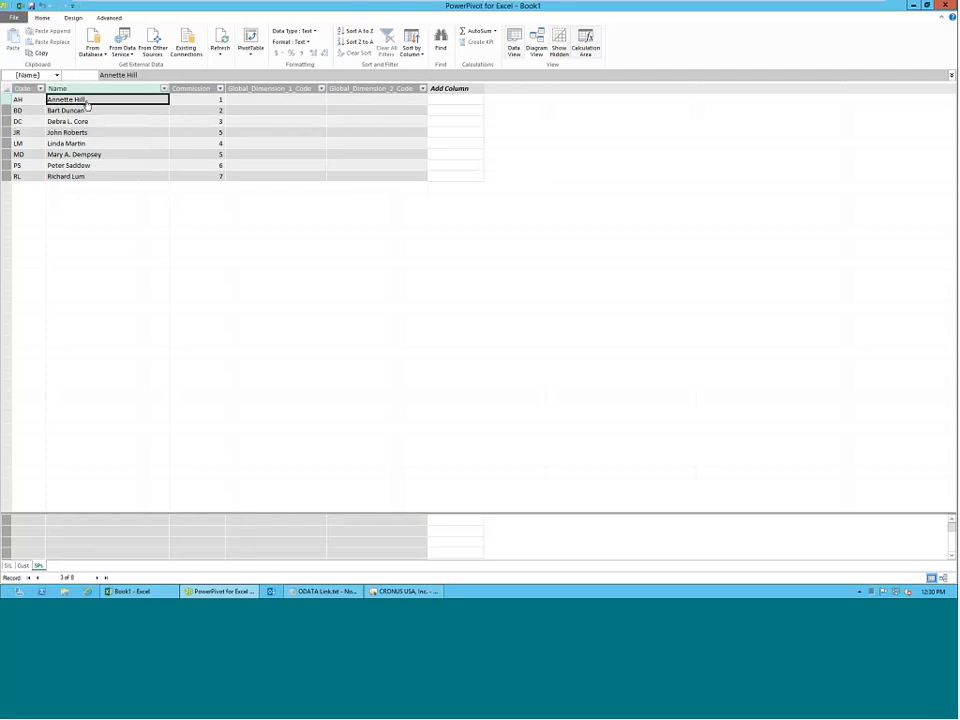
left_click(192, 103)
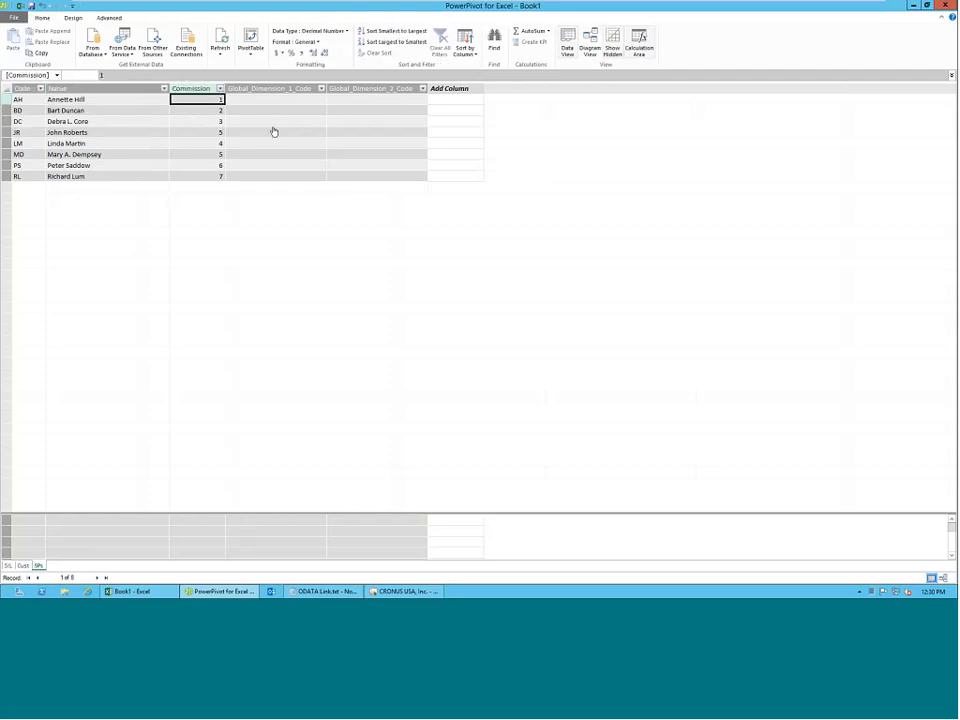
Permanently delete the Global_Dimension_1_Code and Global_Dimension_2_Code columns from the SPs table.
left_click(305, 89)
left_click(364, 89, "shift")
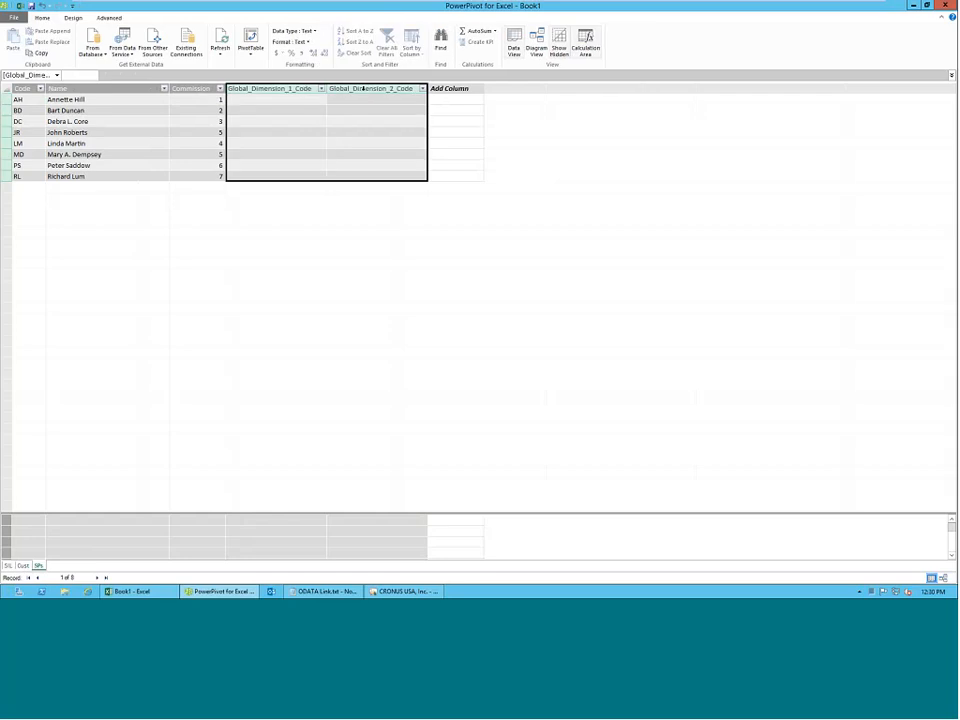
right_click(364, 90)
left_click(376, 119)
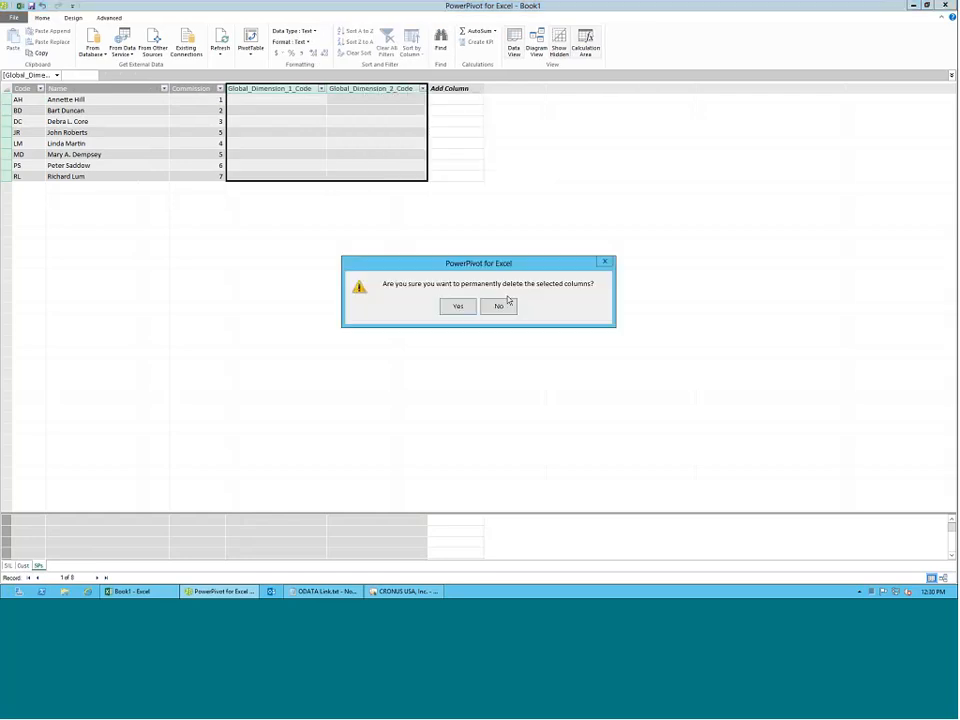
left_click(458, 307)
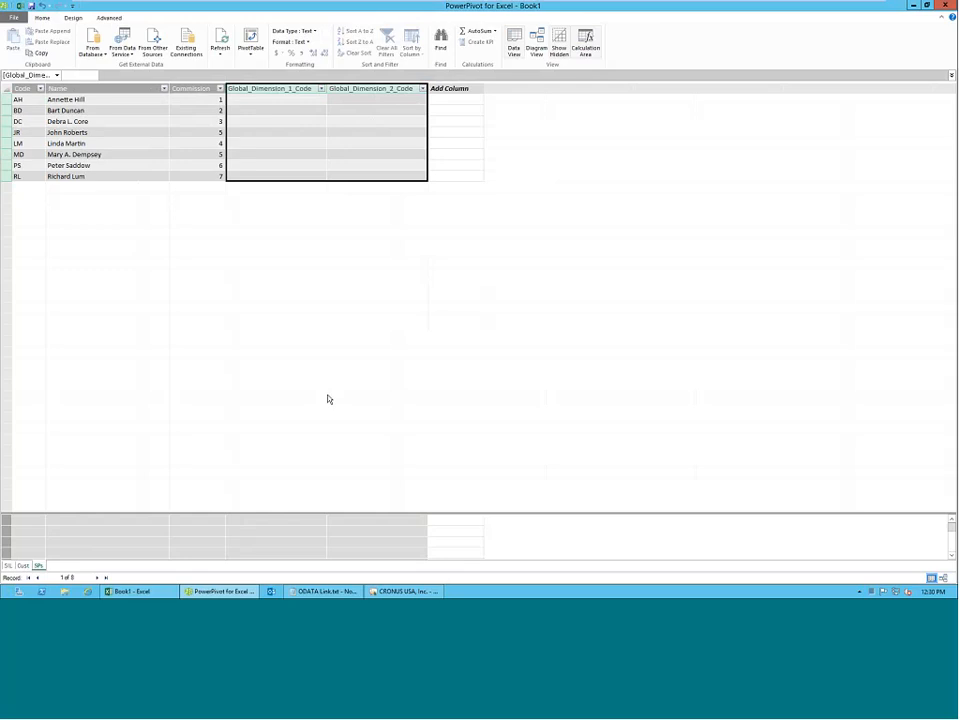
Widen the Name and No columns in the Cust table.
left_click(26, 568)
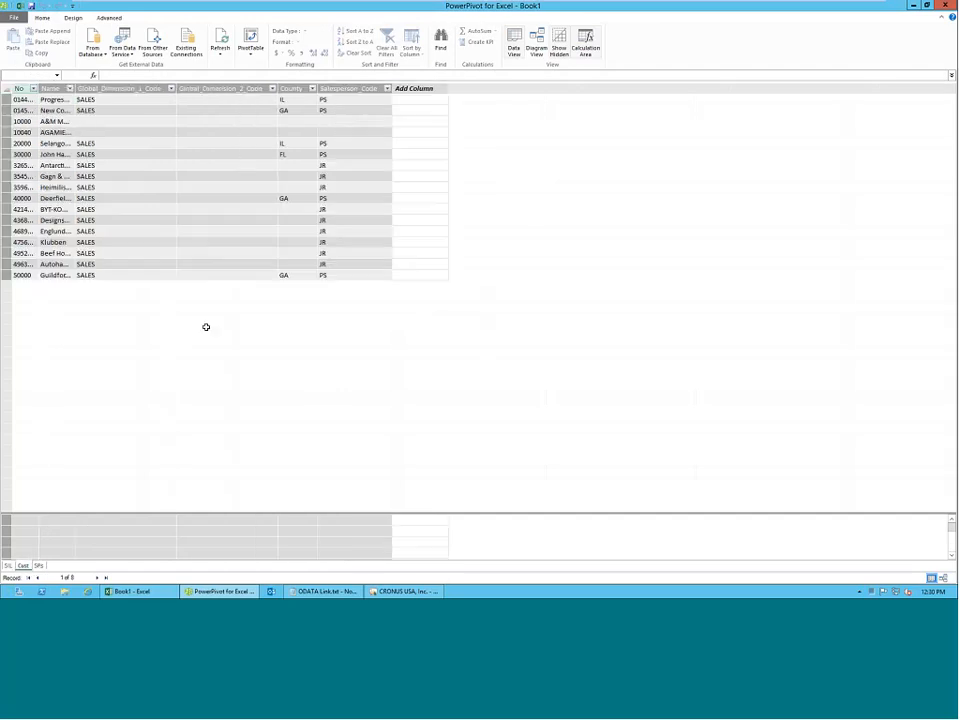
left_click_drag(75, 89, 121, 89)
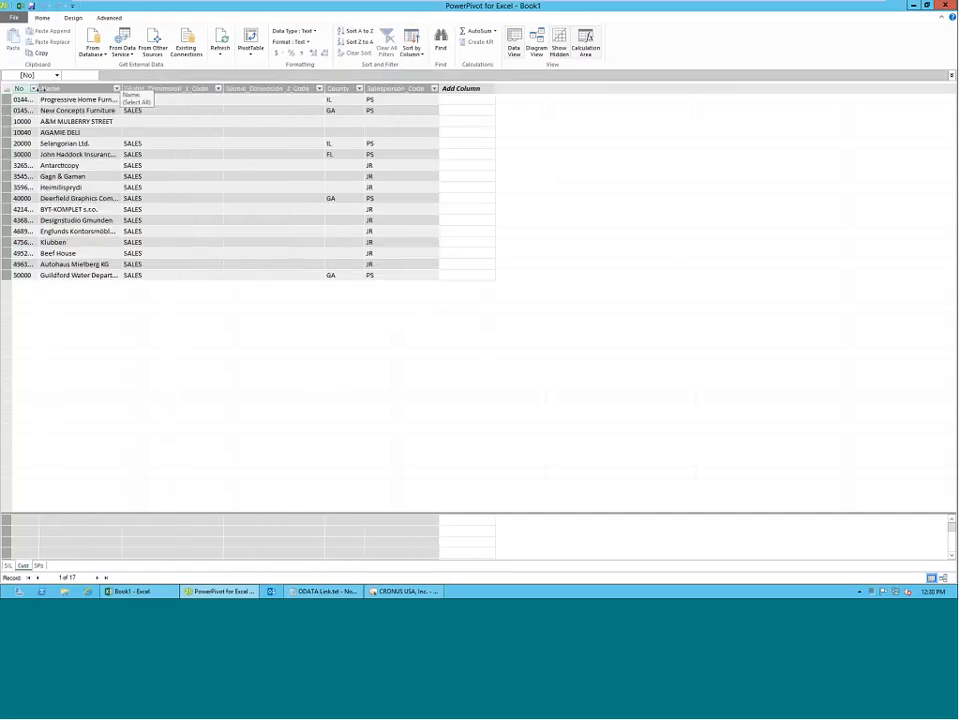
left_click_drag(38, 89, 75, 89)
Permanently delete the Global_Dimension_2_Code column from the Cust table.
left_click_drag(190, 101, 198, 112)
right_click(310, 88)
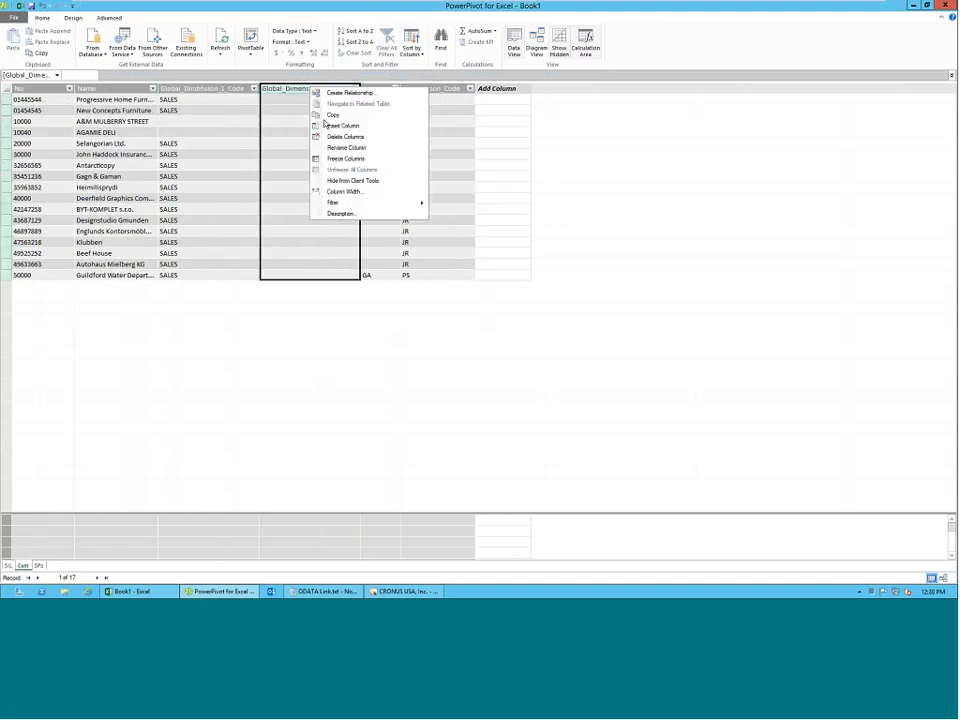
left_click(334, 137)
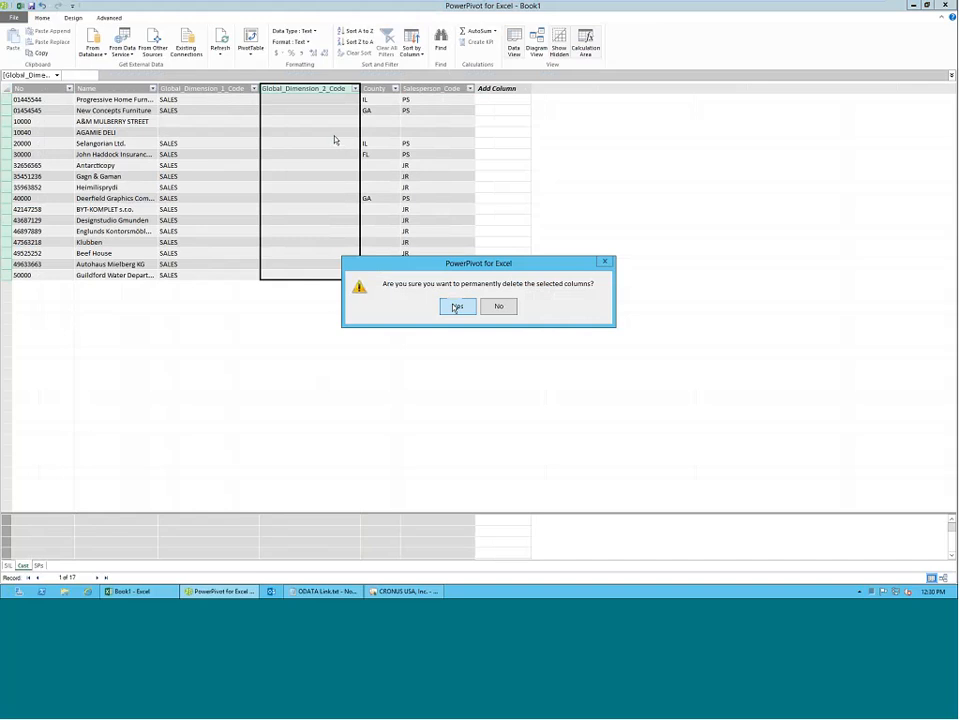
left_click(456, 306)
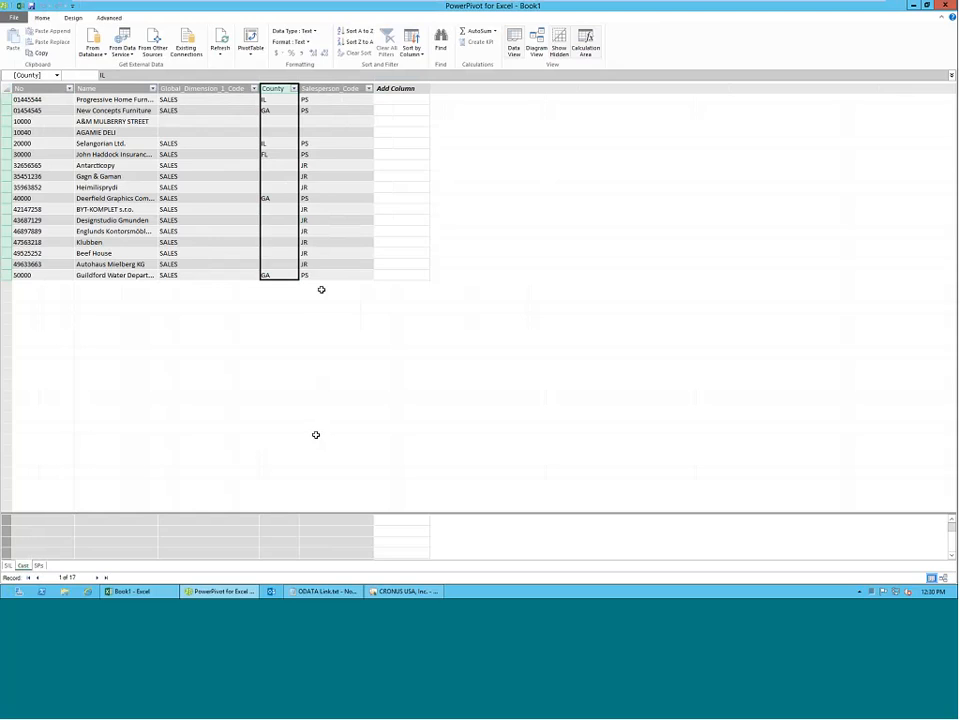
left_click(328, 209)
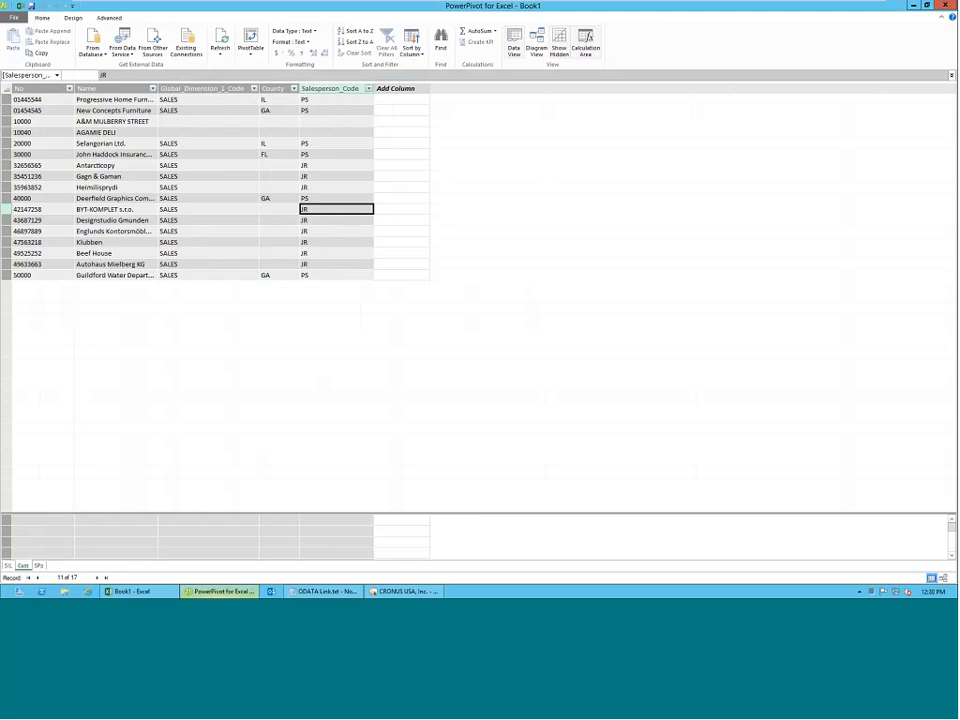
Show the data model as a diagram and enlarge the SIL, Cust and SPs table boxes to fit all their fields.
left_click(545, 45)
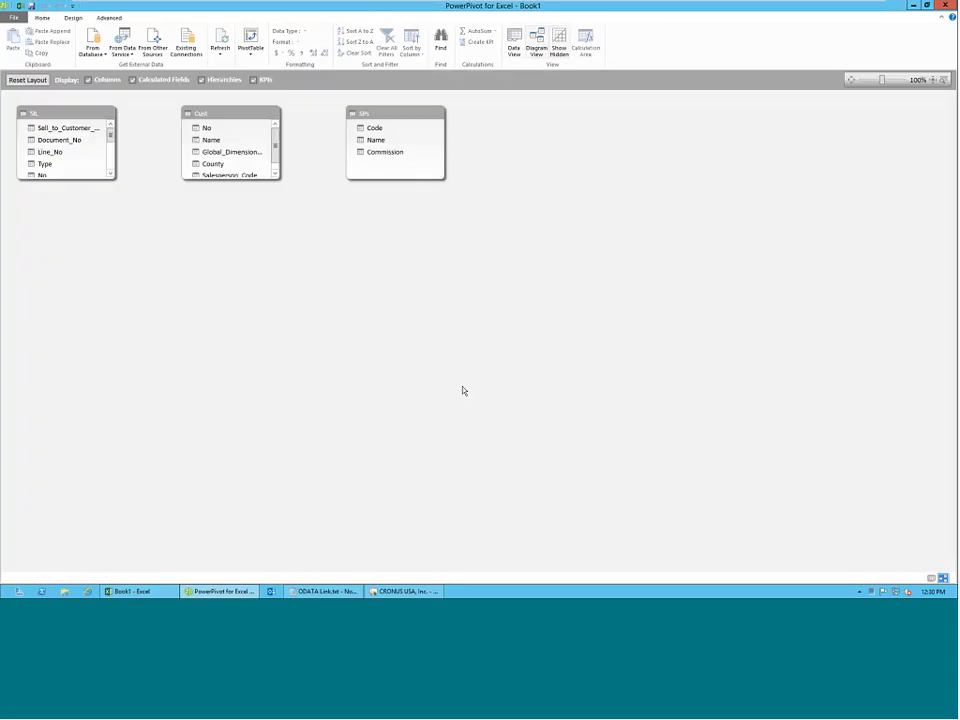
left_click_drag(110, 179, 159, 344)
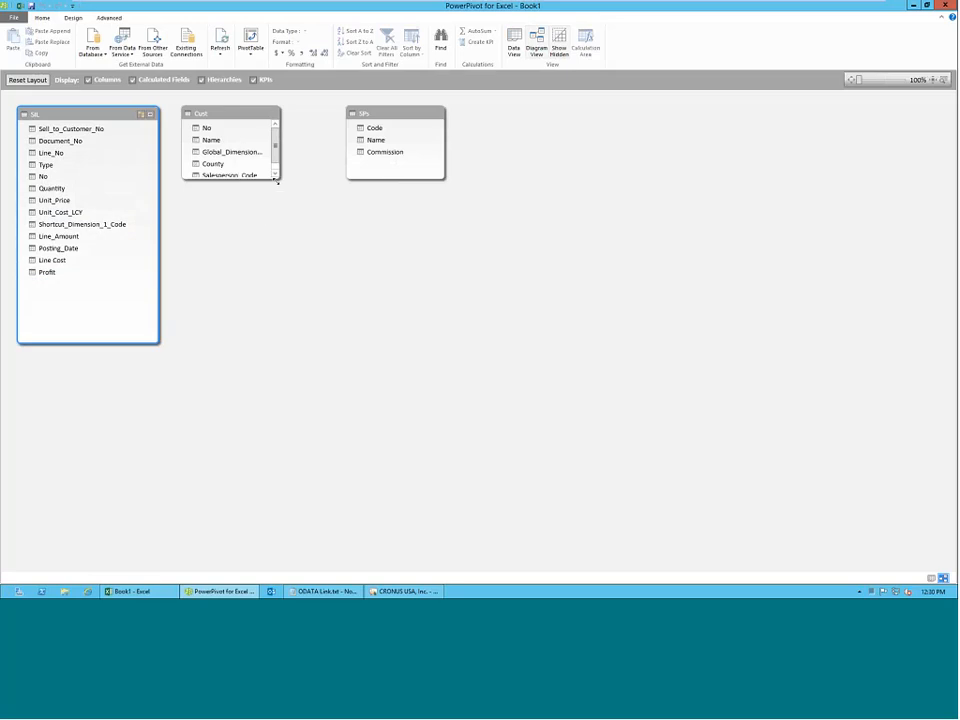
left_click_drag(277, 180, 329, 351)
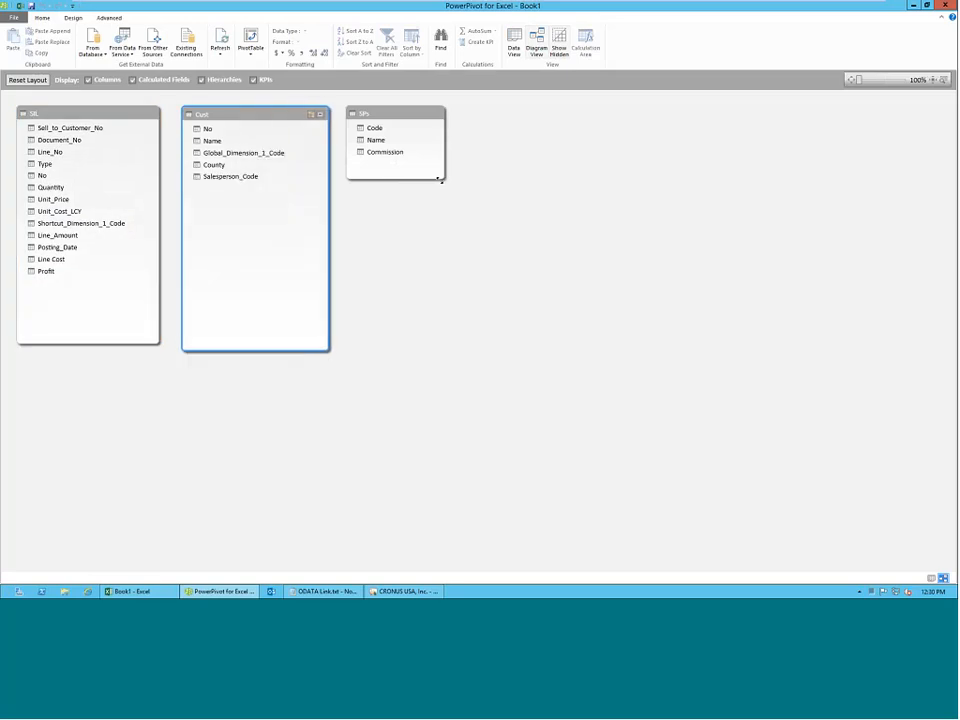
left_click_drag(438, 179, 494, 358)
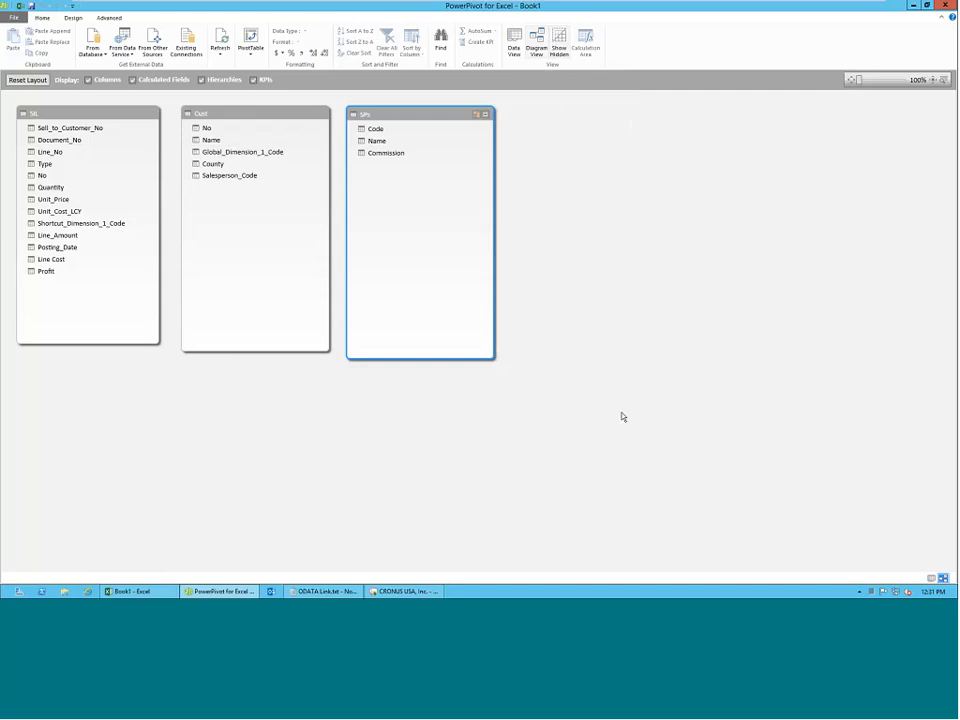
Return to the data grid and create a relationship from Sell_to_Customer_No in SIL to the lookup column No in Cust.
left_click(514, 38)
left_click(74, 18)
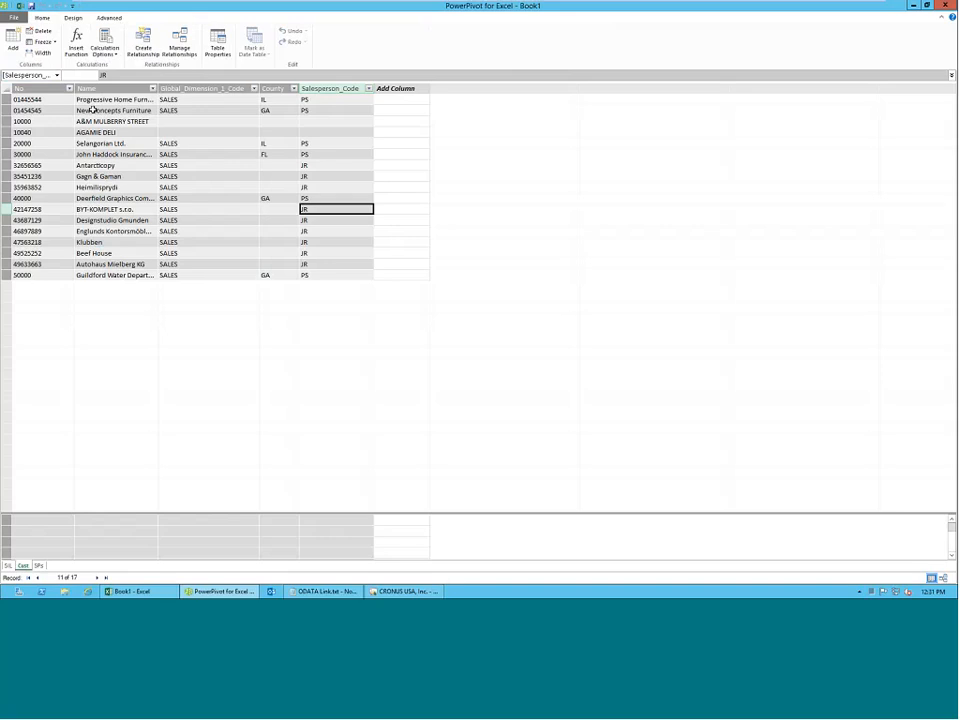
left_click(143, 48)
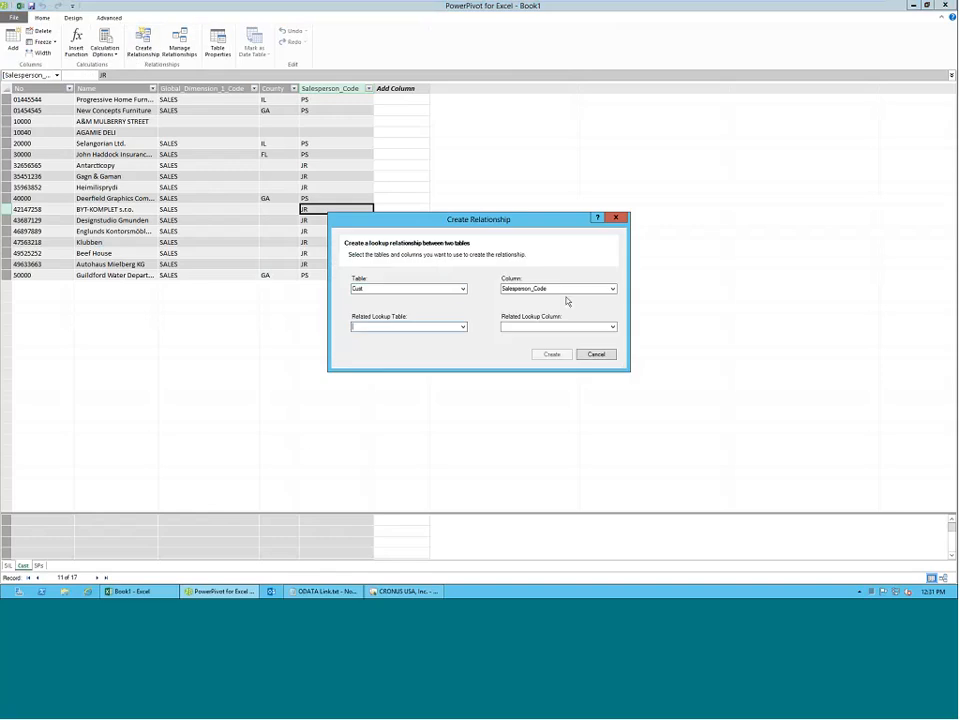
left_click(462, 289)
left_click(442, 298)
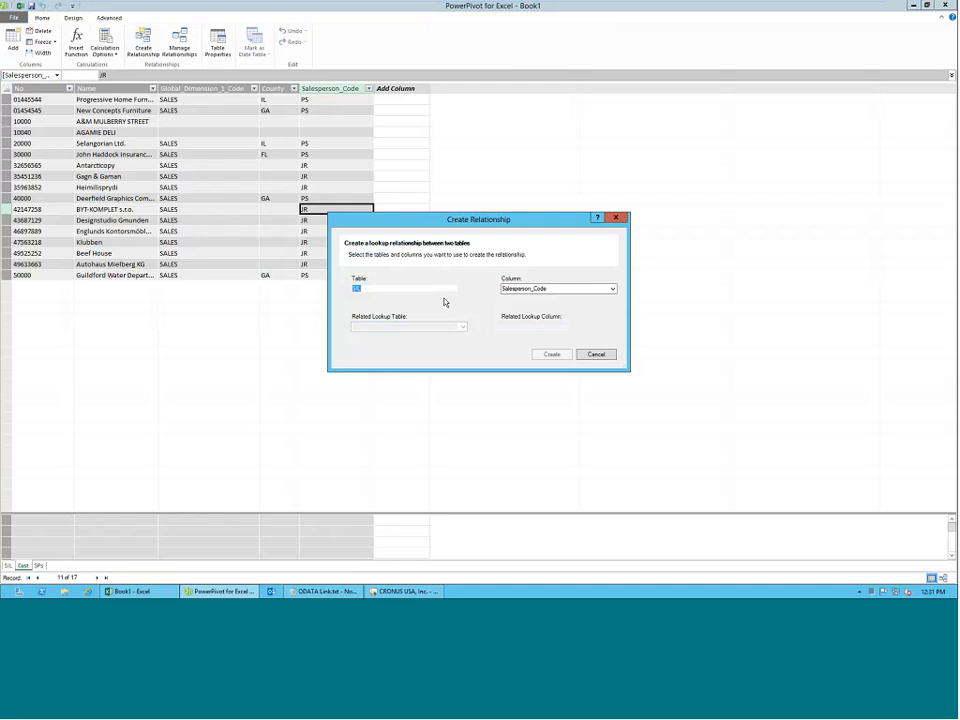
left_click(613, 289)
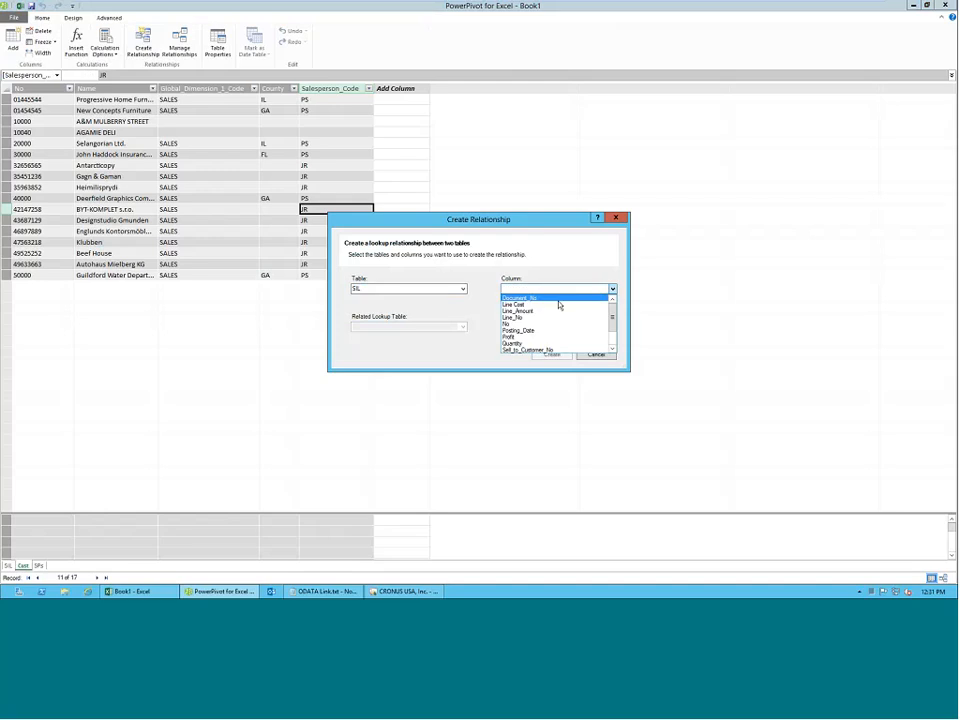
scroll(545, 318, "down", 3)
left_click(541, 325)
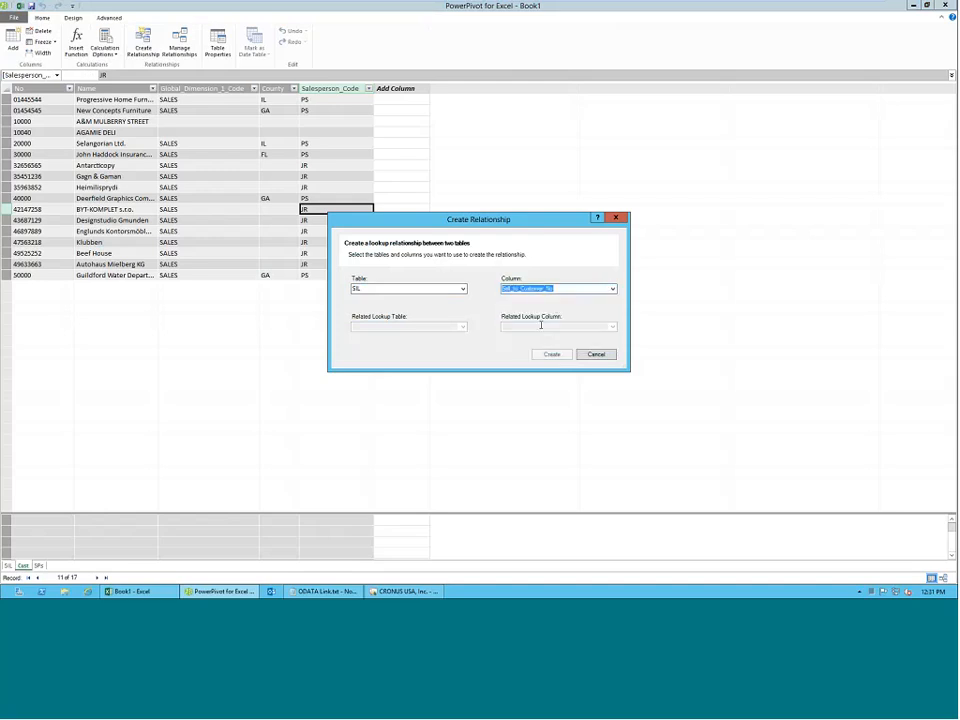
left_click(463, 327)
left_click(450, 336)
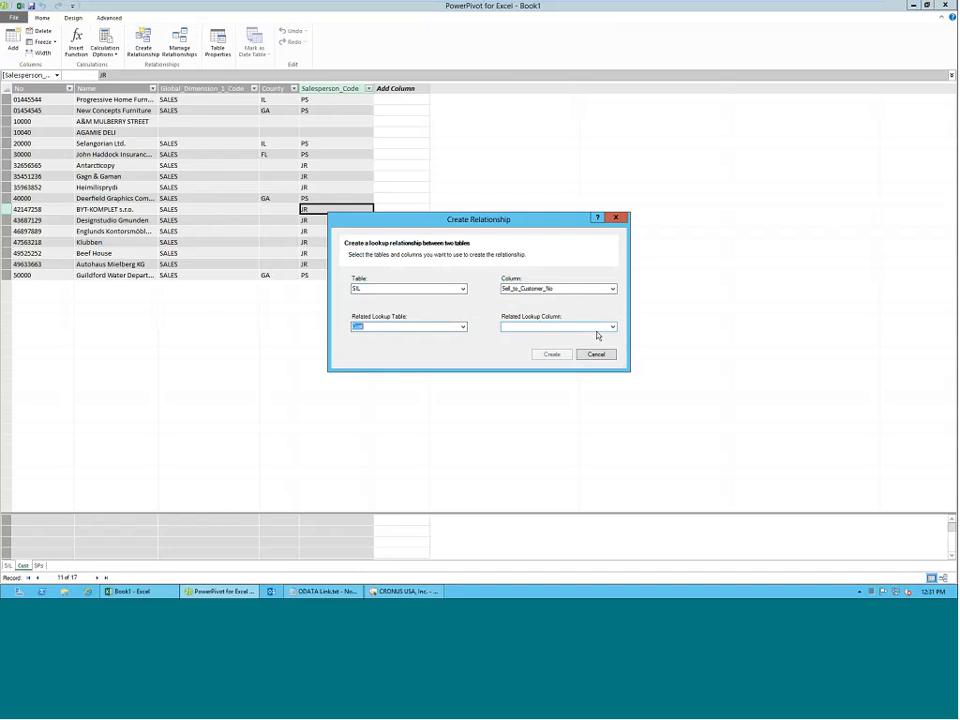
left_click(613, 327)
left_click(551, 356)
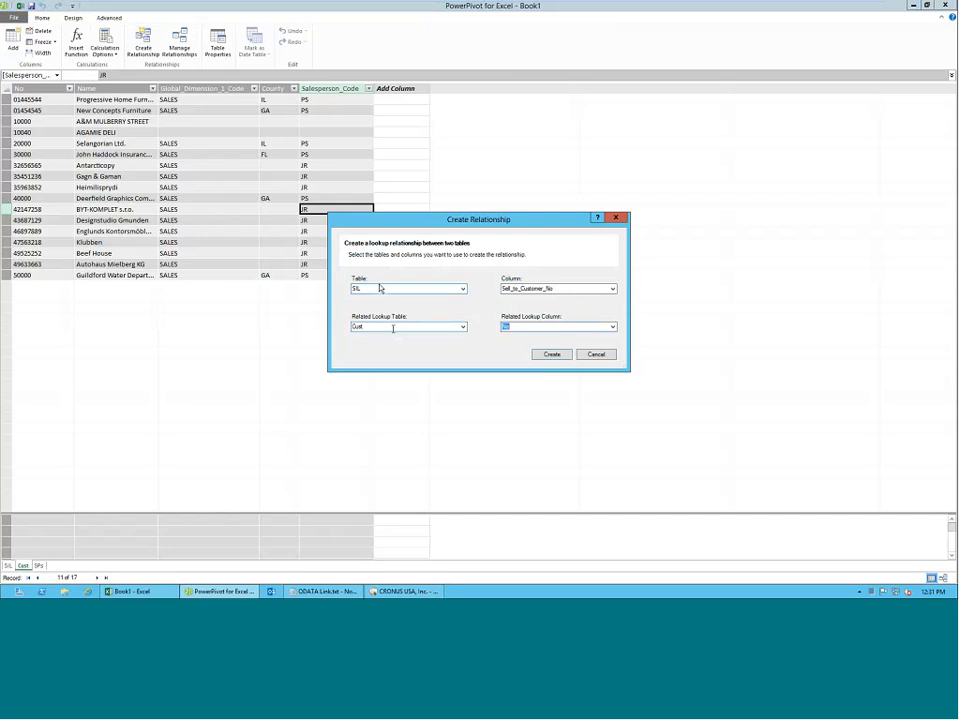
left_click(547, 354)
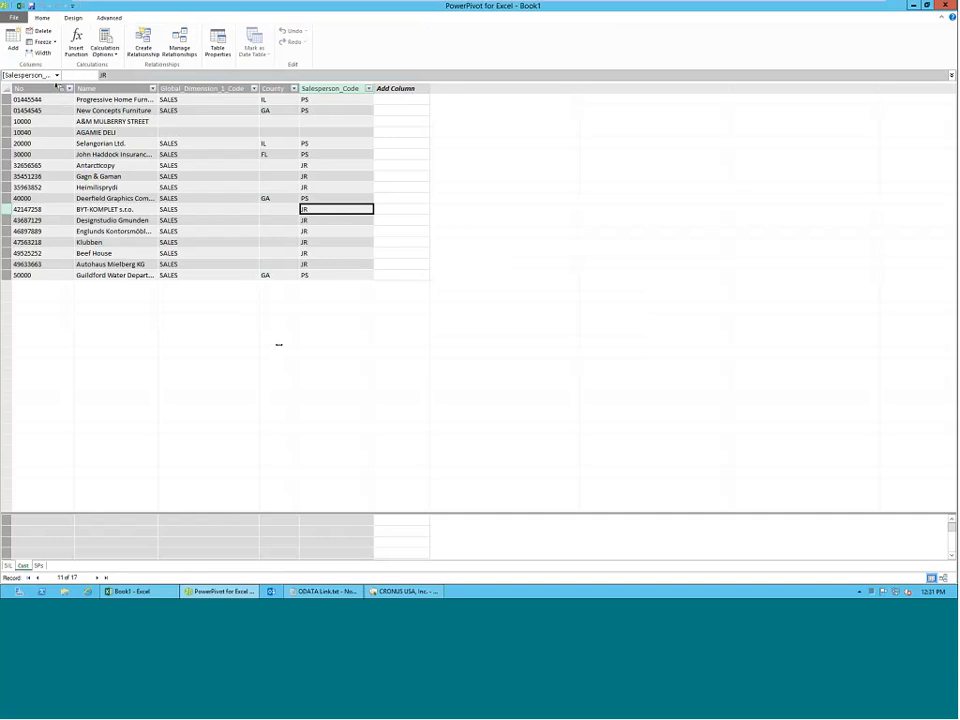
Create a relationship from Salesperson_Code in Cust to the lookup column Code in SPs.
left_click(137, 54)
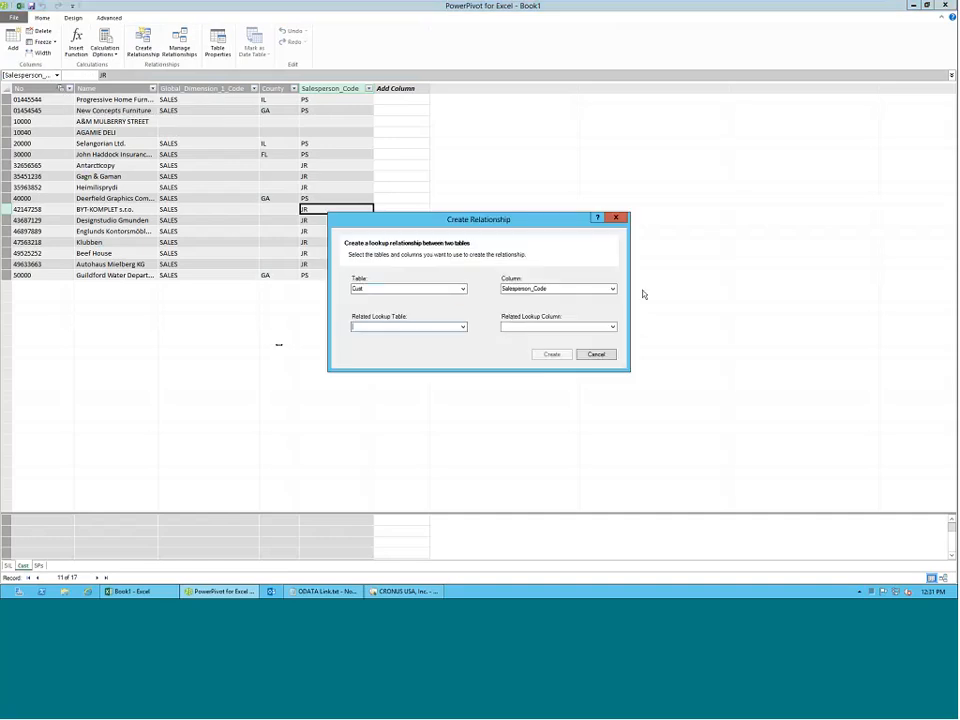
left_click(463, 327)
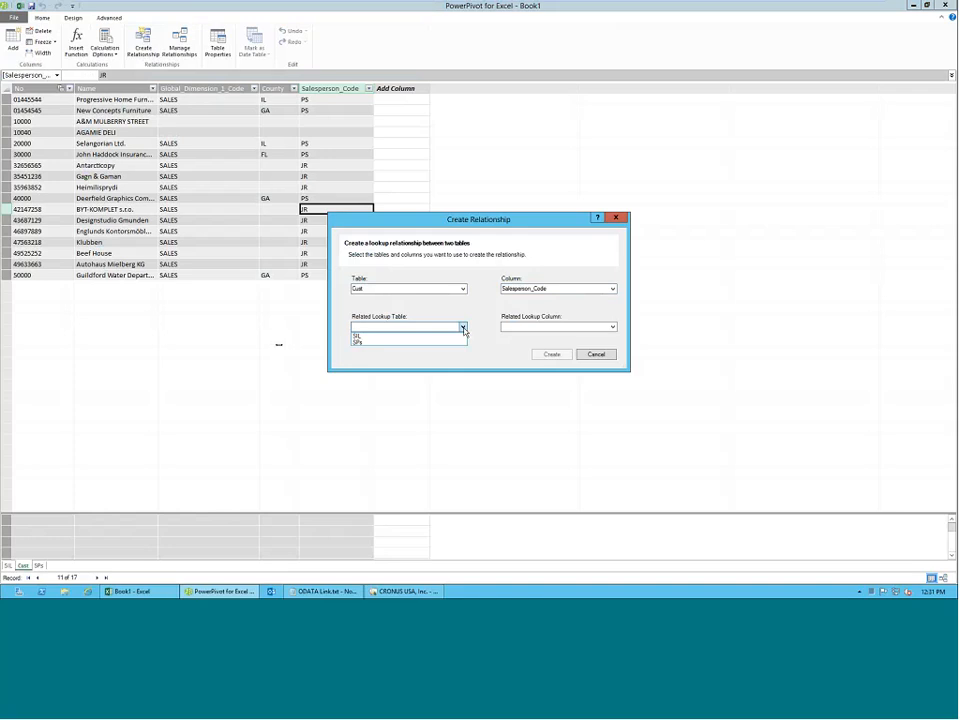
left_click(431, 344)
left_click(610, 327)
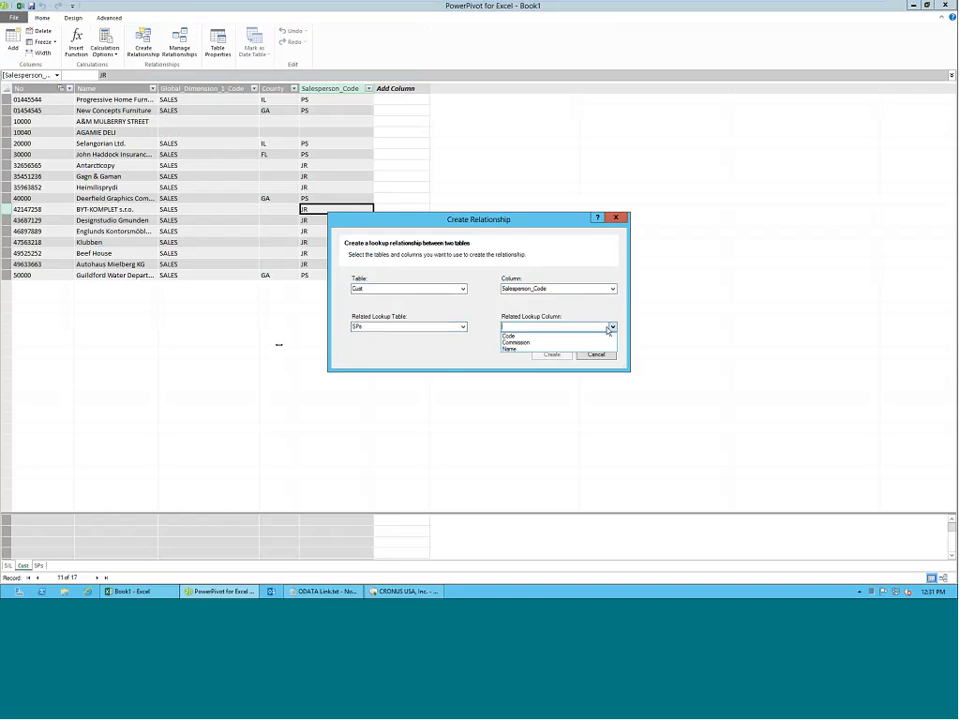
left_click(510, 336)
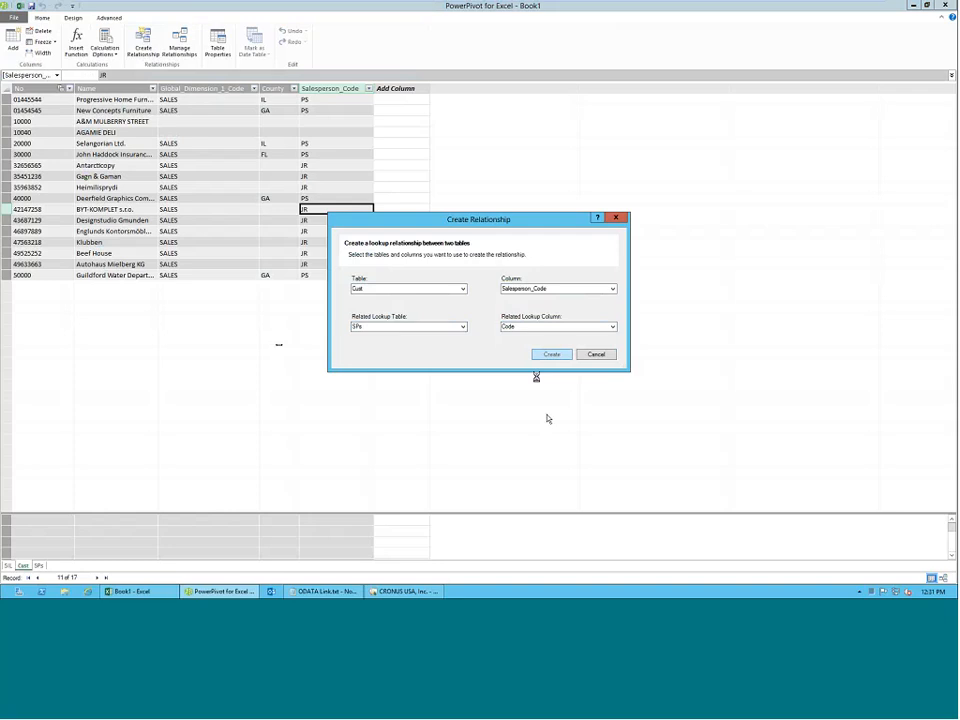
key("Return")
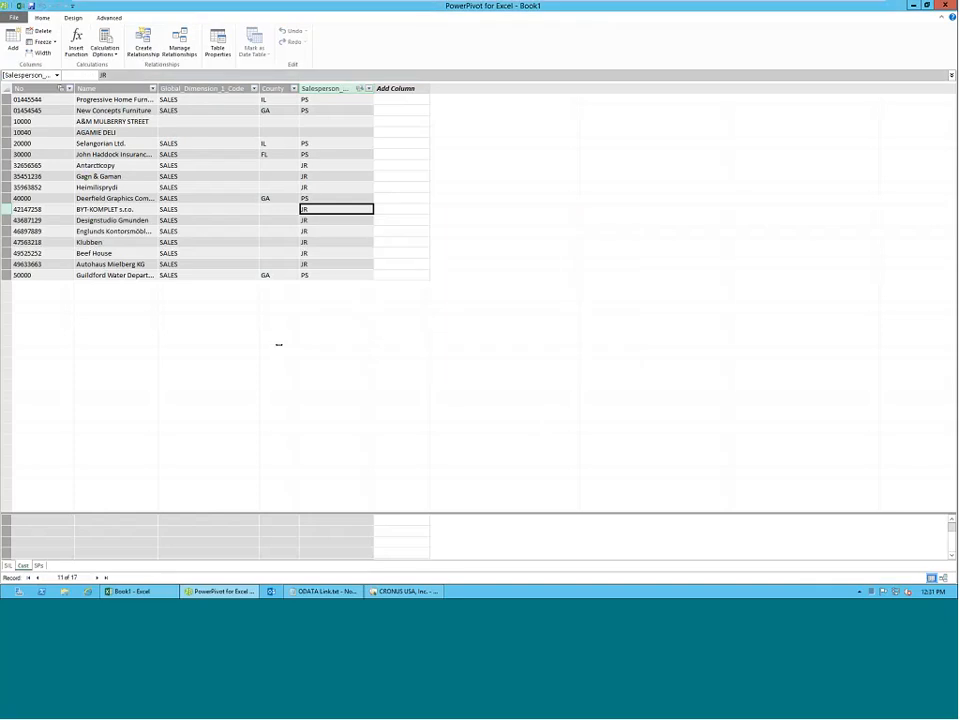
Review the relationships between SIL, Cust and SPs in the model diagram, and return to the data grid.
left_click(39, 20)
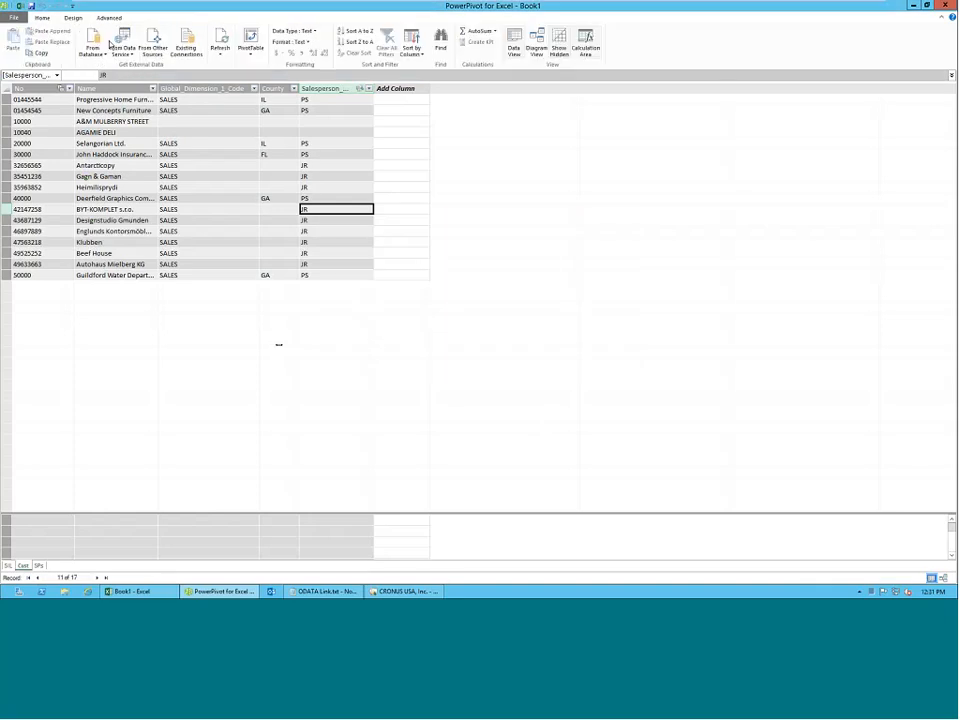
left_click(536, 45)
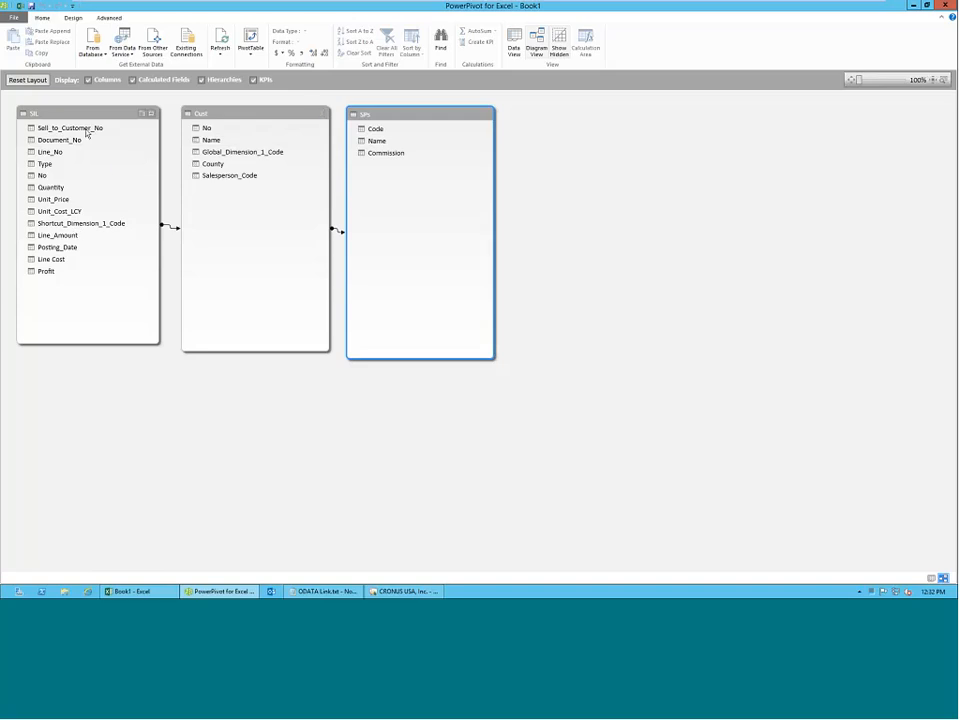
left_click_drag(87, 133, 49, 123)
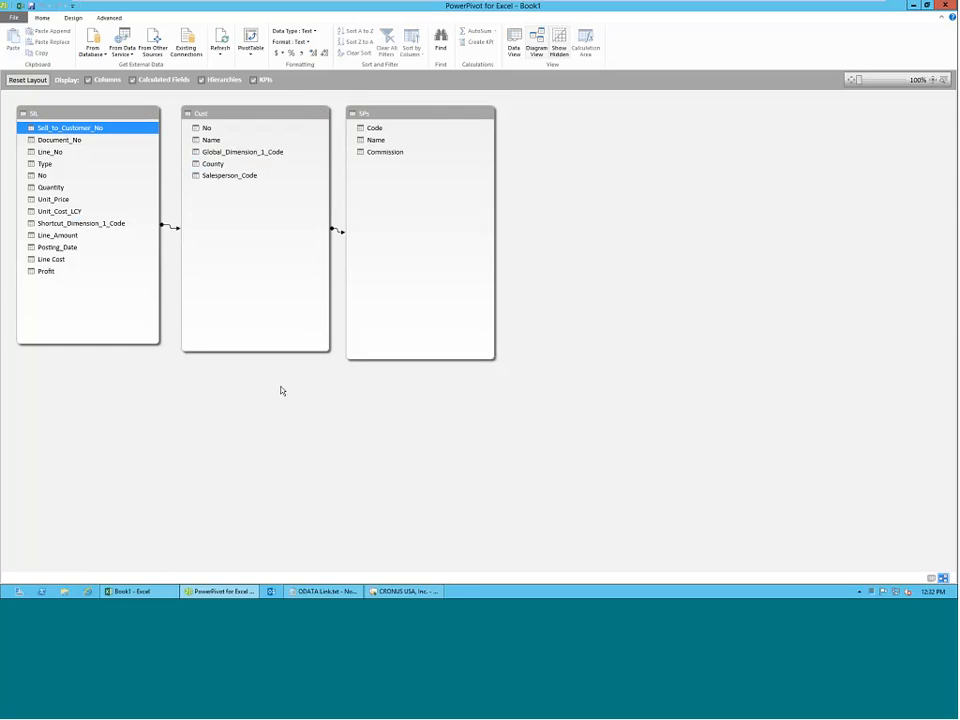
left_click(71, 19)
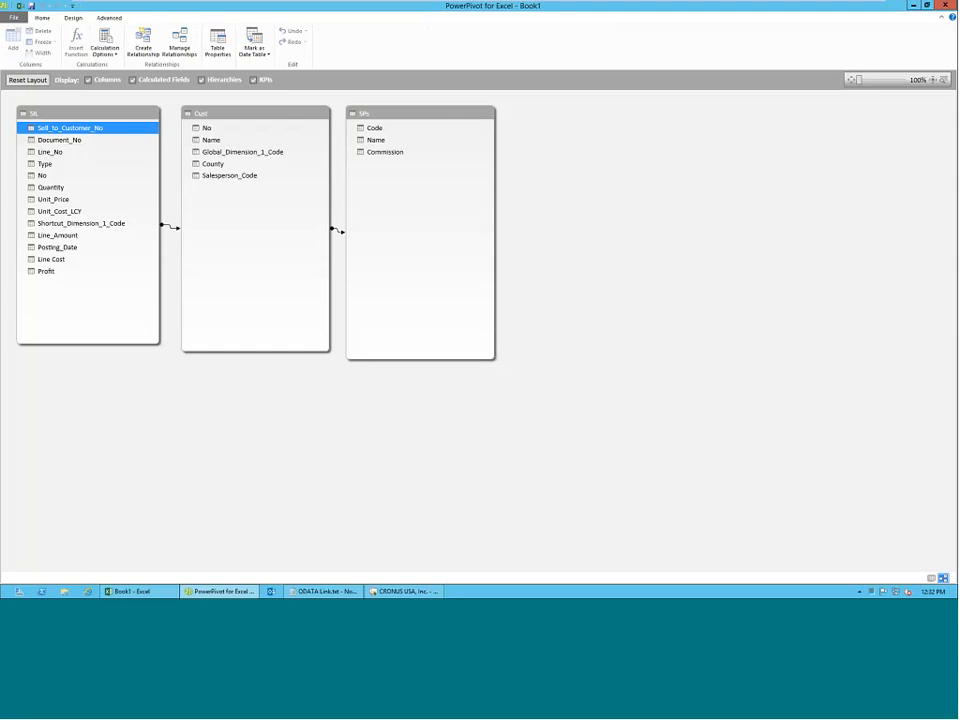
left_click(41, 19)
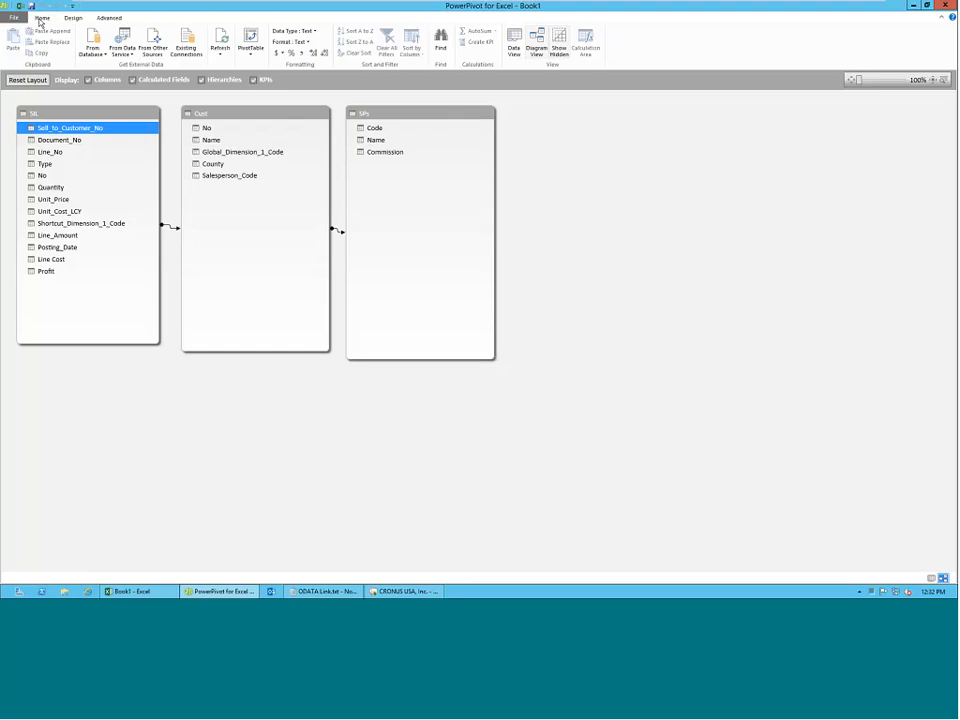
left_click(514, 42)
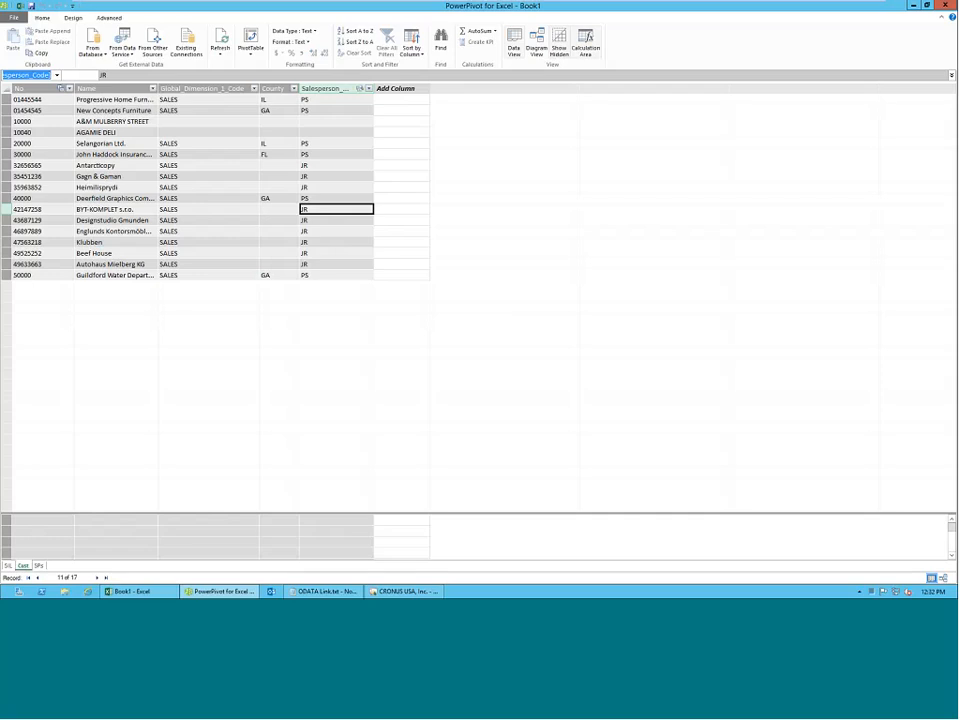
Look at the PivotTable in the Excel workbook, and return to PowerPivot to view the SIL table.
mouse_move(145, 593)
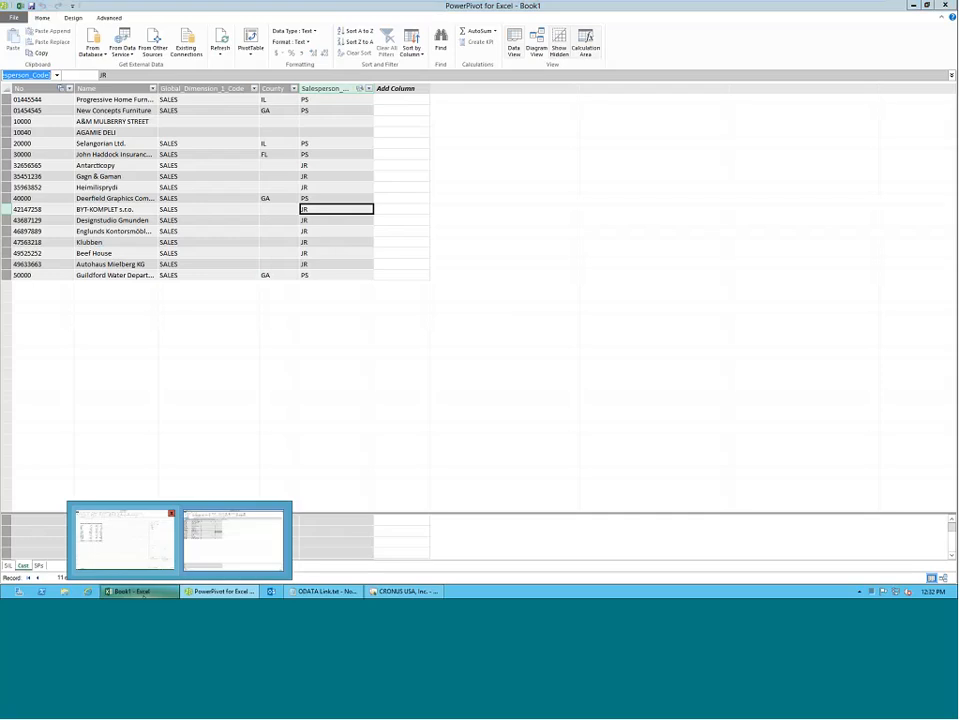
left_click(125, 540)
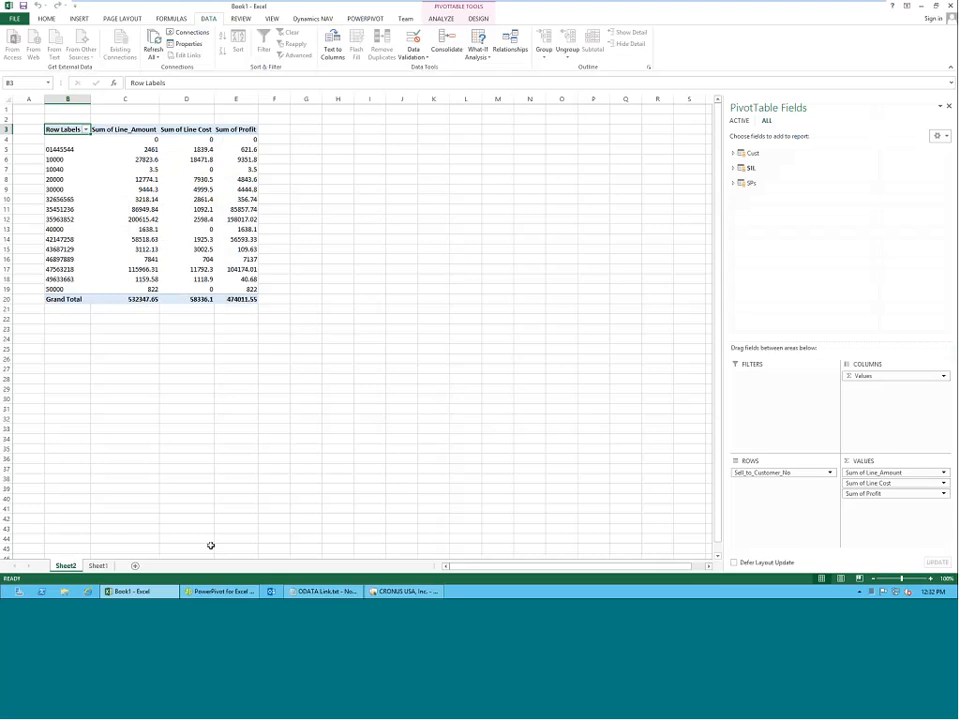
left_click(220, 592)
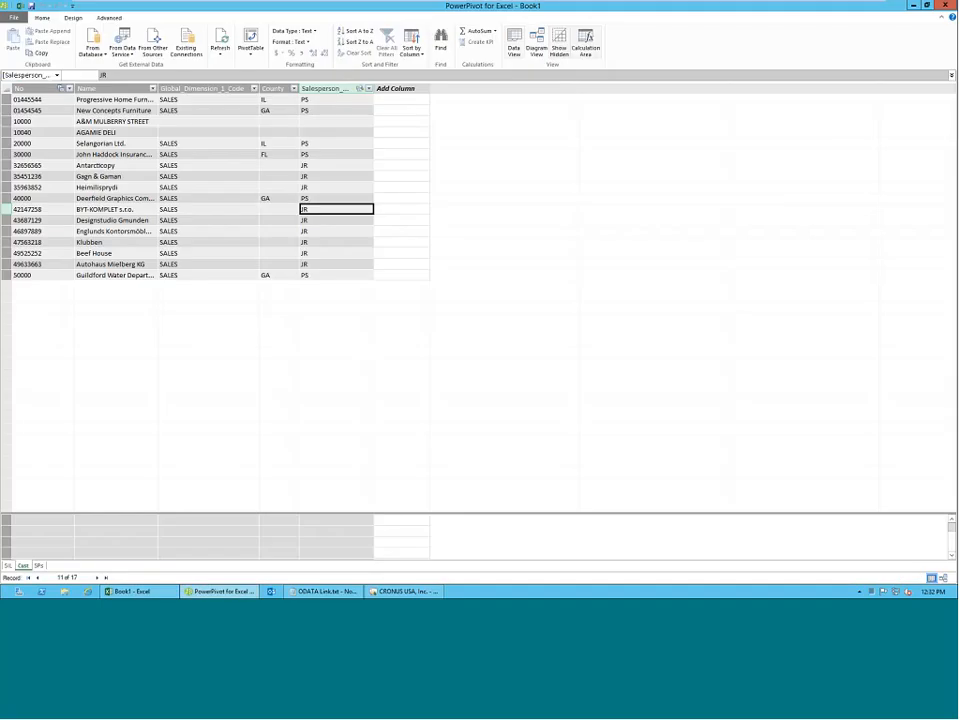
key("ctrl+Page_Up")
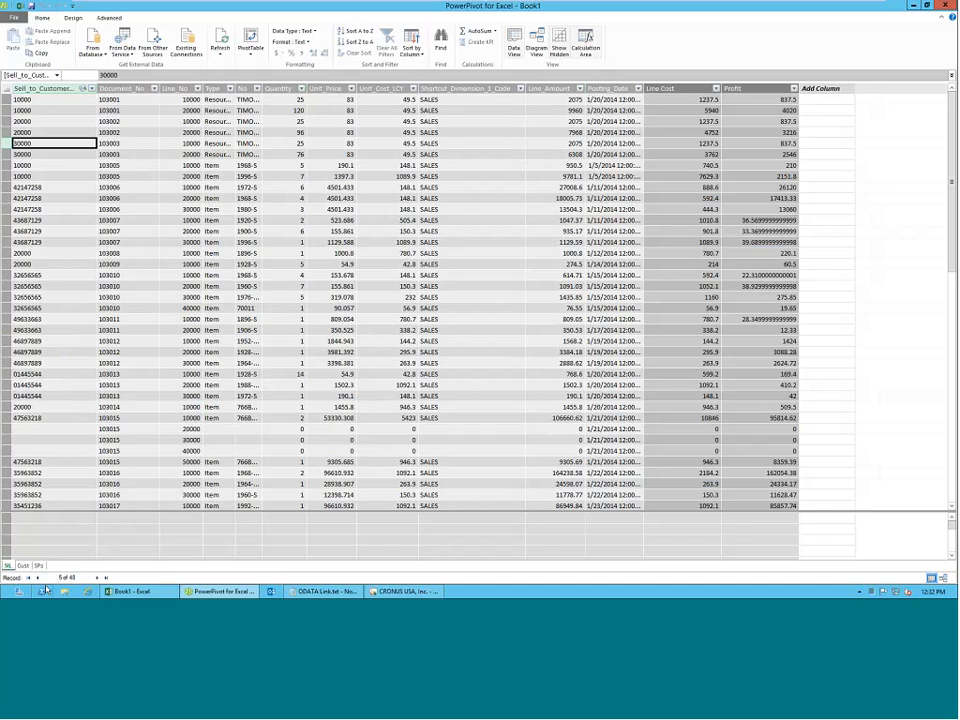
Switch to the Excel workbook and expand the Cust, SPs and SIL tables in the PivotTable field list to review their fields.
left_click(140, 591)
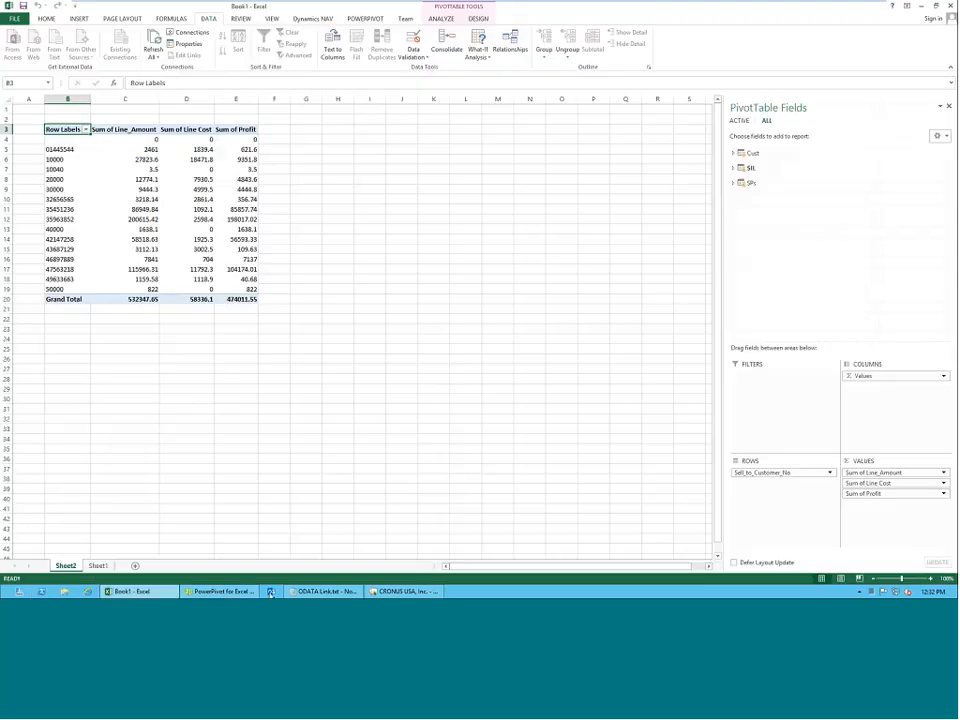
left_click(733, 153)
left_click(735, 236)
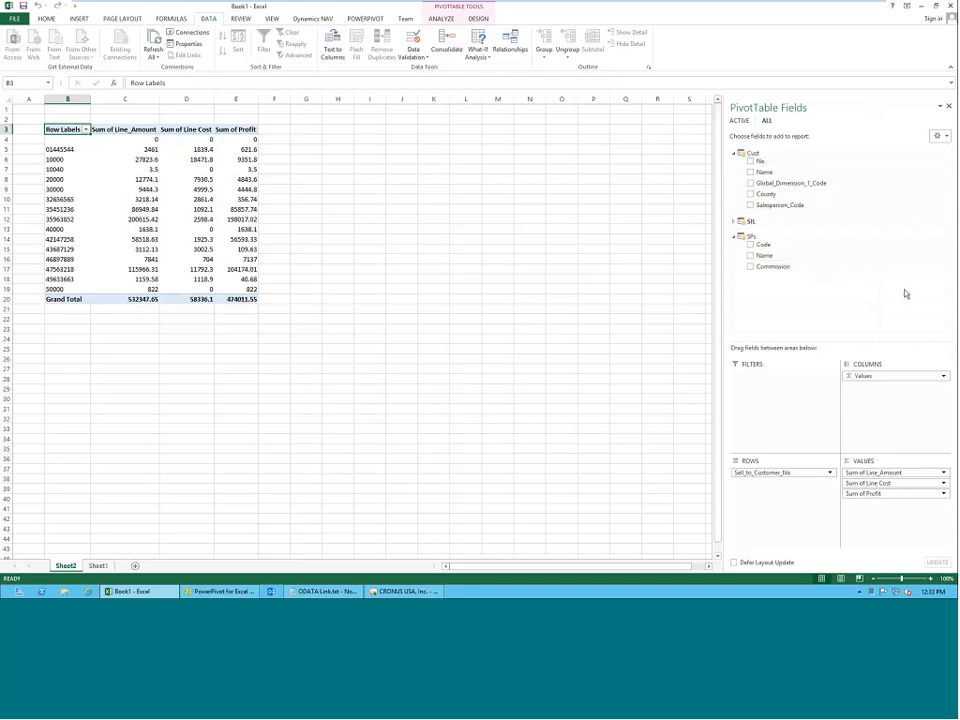
left_click(735, 221)
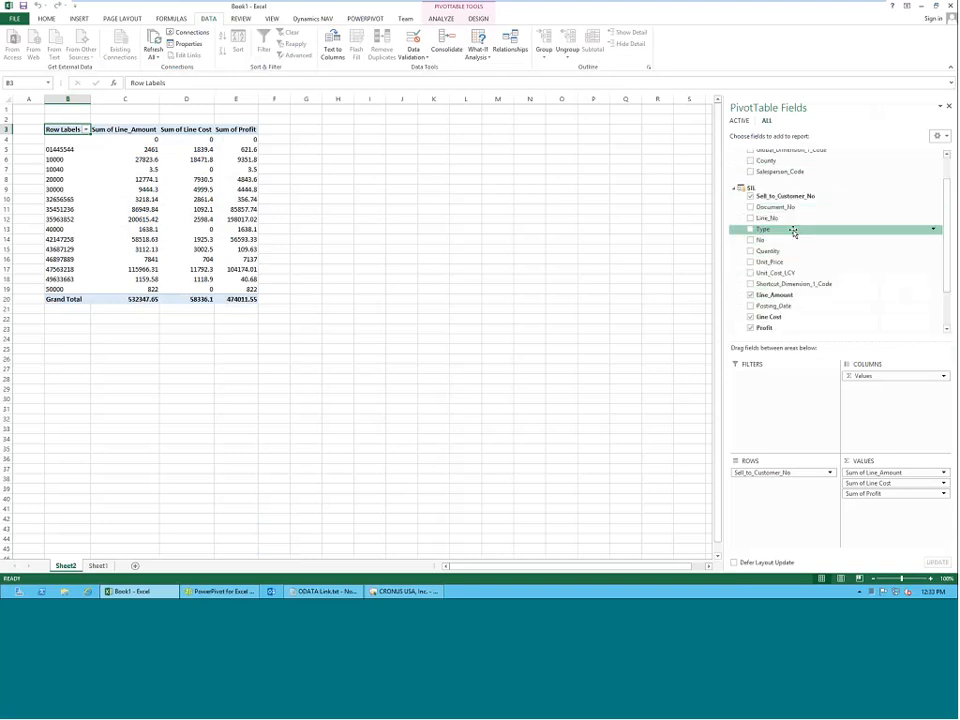
scroll(793, 232, "up", 1)
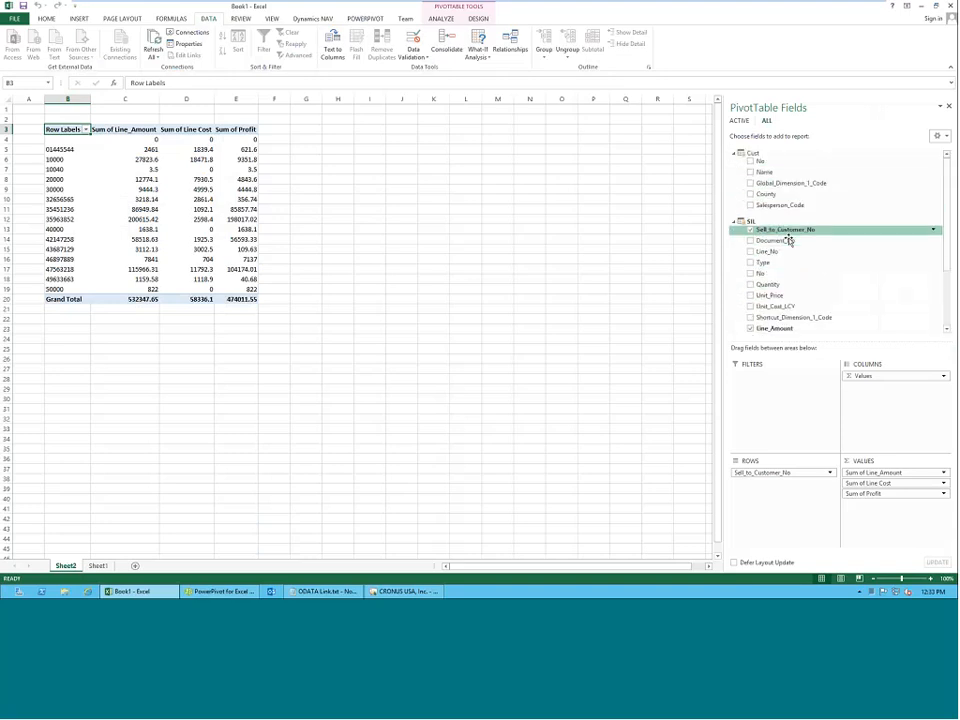
Replace Sell_to_Customer_No from SIL with the No field from Cust as the PivotTable's row field.
left_click(733, 222)
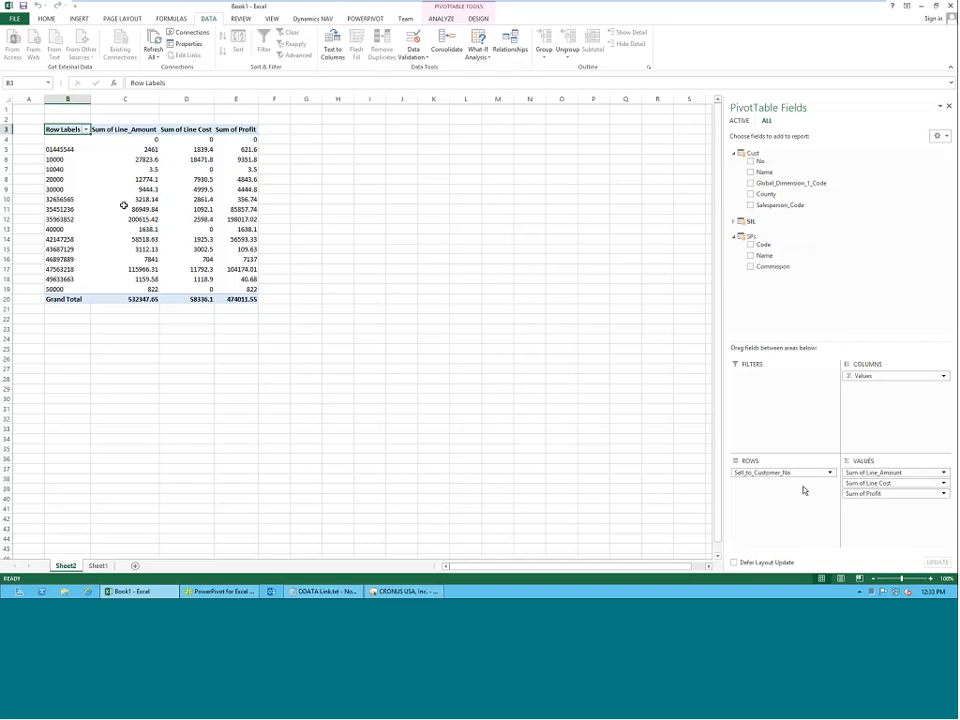
left_click(735, 223)
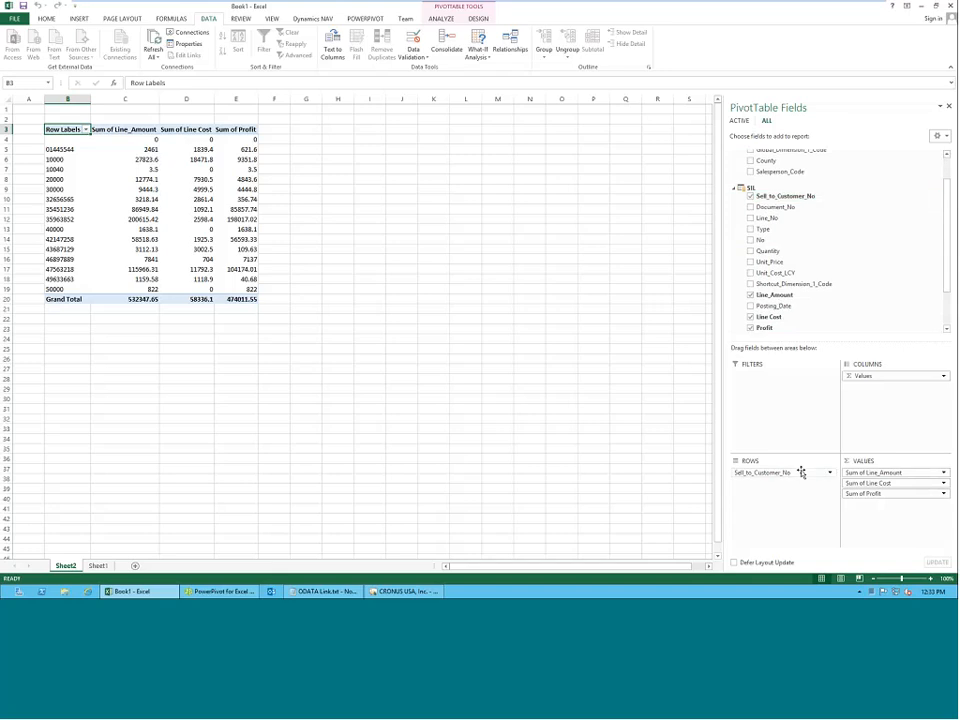
left_click(751, 196)
left_click(734, 188)
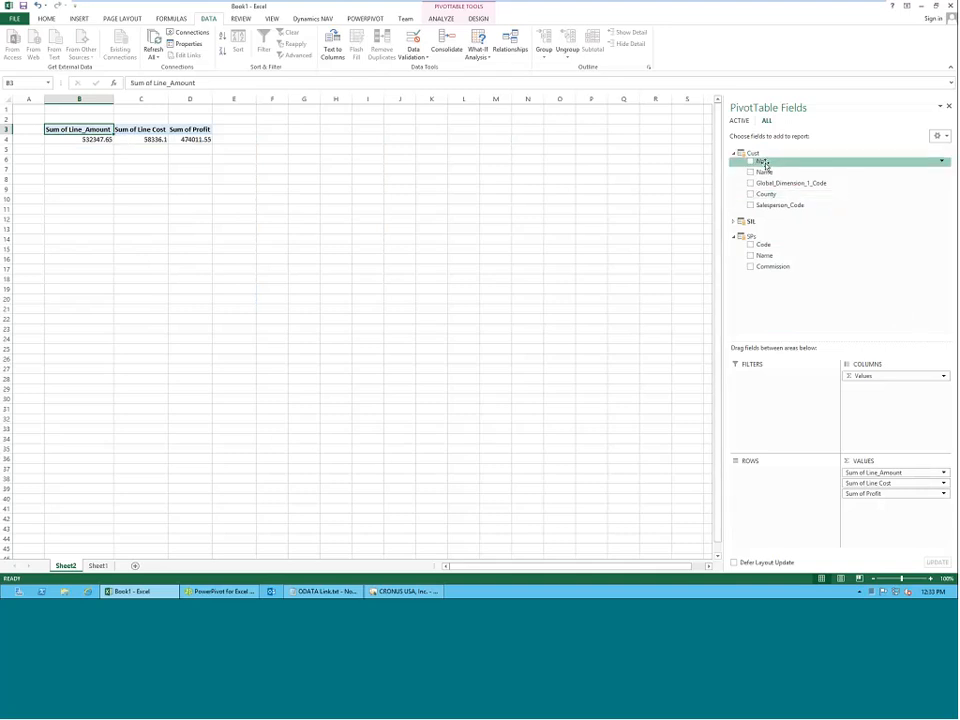
left_click_drag(764, 161, 777, 493)
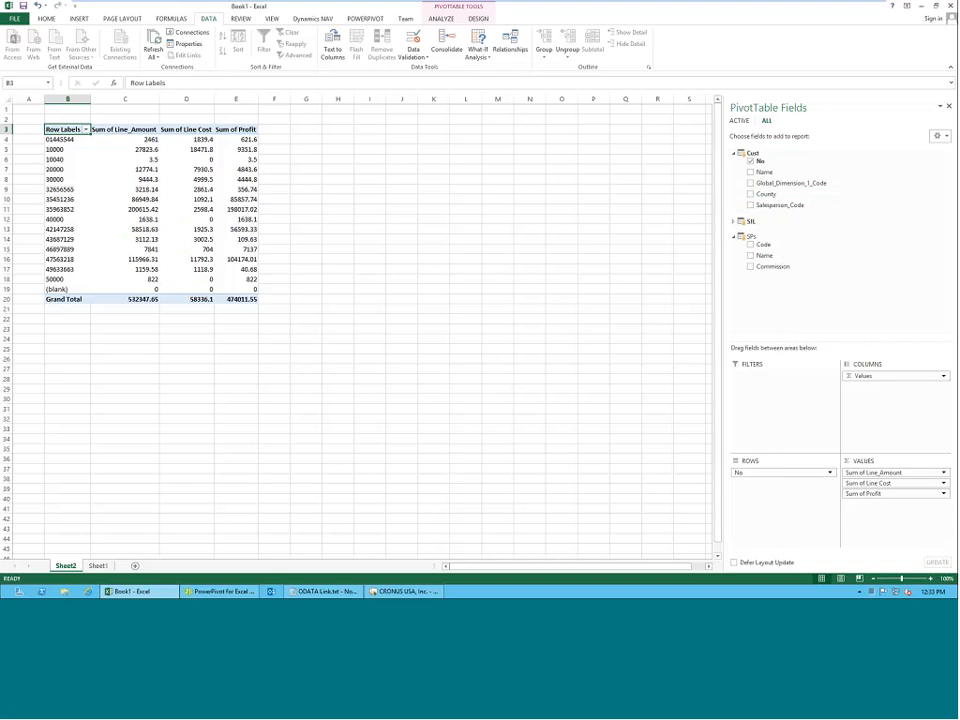
Add the County field from Cust to the PivotTable rows, above No.
left_click(789, 221)
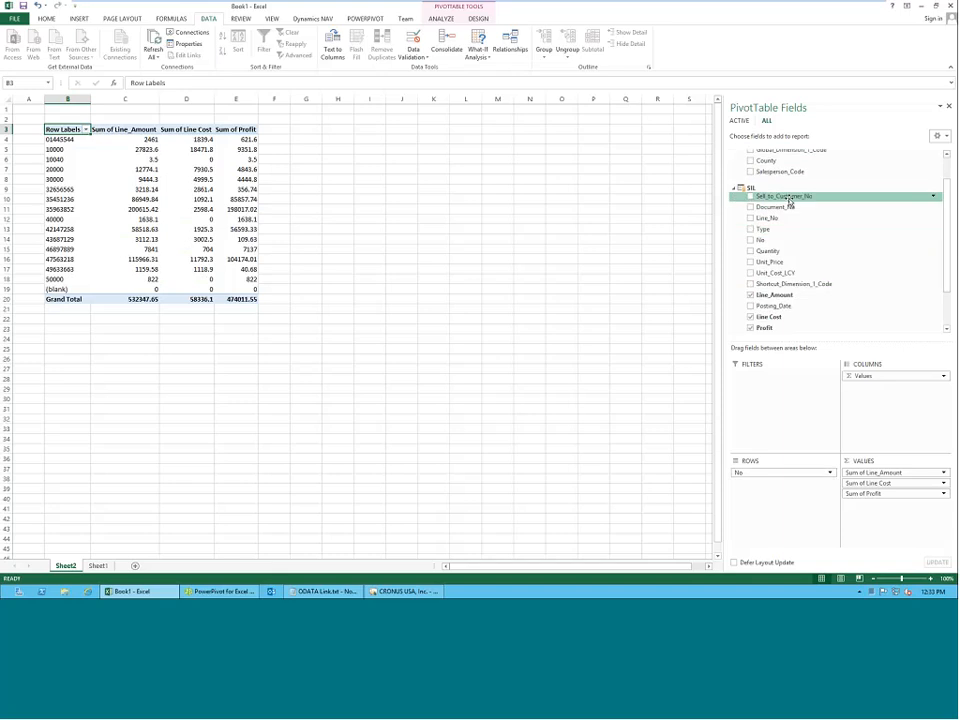
left_click(735, 189)
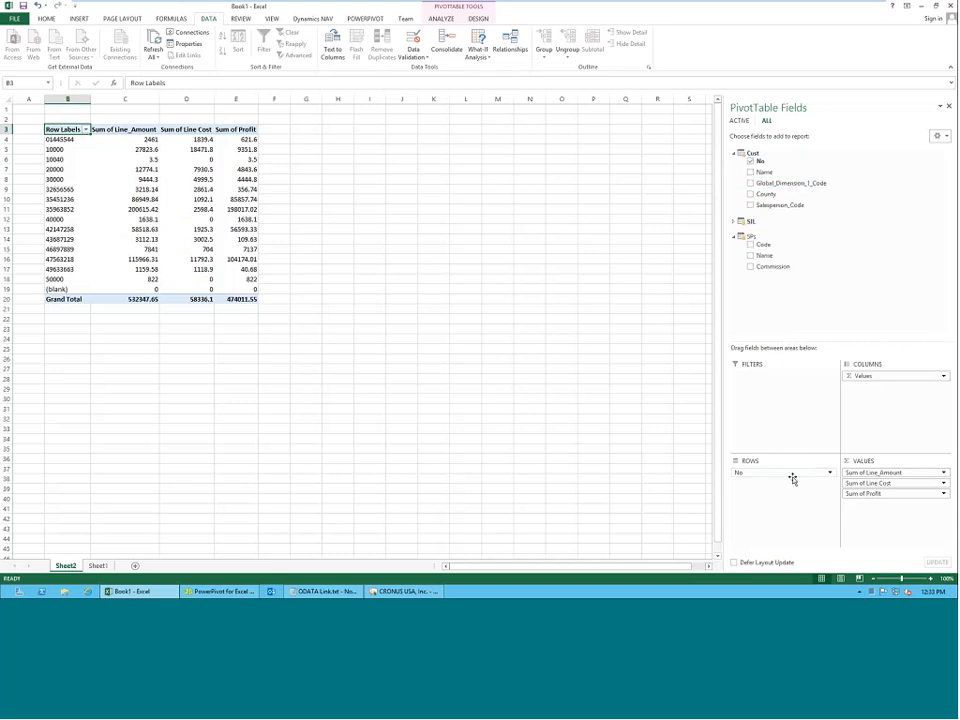
left_click_drag(765, 194, 757, 467)
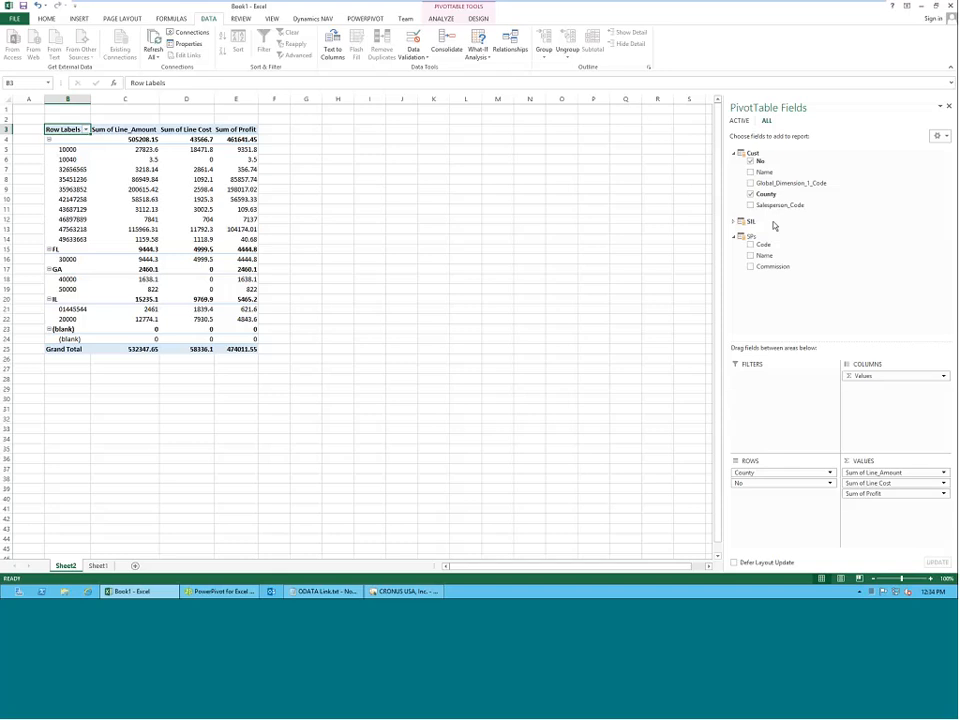
Insert a slicer for the Code field of SPs, placed beside the PivotTable and enlarged to about 4.73" high by 3.54" wide.
mouse_move(763, 245)
left_mouse_down()
mouse_move(766, 400)
mouse_move(767, 245)
left_mouse_up()
left_click(439, 20)
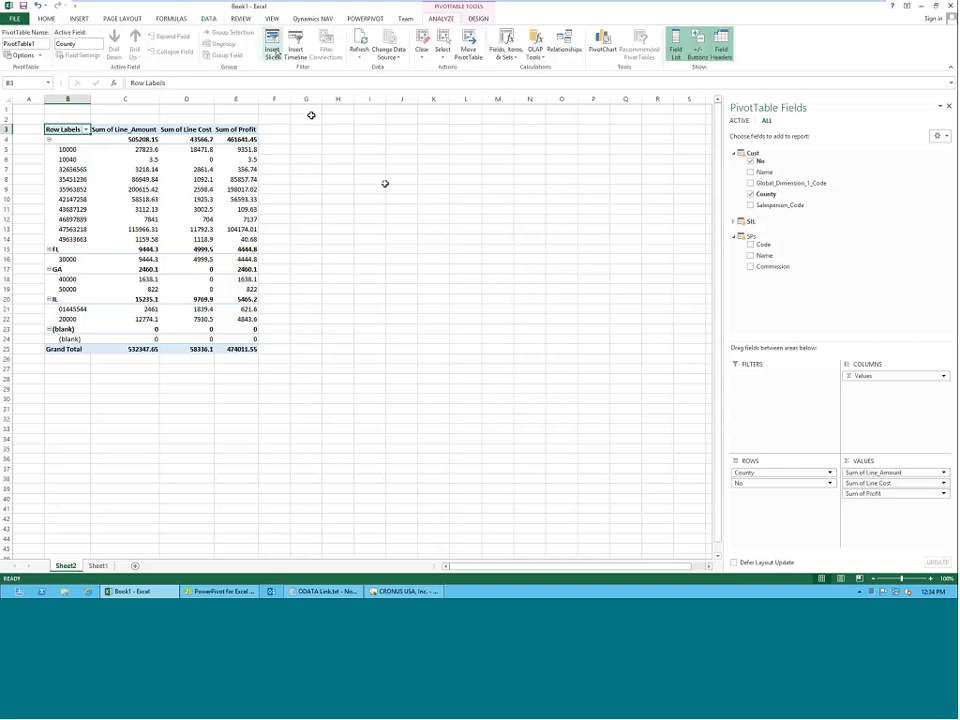
left_click(274, 50)
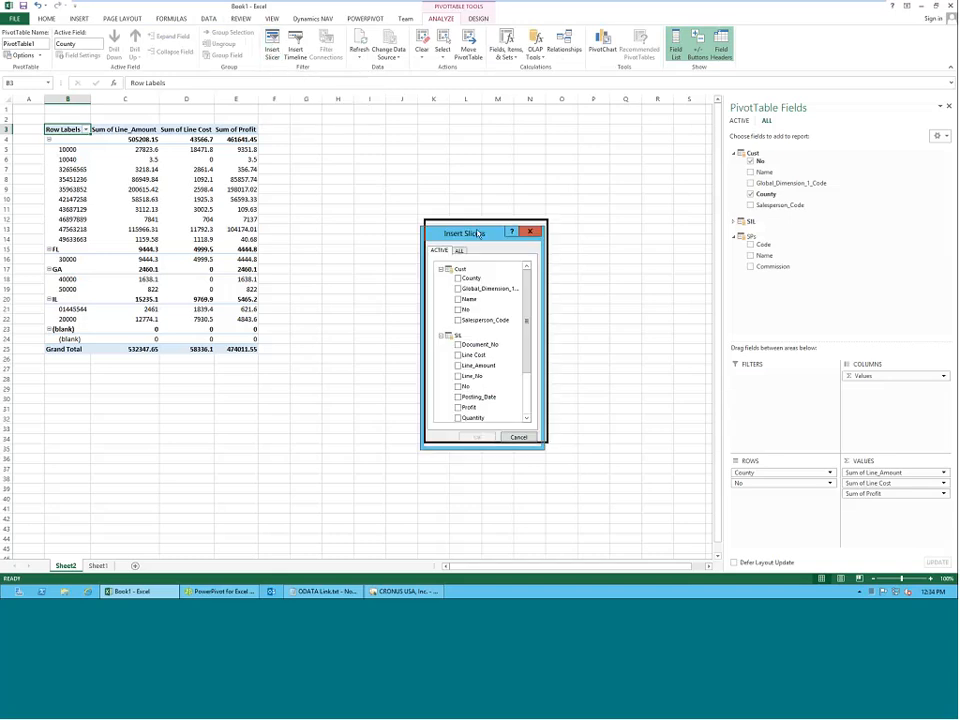
left_click_drag(478, 233, 486, 141)
left_click_drag(552, 351, 665, 467)
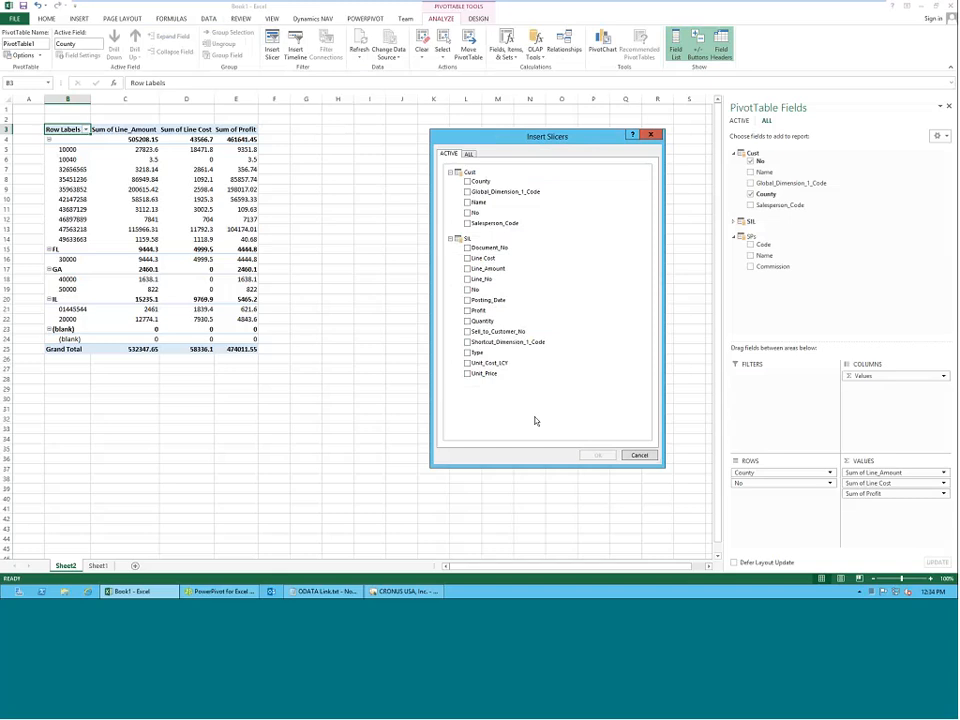
left_click(468, 154)
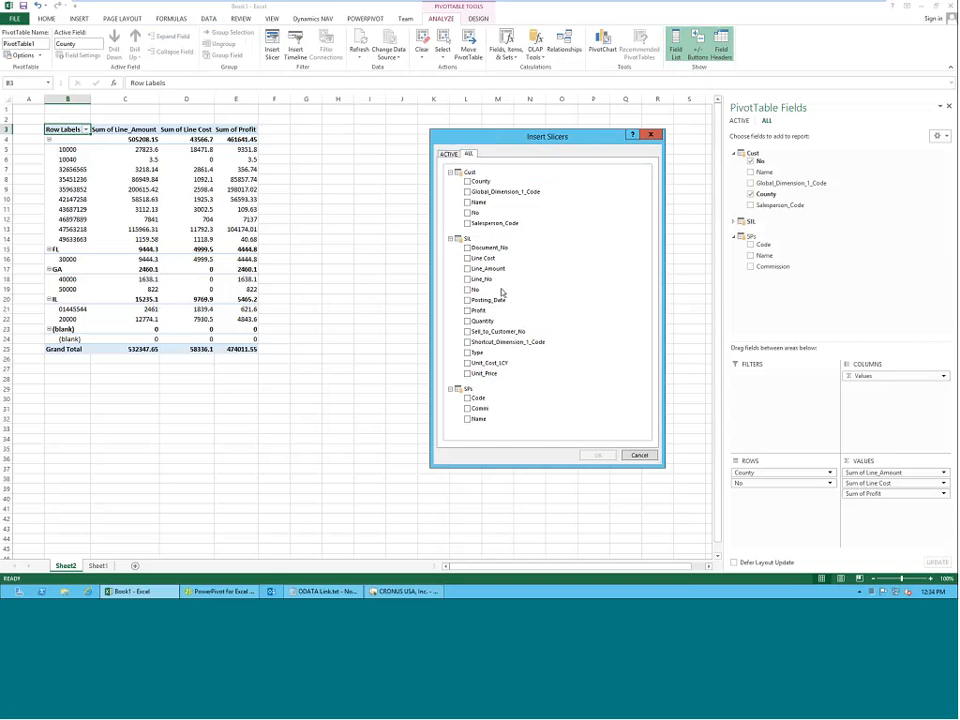
left_click(467, 398)
left_click(597, 456)
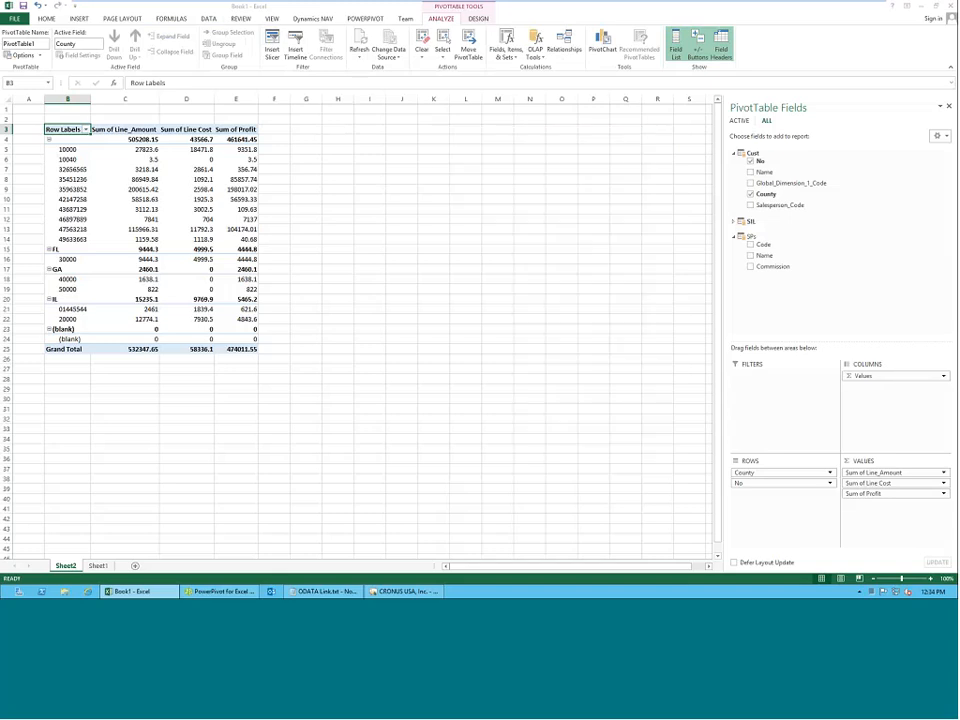
left_click_drag(381, 274, 338, 118)
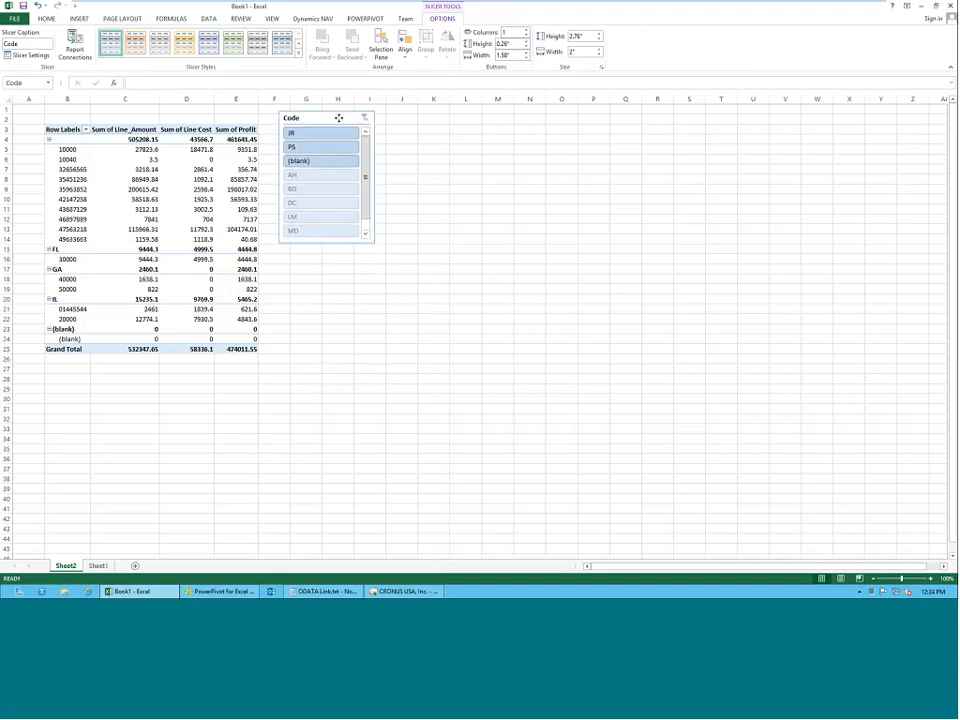
left_click_drag(375, 245, 435, 322)
Filter the PivotTable with the Code slicer by (blank), PS and JR in turn, and clear the filter.
left_click(318, 161)
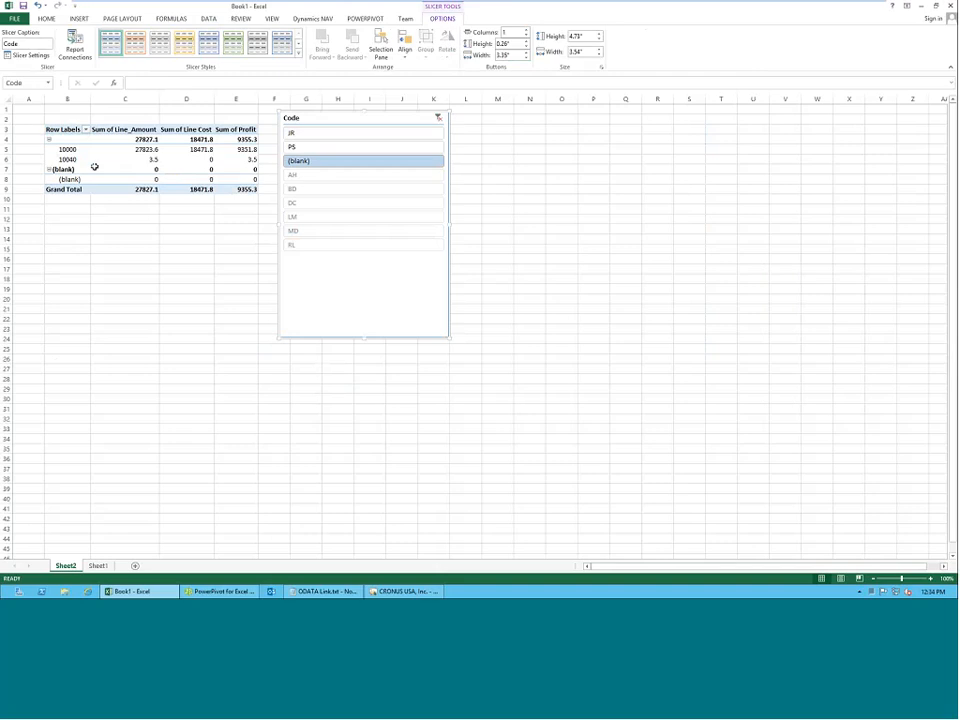
left_click(319, 148)
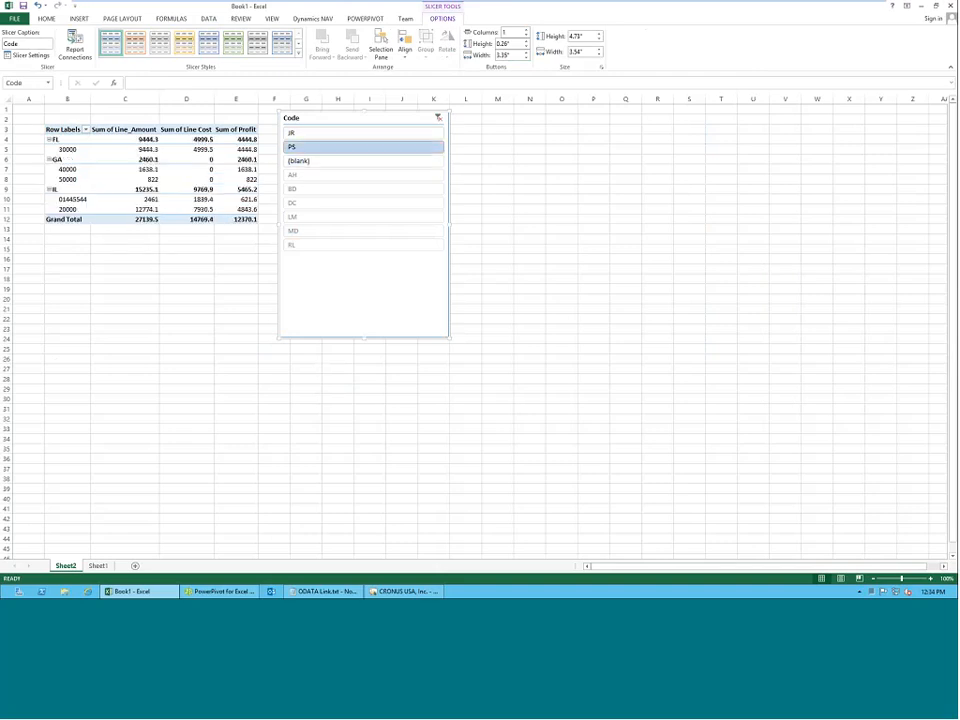
left_click(304, 133)
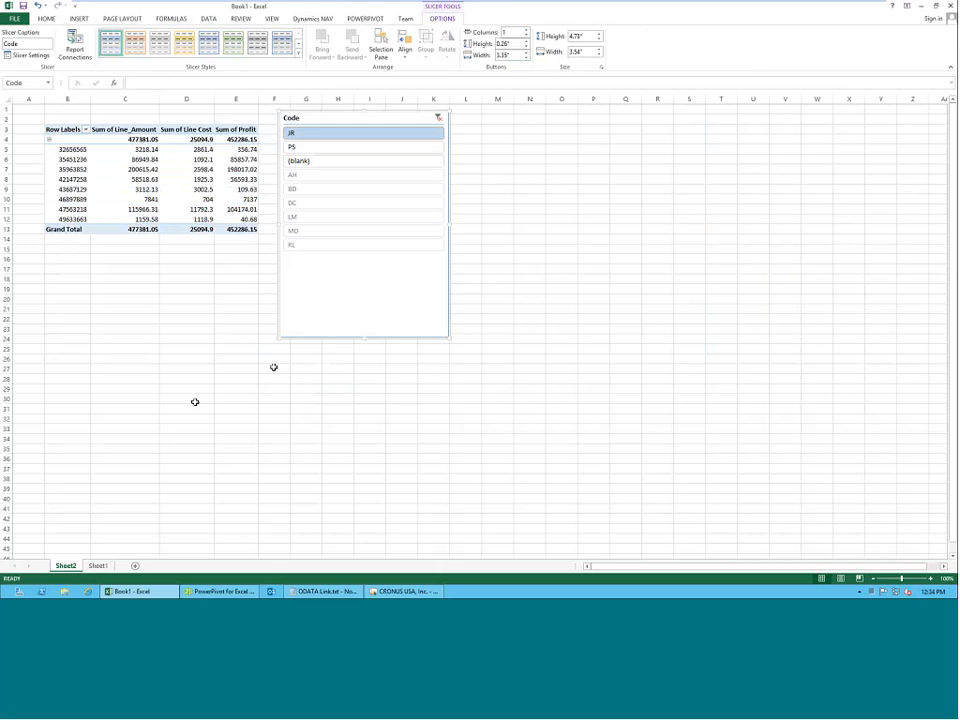
left_click(438, 119)
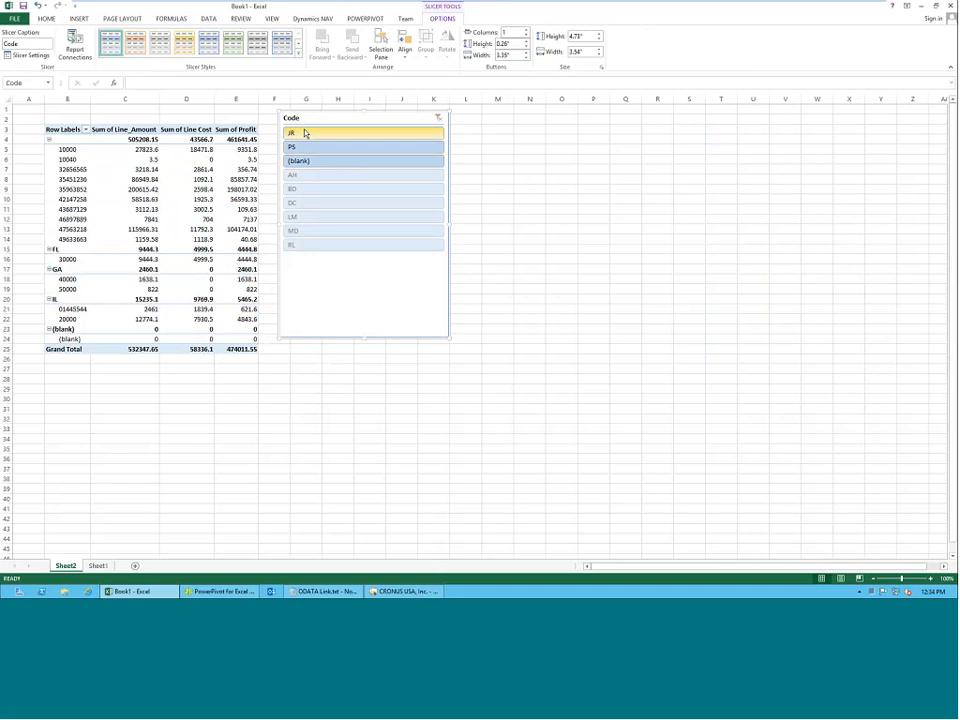
Filter the PivotTable by the codes JR and PS together and by AH alone, clearing the slicer filter after each.
left_click_drag(305, 133, 300, 147)
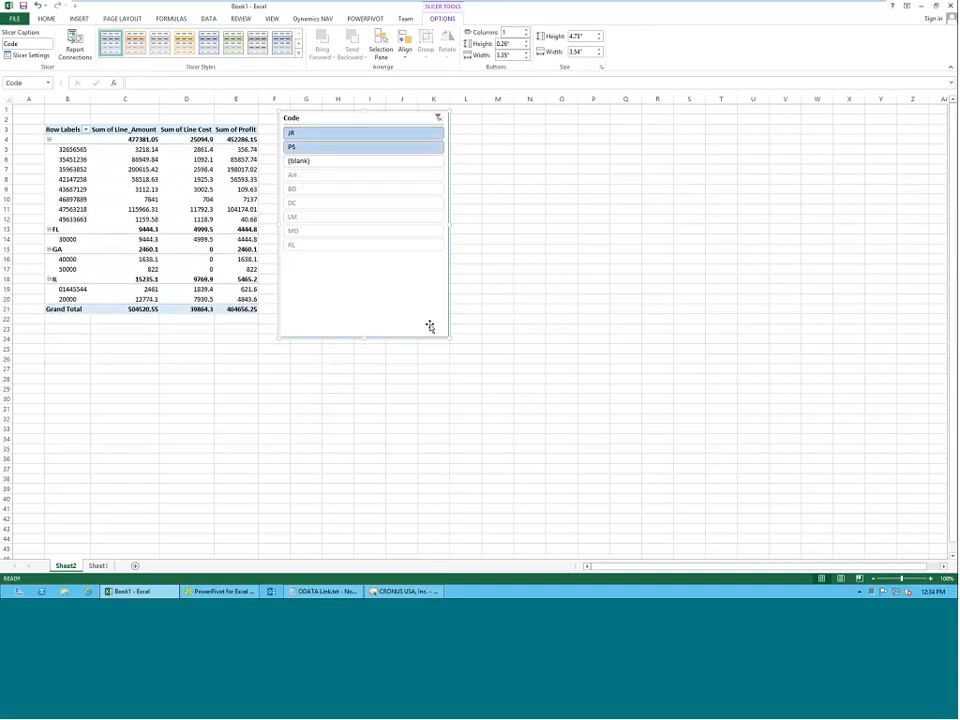
left_click(438, 119)
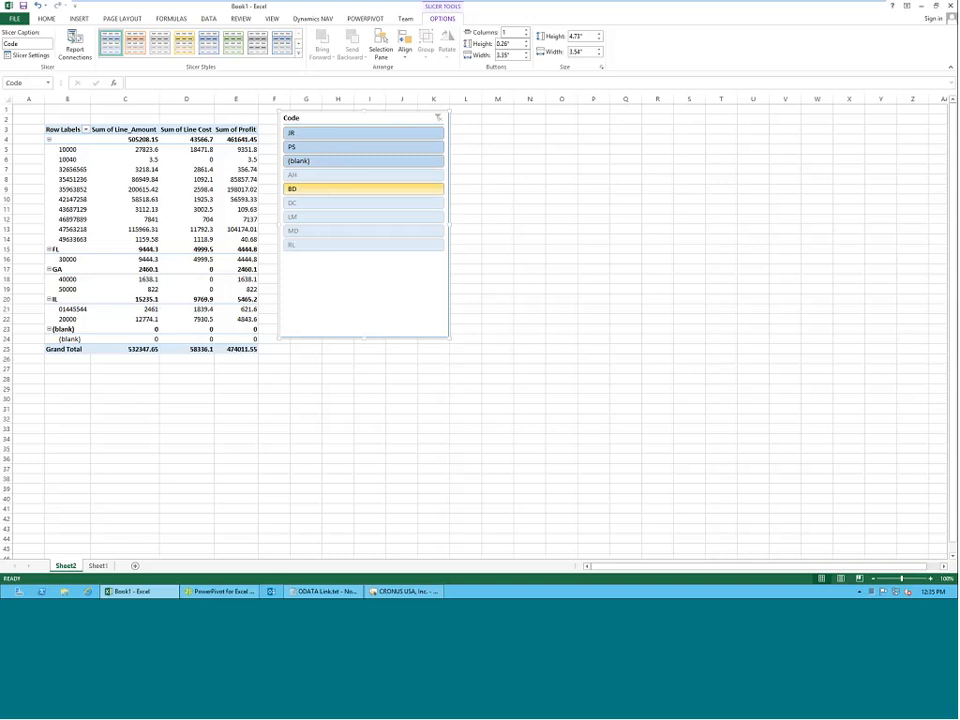
left_click(317, 176)
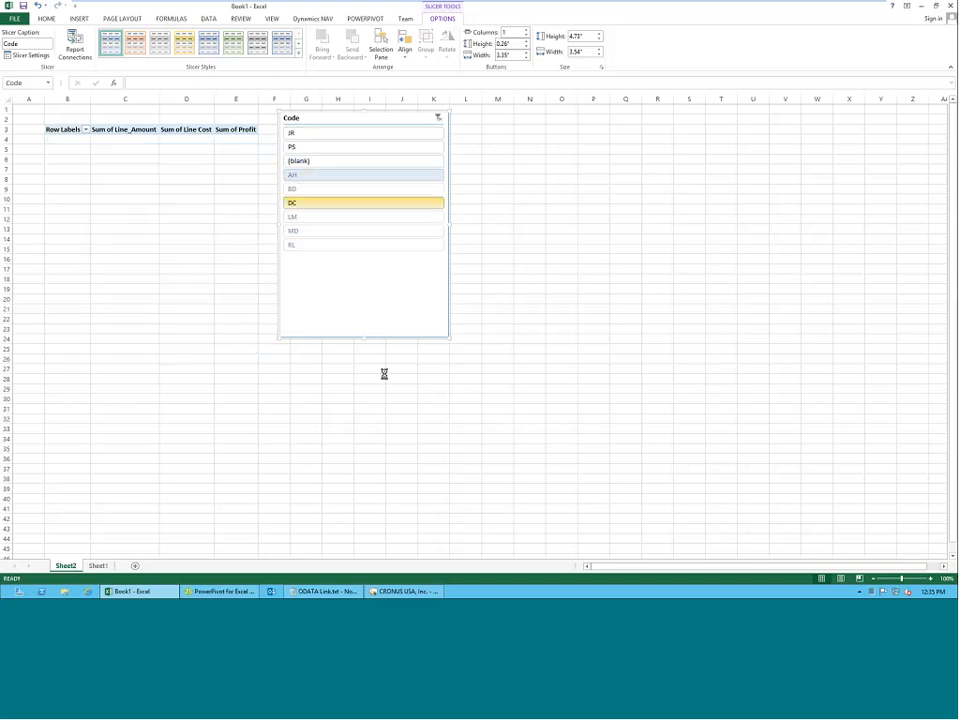
left_click(438, 119)
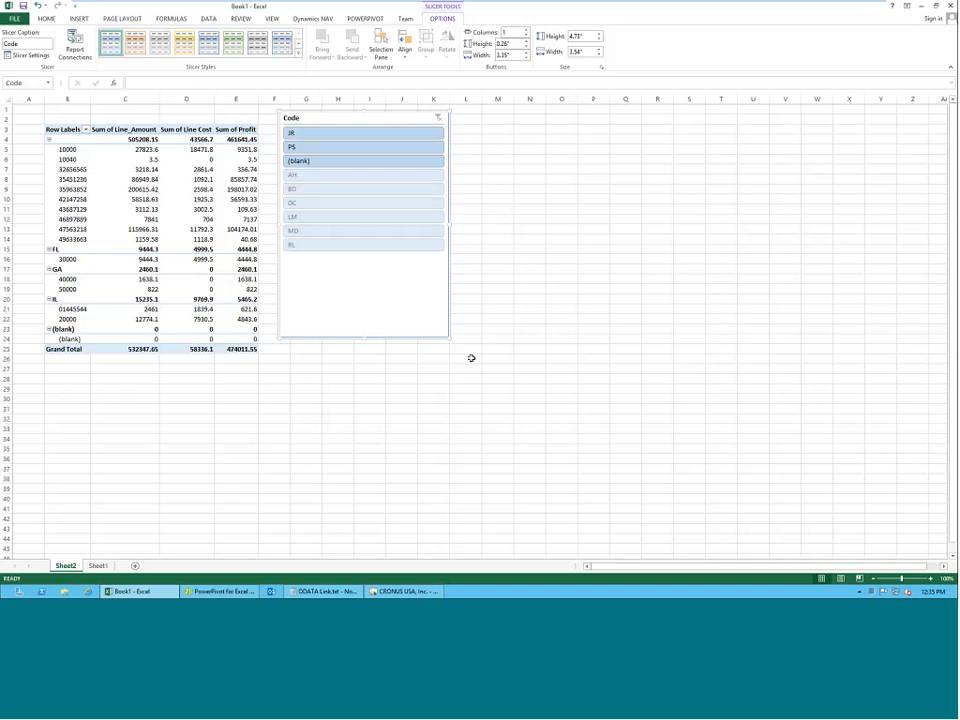
Switch to PowerPivot and try to create a relationship from No in Cust to the lookup column Sell_to_Customer_No in SIL.
left_click(224, 592)
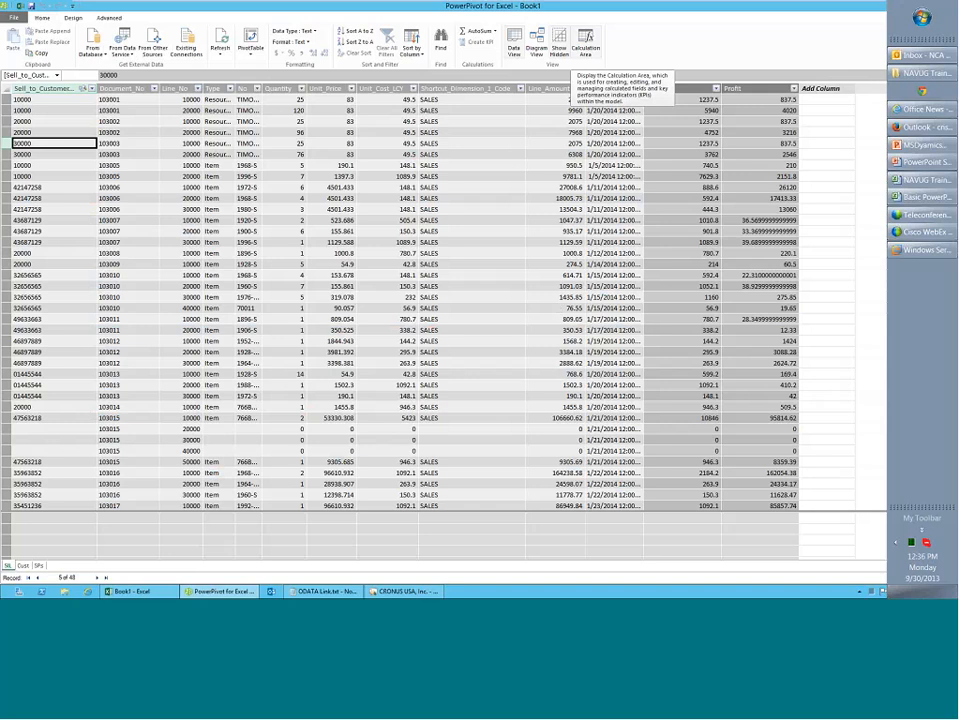
left_click(133, 340)
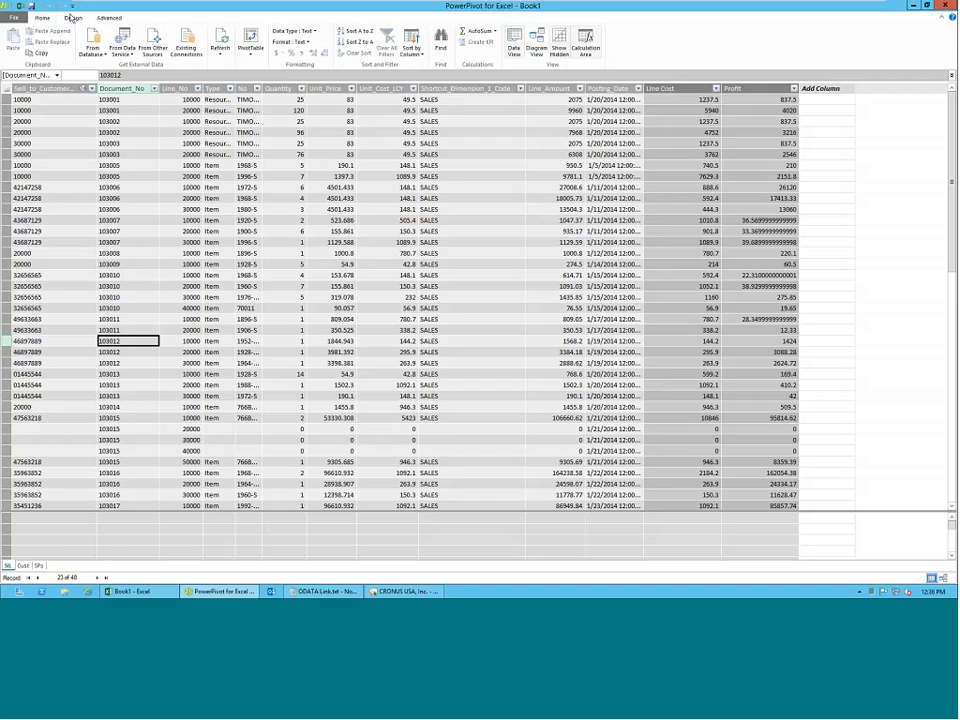
left_click(72, 18)
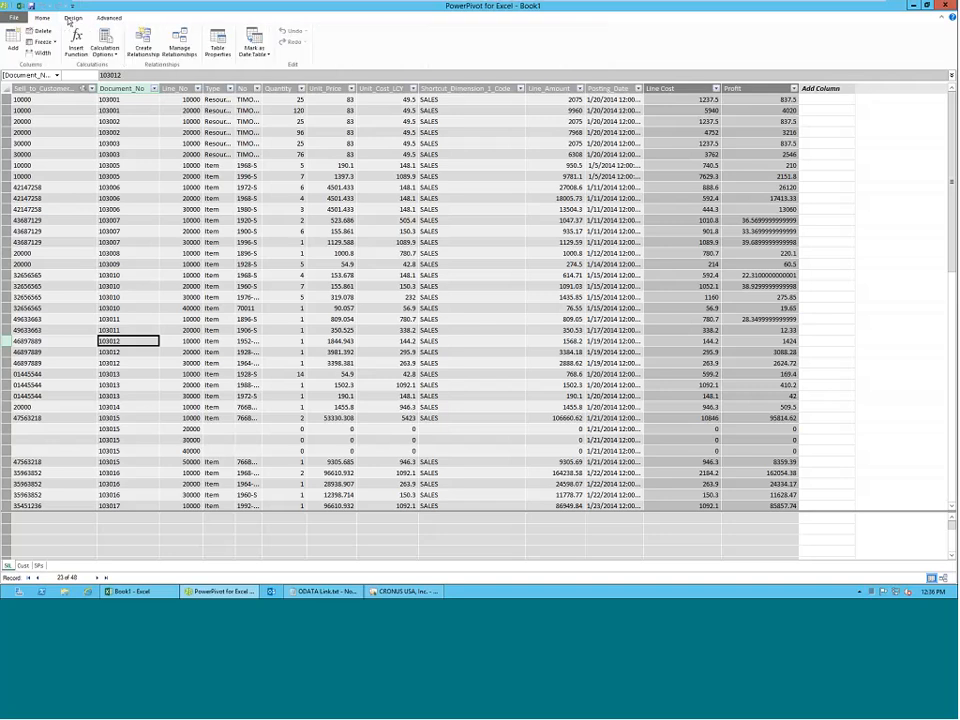
left_click(144, 50)
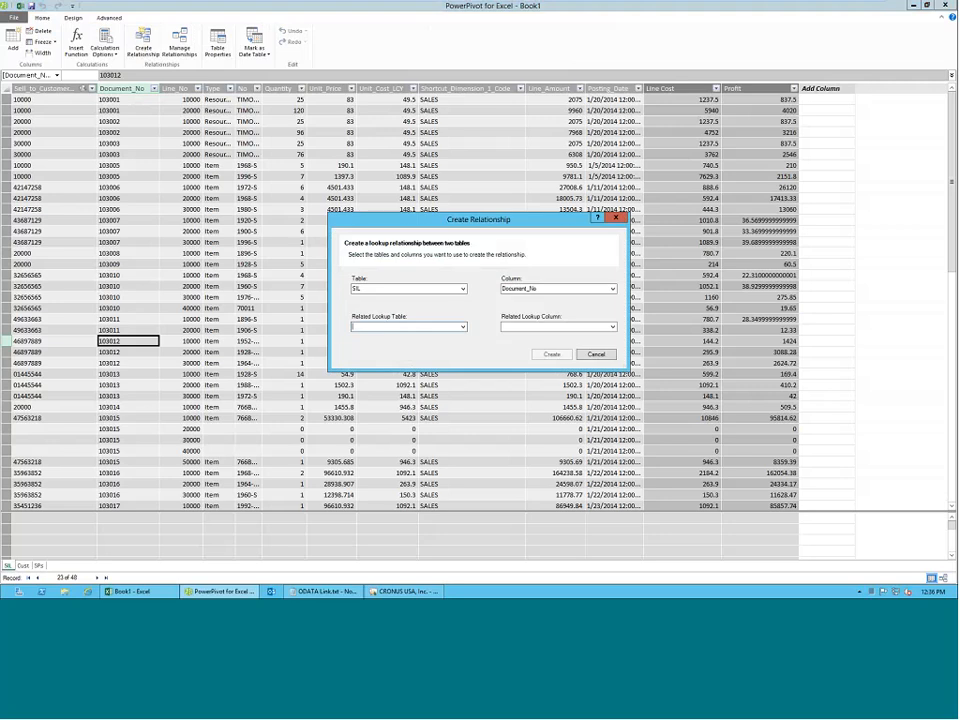
left_click(415, 289)
left_click(390, 307)
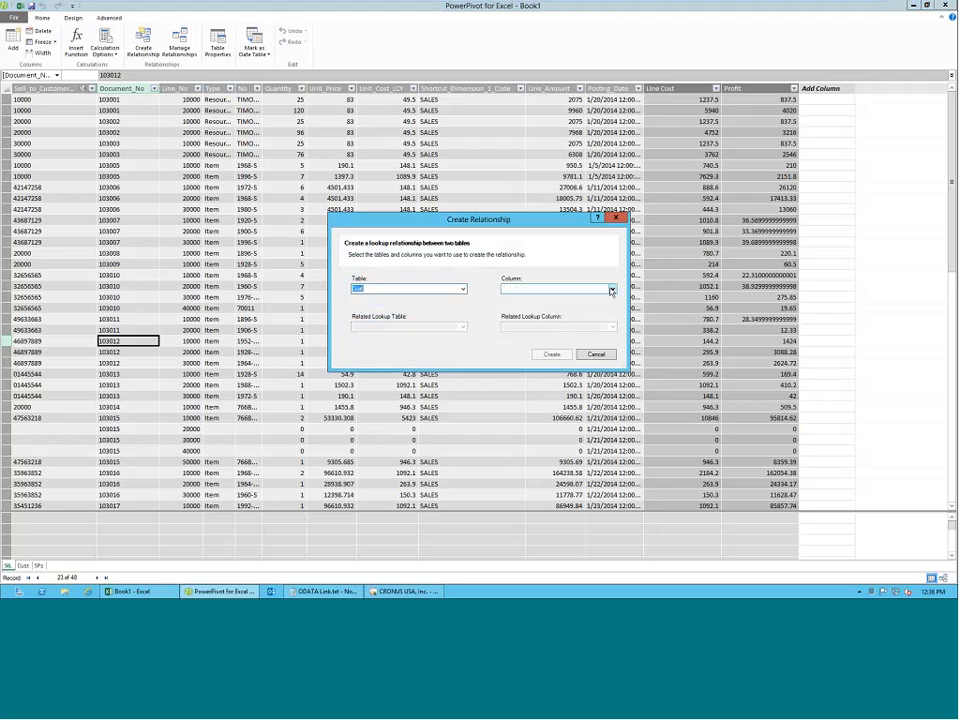
left_click(611, 291)
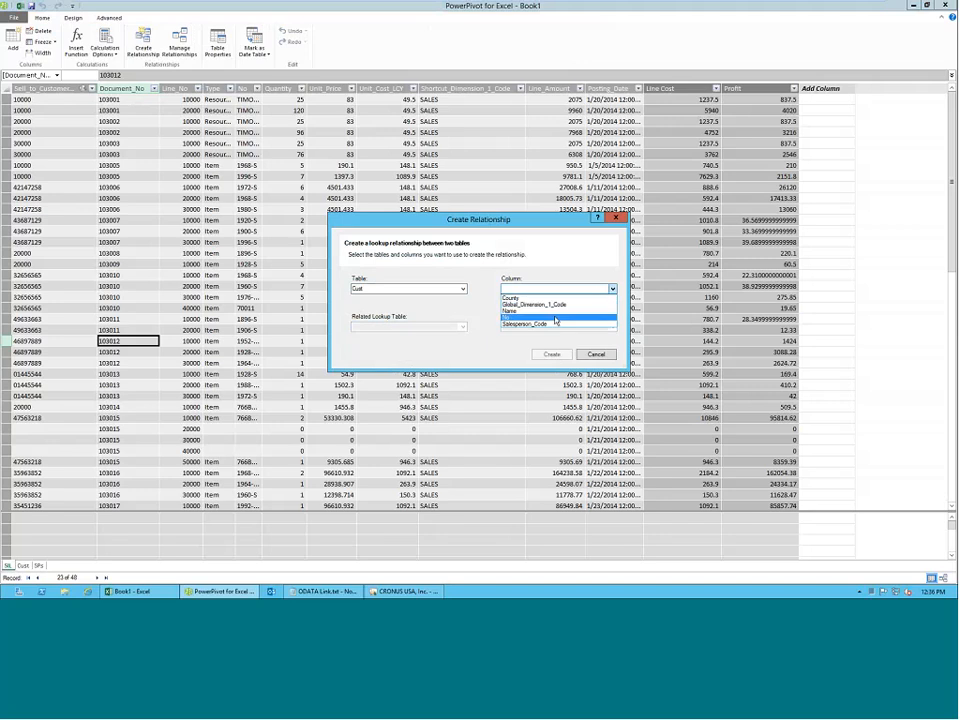
left_click(575, 315)
left_click(459, 325)
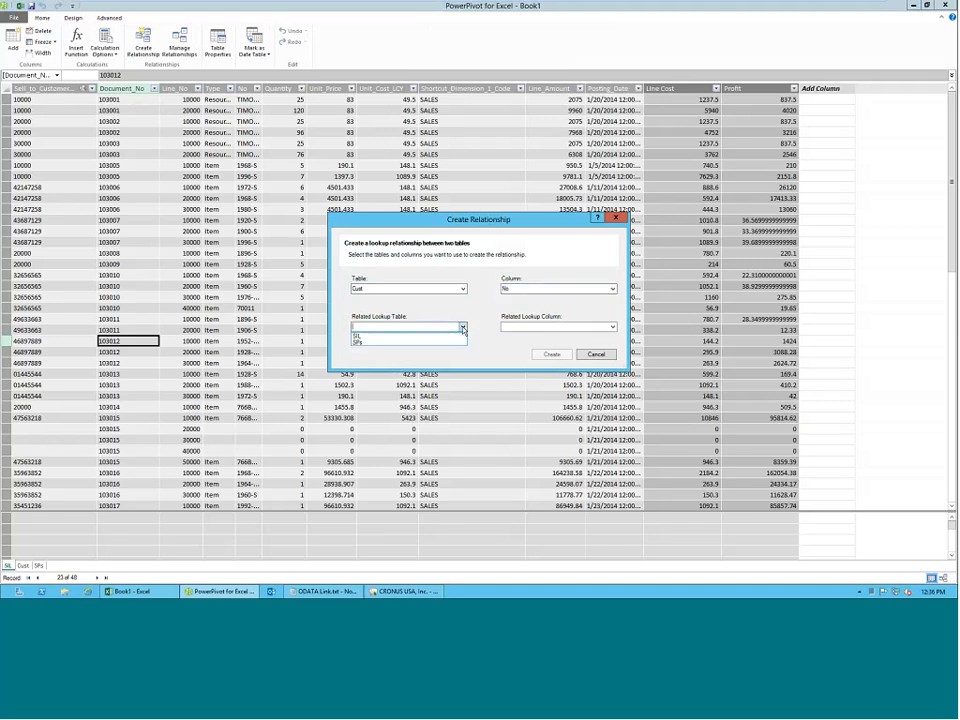
left_click(430, 337)
left_click(612, 326)
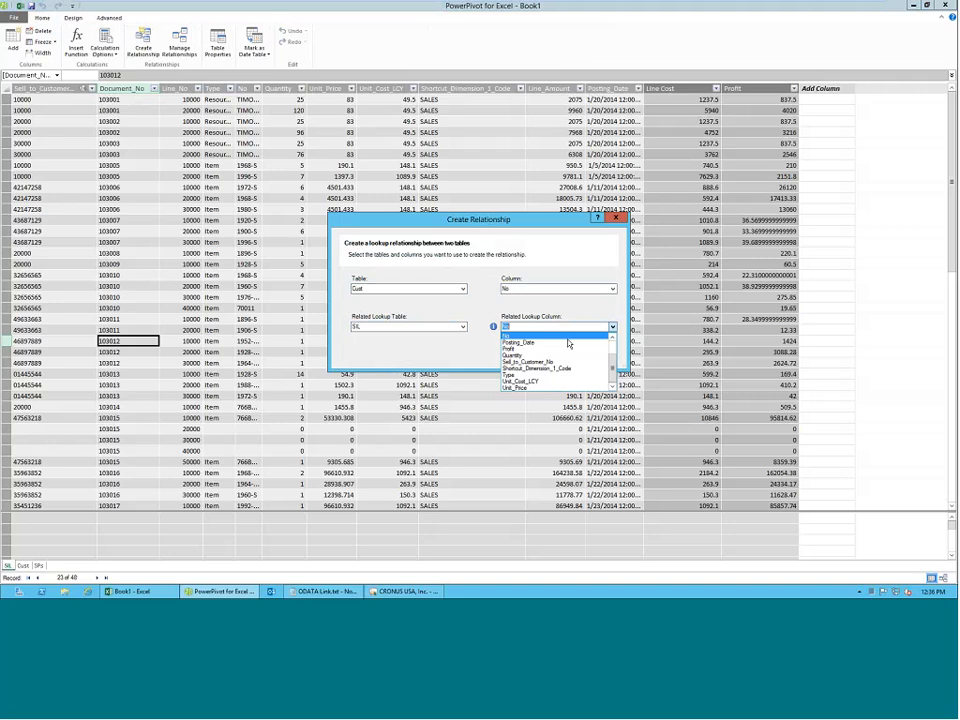
left_click(565, 362)
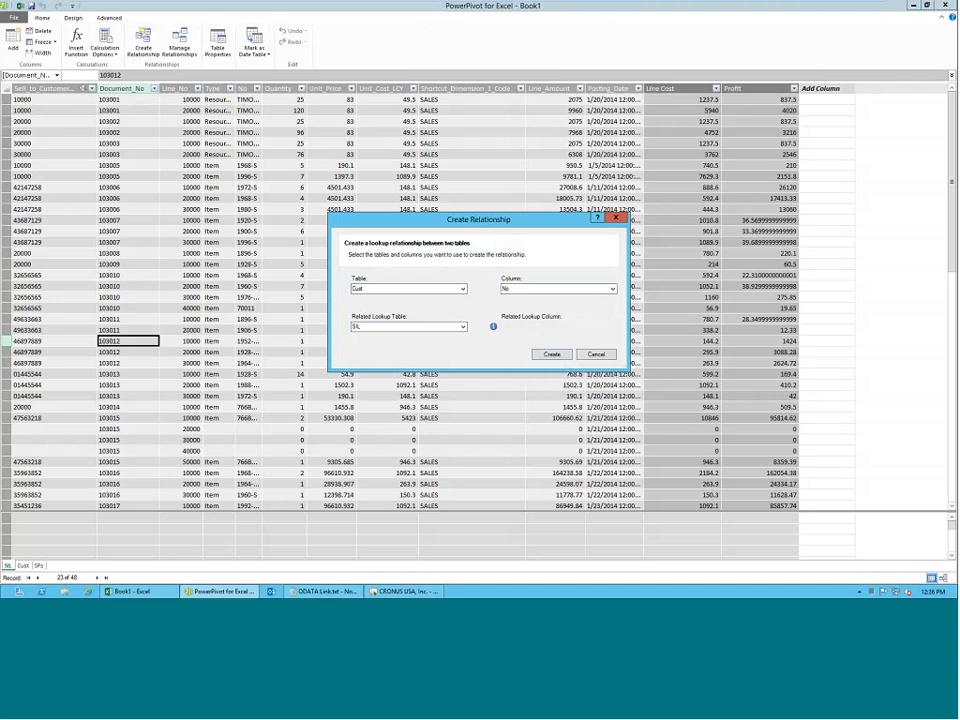
mouse_move(493, 328)
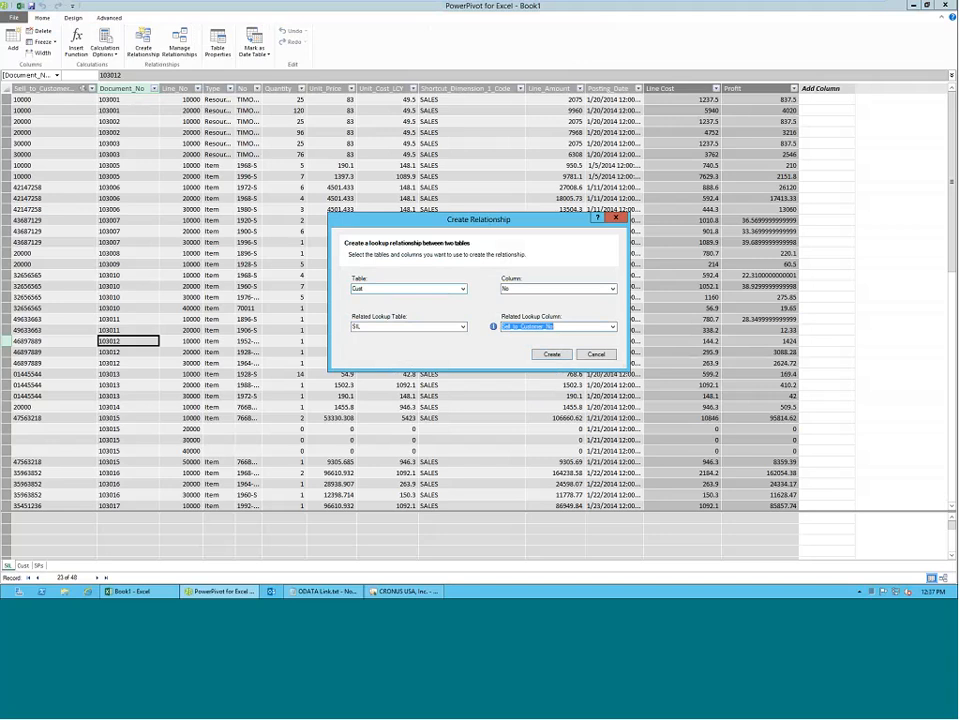
left_click(552, 354)
Review the table relationships in the model diagram, and switch to the Excel workbook to filter the PivotTable by code JR with the slicer.
left_click(41, 19)
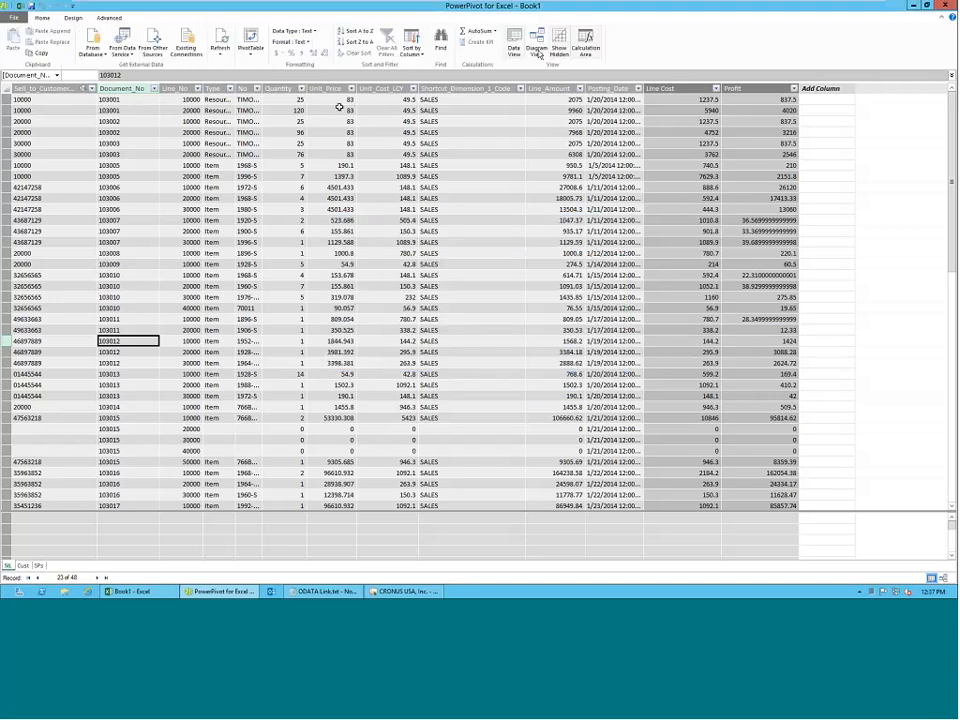
left_click(537, 48)
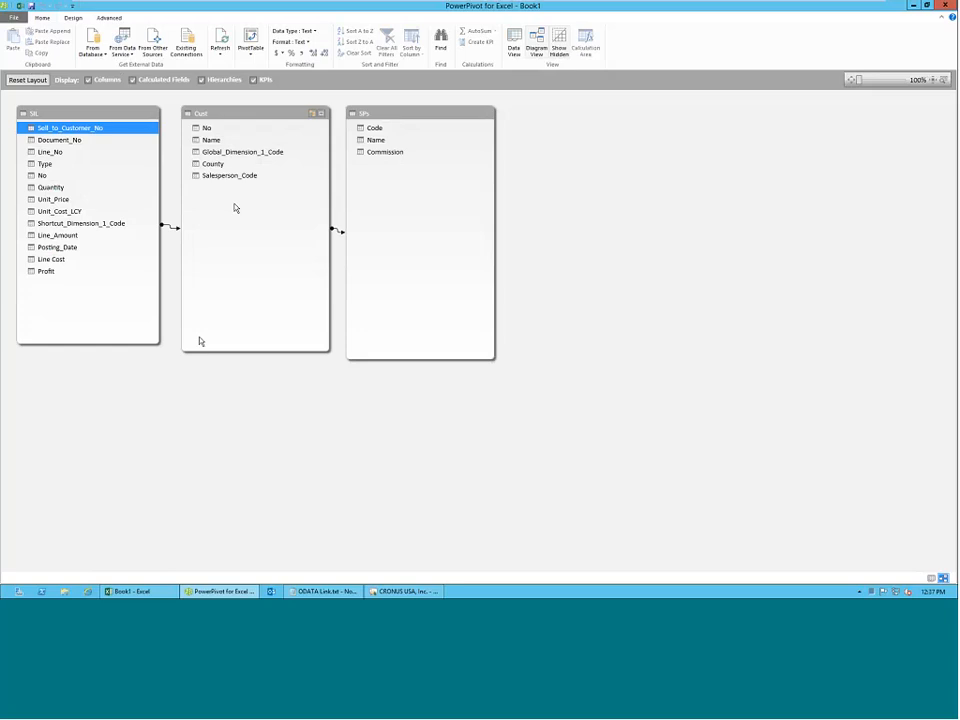
left_click(124, 594)
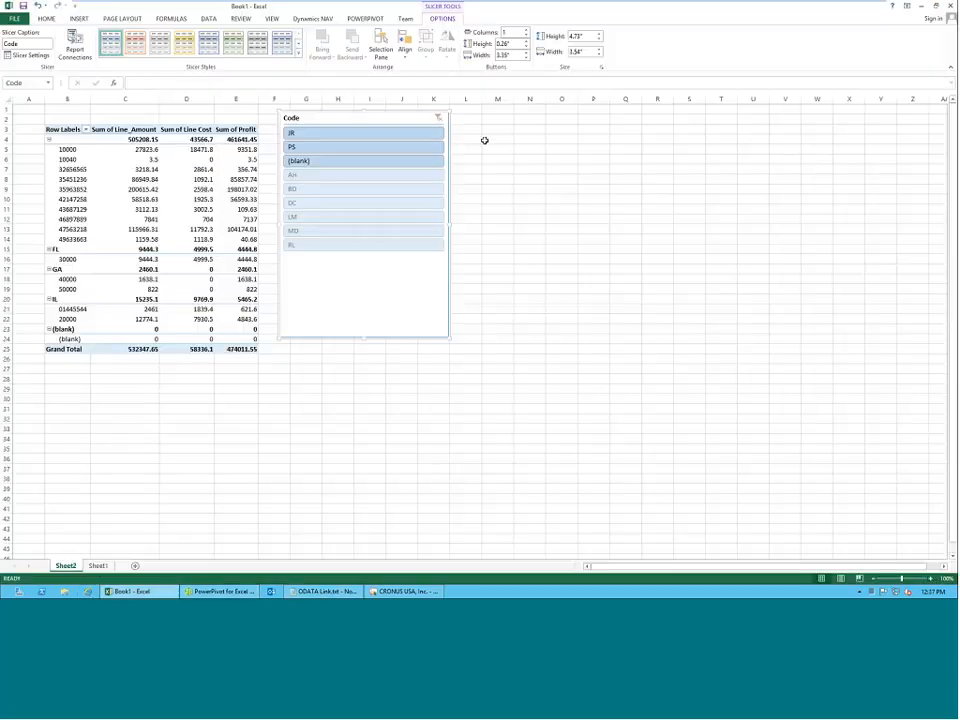
left_click(362, 133)
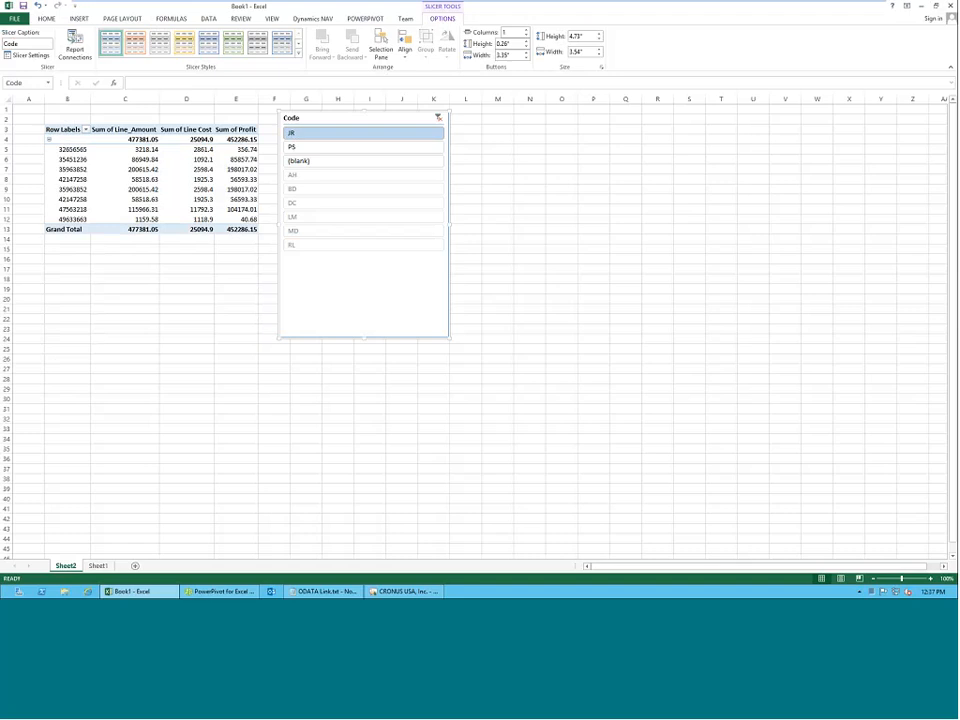
Switch to PowerPivot, show the model tables as data, and examine the customer numbers in the SIL table's Sell_to_Customer_No column.
left_click(218, 591)
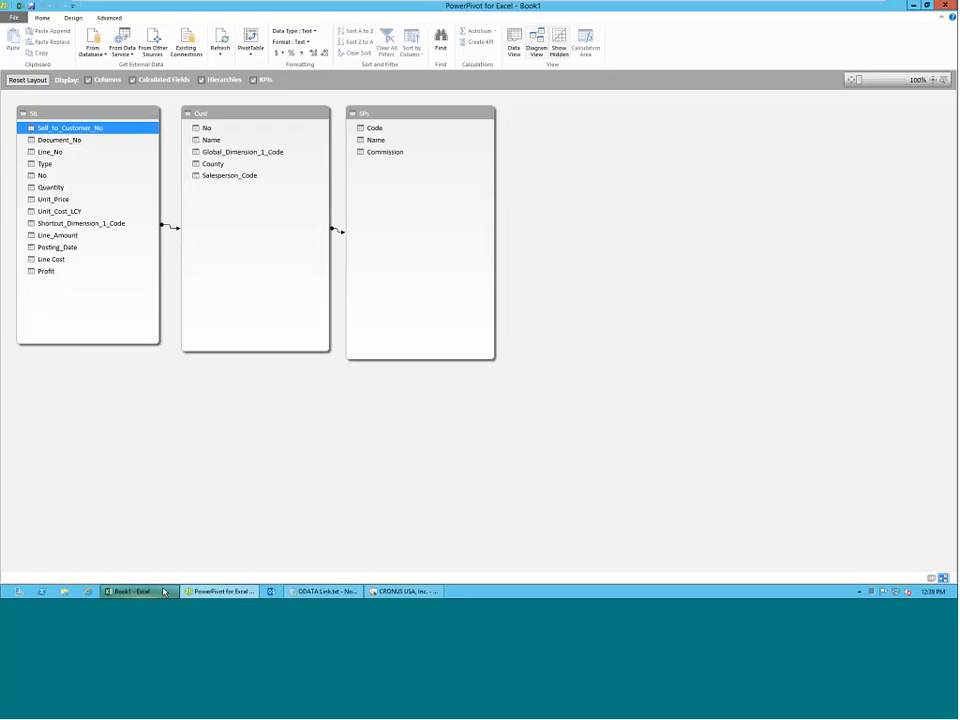
mouse_move(163, 591)
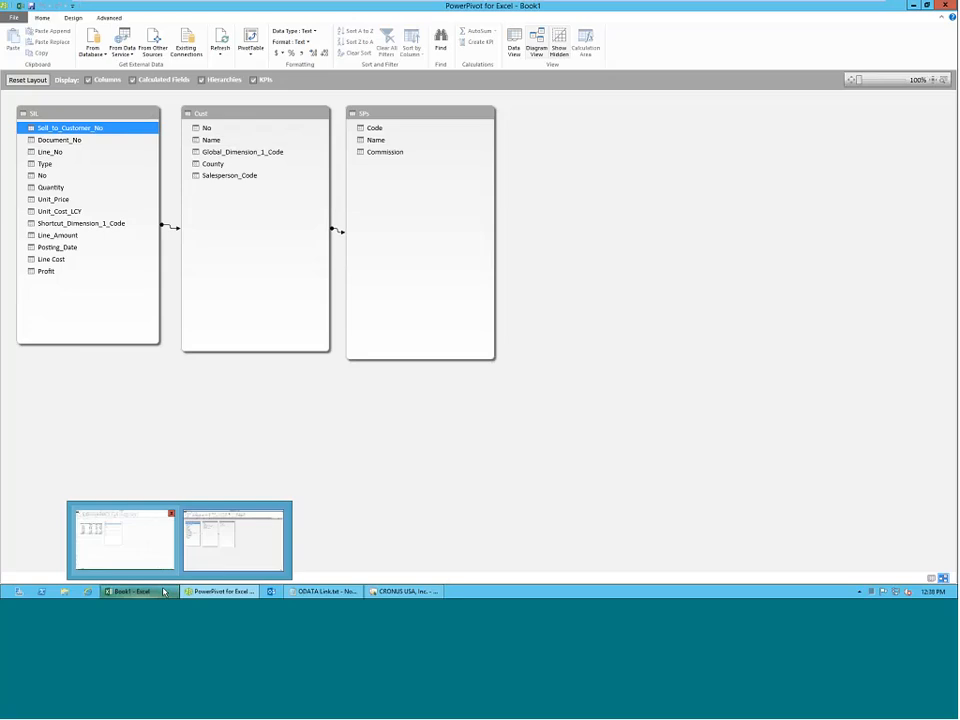
left_click(512, 42)
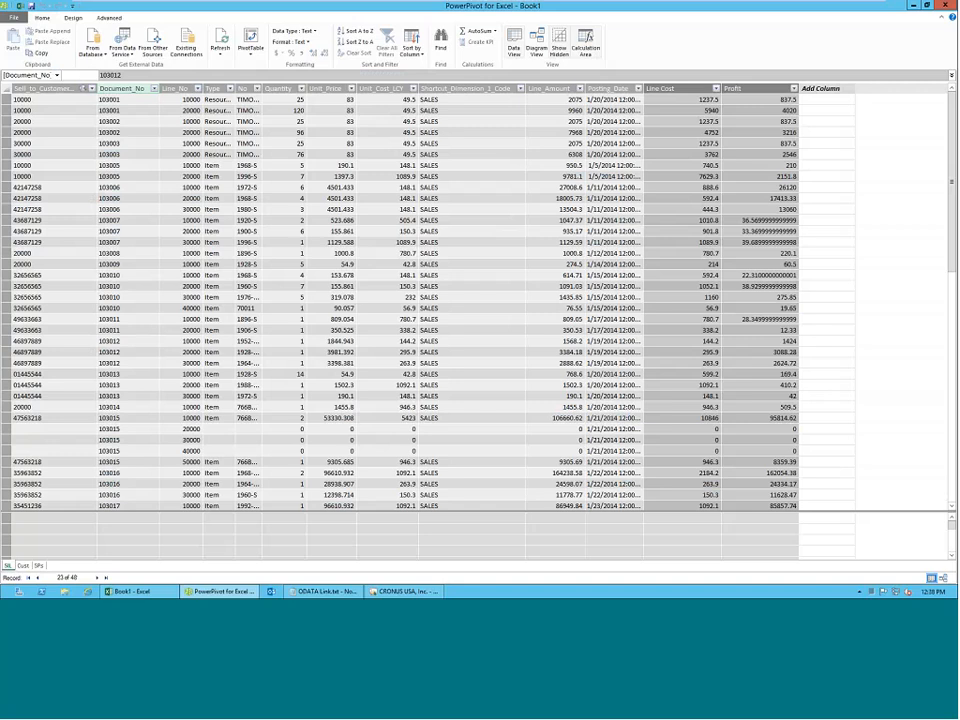
left_click(50, 121)
scroll(58, 198, "down", 4)
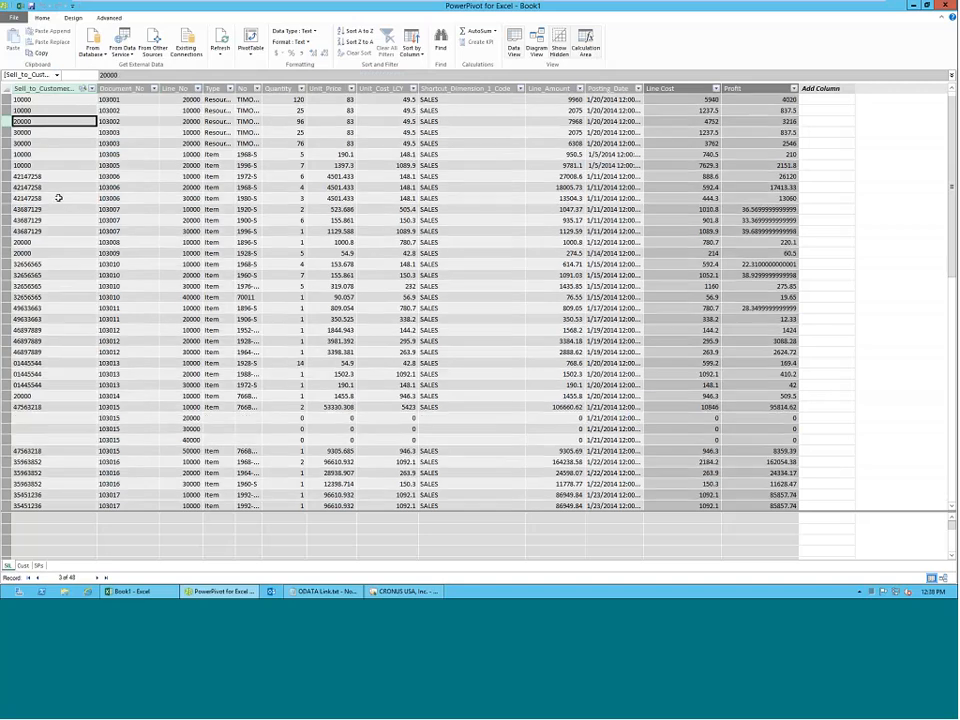
scroll(58, 198, "up", 4)
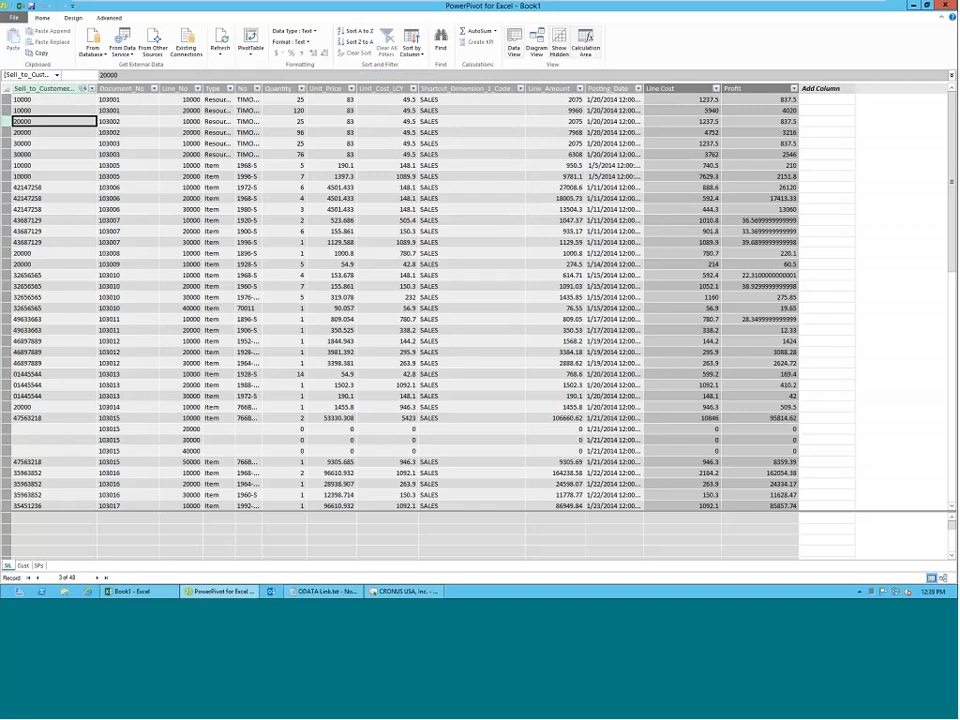
Examine the customer records and salesperson codes in the Cust table, and return to the SIL table.
mouse_move(137, 591)
left_click(23, 566)
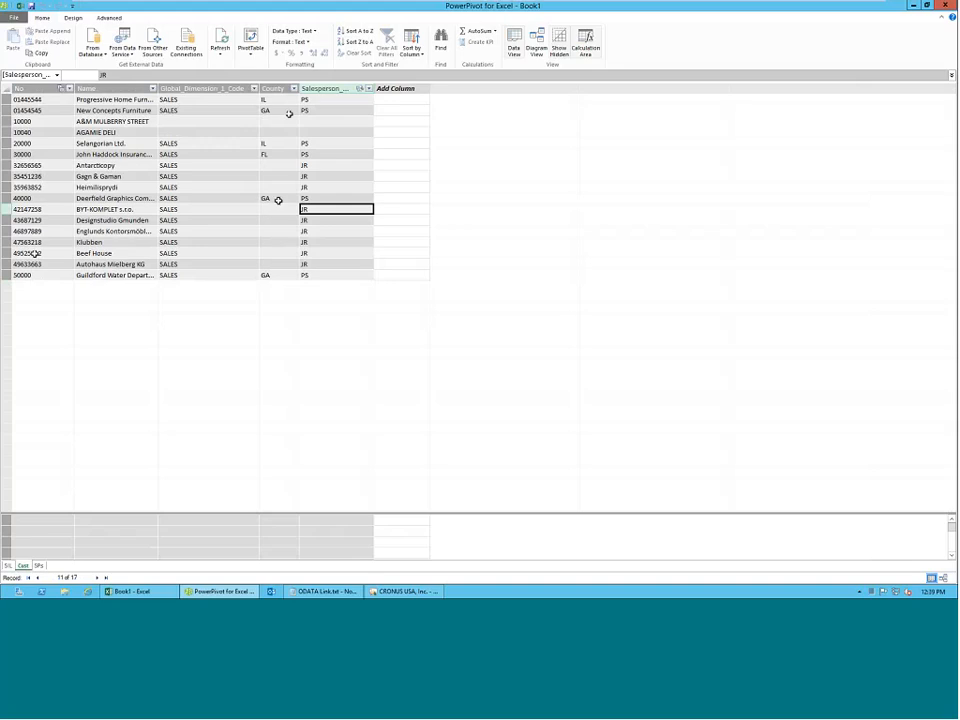
left_click(8, 566)
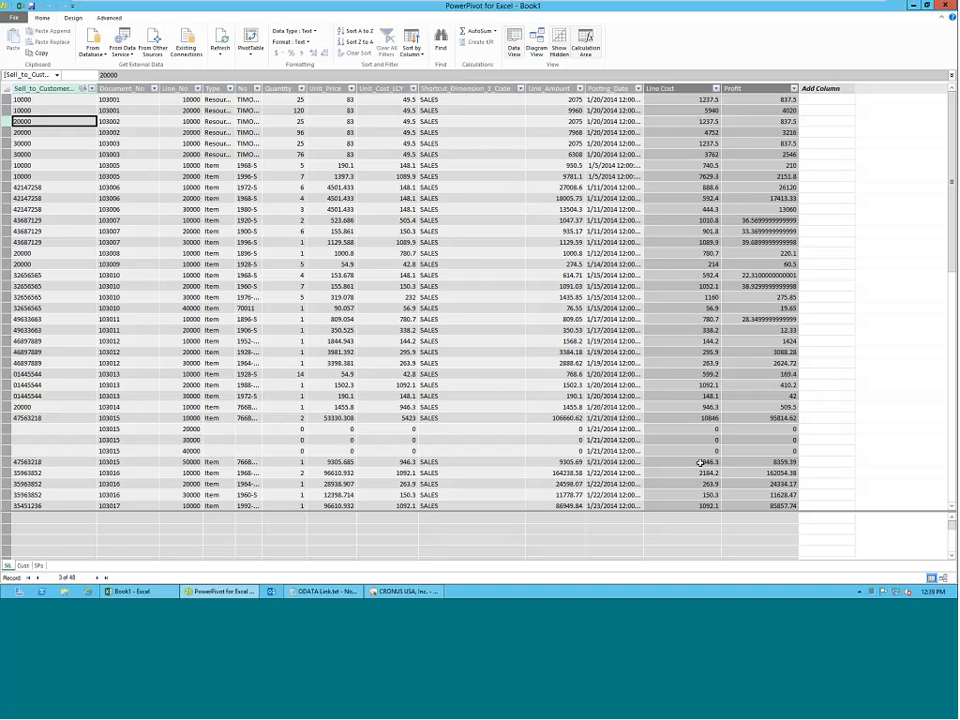
mouse_move(643, 3)
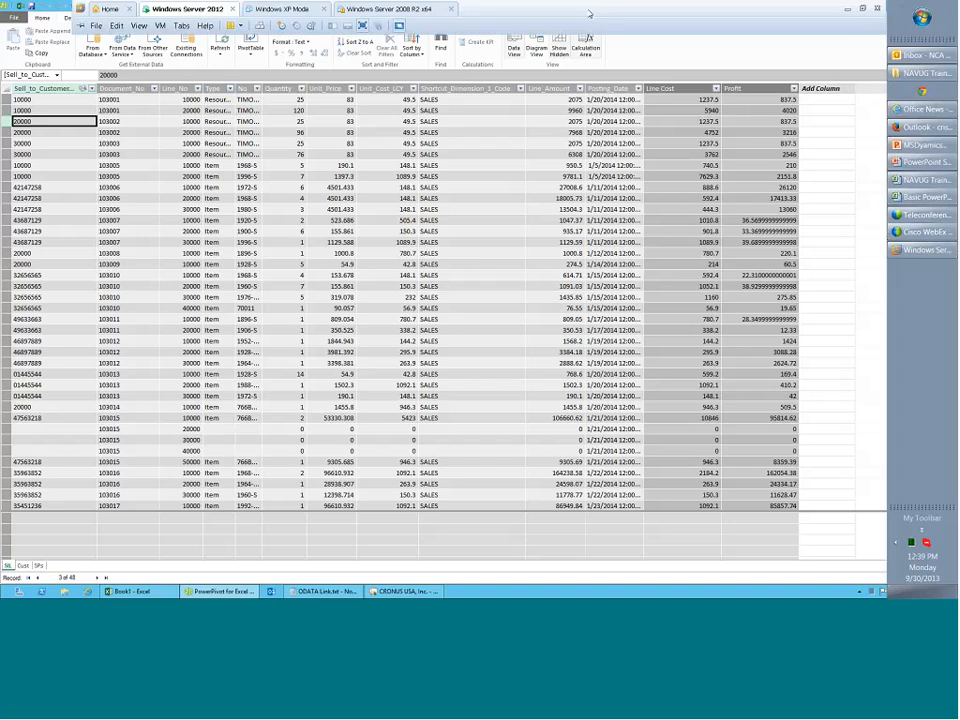
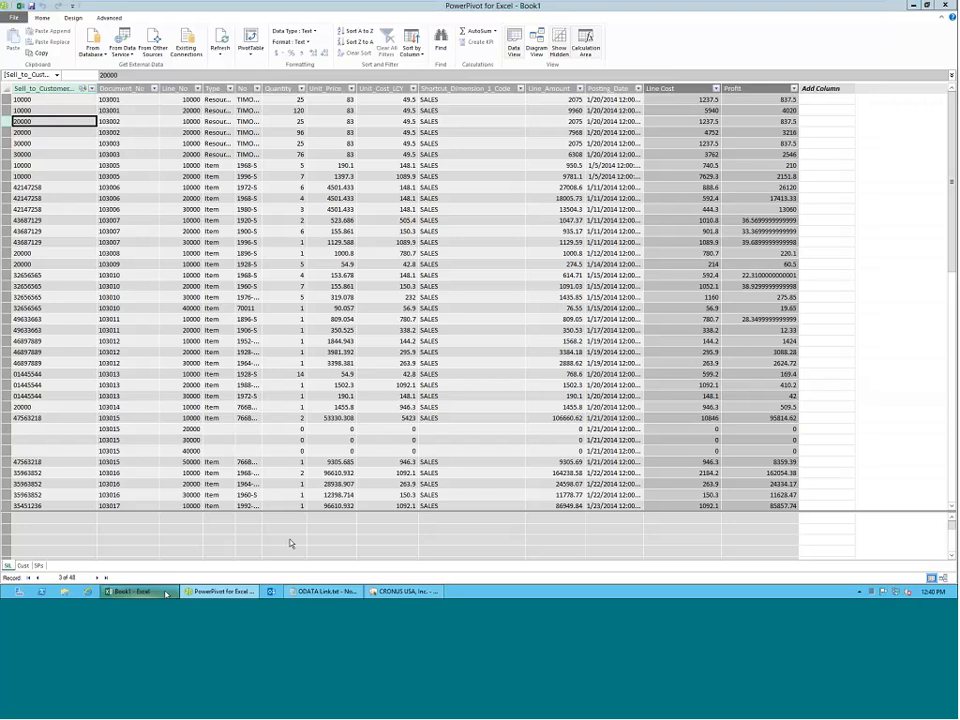
Review the filtered PivotTable in the Excel workbook and the query objects in the NAV Object Designer, and return to the workbook.
left_click(115, 592)
left_click(187, 180)
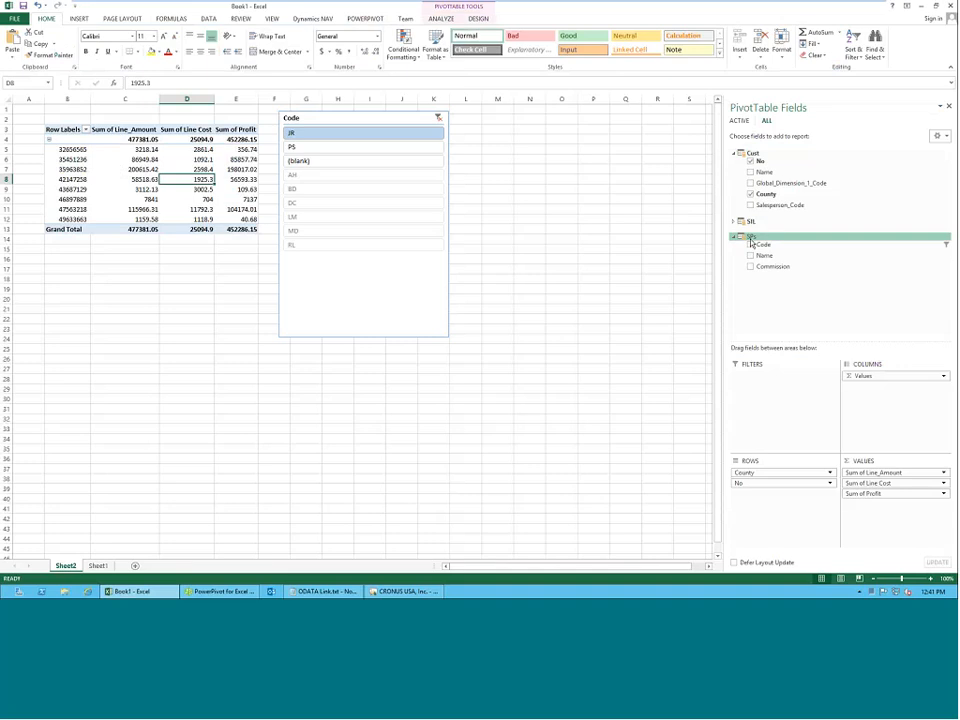
left_click(389, 592)
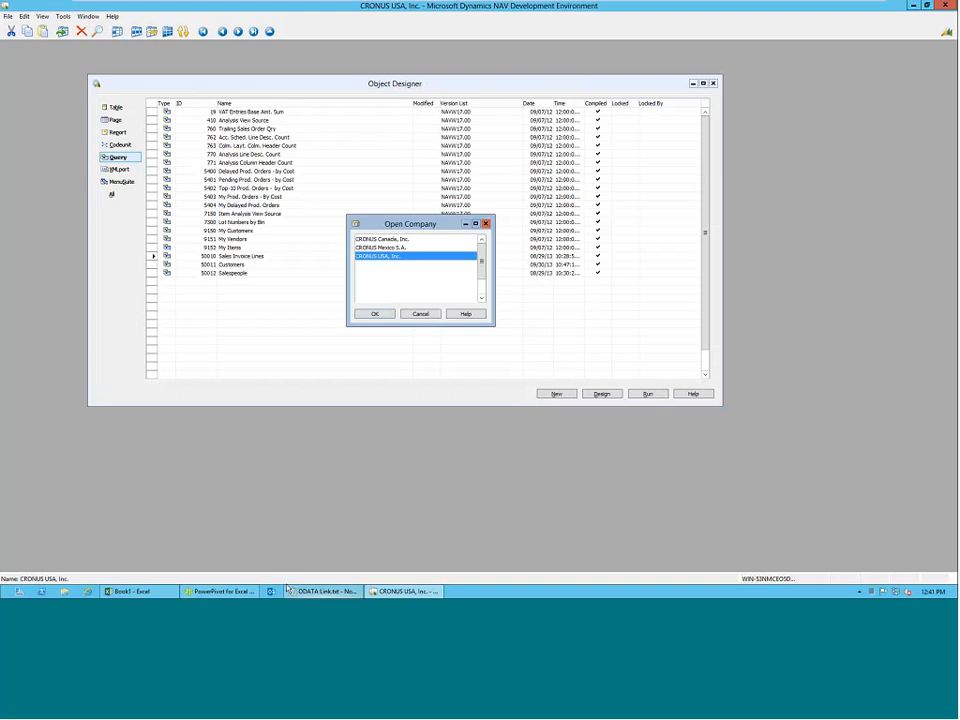
left_click(128, 592)
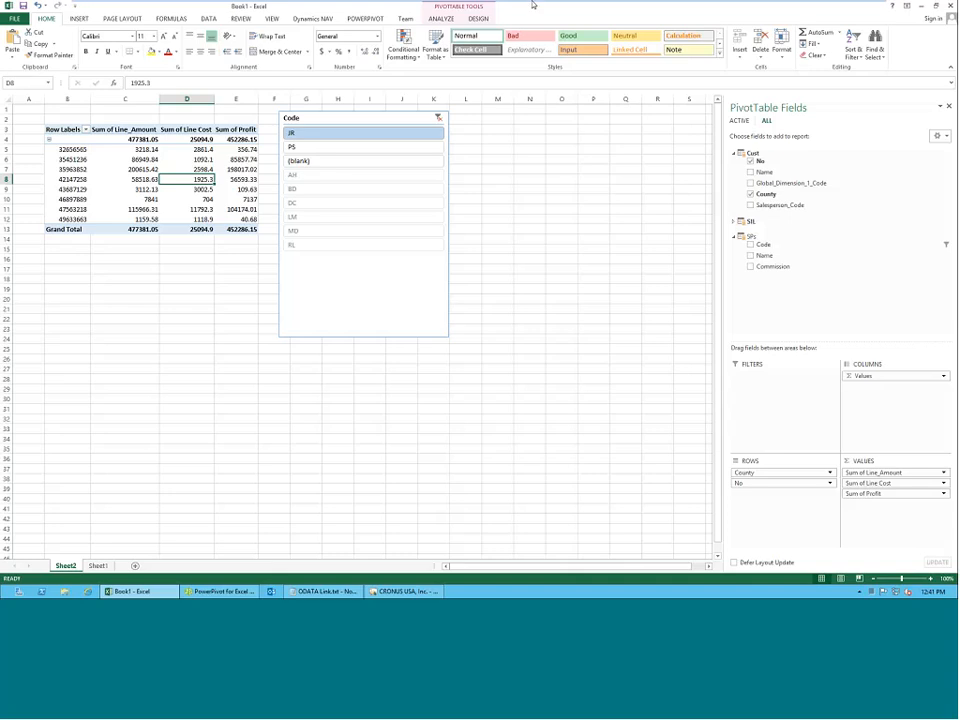
Switch to PowerPivot and browse the full function list for a new SIL column, examining ALLNOBLANKROW, CONCATENATE, CALCULATE and SUMX.
mouse_move(591, 17)
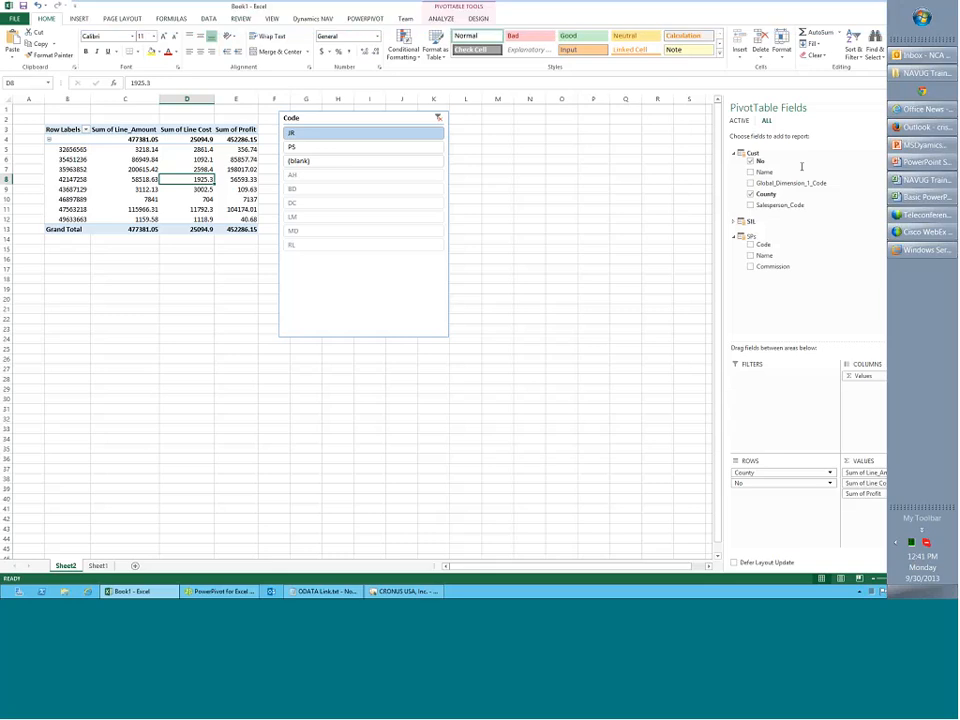
left_click(210, 592)
left_click(824, 89)
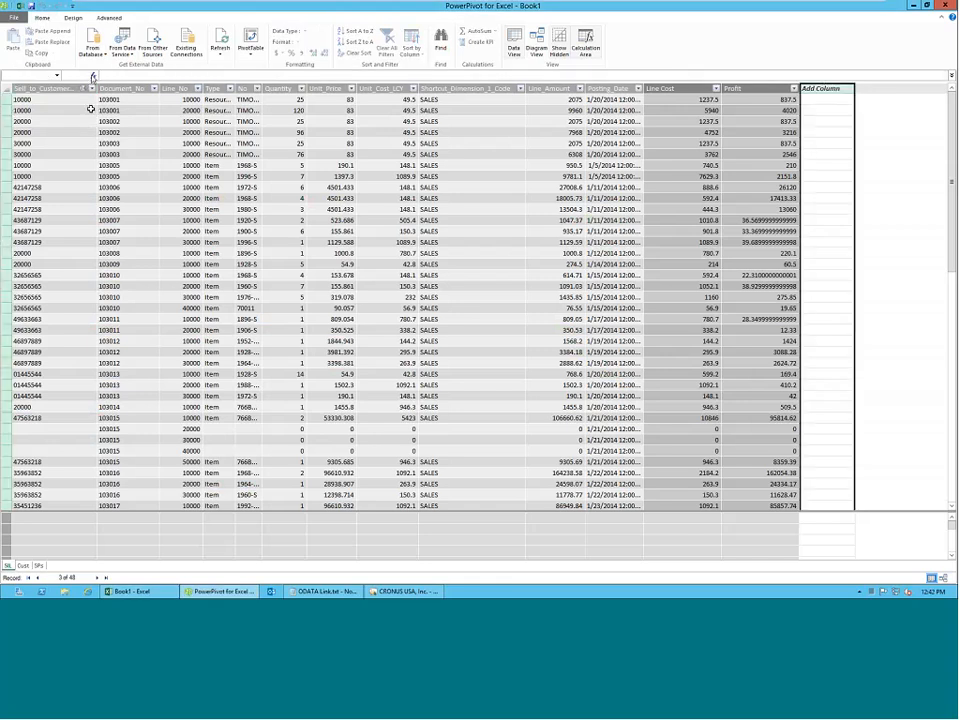
left_click(92, 75)
left_click(444, 264)
left_click(434, 236)
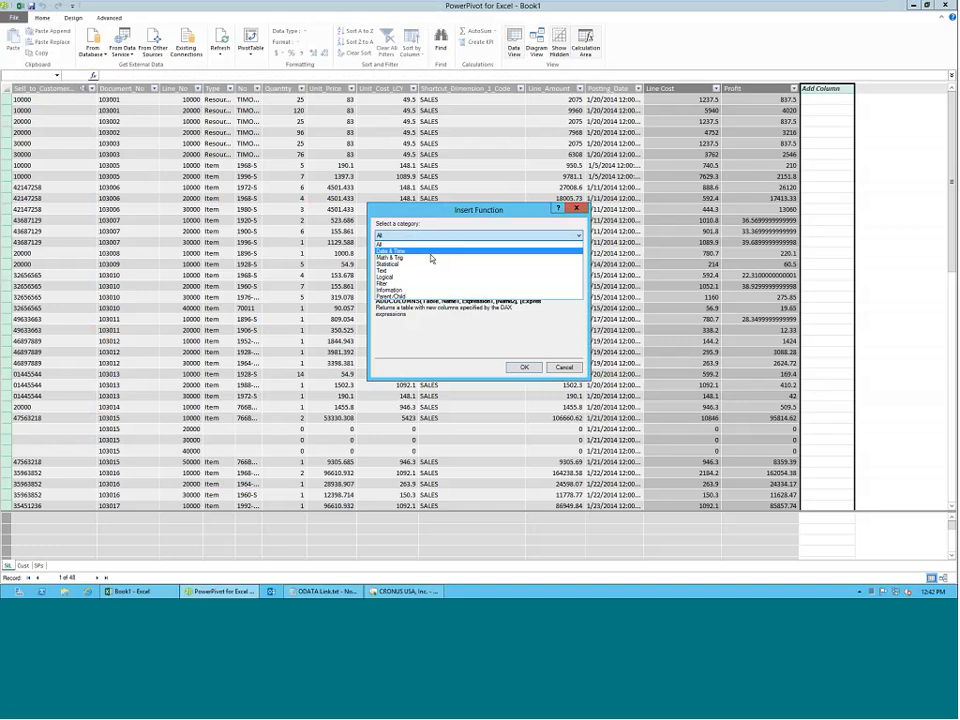
left_click(422, 336)
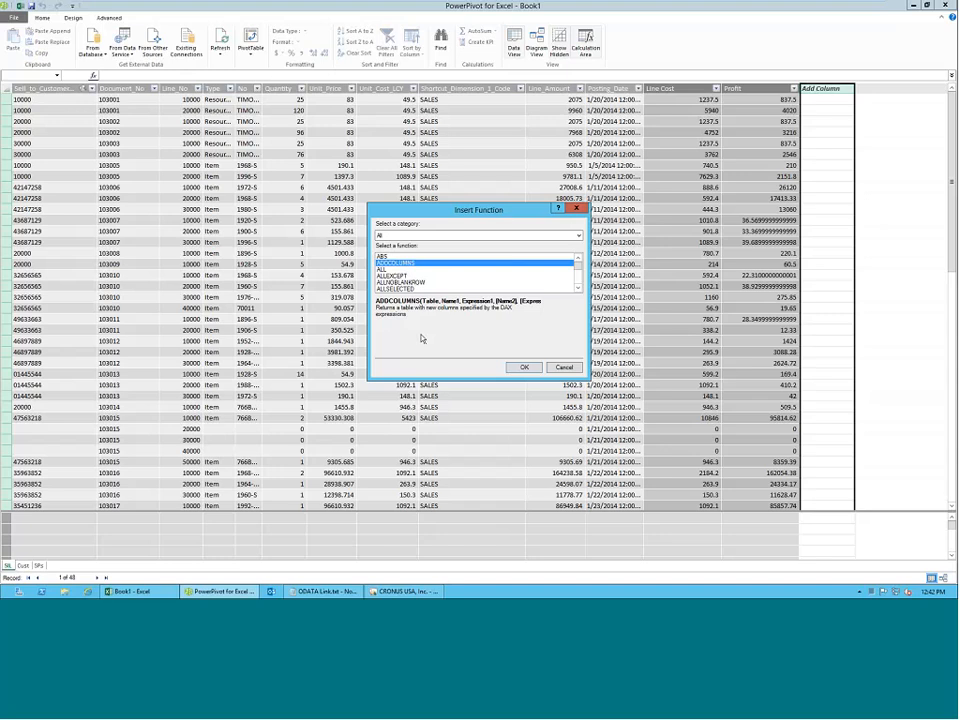
left_click(402, 282)
scroll(405, 286, "down", 2)
scroll(405, 286, "down", 3)
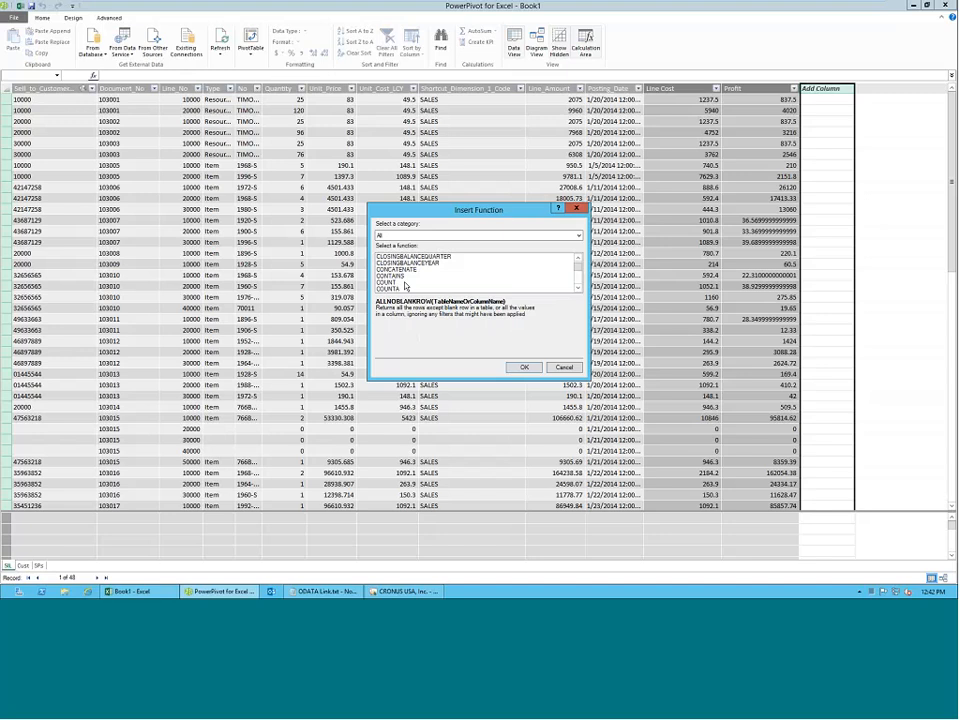
left_click(424, 269)
scroll(428, 278, "up", 2)
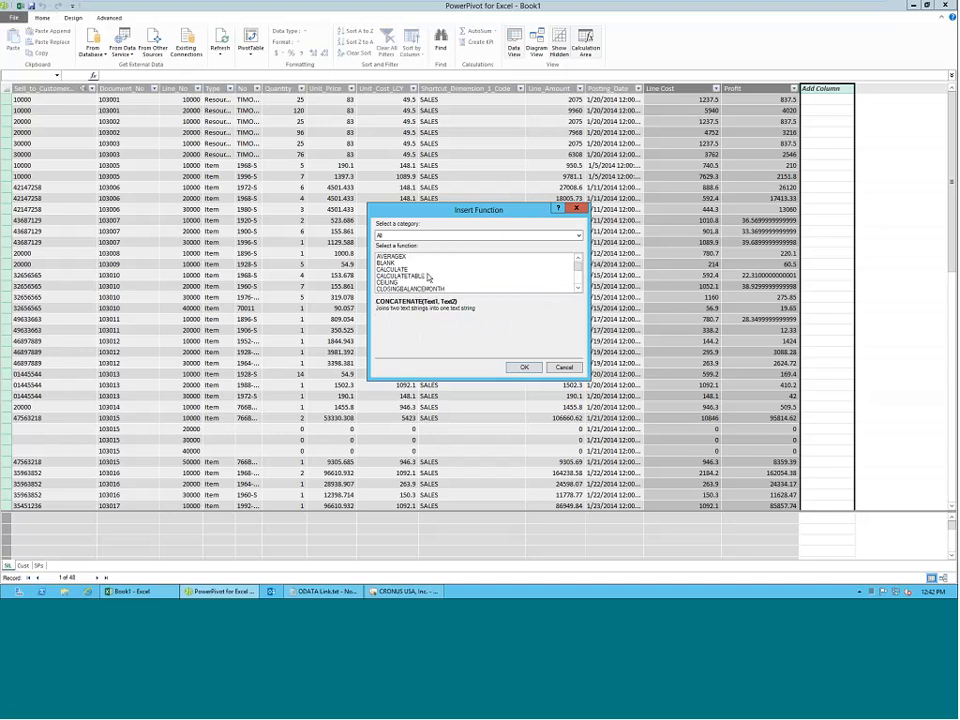
left_click(423, 270)
scroll(425, 275, "down", 4)
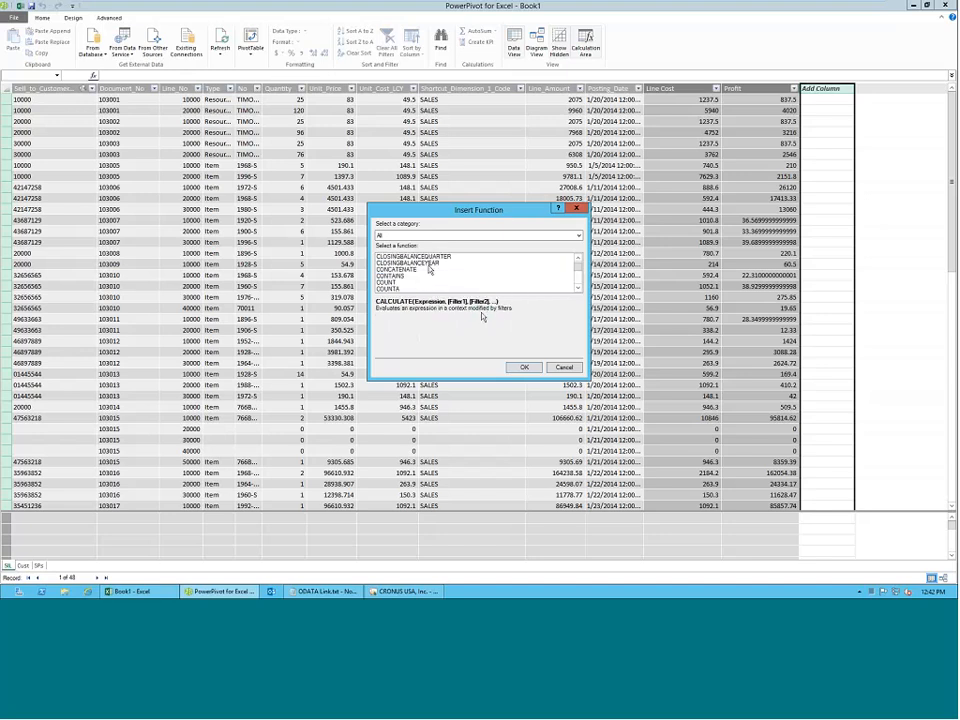
scroll(428, 269, "down", 15)
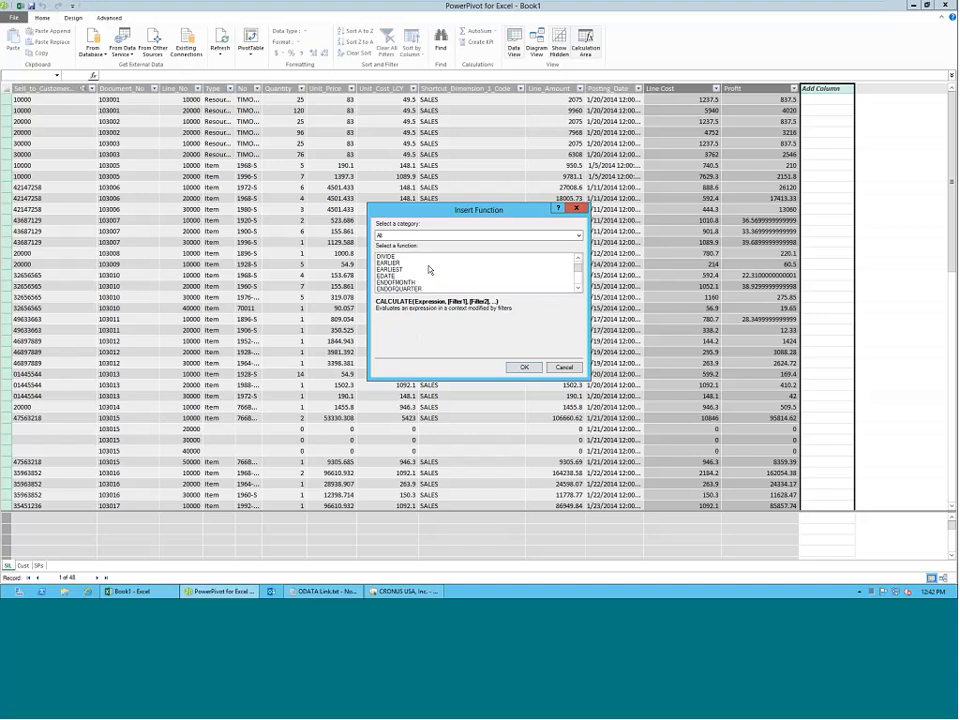
scroll(429, 269, "down", 15)
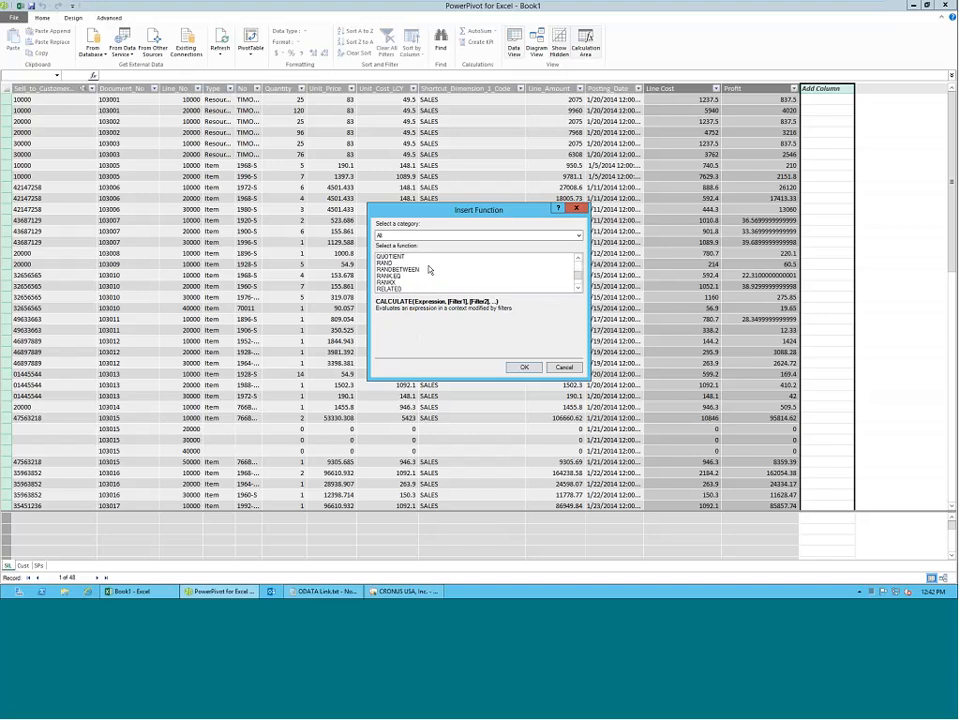
scroll(429, 269, "down", 3)
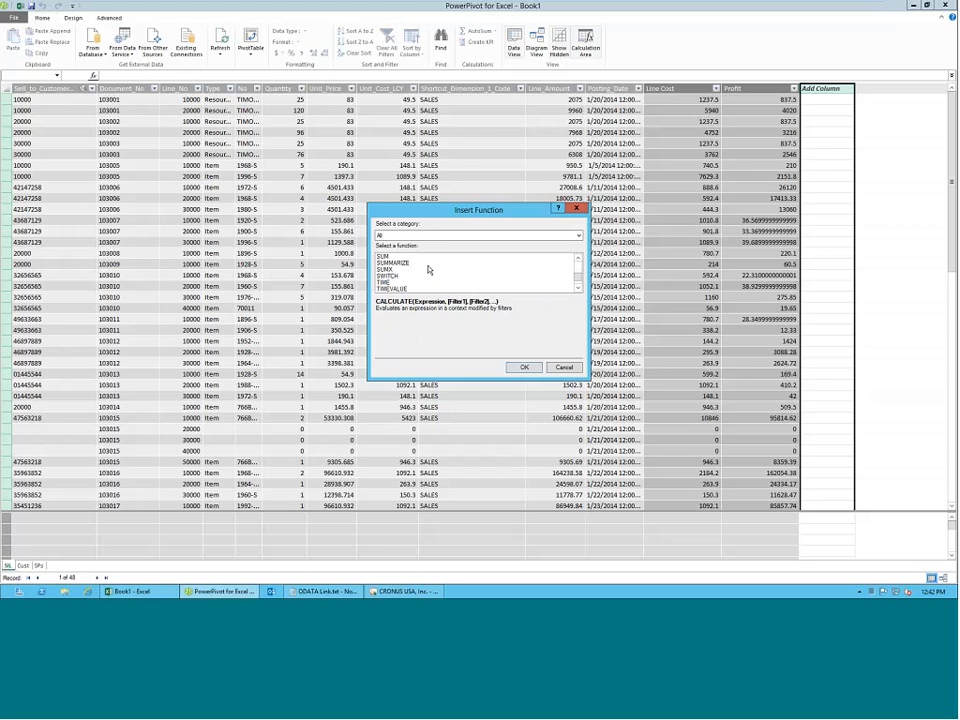
left_click(388, 257)
left_click(424, 270)
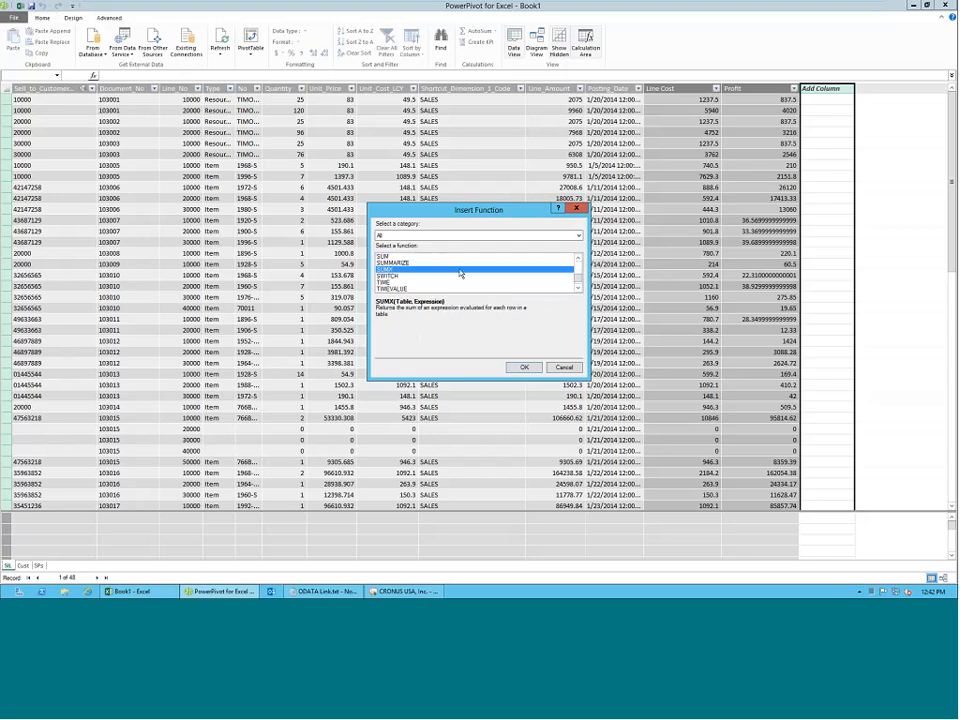
Browse the Filter category of functions, including ALLNOBLANKROW and FILTER, and leave the new column's formula empty.
left_click(456, 235)
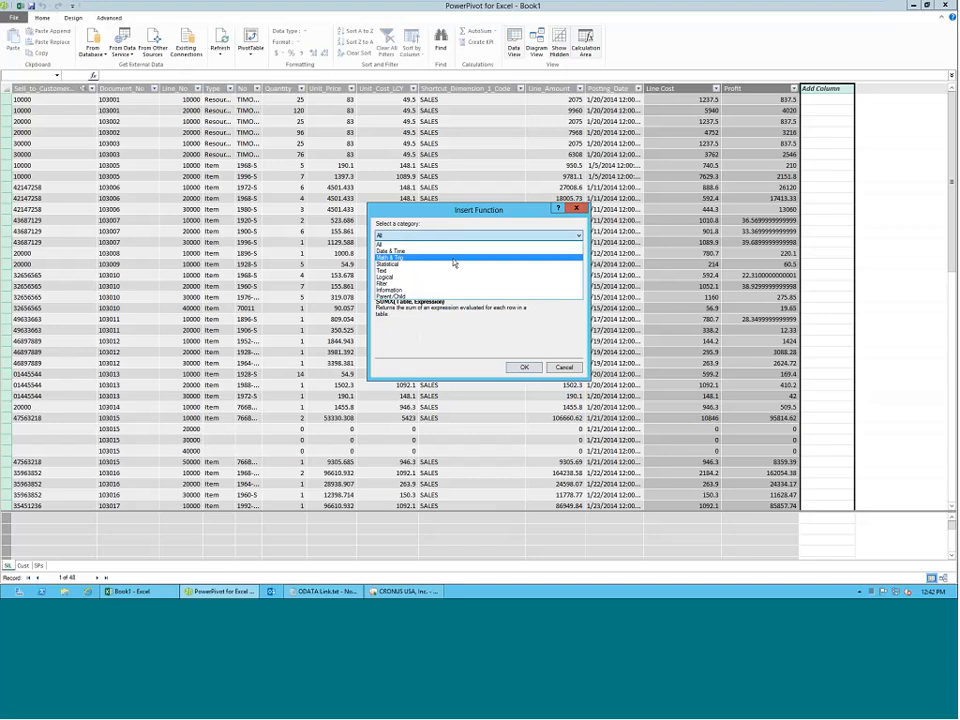
left_click(446, 283)
left_click(437, 276)
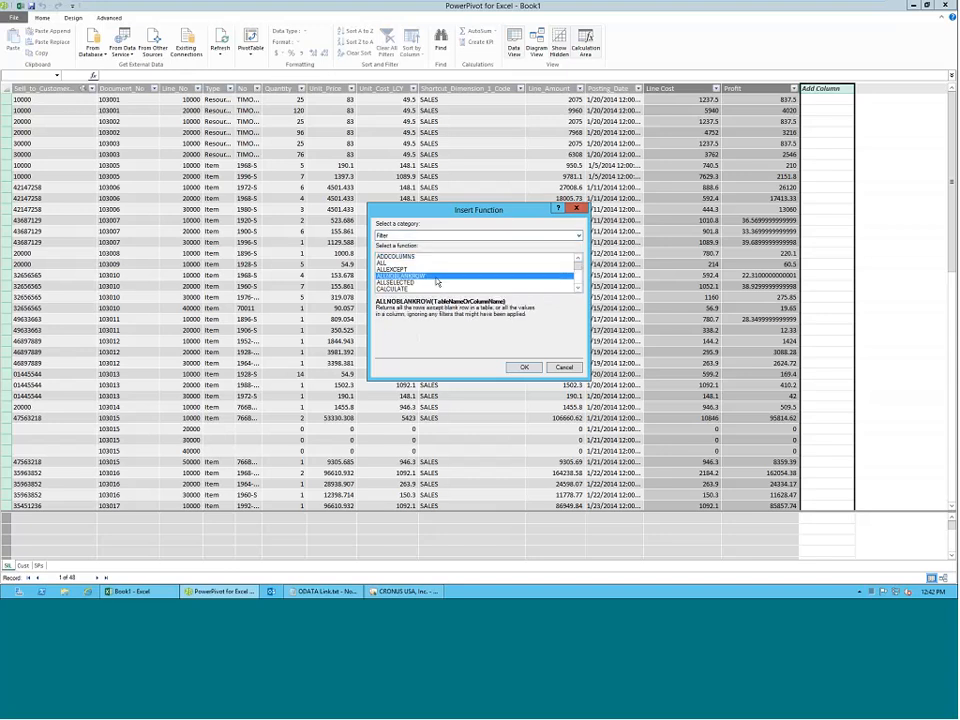
scroll(437, 282, "down", 2)
left_click(420, 288)
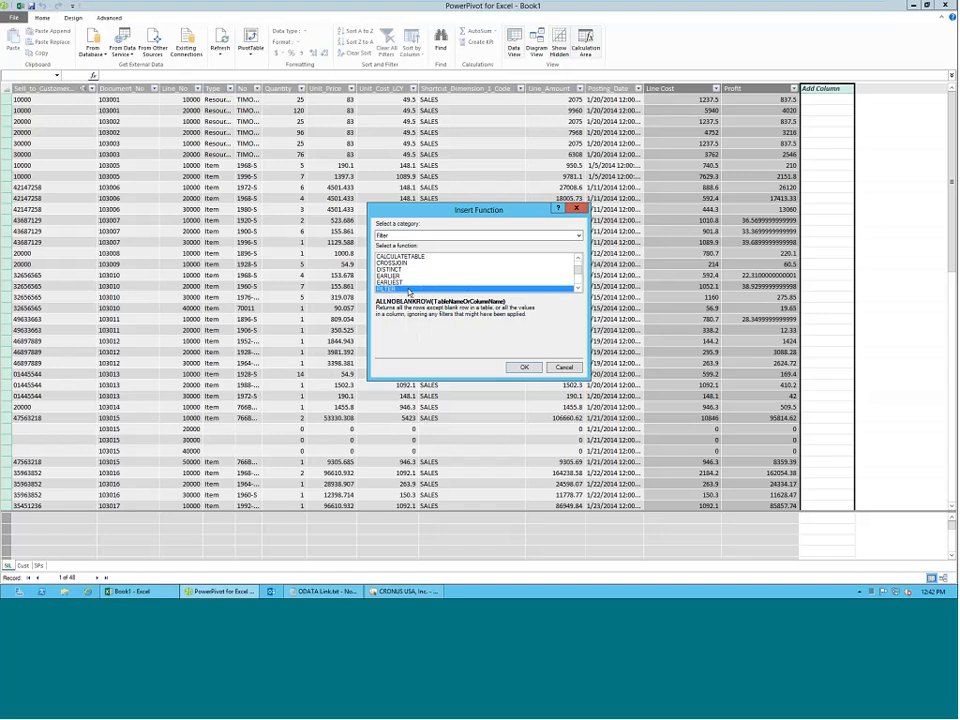
scroll(419, 290, "down", 1)
scroll(419, 290, "down", 1)
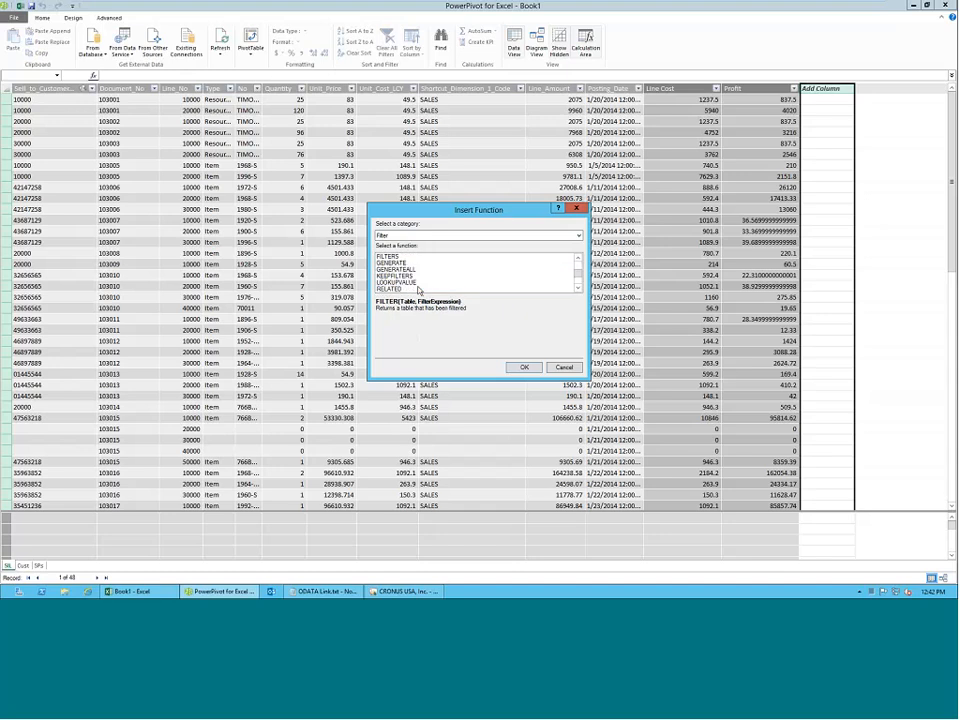
scroll(419, 290, "down", 1)
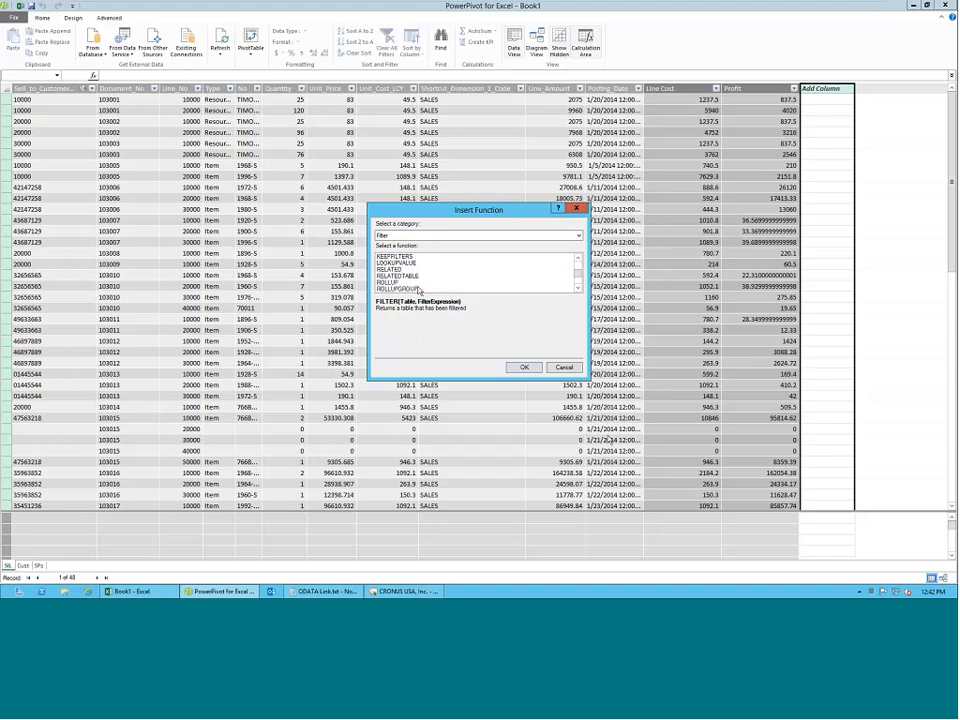
left_click(524, 367)
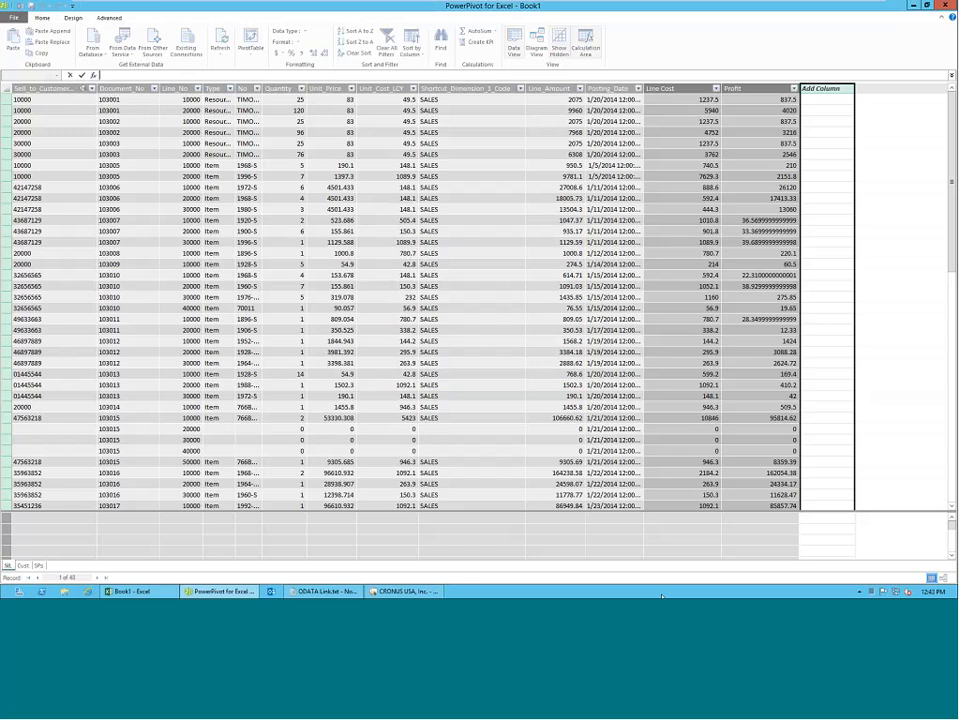
key("Escape")
Examine the salespeople's Commission values in the SPs table and the Line_Amount values in the SIL table.
left_click(38, 566)
left_click(197, 130)
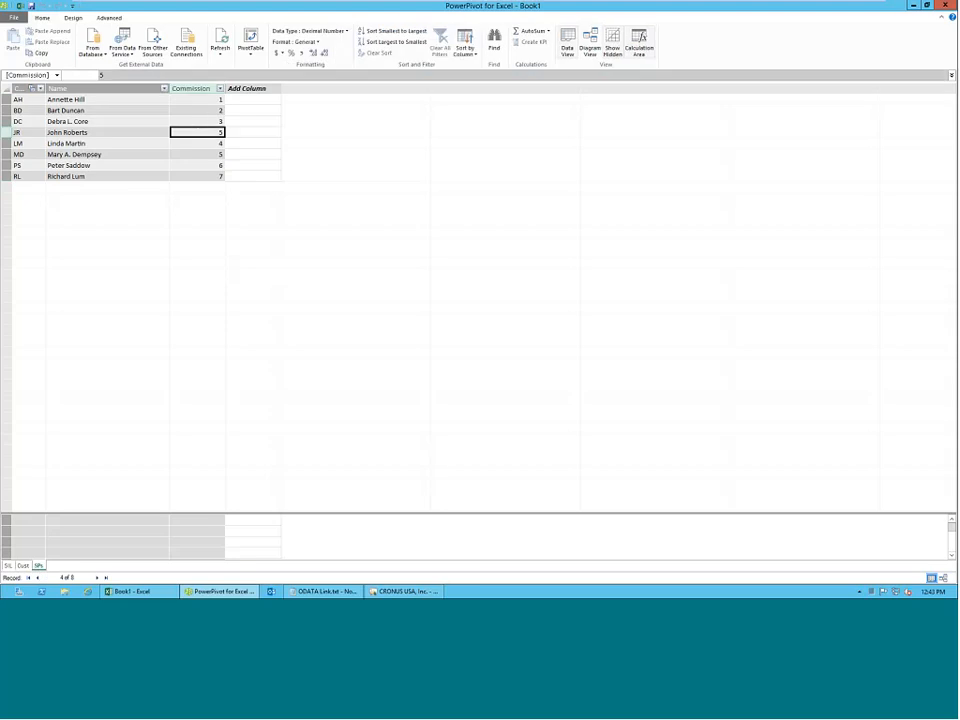
left_click(11, 566)
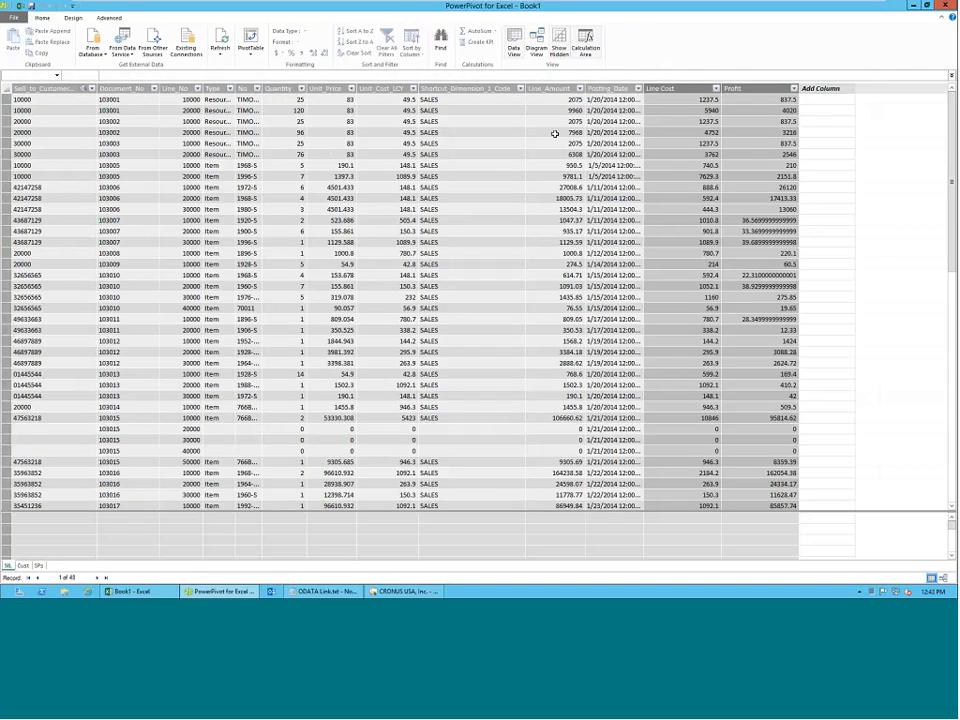
left_click(555, 133)
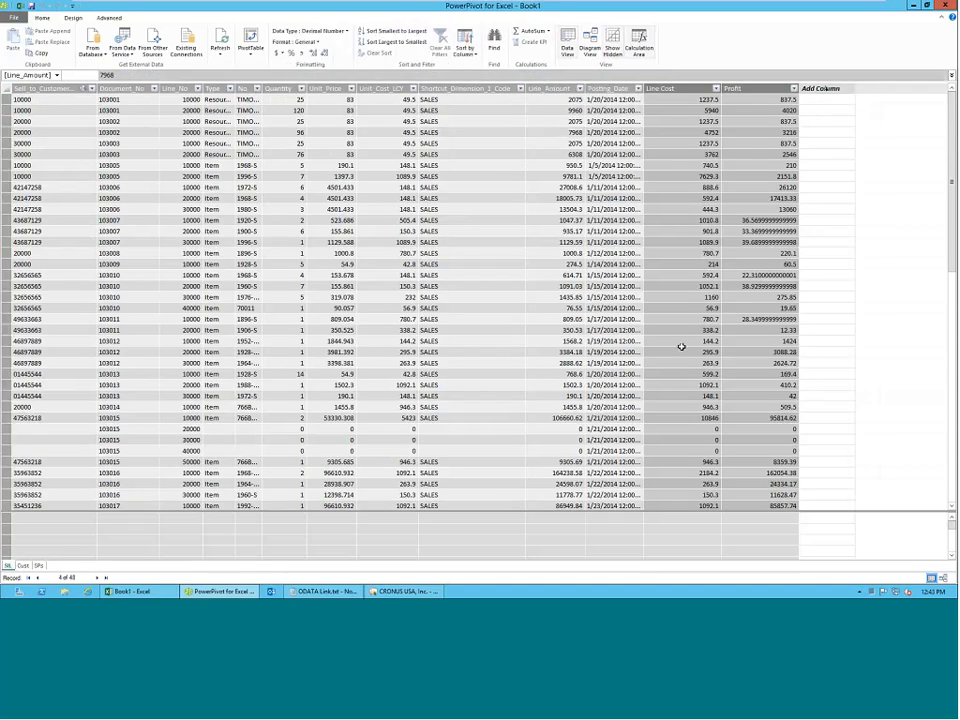
Add a calculated column to the SIL table with the formula =RELATED(SPs[Commission]).
left_click(826, 89)
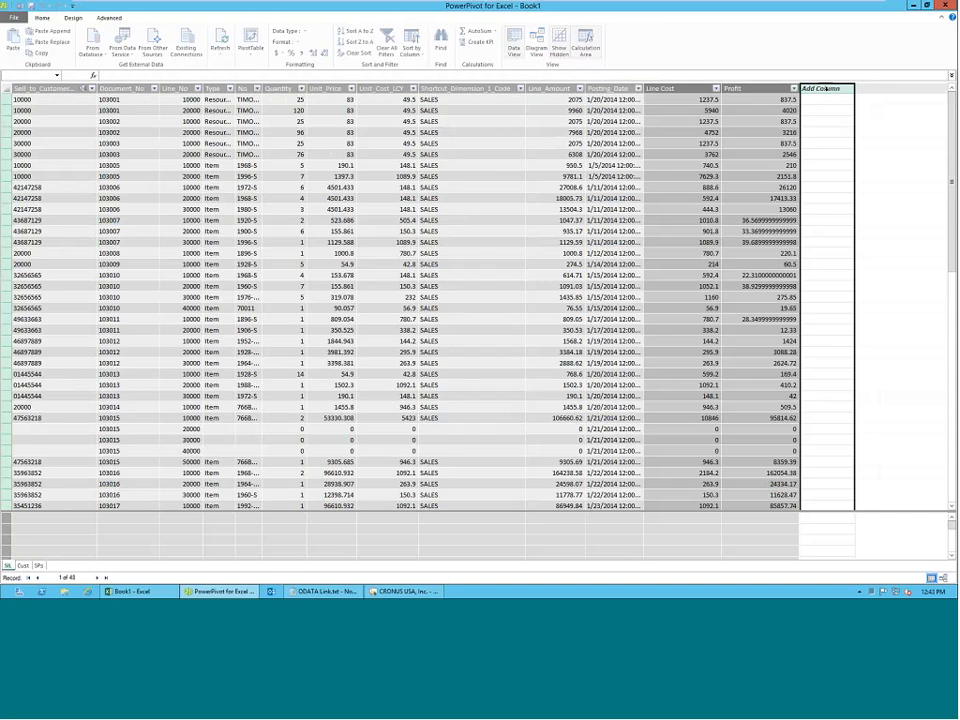
type("=re")
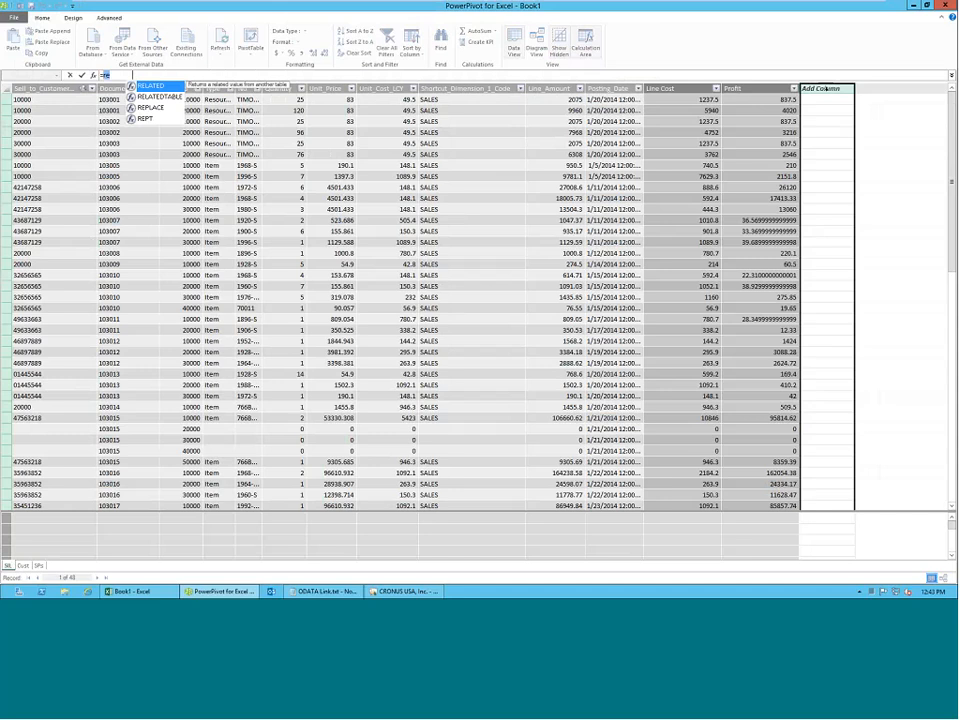
key("Tab")
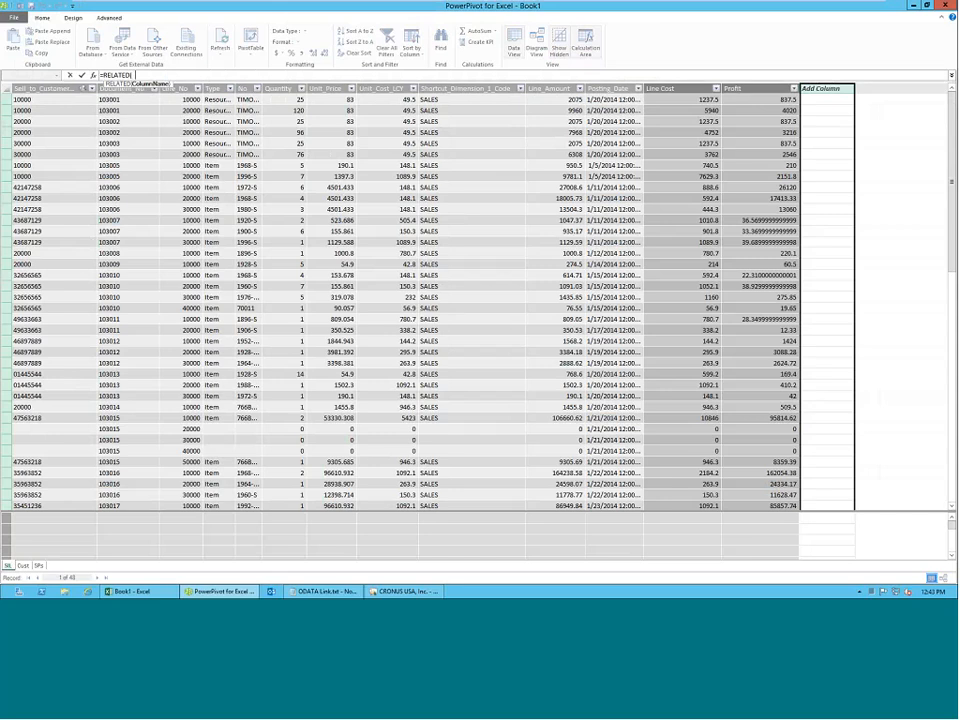
type("sp")
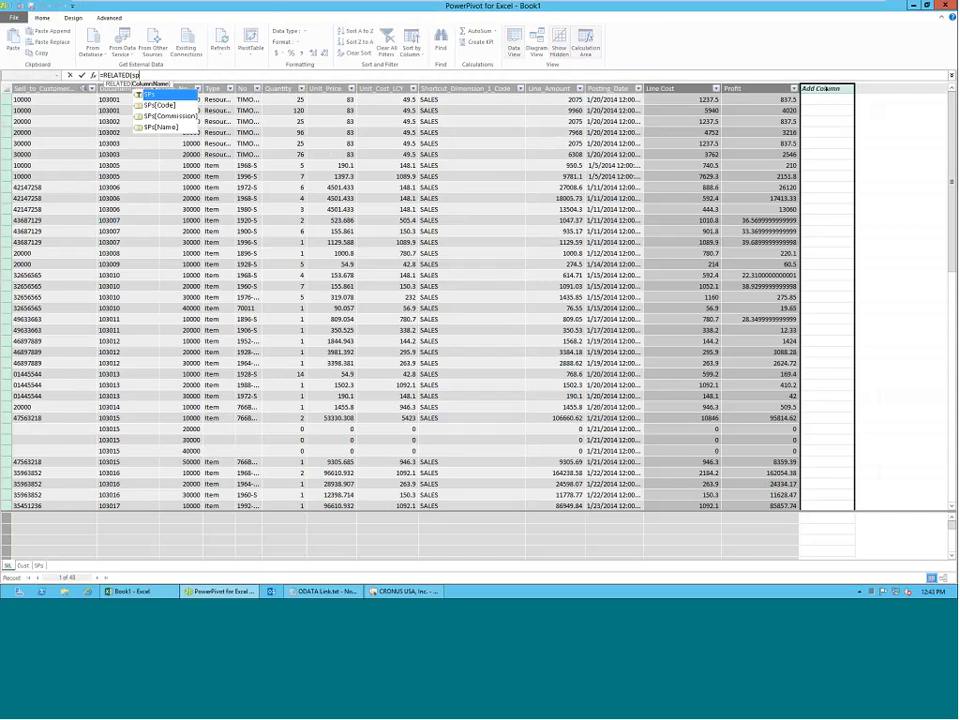
key("Down")
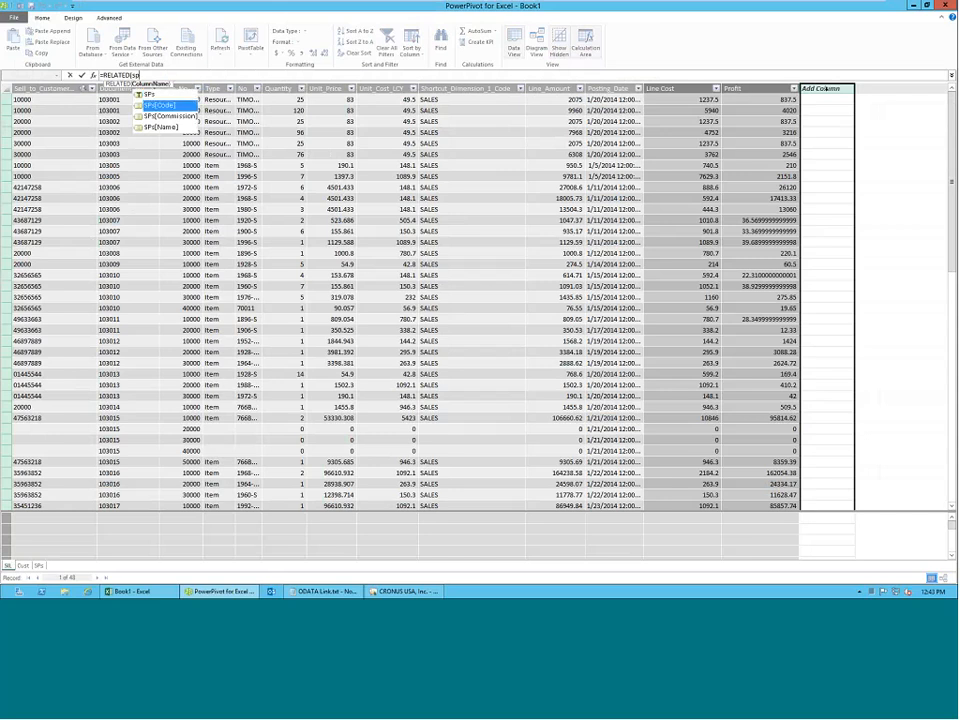
key("Down")
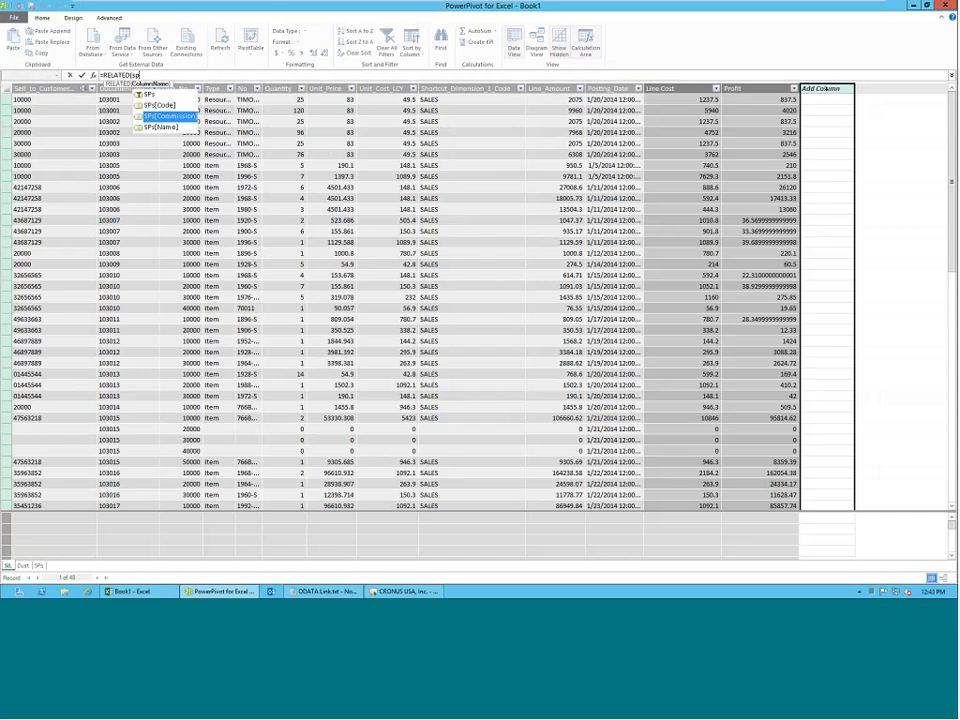
key("Tab")
type(")")
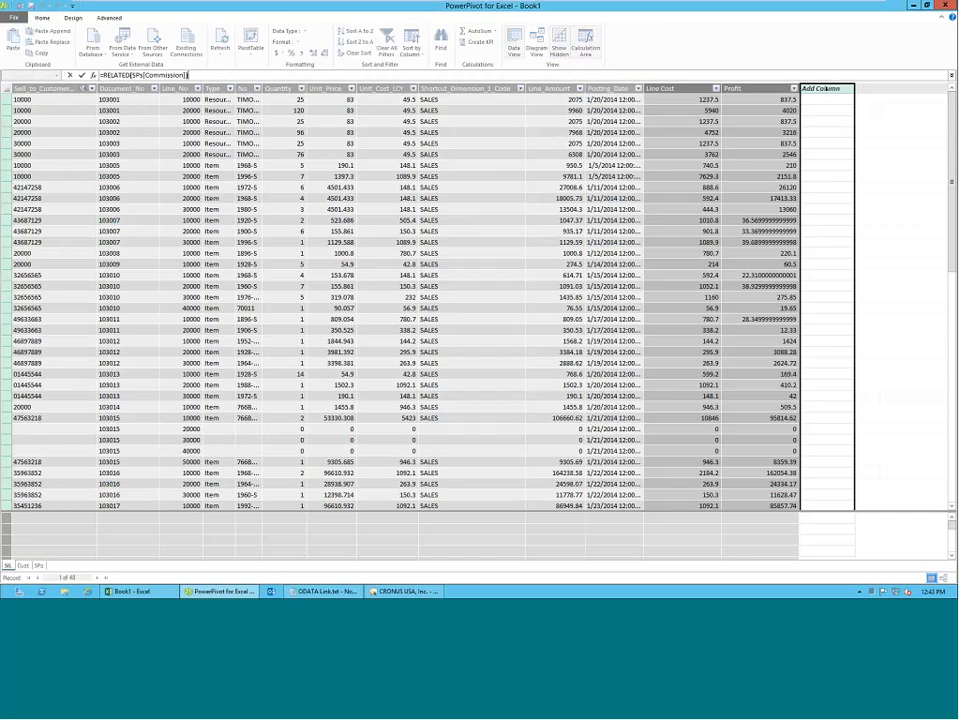
key("Return")
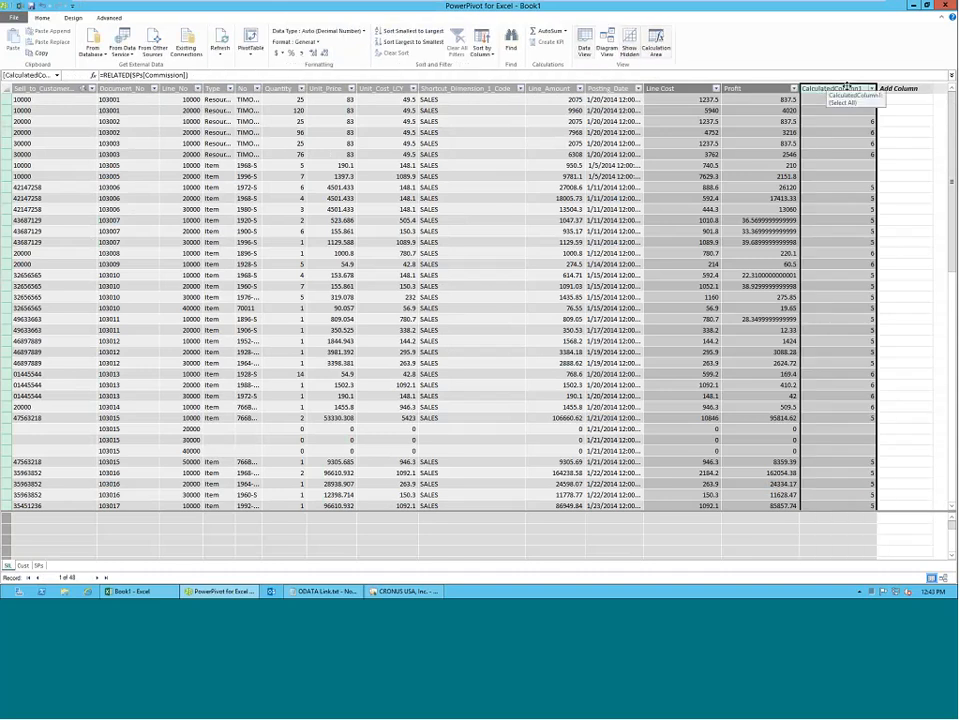
Rename the new calculated commission column in the SIL table as Comm %.
left_click(920, 110)
left_click(918, 110)
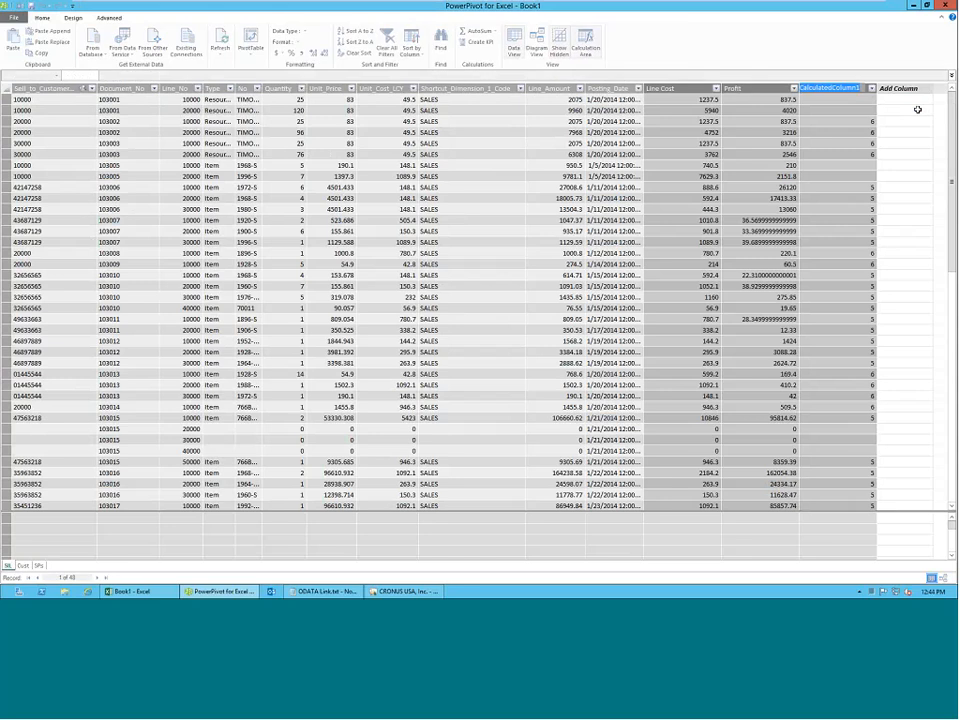
type("Comm %")
key("Return")
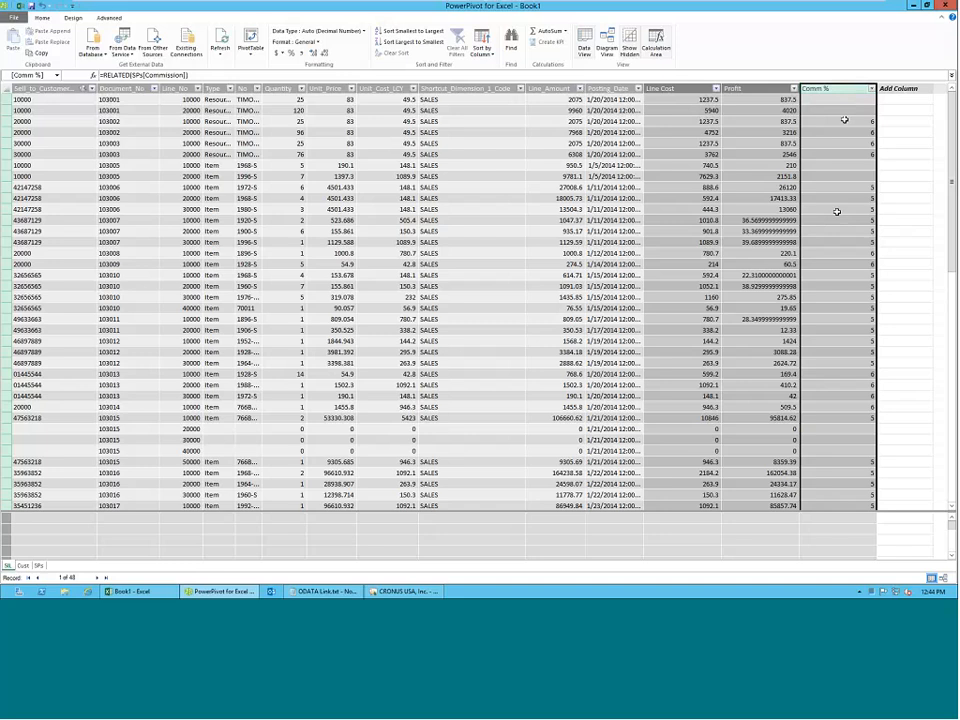
Add a calculated column to the SIL table with the formula =[Line_Amount] * [Comm %] / 100.
left_click(896, 92)
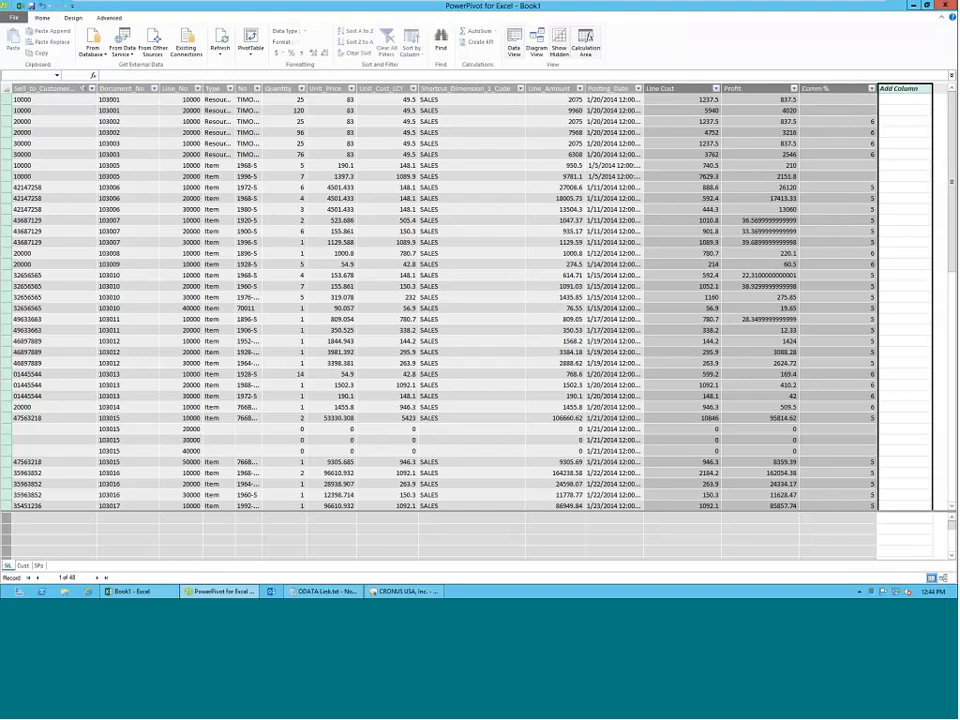
type("=")
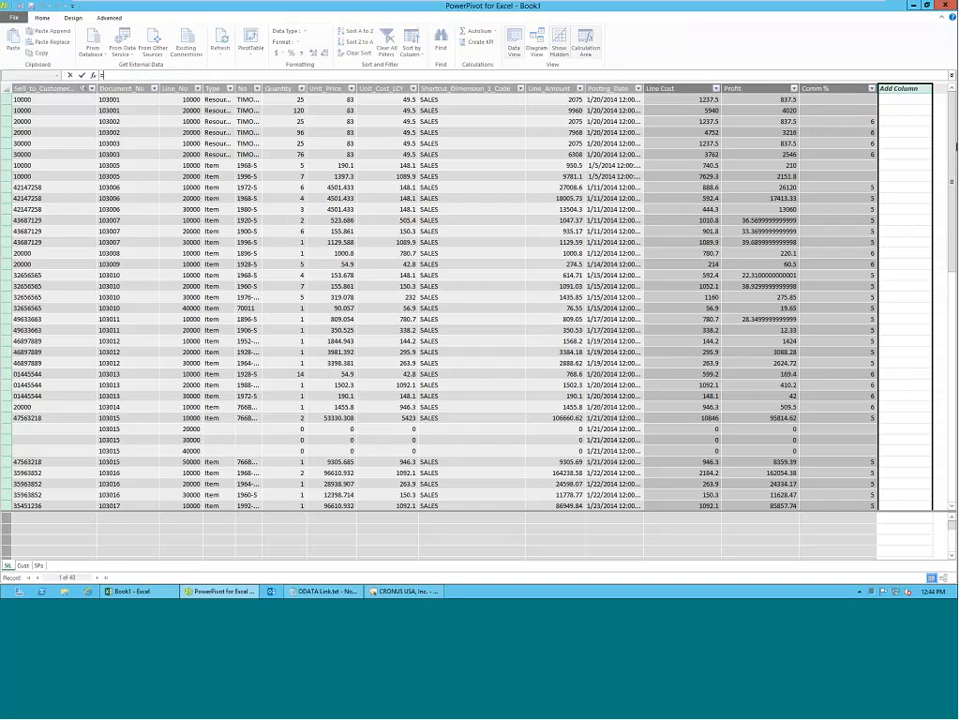
type("[li")
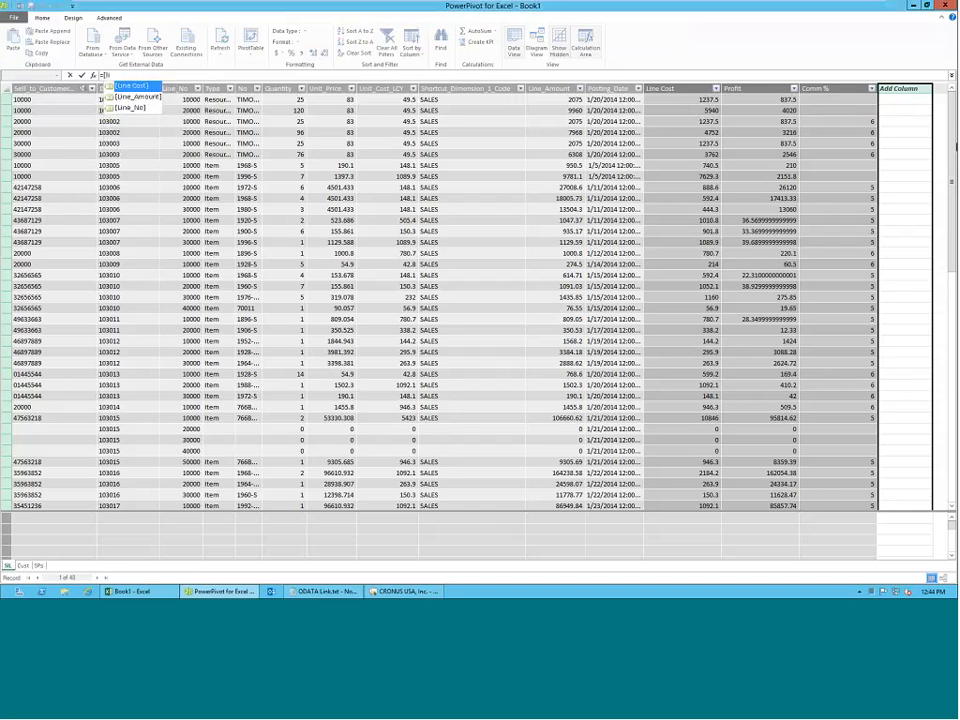
key("Down")
key("Tab")
type("*")
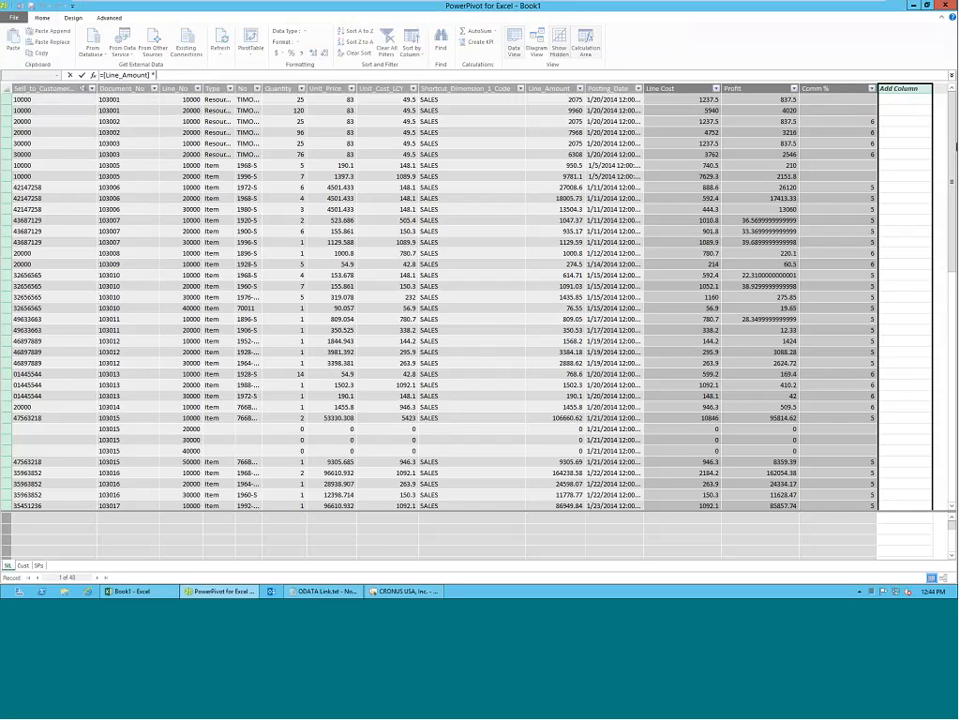
type(" [Comm %] / 100")
key("Return")
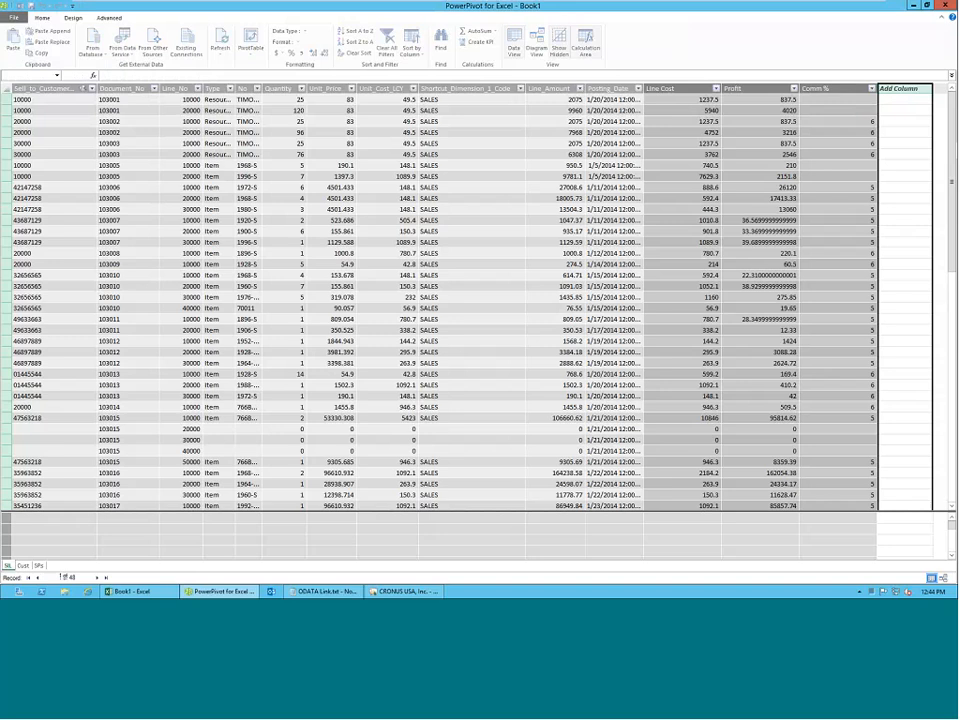
Rename the new calculated commission column in the SIL table as Comm Amt.
double_click(846, 89)
type("Comm Amt")
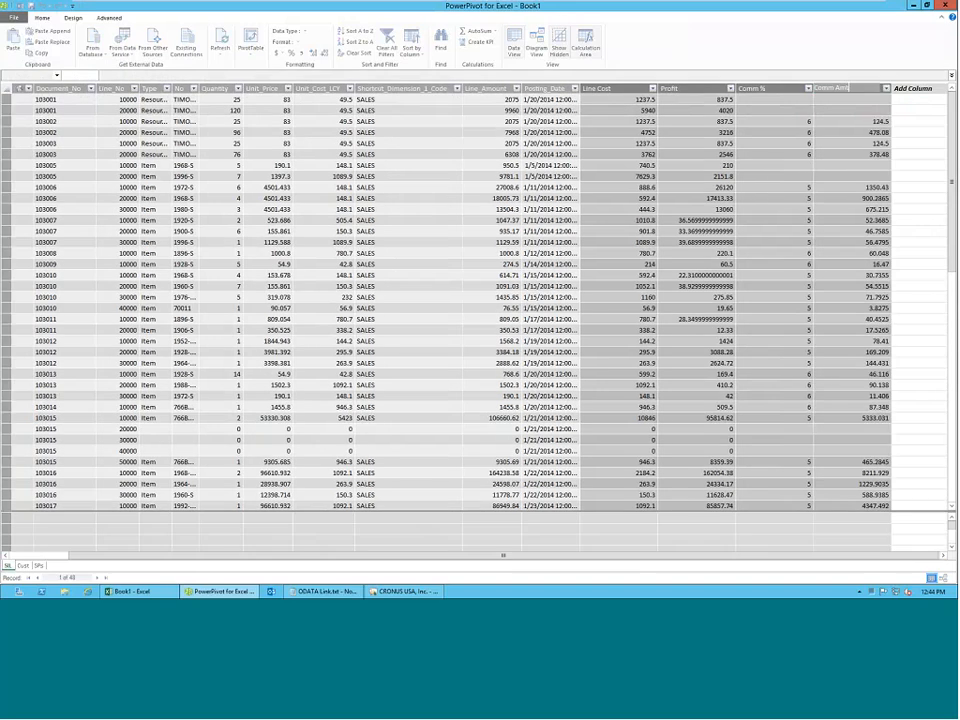
key("Return")
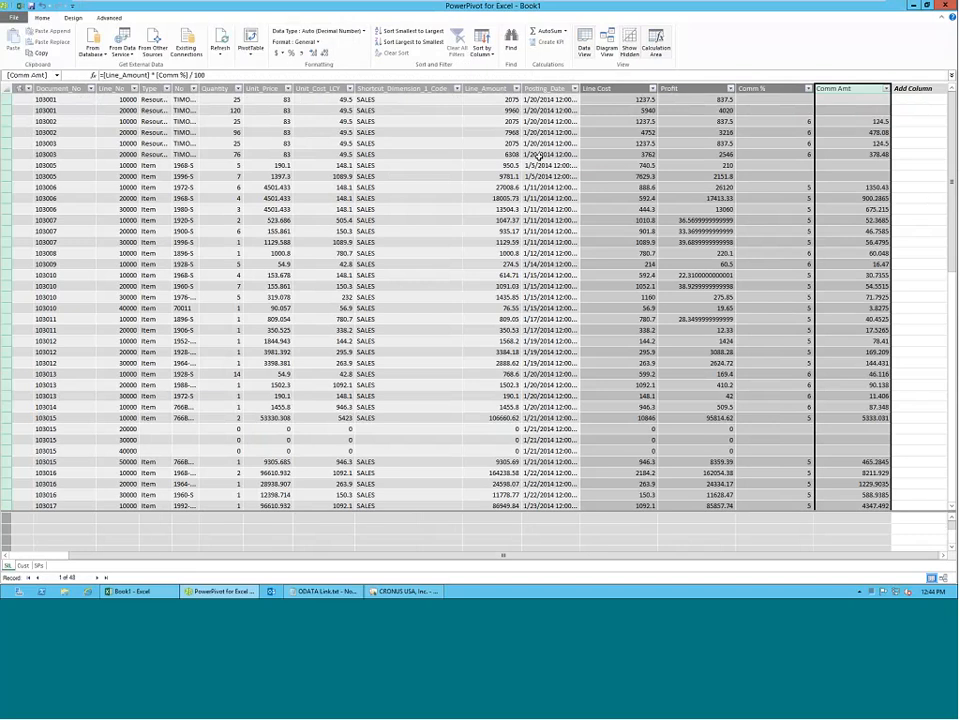
Switch to the Book1 workbook, add Comm Amt to the PivotTable values, and move the Code slicer clear of the table.
left_click(145, 591)
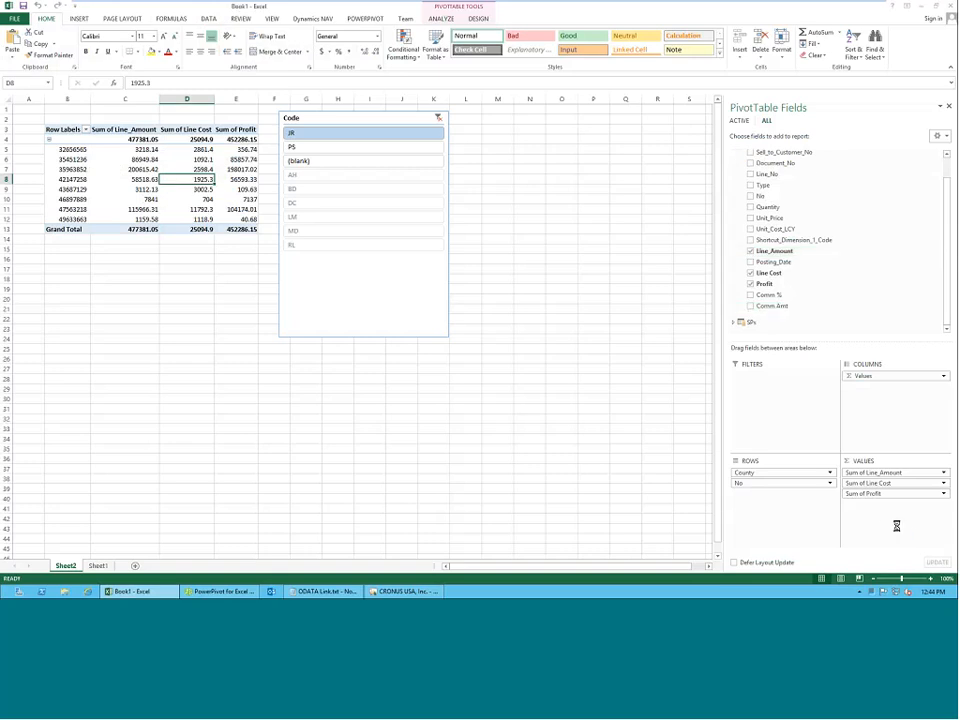
left_click(751, 306)
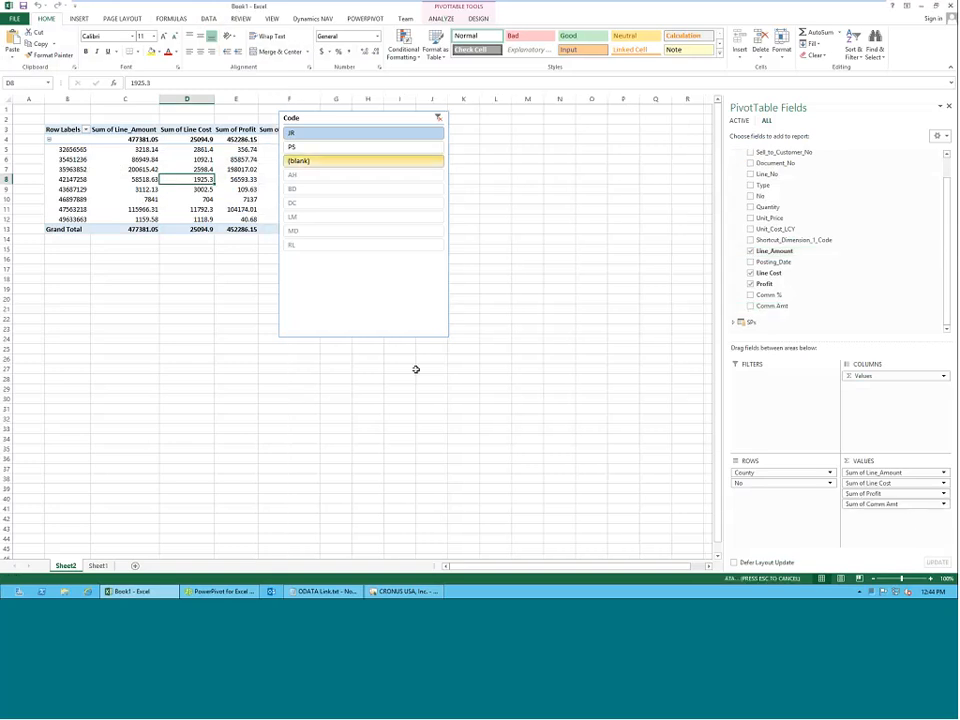
left_click(400, 118)
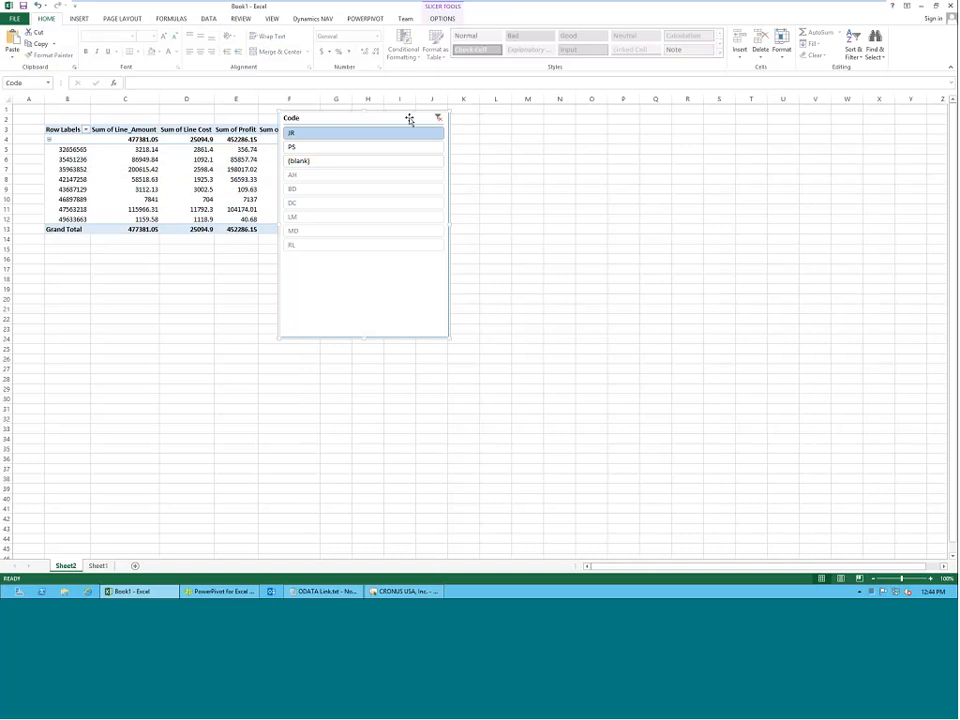
left_click_drag(409, 119, 478, 127)
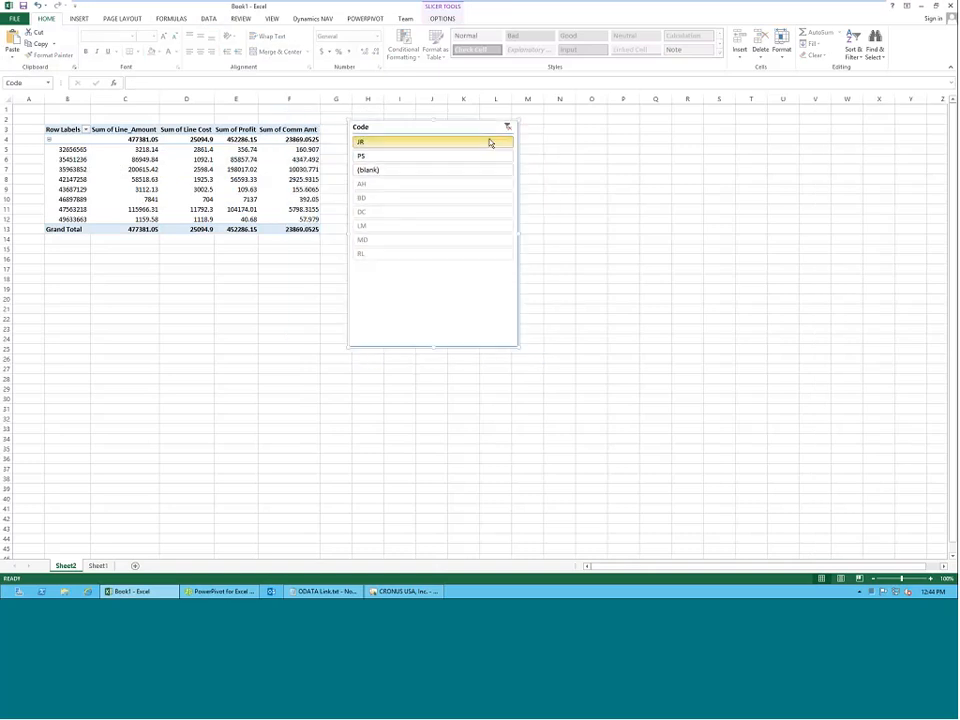
Compare the commission amounts by filtering the Code slicer to PS and JR in turn, and clear its filter.
left_click(507, 126)
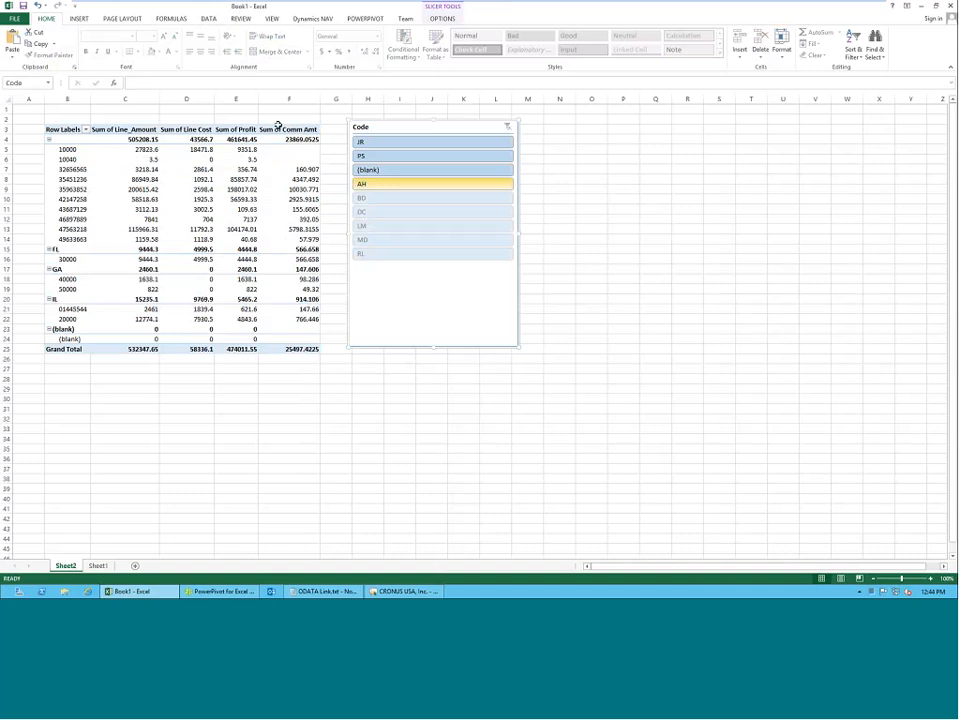
left_click(364, 156)
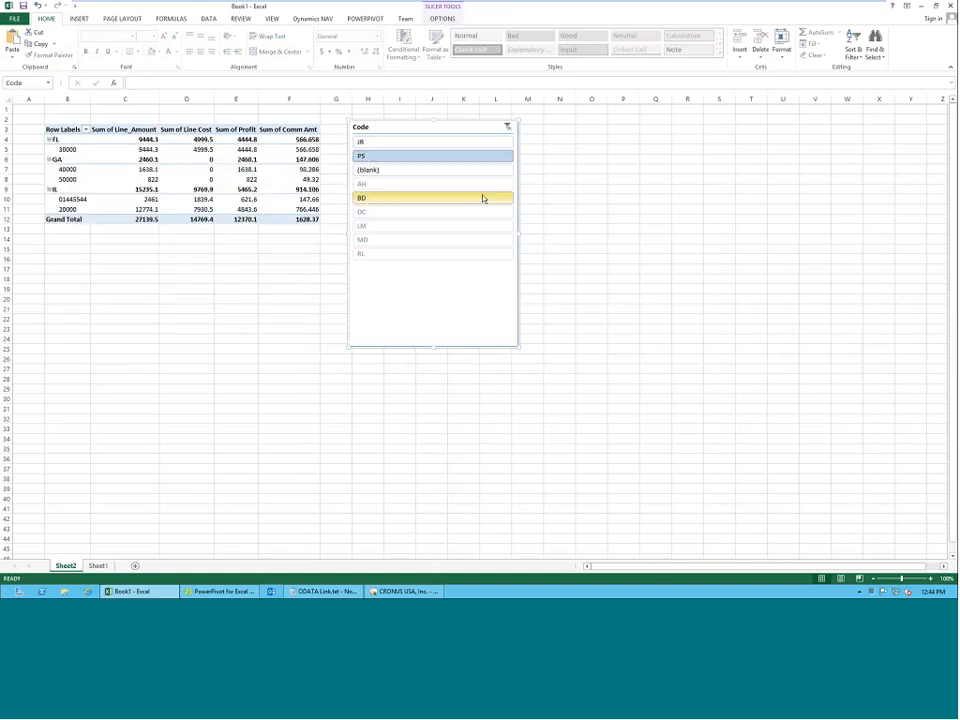
left_click(407, 213)
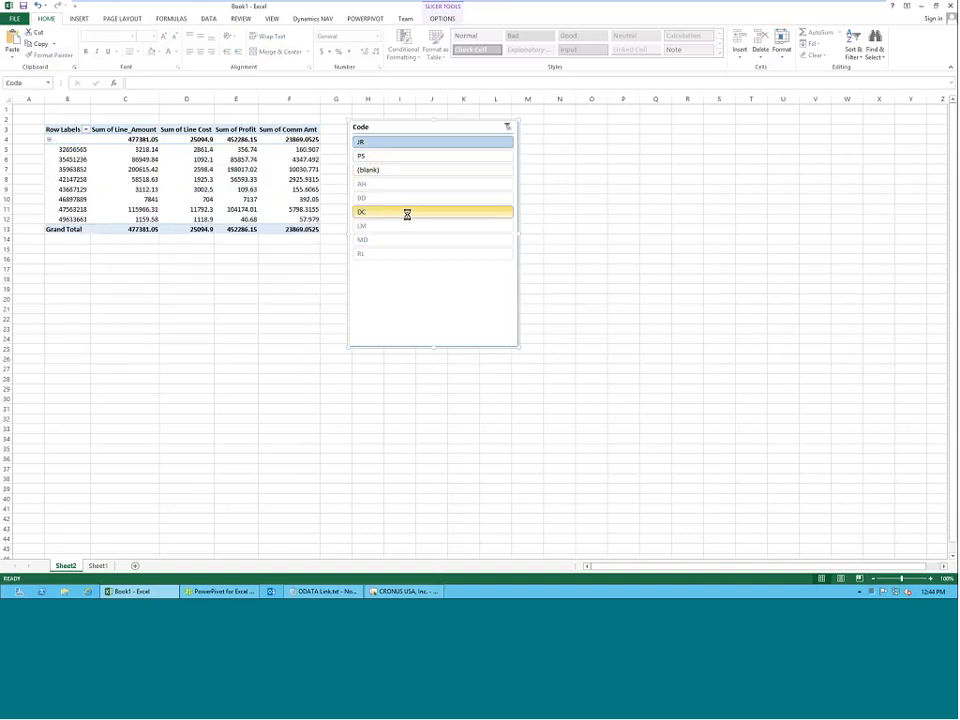
left_click(507, 127)
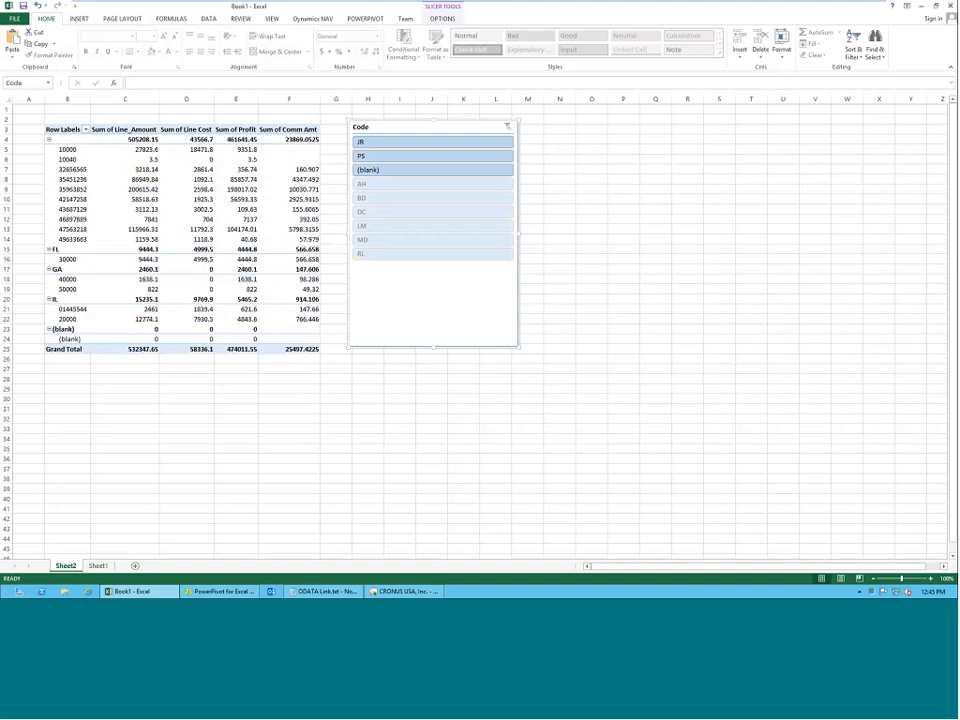
Remove the Code slicer and replace the No field with Posting_Date in the PivotTable rows under County.
right_click(461, 126)
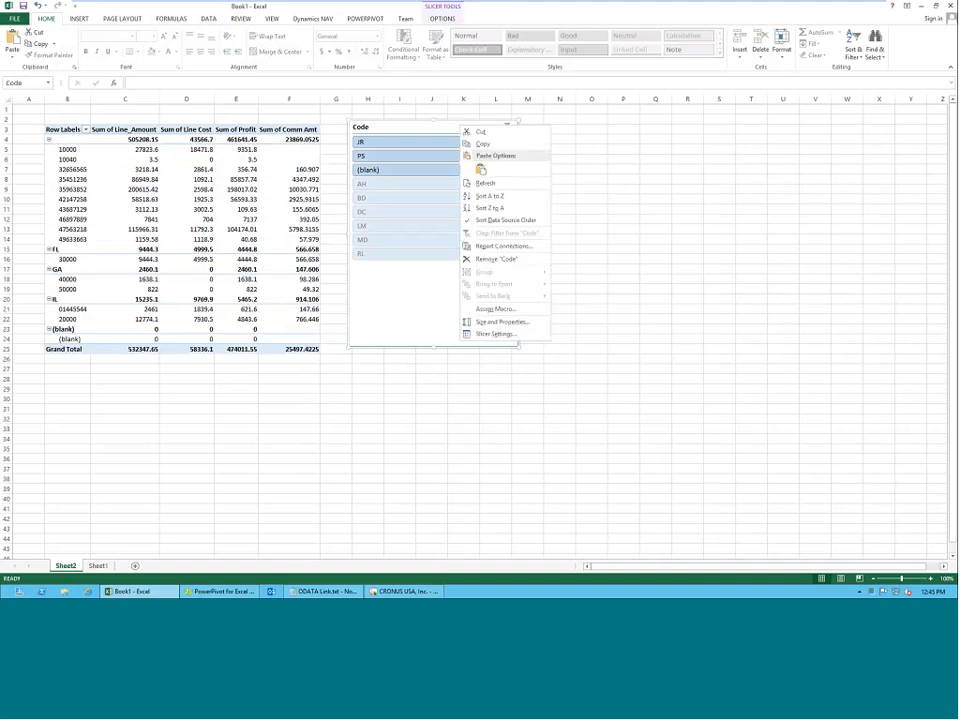
left_click(477, 262)
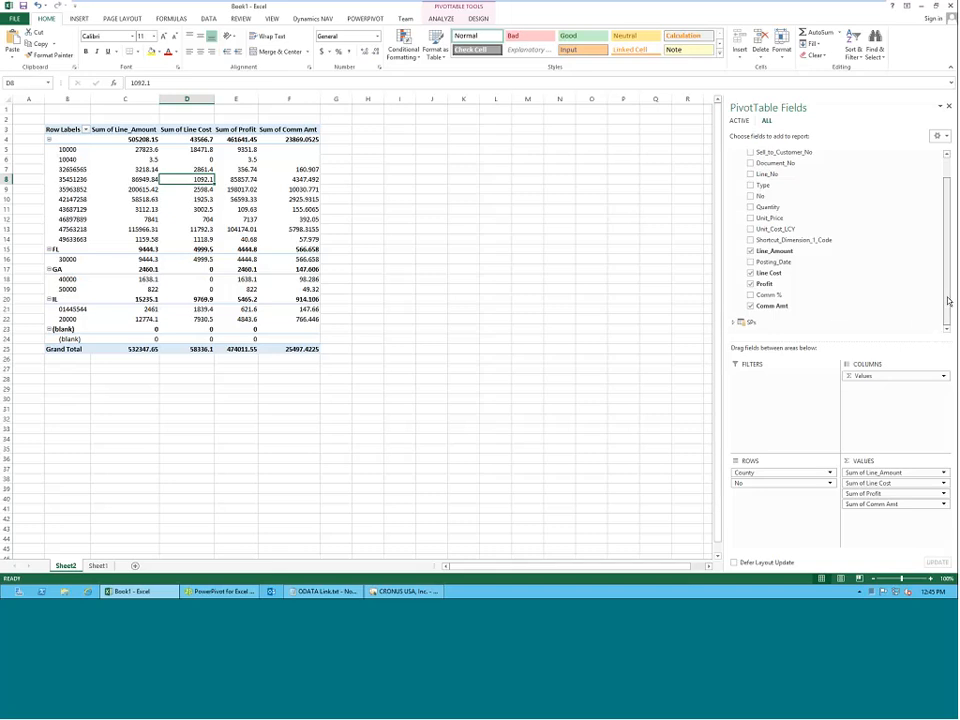
left_click_drag(947, 300, 946, 208)
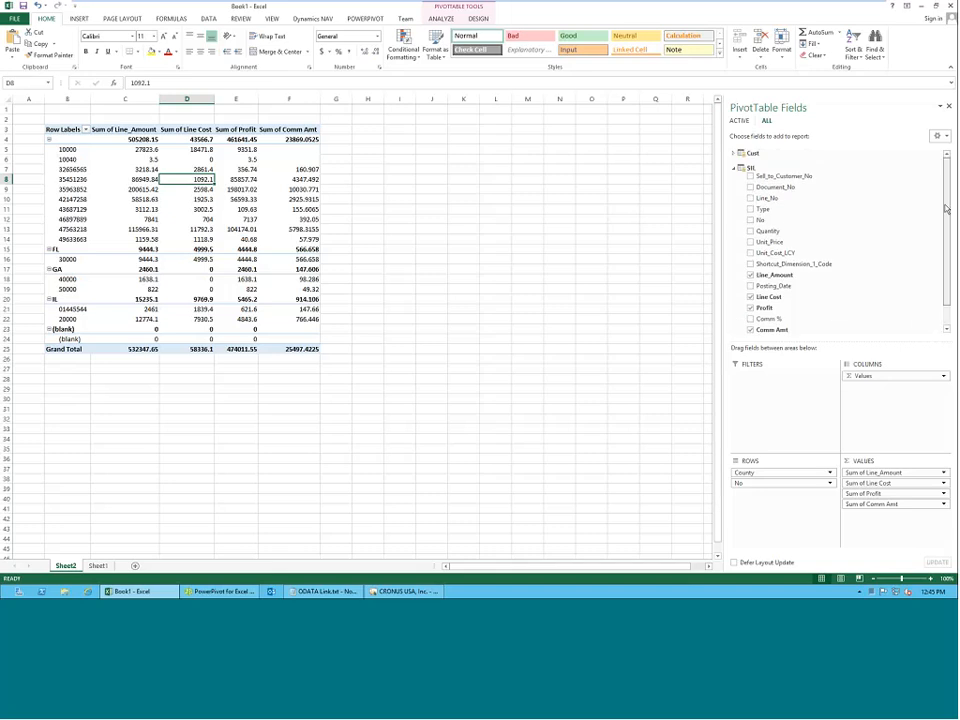
scroll(840, 240, "down", 2)
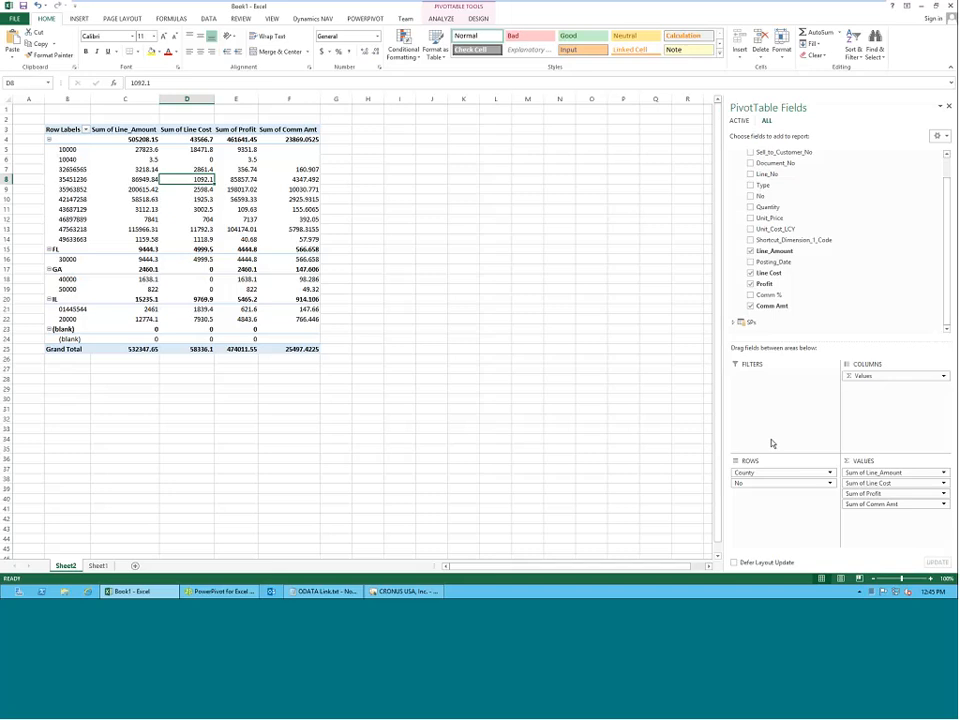
left_click_drag(763, 485, 782, 490)
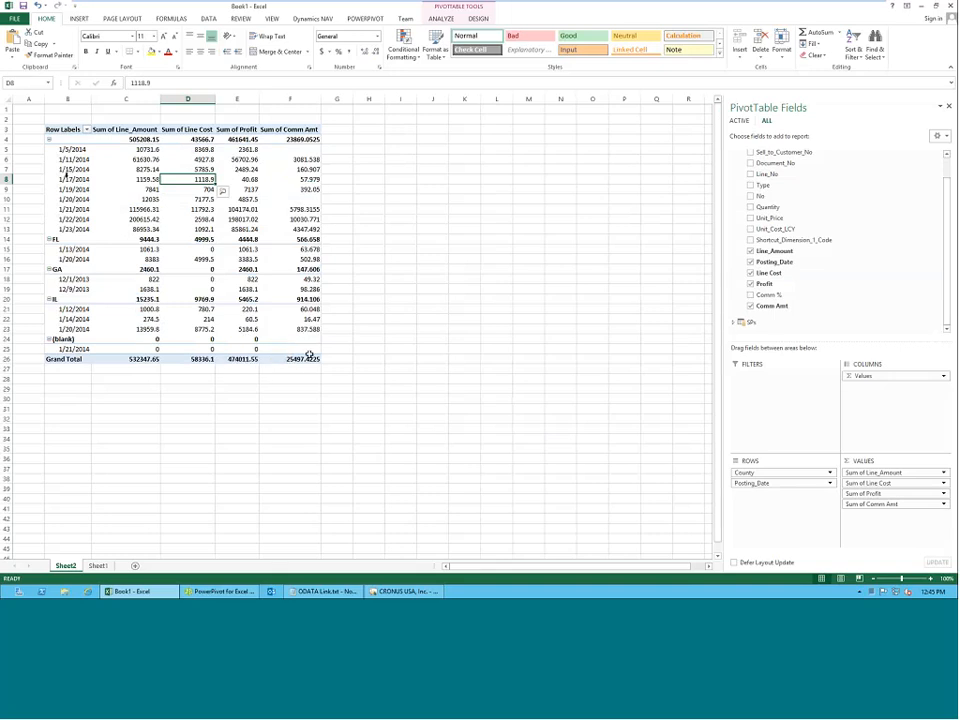
left_click(71, 182)
left_click(71, 184)
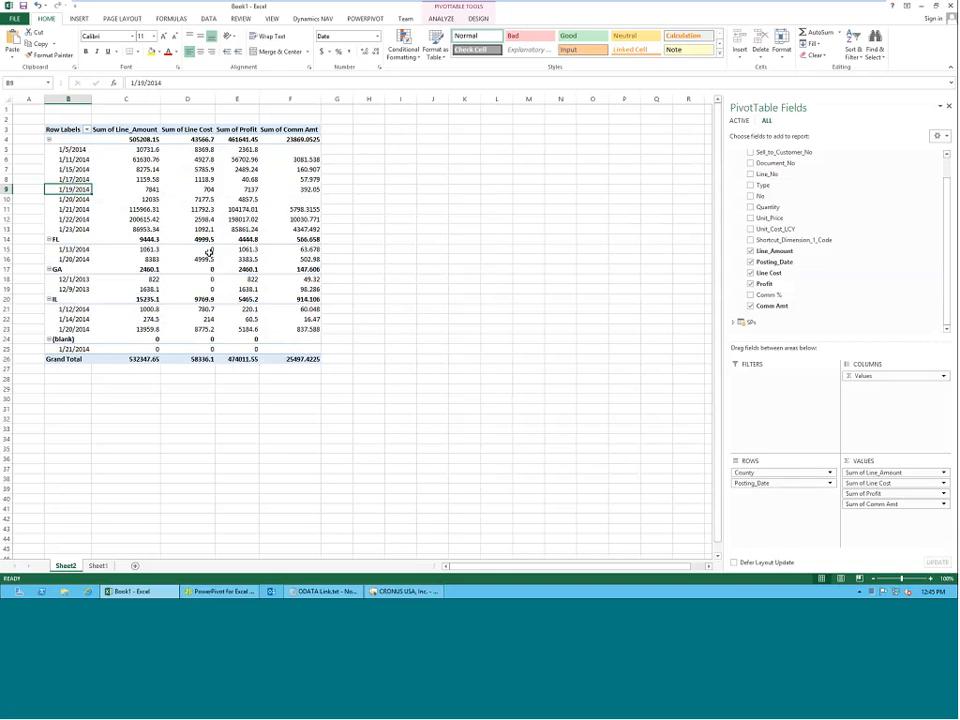
mouse_move(208, 252)
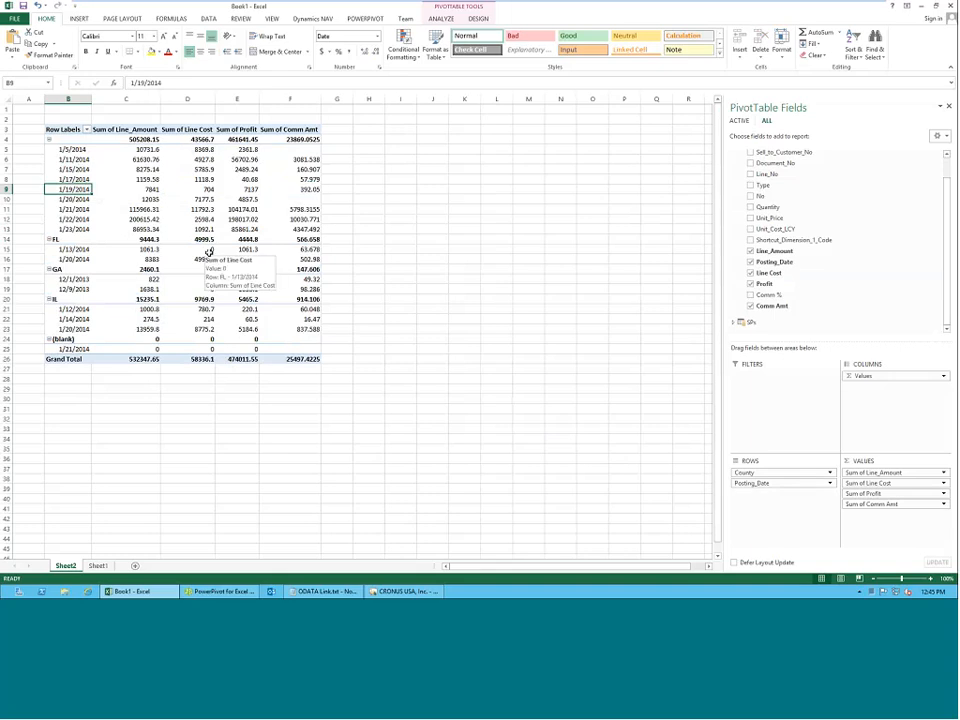
Move Posting_Date from the PivotTable rows to the report filter and review its list of dates, leaving All selected.
left_click_drag(752, 483, 752, 388)
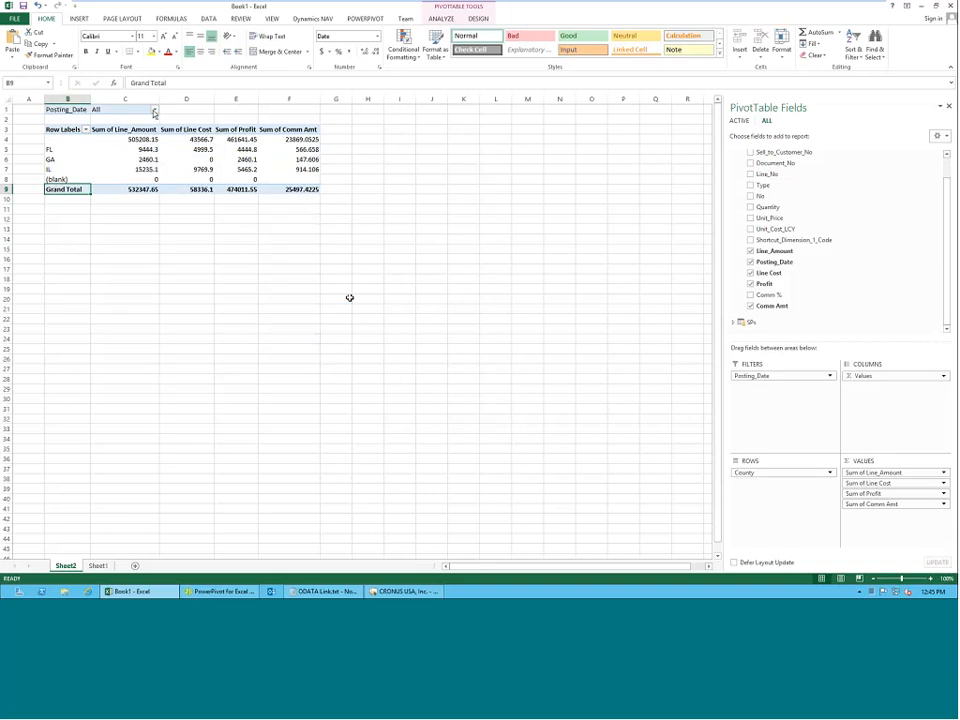
left_click(154, 112)
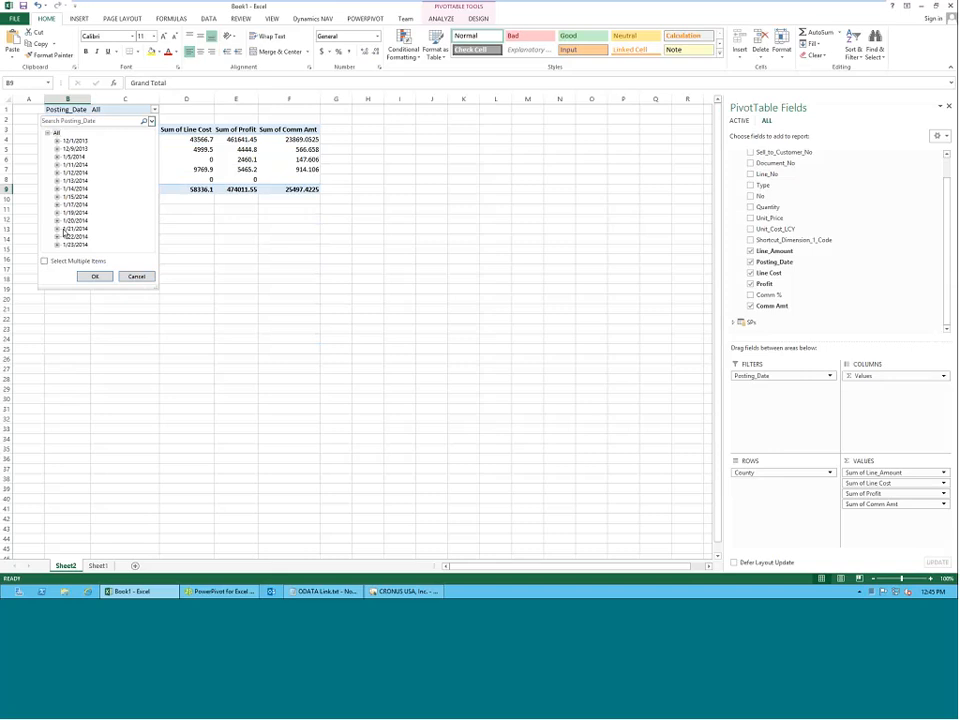
left_click(136, 276)
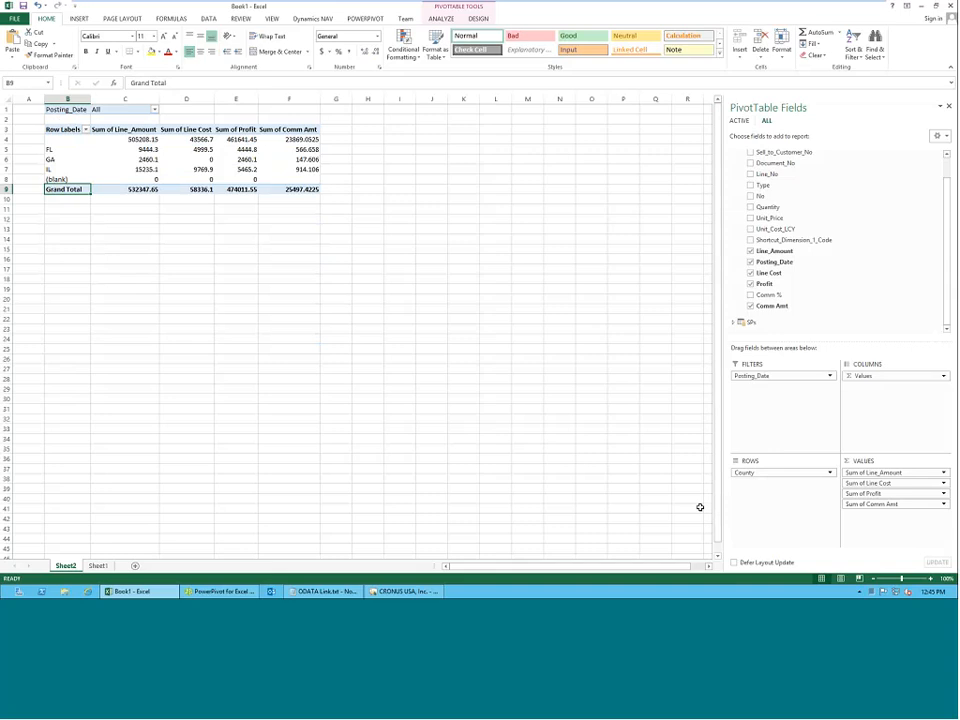
Switch to the Basic PowerPivot Calendar Excel 2010.xlsx workbook and examine its DateKey, DateInt, MonthName and QuarterInCalendar columns.
mouse_move(635, 16)
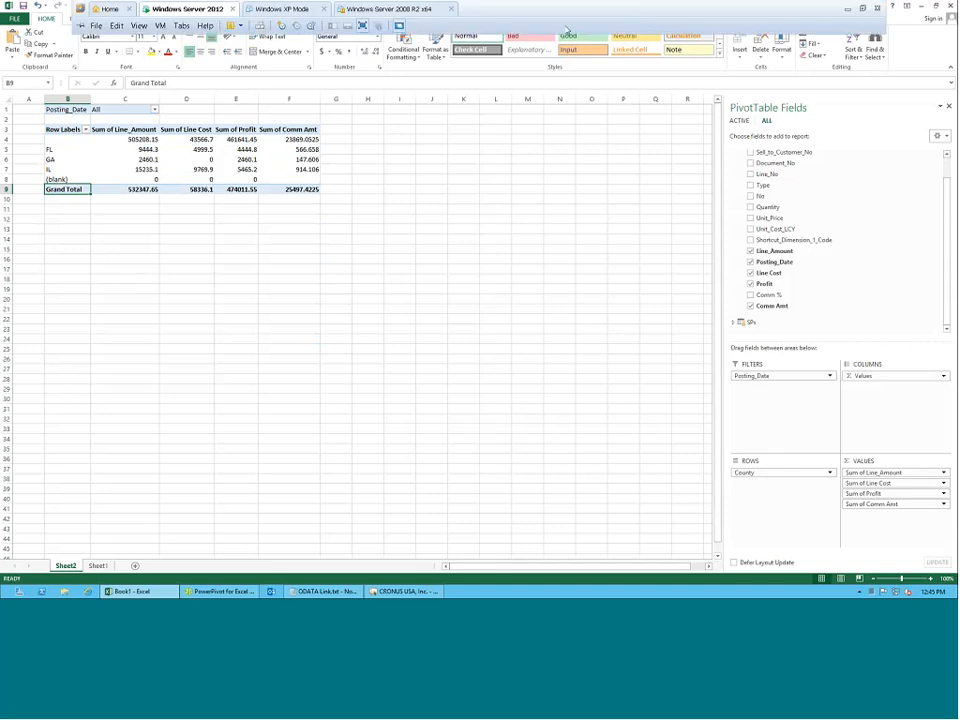
left_click(852, 8)
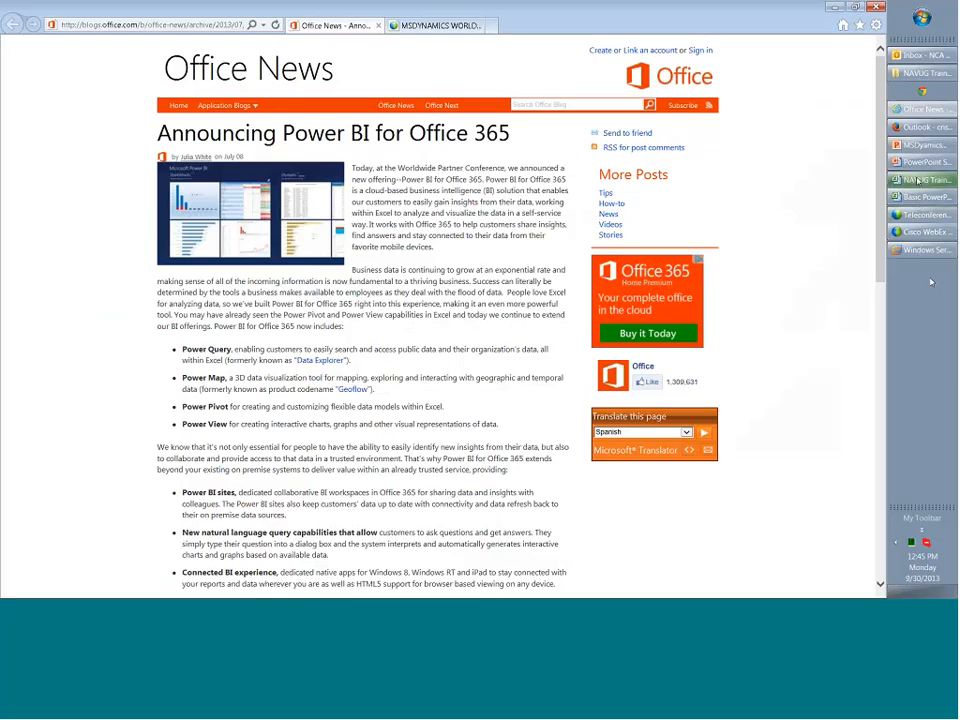
left_click(922, 197)
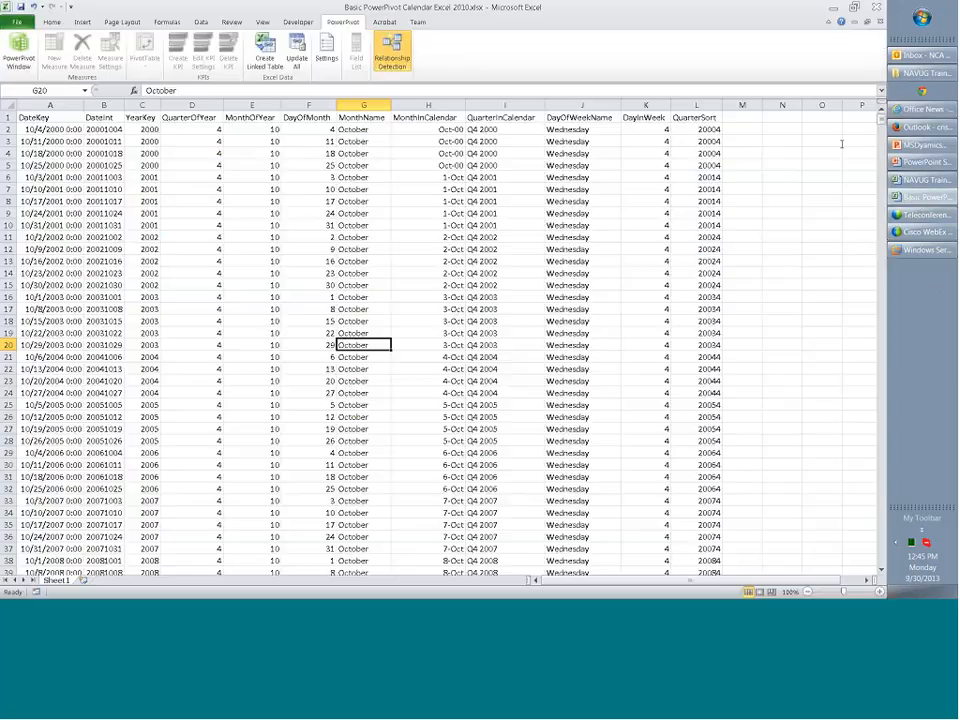
left_click(194, 210)
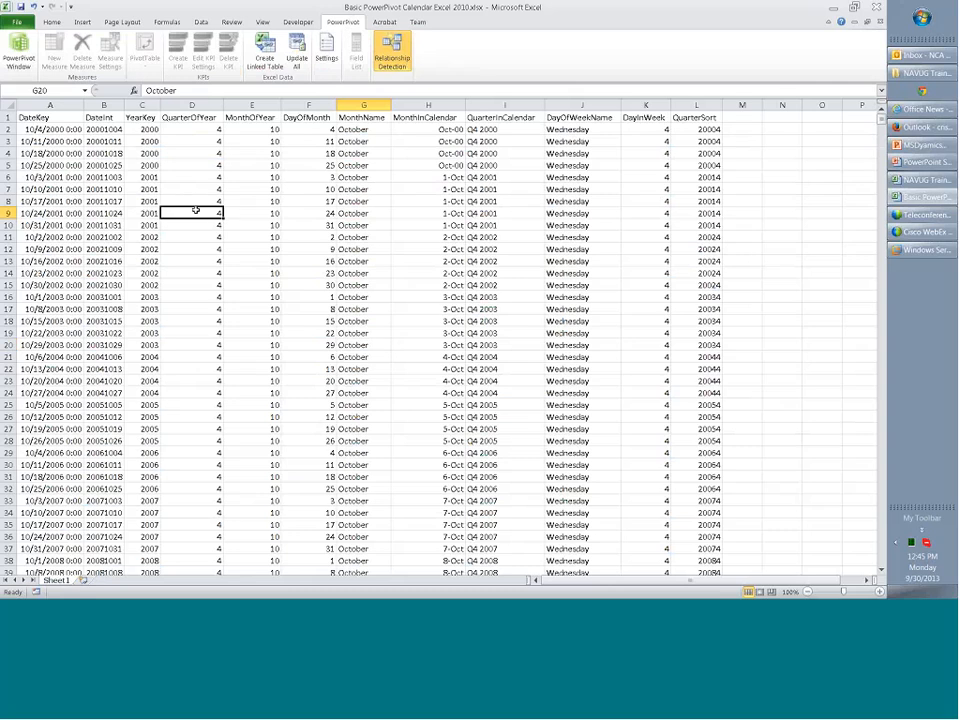
scroll(194, 210, "down", 4)
scroll(194, 210, "up", 4)
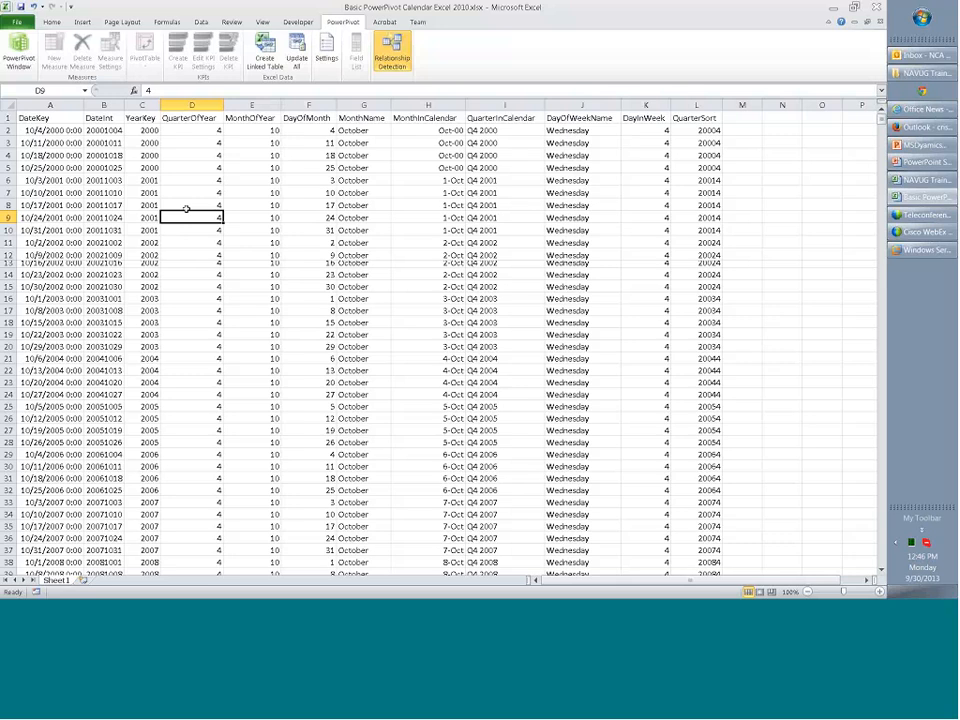
scroll(165, 290, "down", 7)
scroll(165, 290, "up", 7)
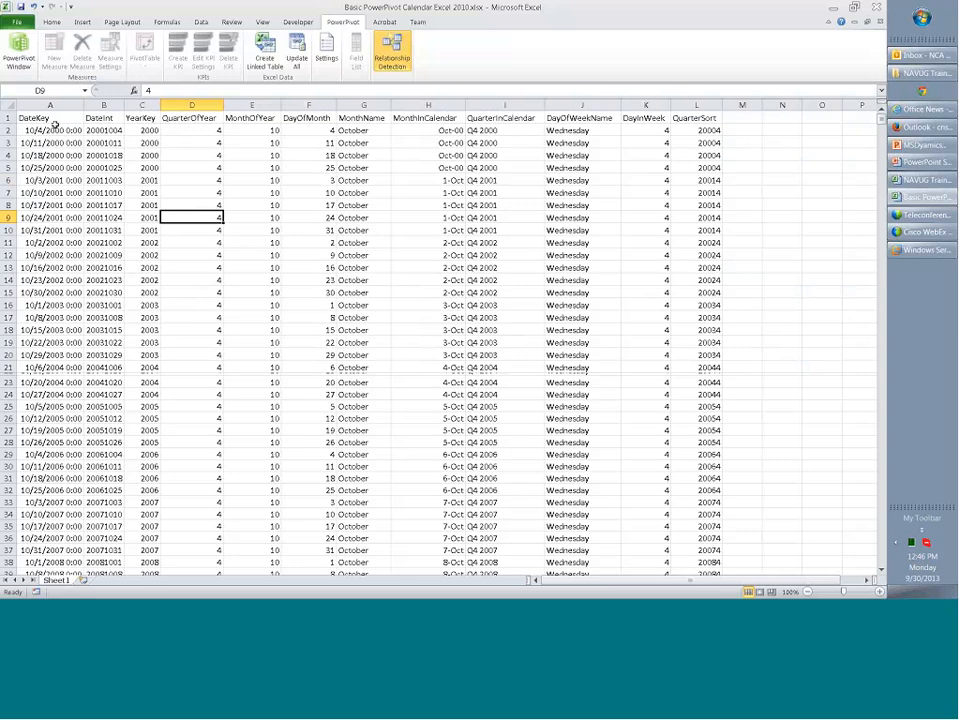
left_click_drag(50, 120, 700, 405)
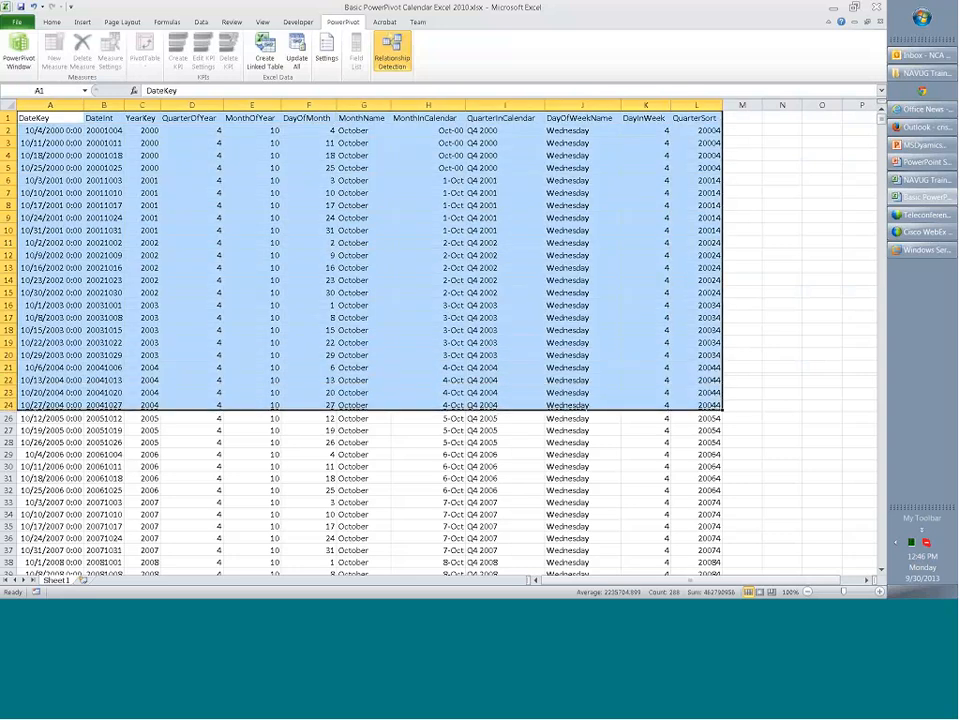
left_click(101, 118)
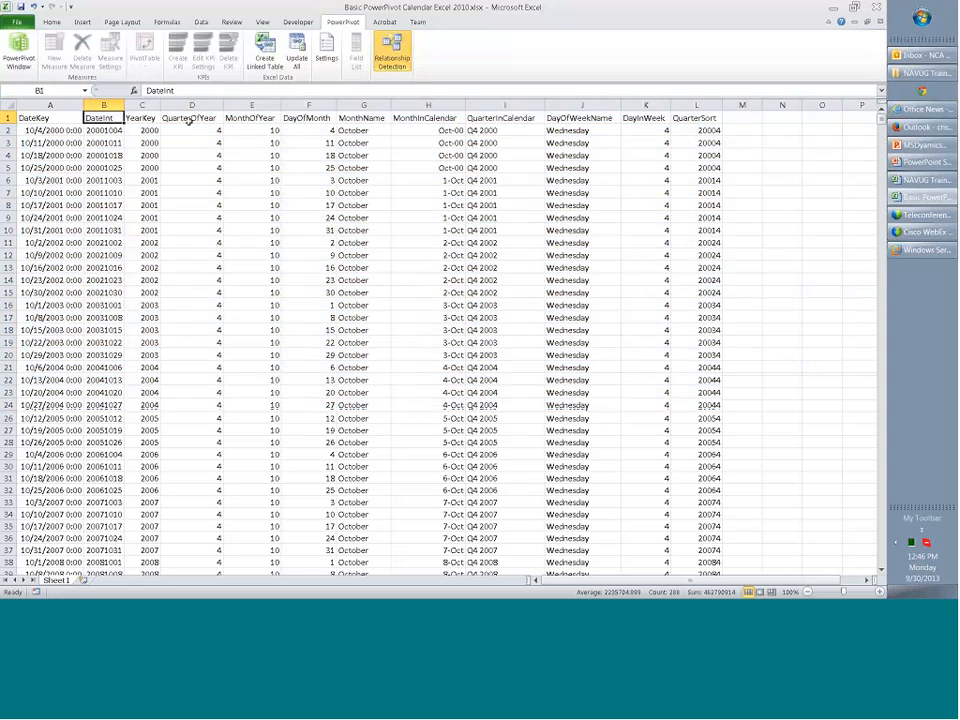
left_click(363, 118)
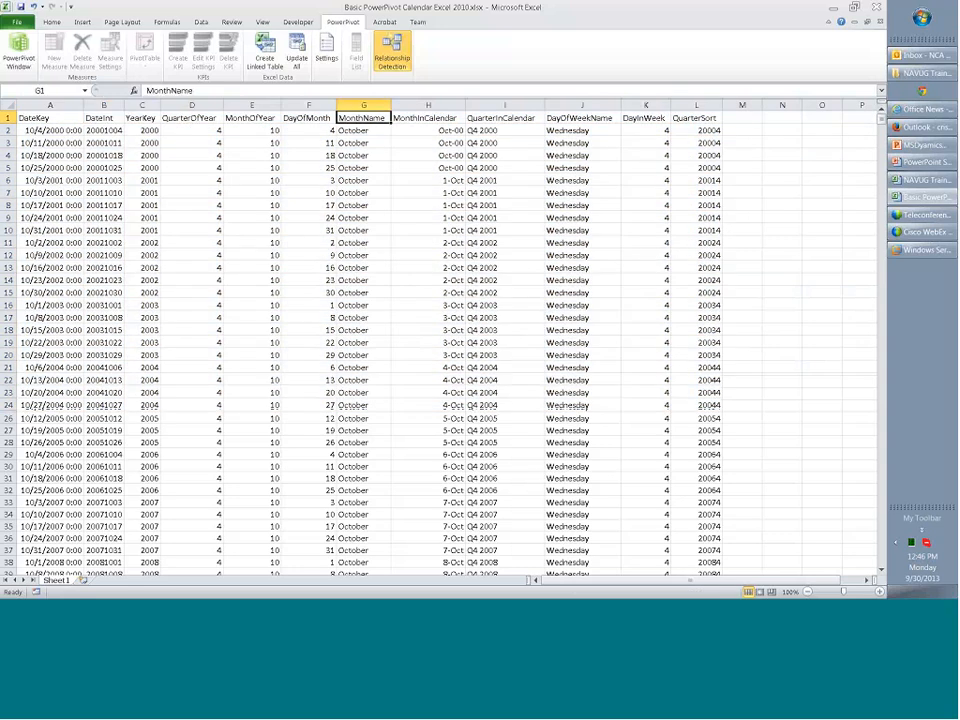
left_click(505, 118)
left_click(378, 119)
Switch to the NAVUG Training Excel 2010.xlsx workbook.
left_click(922, 180)
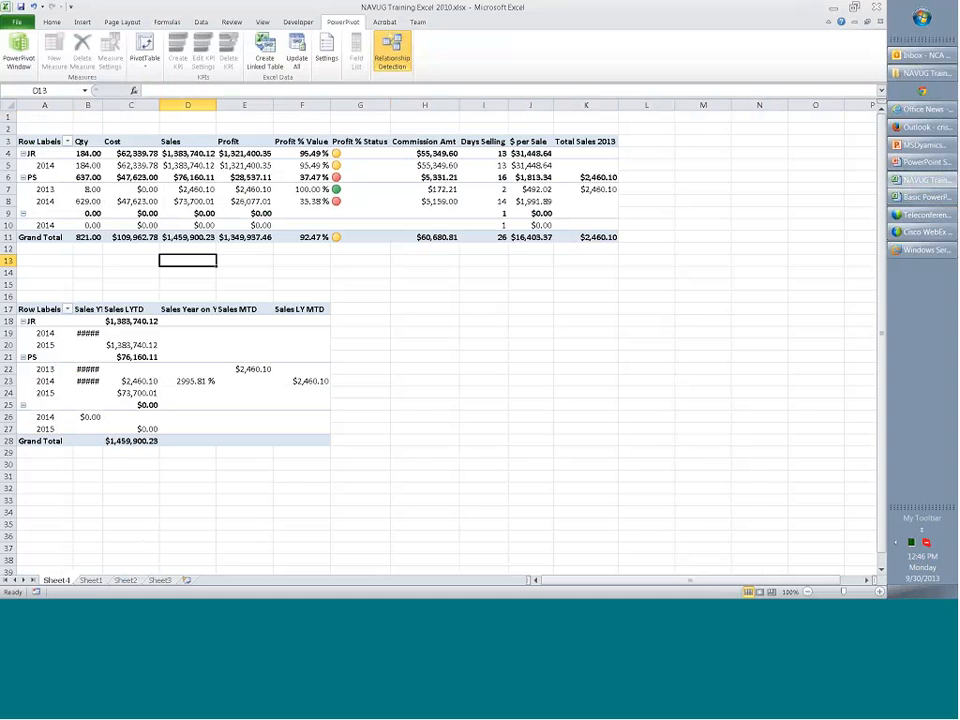
Fit column B to its values and review the Sales YTD, LYTD, Year on Year and MTD headers of the lower PivotTable.
double_click(102, 105)
left_click(100, 309)
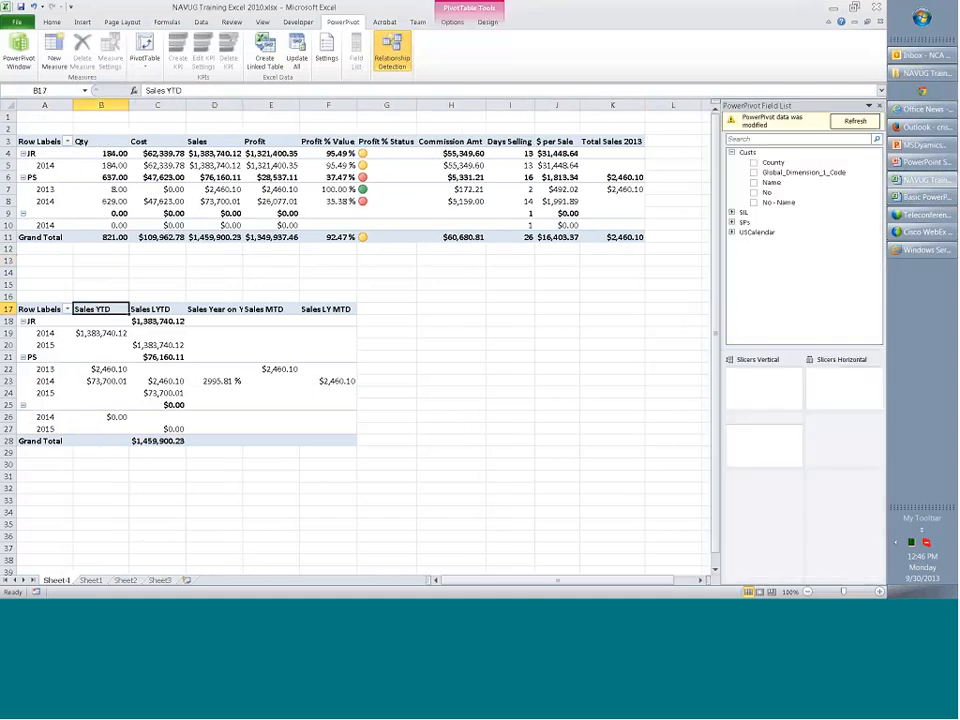
left_click(170, 309)
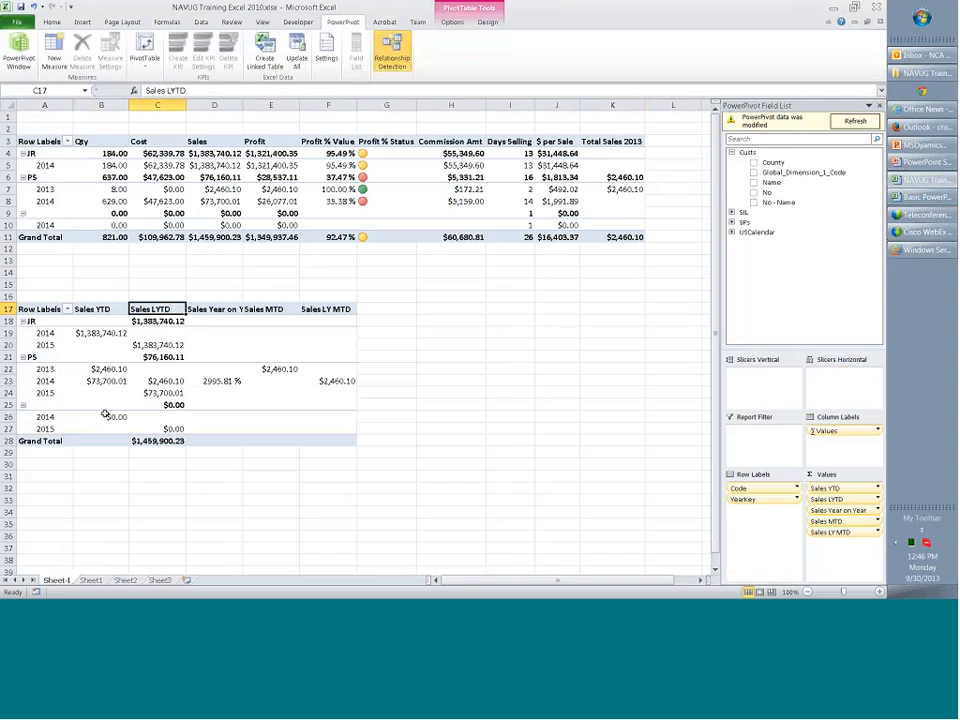
left_click(213, 309)
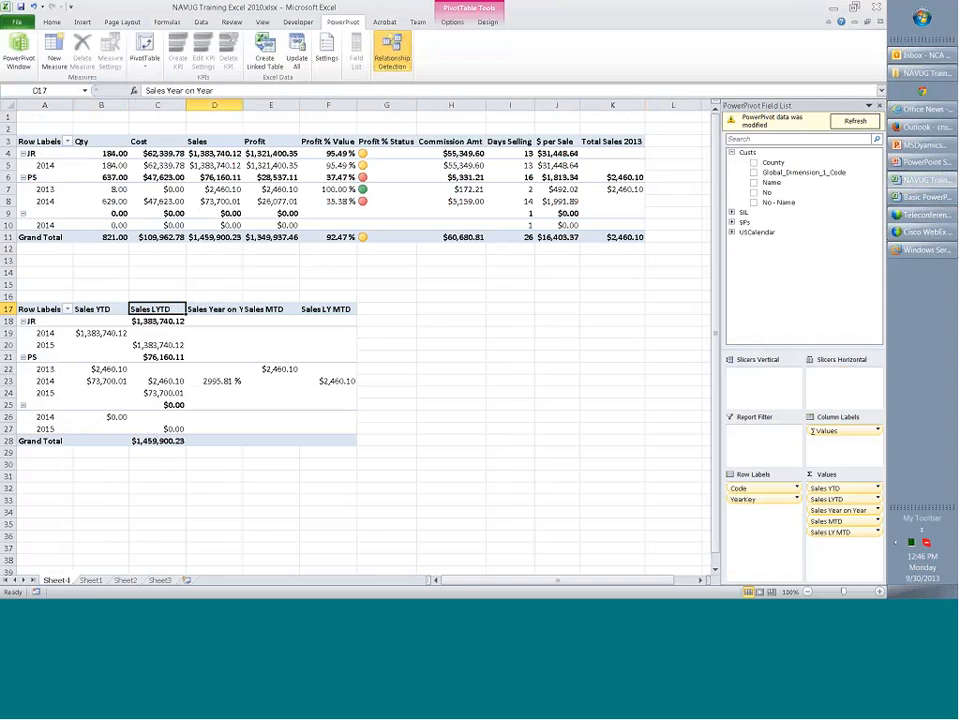
left_click(263, 309)
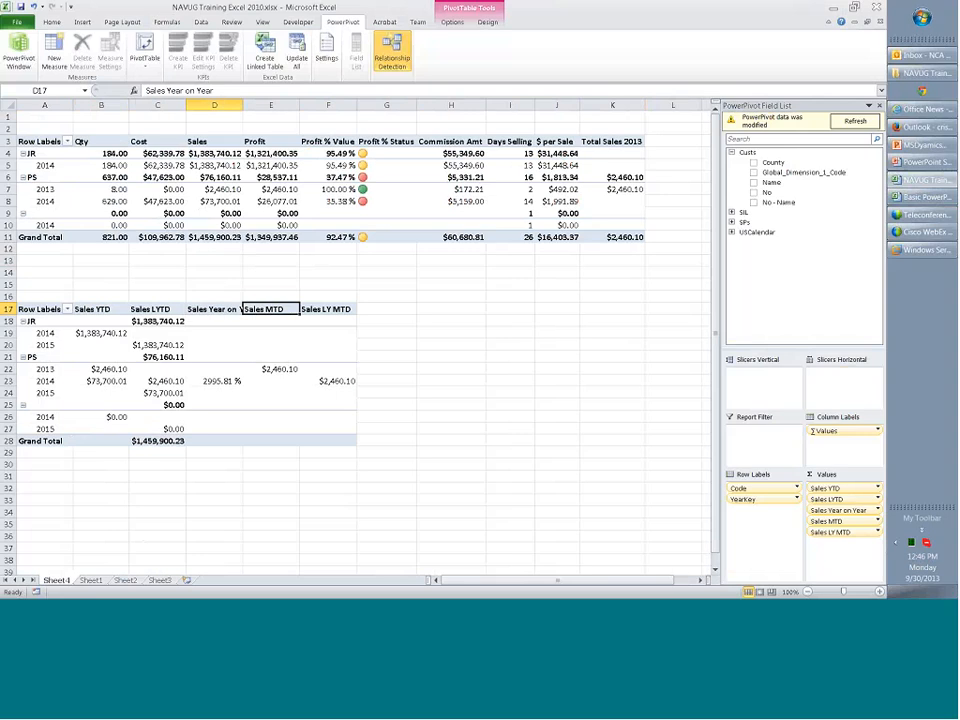
Add QuarterInCalendar from USCalendar to the lower PivotTable's rows beneath YearKey.
left_click(326, 310)
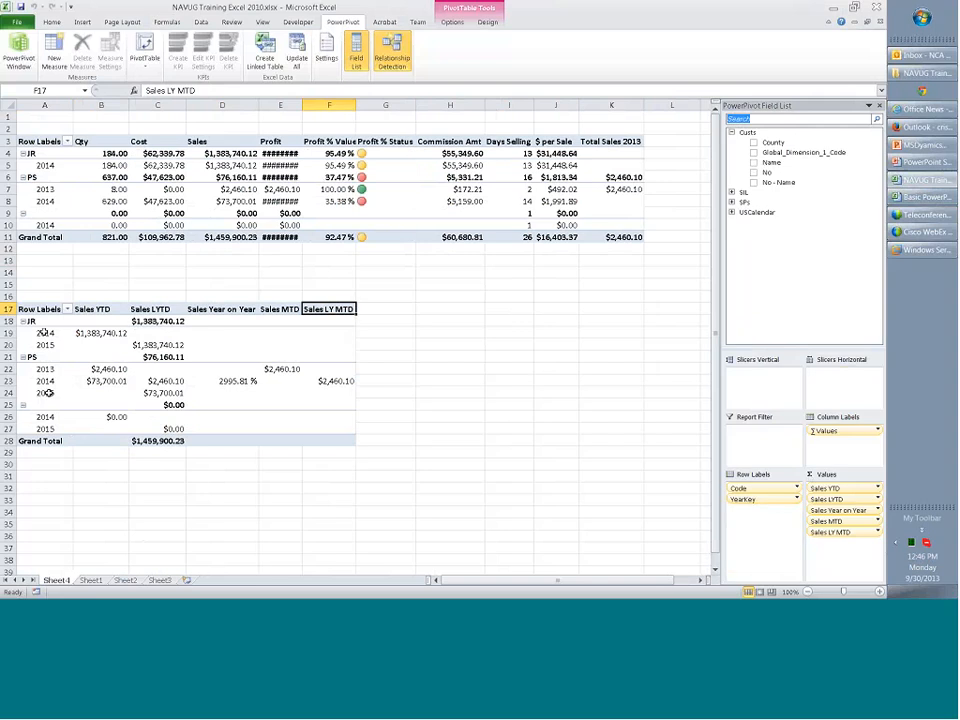
left_click(758, 212)
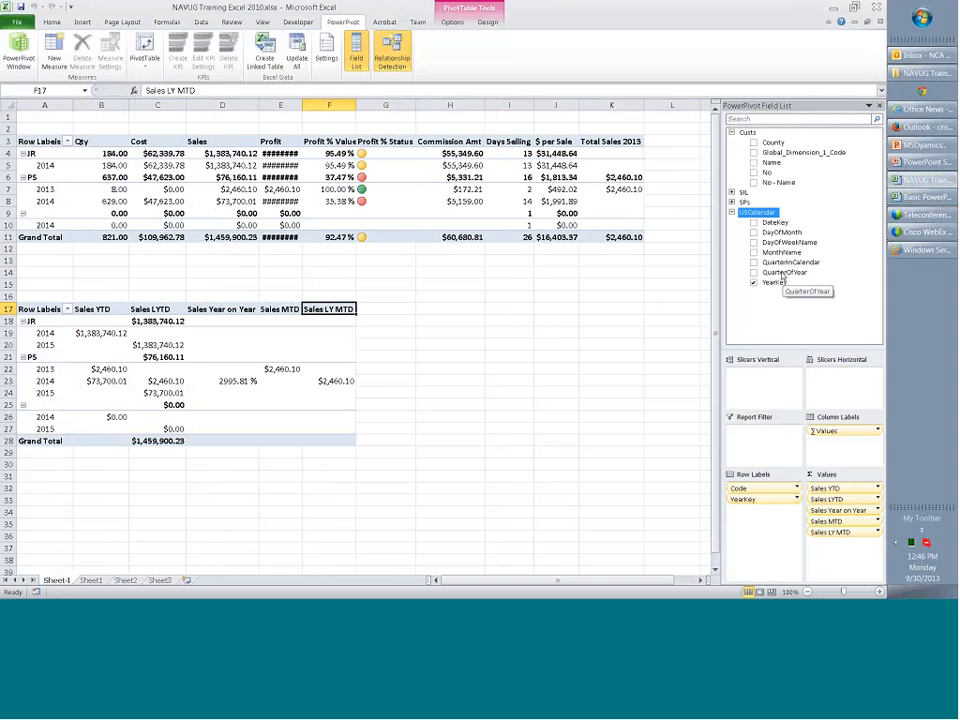
left_click(754, 262)
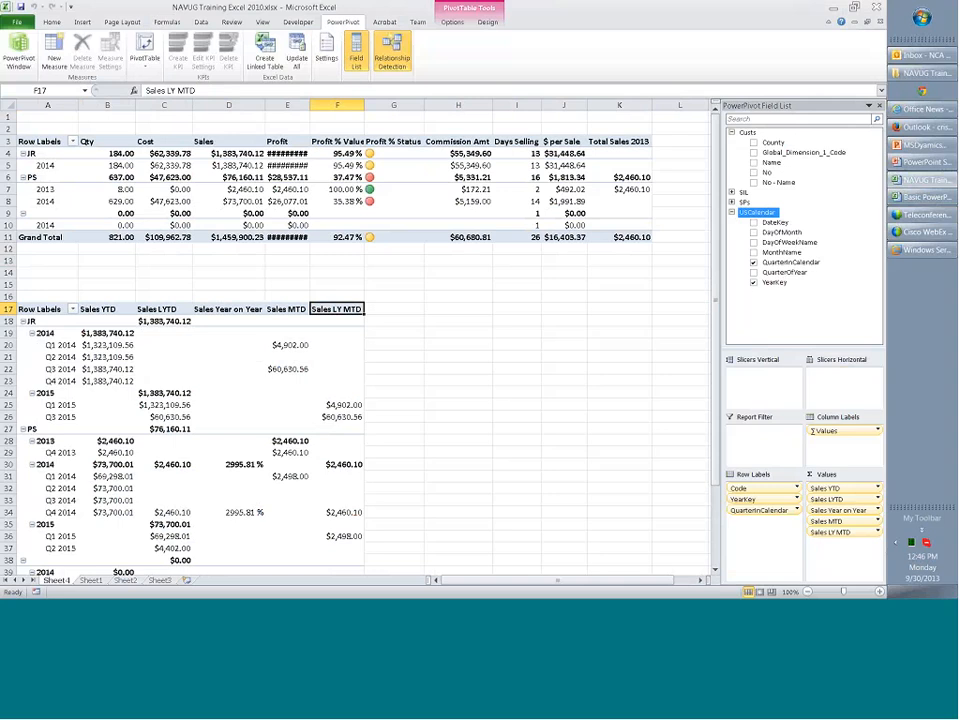
Open the workbook's PowerPivot data and look through the SIL, SPs and USCalendar tables.
left_click(18, 48)
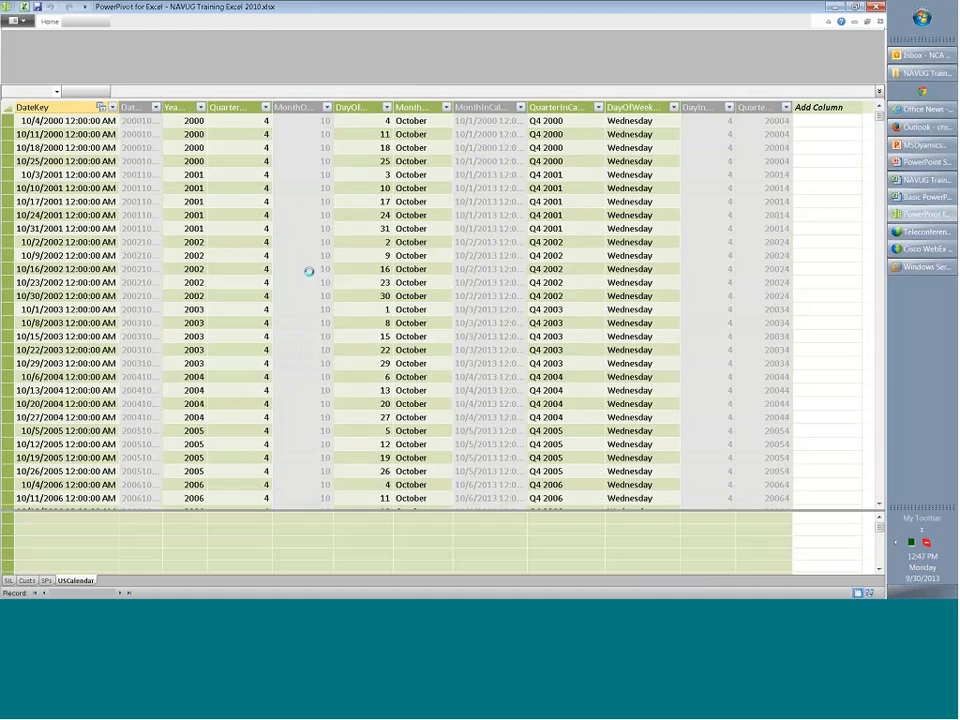
left_click(14, 581)
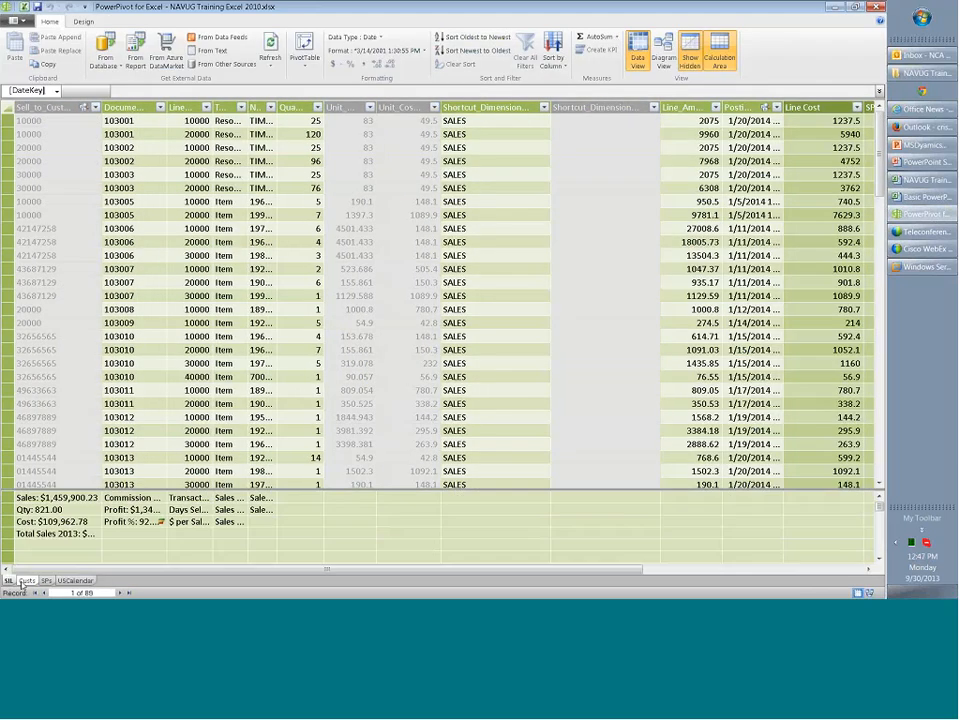
left_click(46, 581)
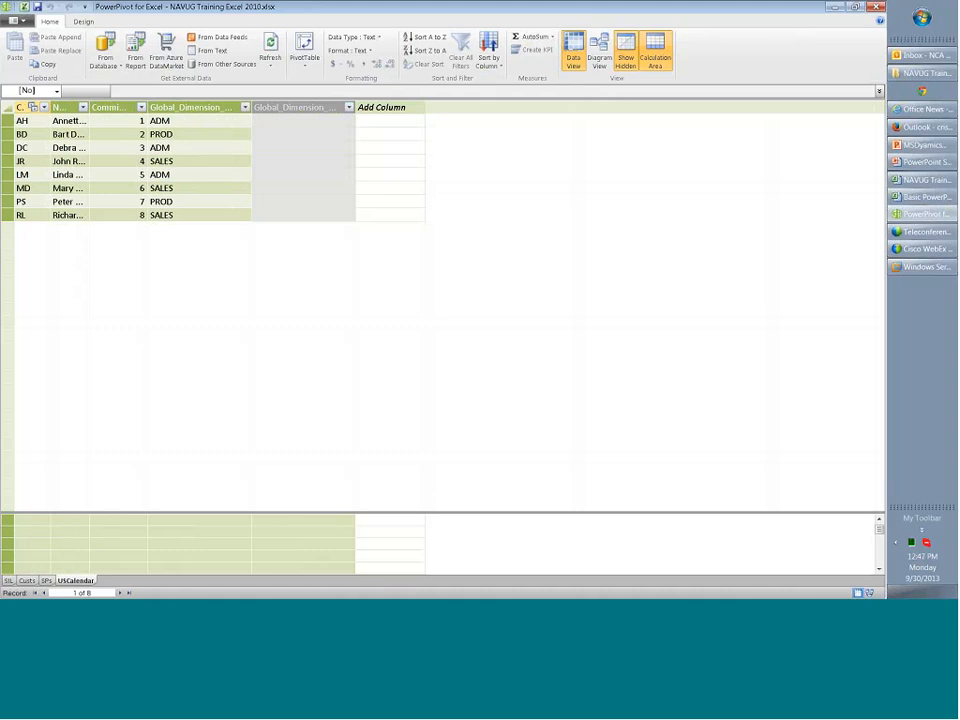
left_click(76, 580)
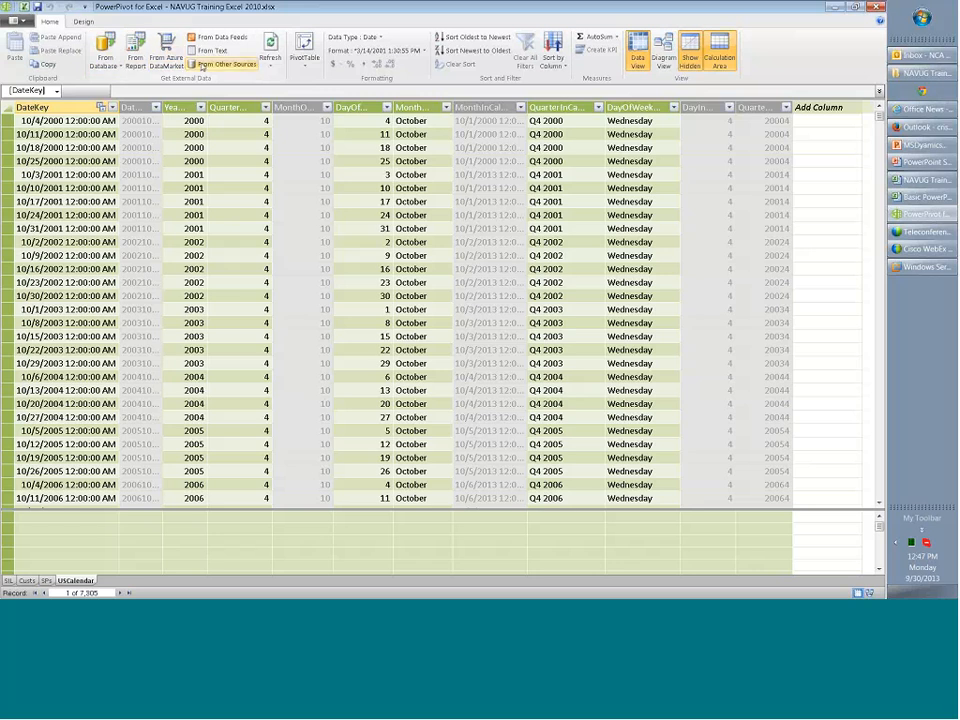
Check the Excel File source in the Table Import Wizard without importing, and view the Basic PowerPivot Calendar Excel 2010.xlsx workbook.
left_click(202, 64)
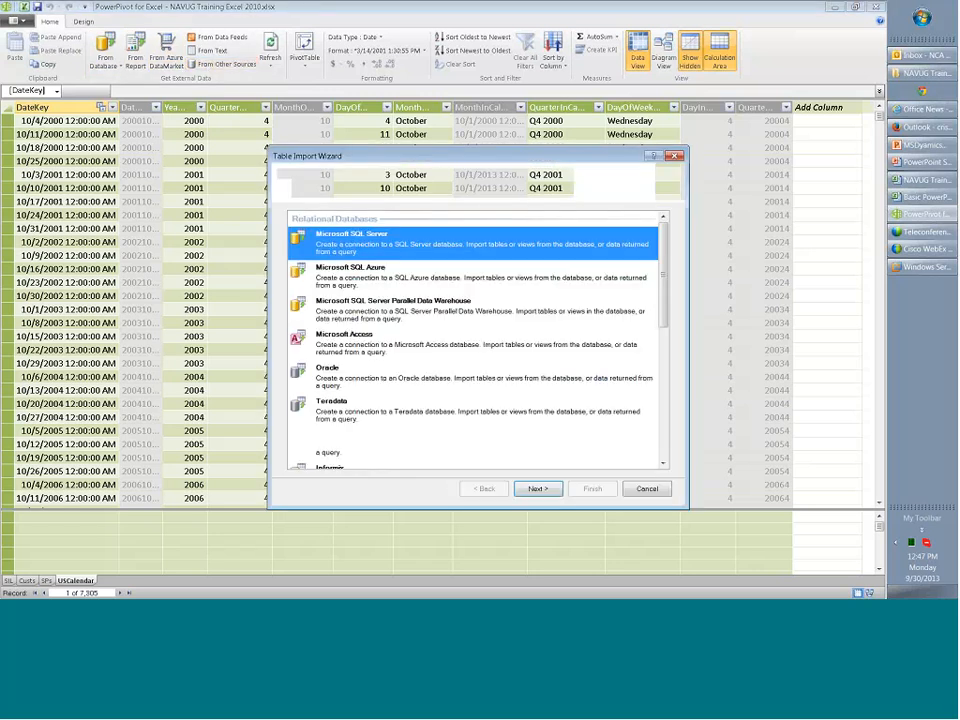
left_click(647, 489)
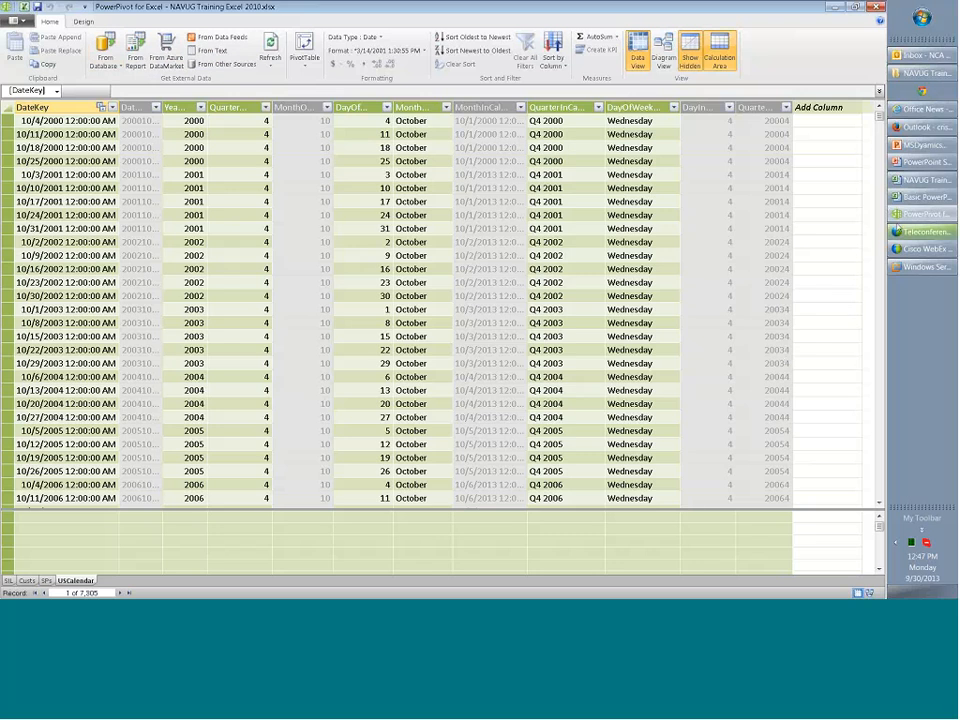
left_click(922, 198)
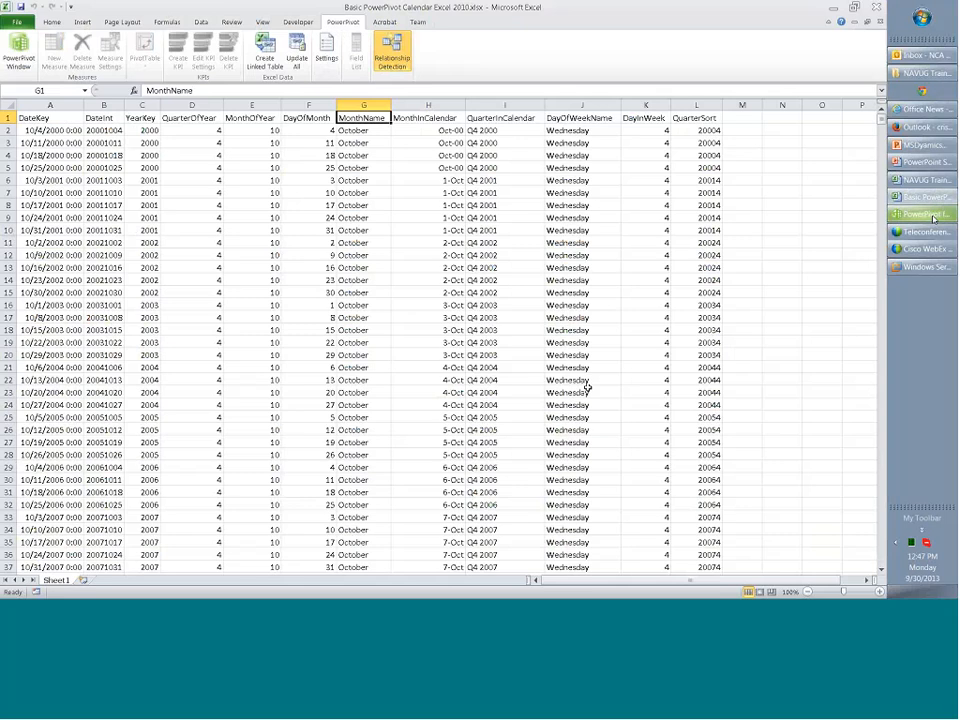
Switch back to the NAVUG Training Excel 2010.xlsx workbook and fit column E to its Profit values.
left_click(924, 180)
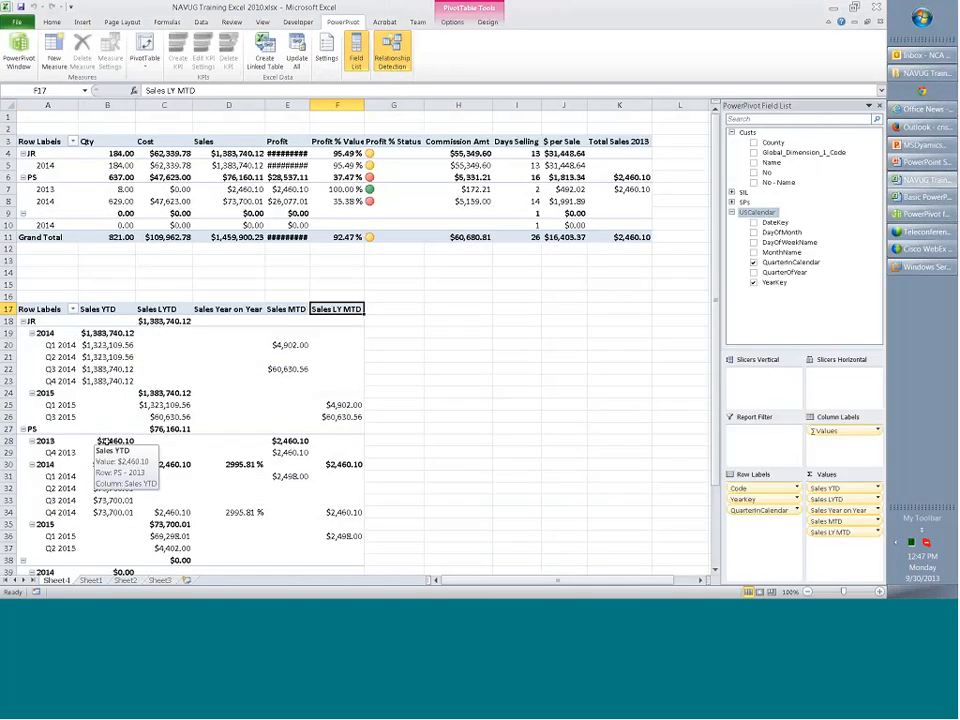
double_click(310, 104)
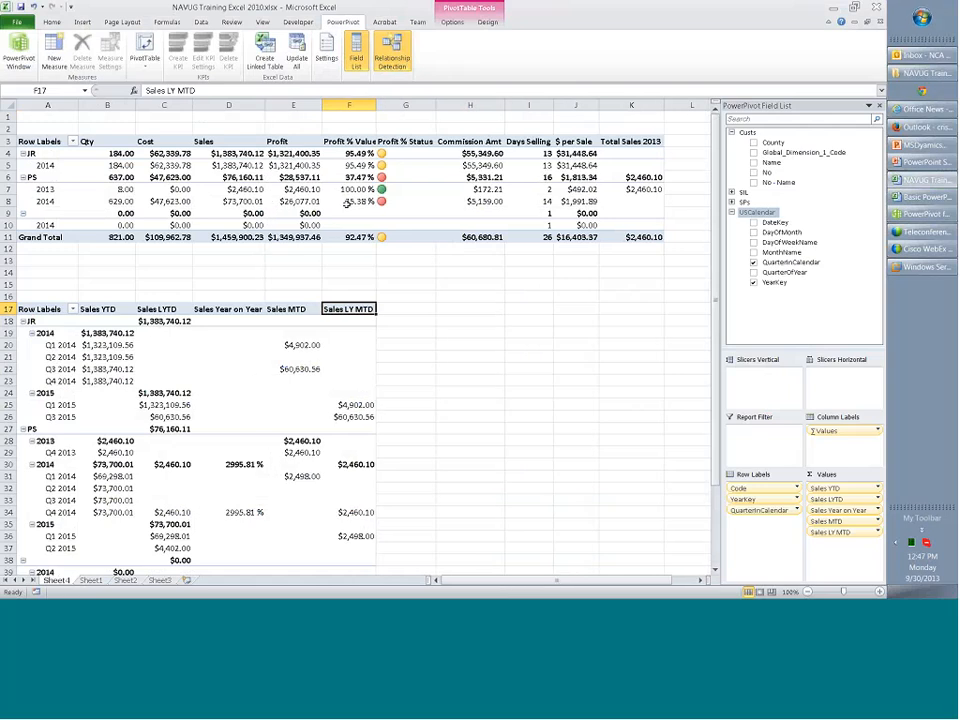
Open the KPI settings of the Profit % measure and move the dialog clear of the upper PivotTable.
left_click(350, 153)
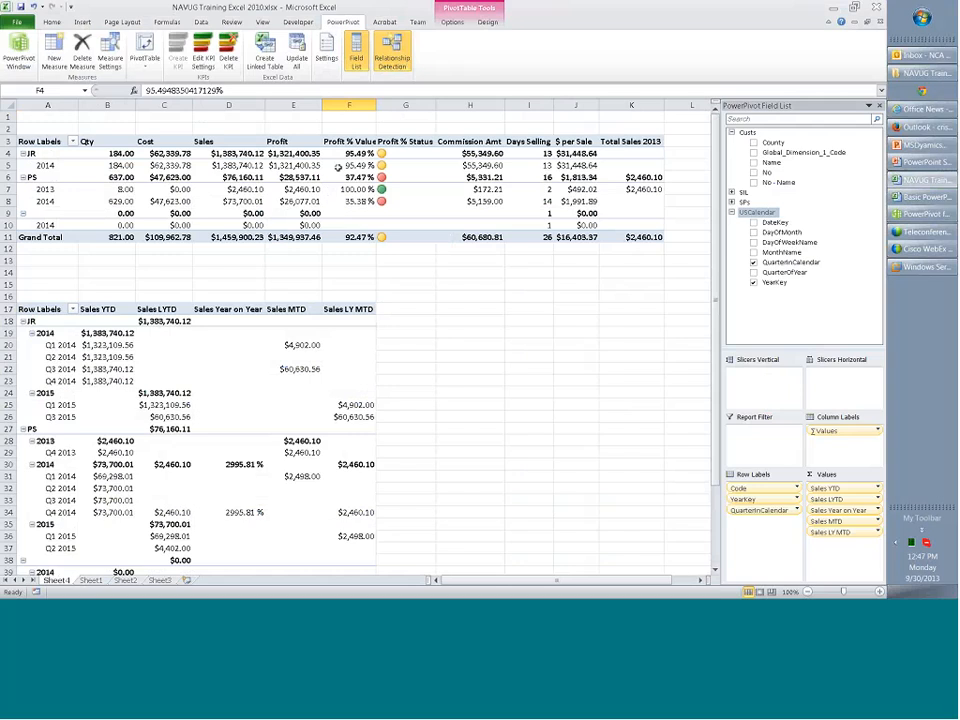
right_click(776, 306)
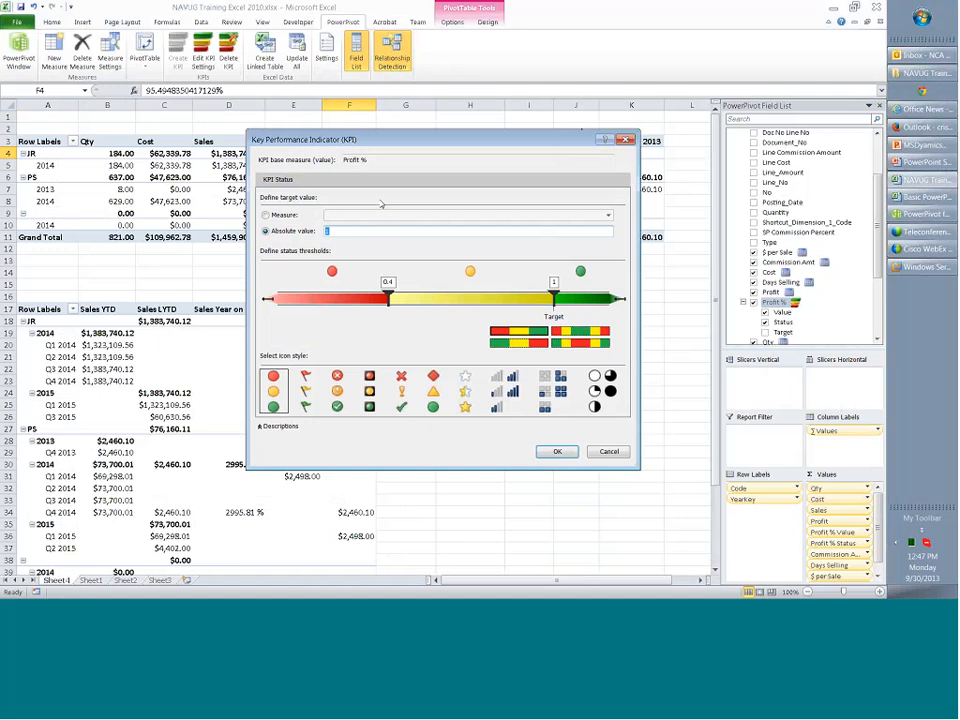
left_click_drag(317, 140, 388, 221)
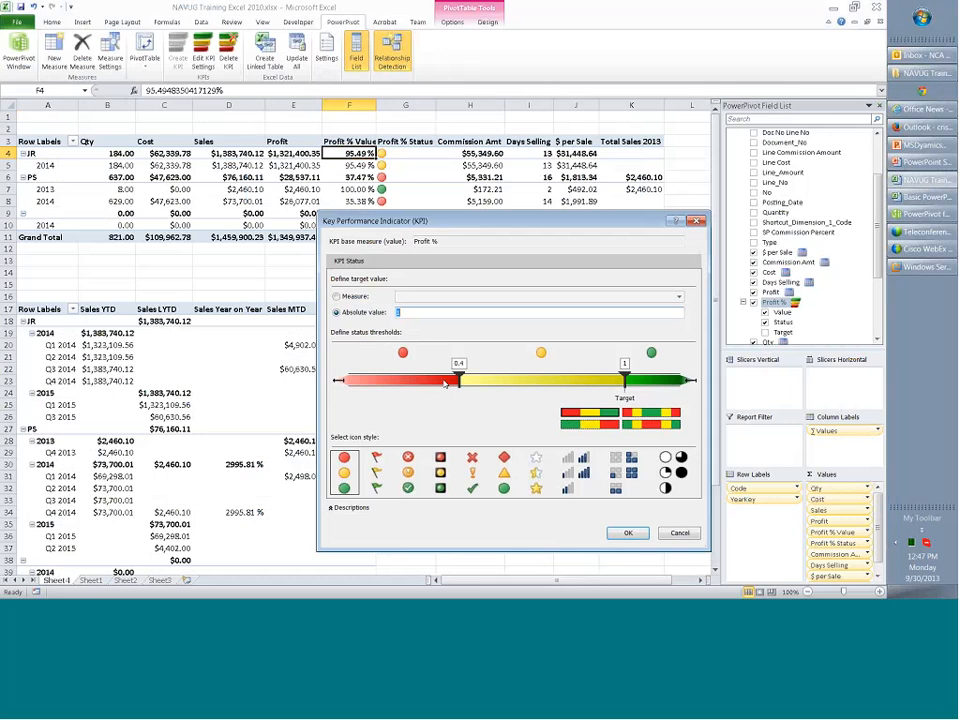
Preview the five-level bar icon style, return to the red-yellow-green circles, and review the measures available as the KPI target.
left_click(576, 472)
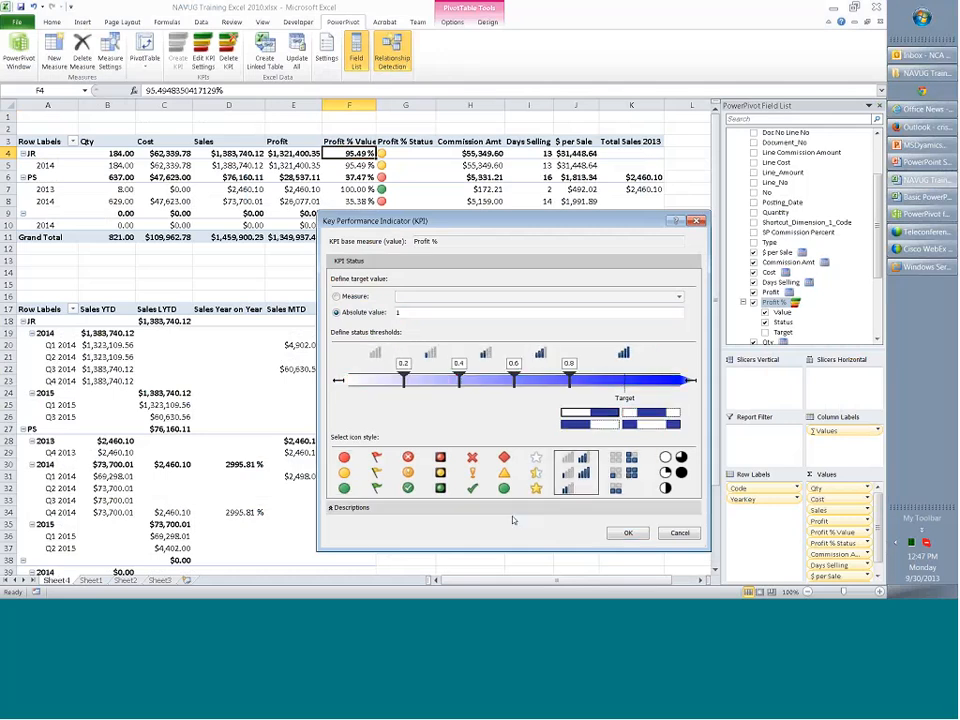
left_click(344, 472)
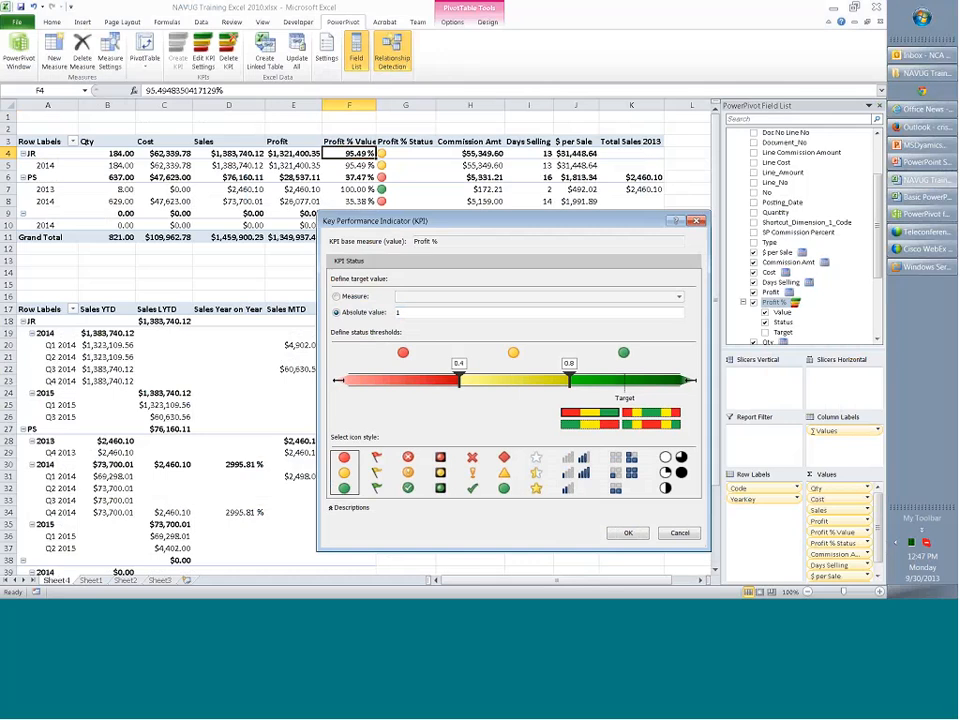
left_click(345, 296)
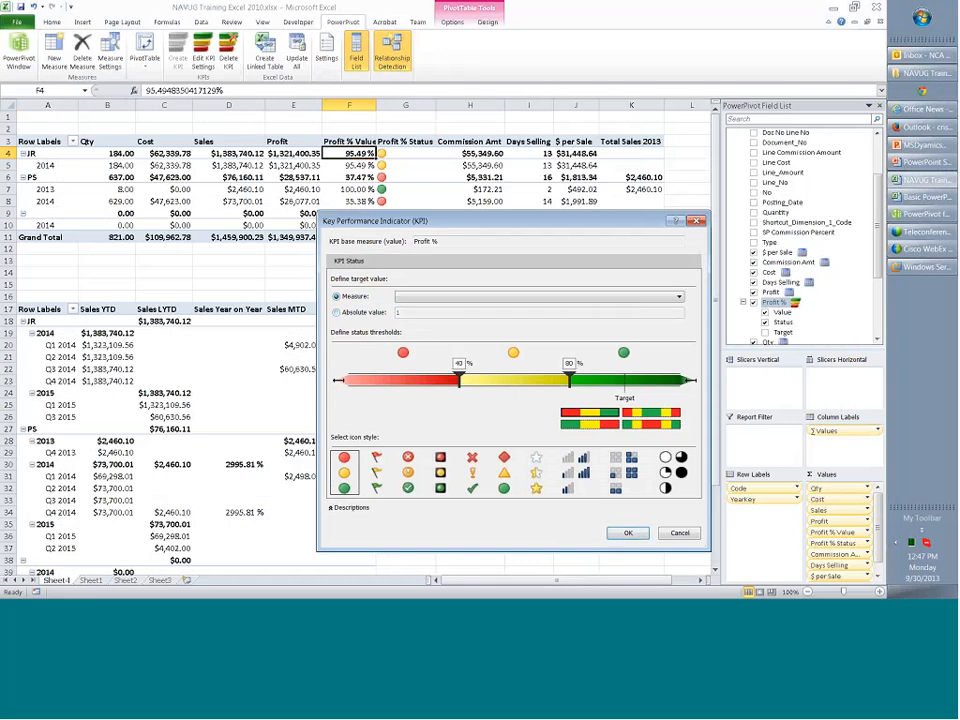
left_click(679, 297)
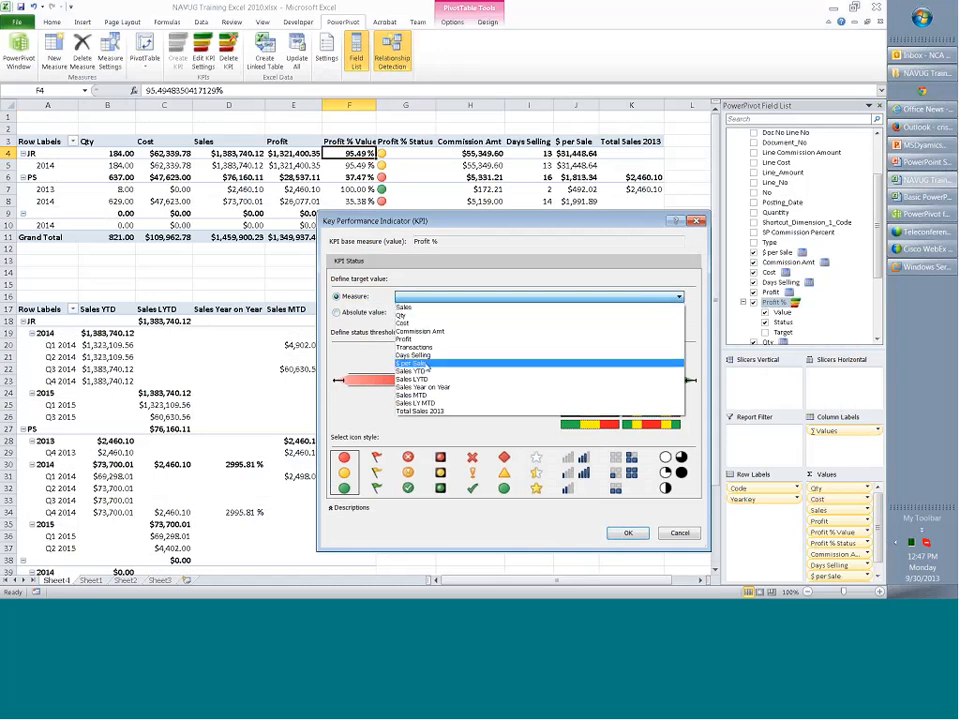
key("Escape")
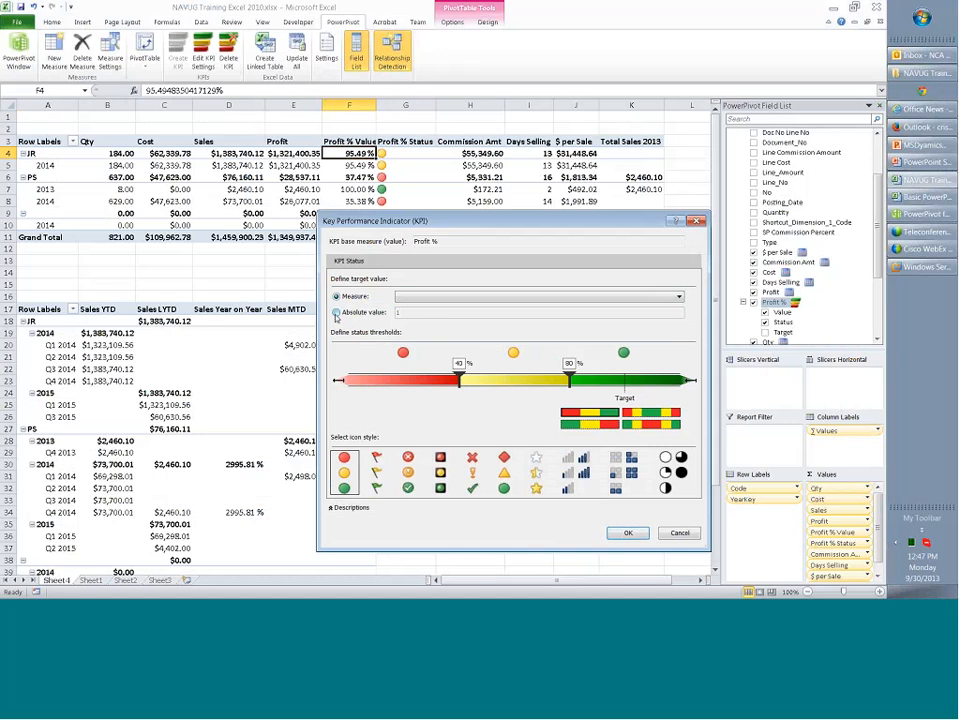
Give the Profit % KPI an absolute target and an upper threshold of 1, and remove its Value field from the upper PivotTable.
left_click(336, 313)
mouse_move(569, 378)
left_mouse_down()
mouse_move(647, 378)
mouse_move(625, 378)
left_mouse_up()
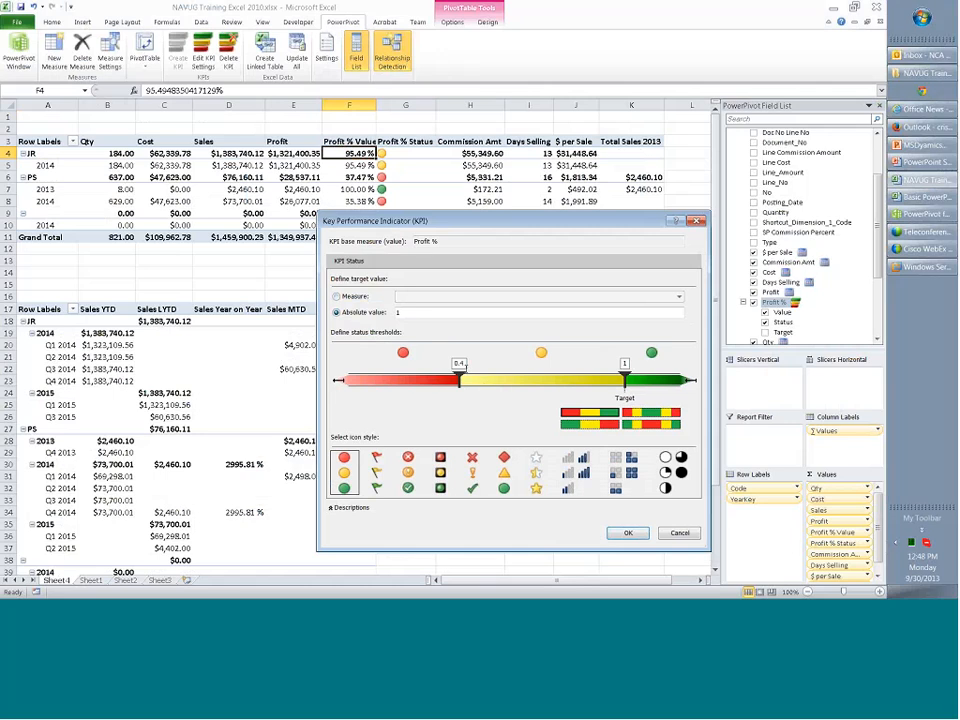
left_click(628, 532)
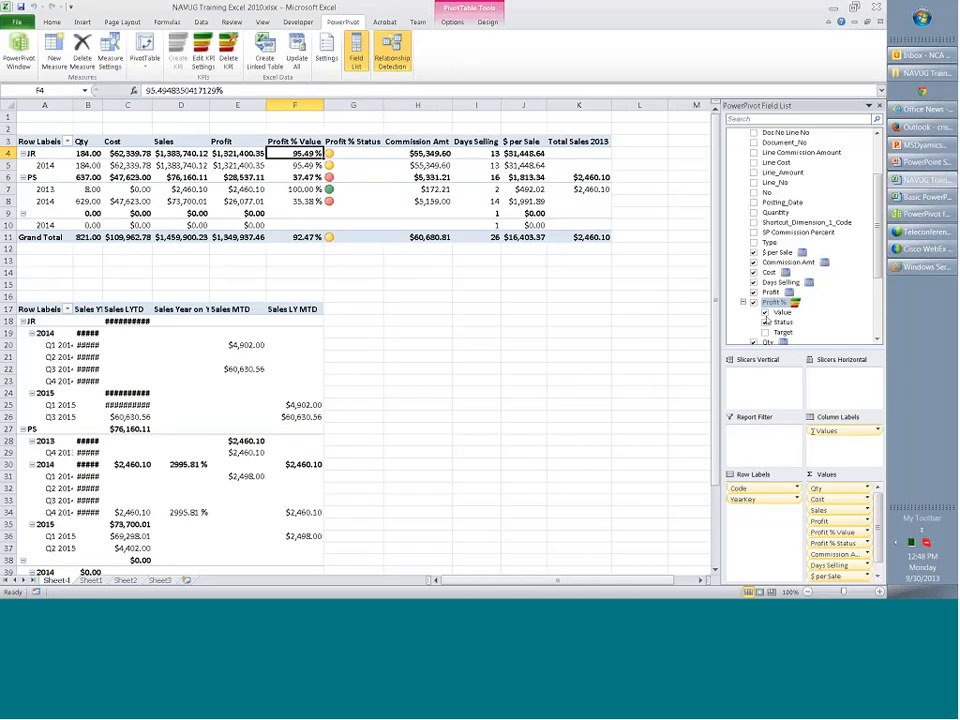
left_click(765, 312)
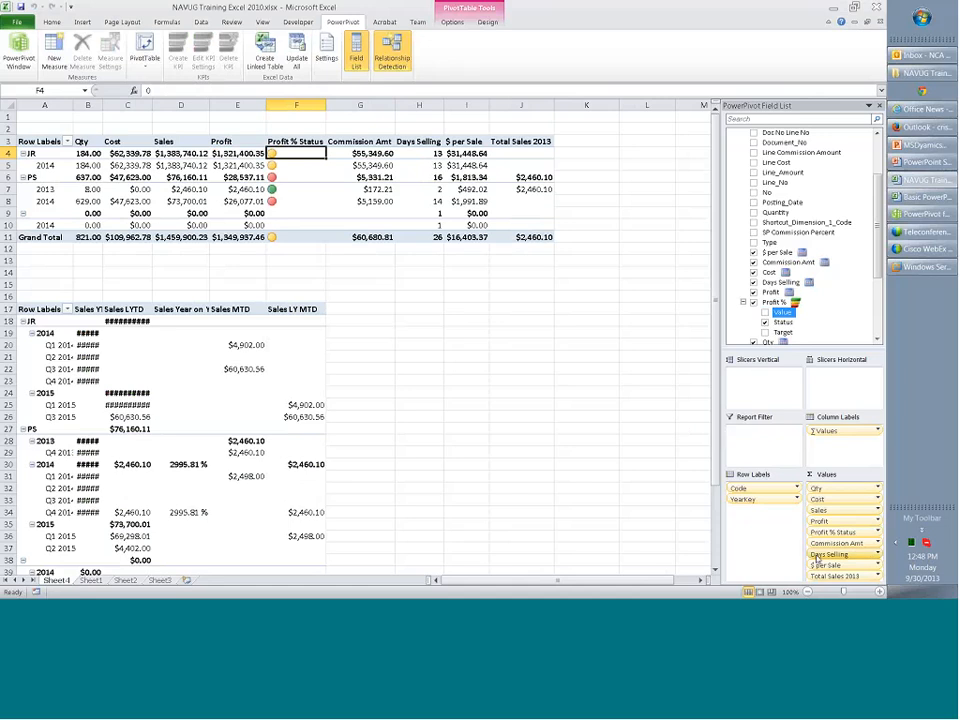
Examine the formulas of the Sales Year on Year, Sales LYTD and Sales YTD measures in the SIL table of the PowerPivot window.
left_click(12, 44)
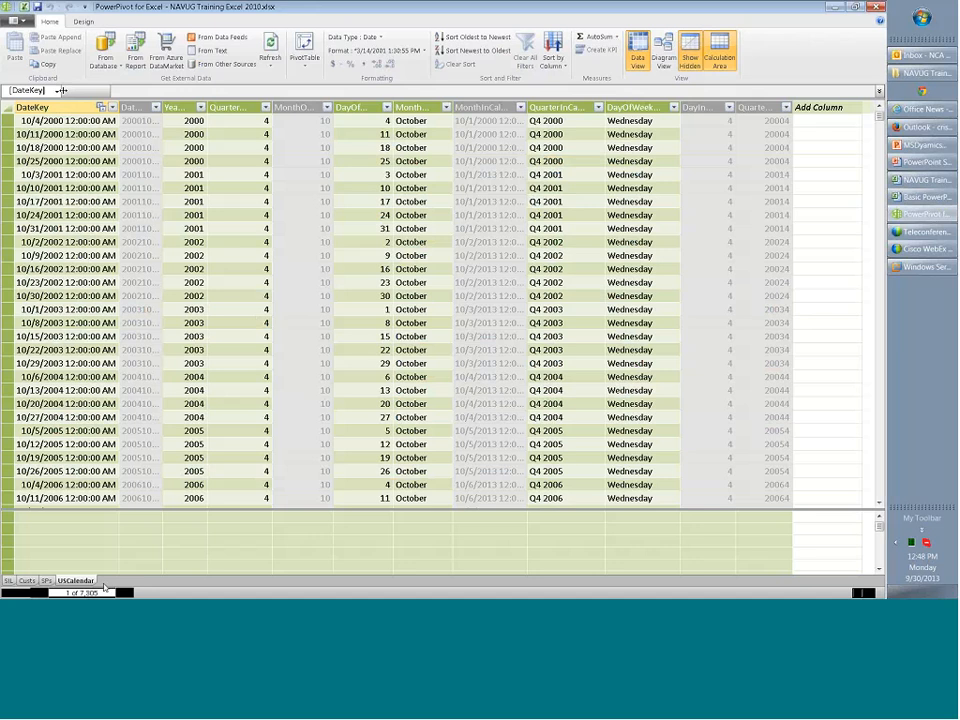
left_click(9, 580)
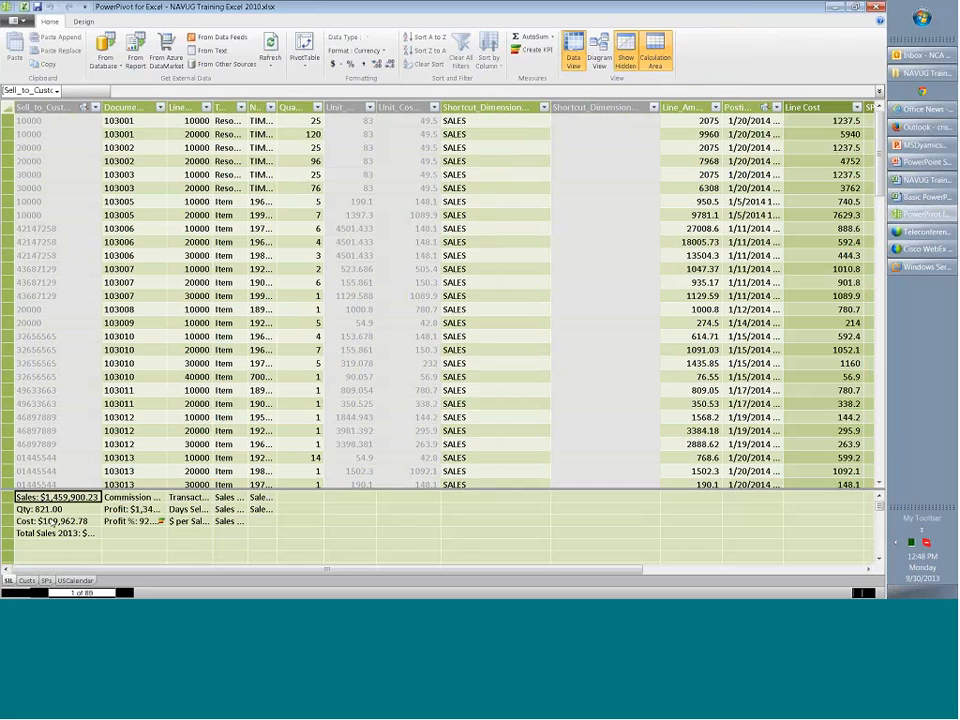
left_click(229, 521)
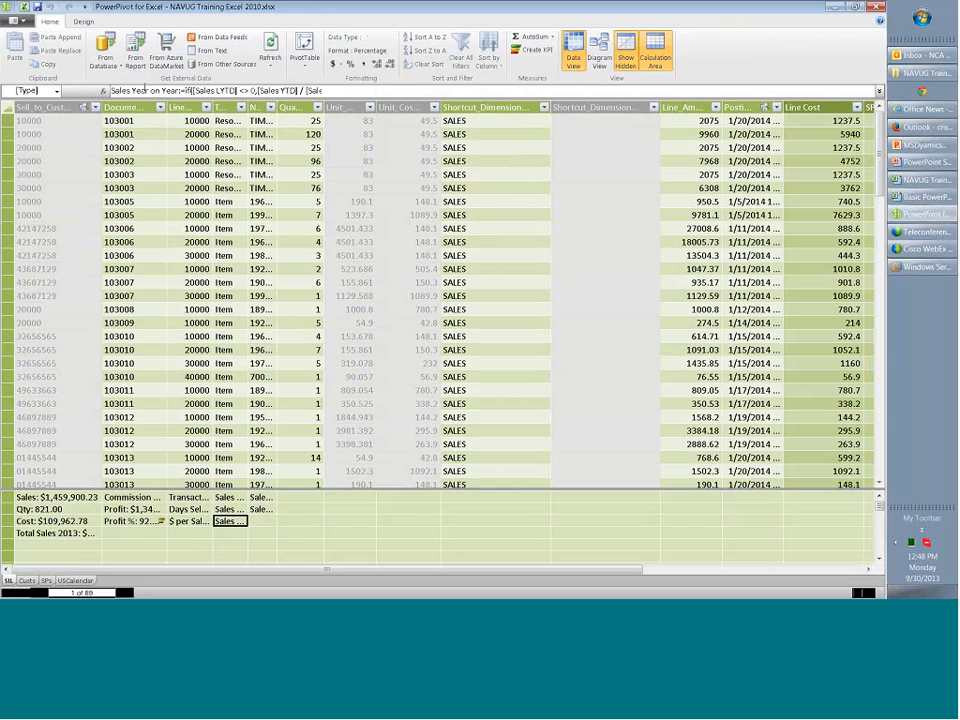
key("Up")
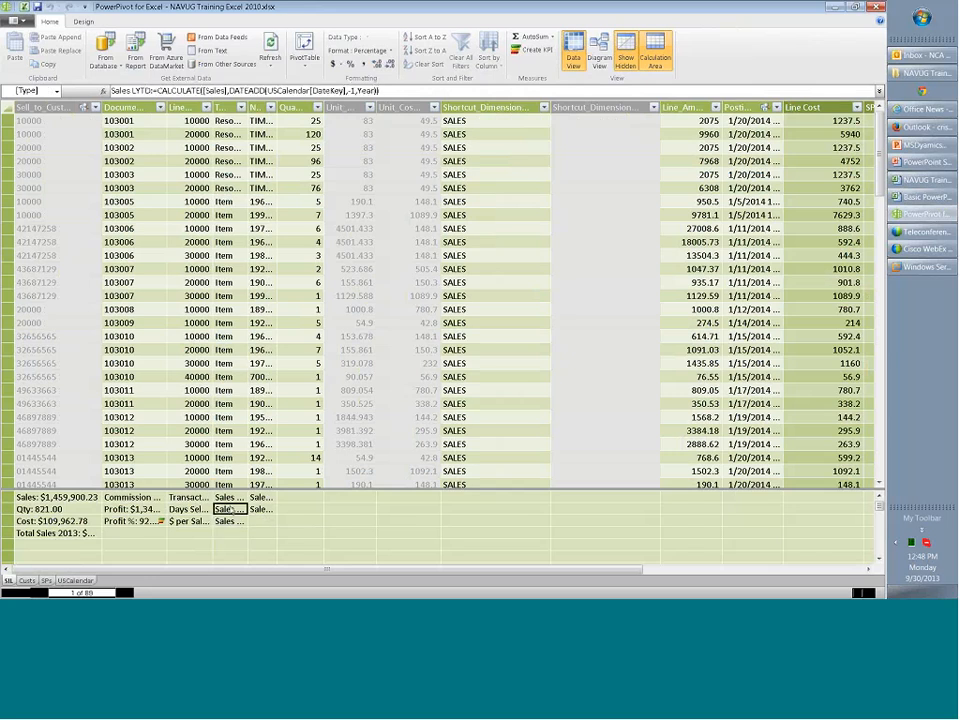
left_click_drag(393, 90, 110, 91)
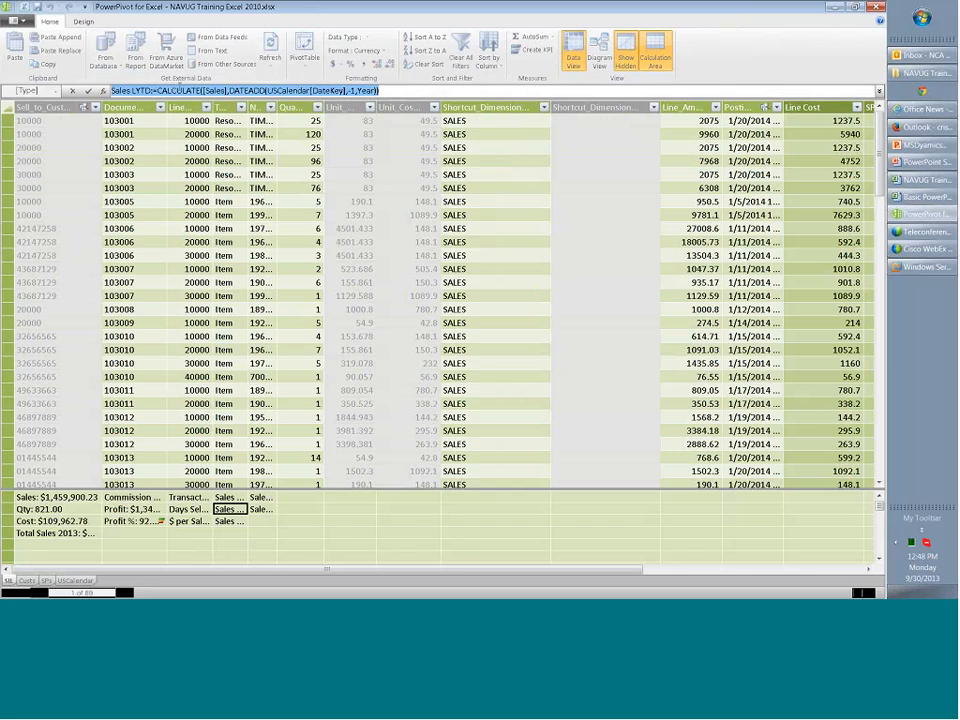
left_click(204, 91)
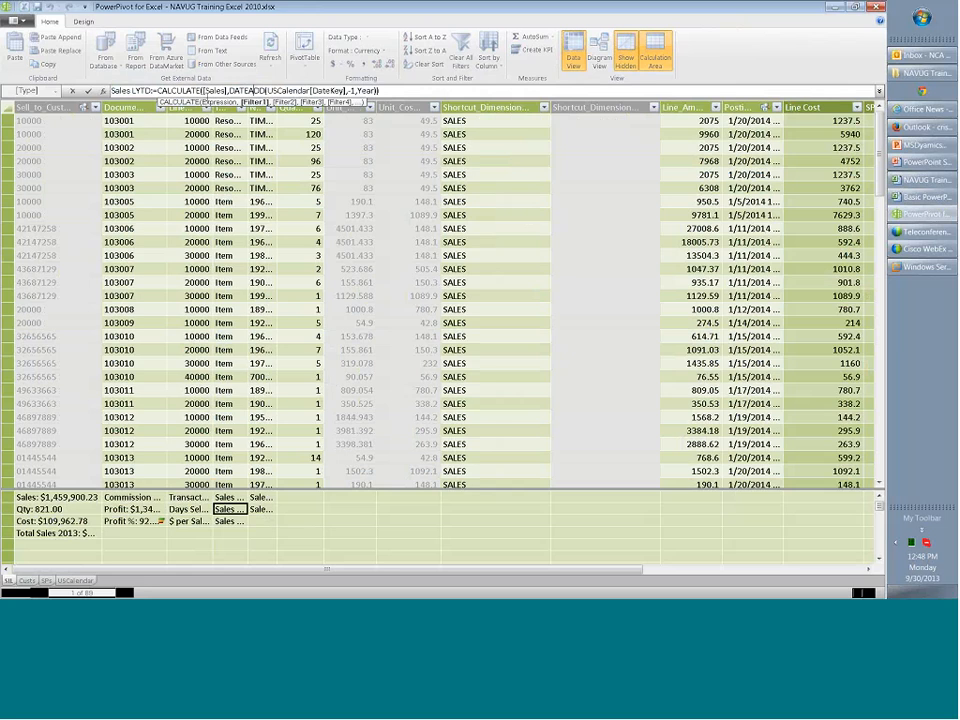
left_click(236, 498)
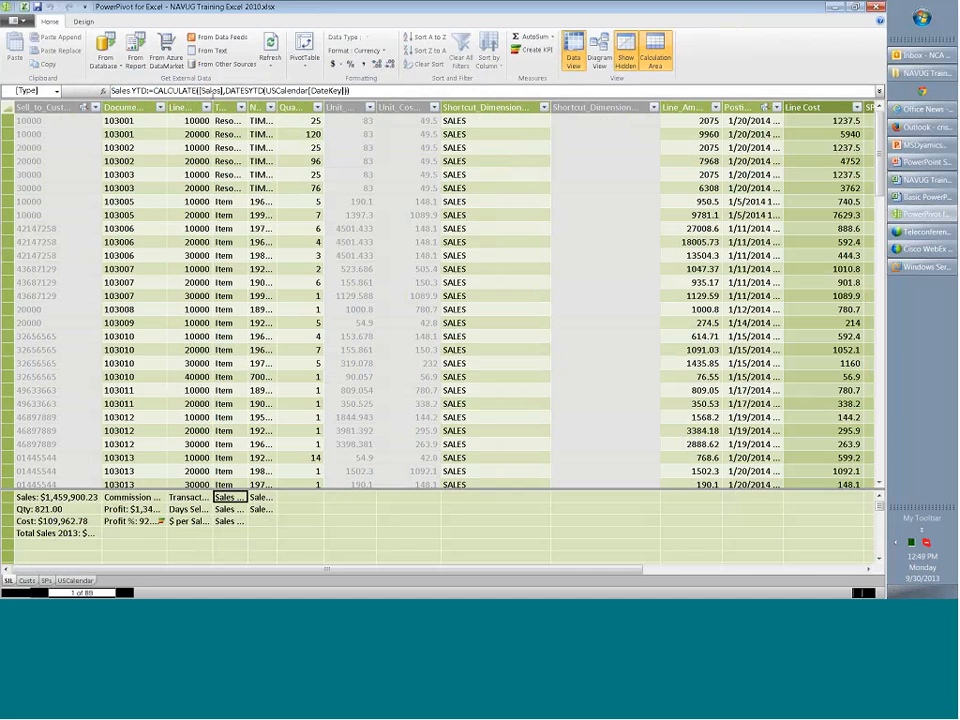
left_click(175, 91)
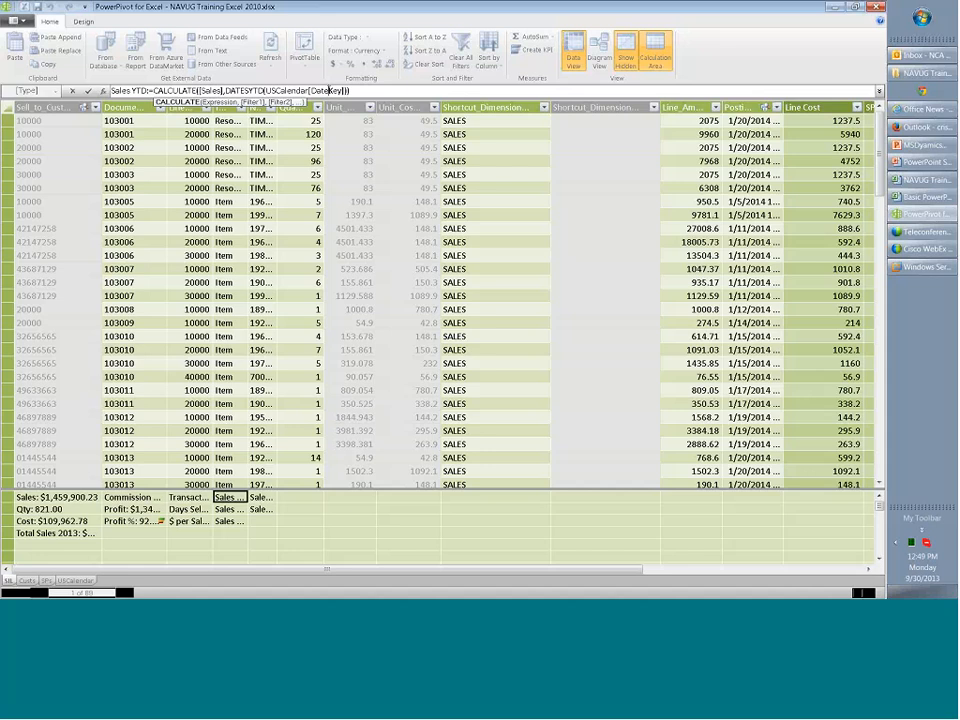
Review the Sales LYTD formula and switch to the Book1 workbook in the Windows Server session.
left_click(238, 510)
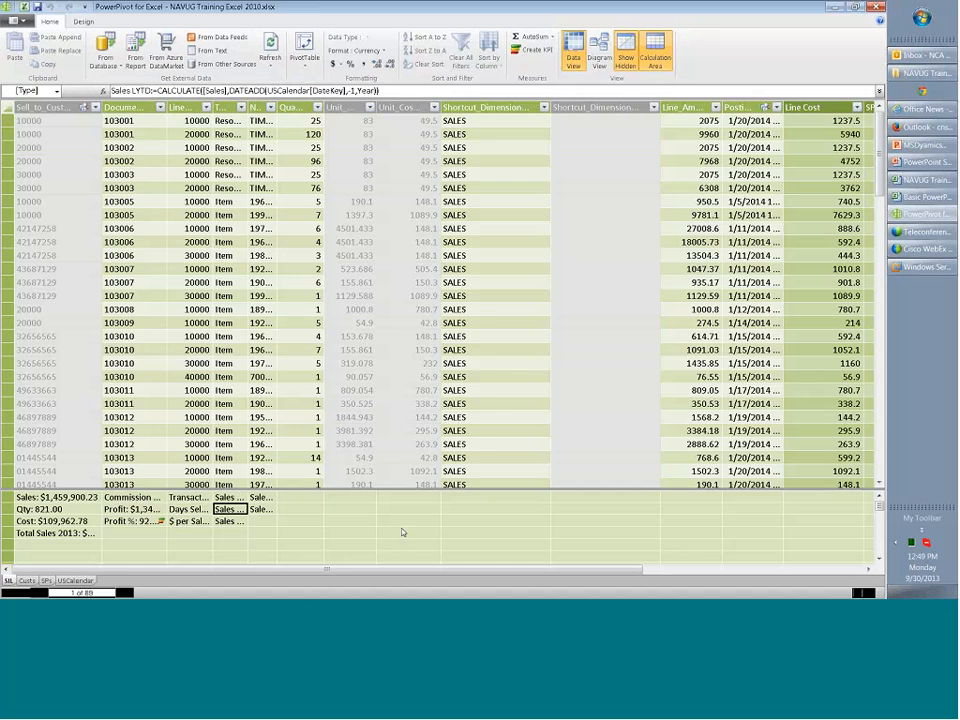
left_click(934, 268)
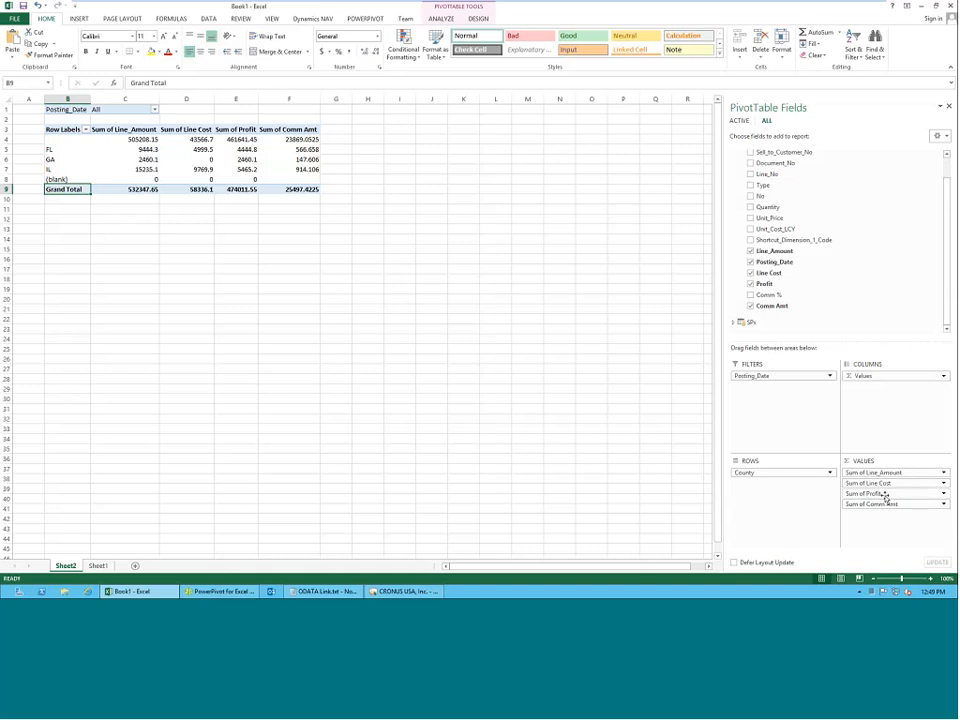
Start a new calculated field in the SIL table and name it Sales.
left_click(365, 18)
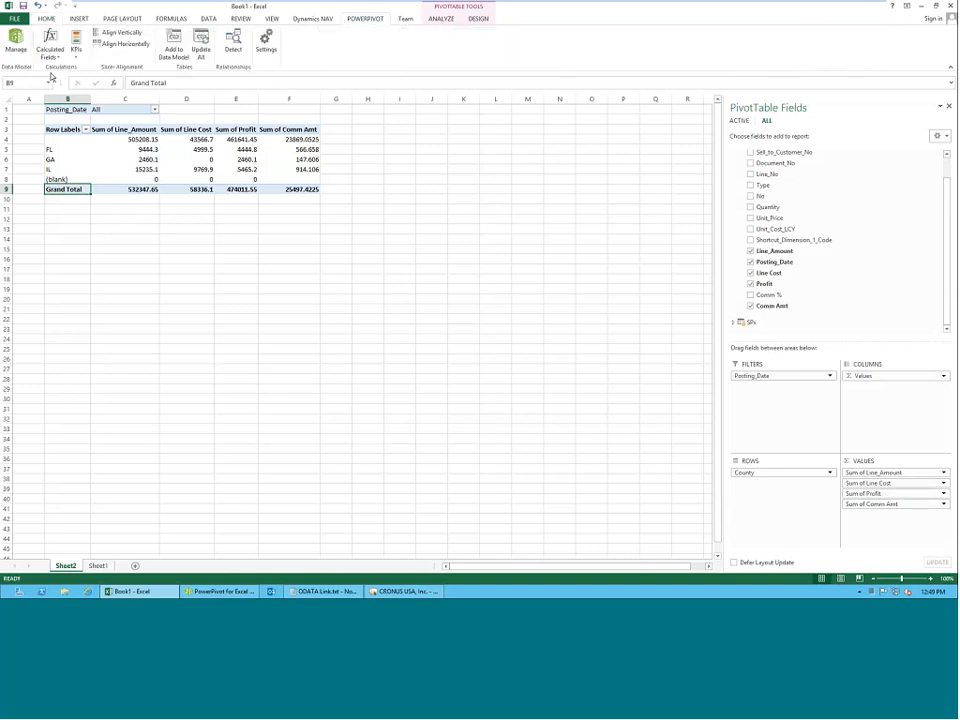
left_click(42, 50)
left_click(60, 68)
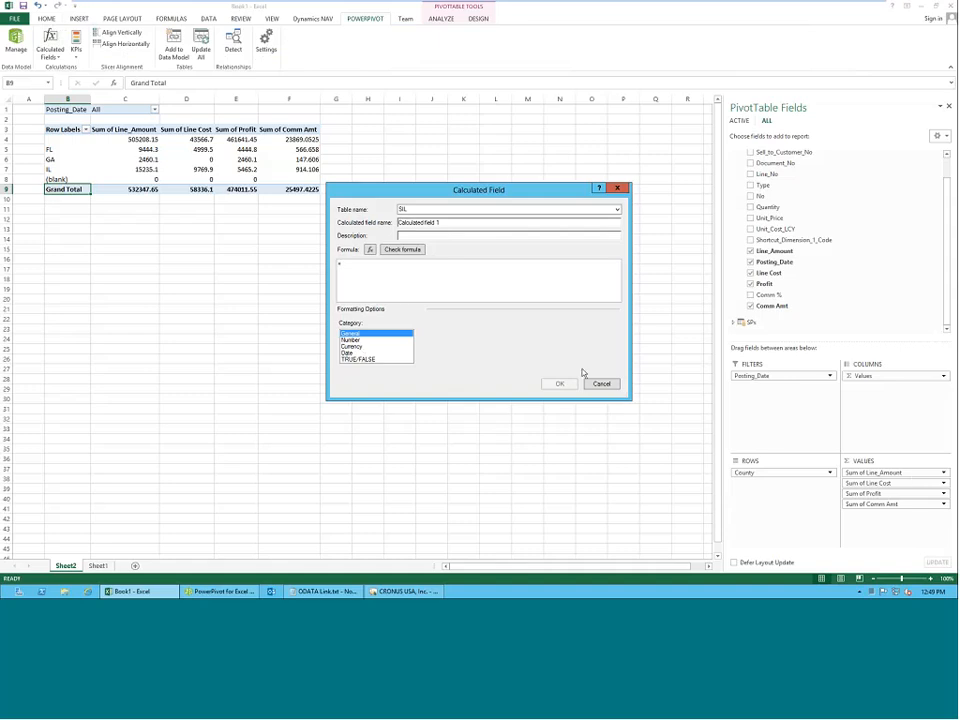
left_click_drag(451, 221, 269, 218)
type("Sales")
Give the Sales field the formula =sum(SIL[Line_Amount]) with Currency formatting and add it to the PivotTable.
left_click(491, 268)
type("sum(")
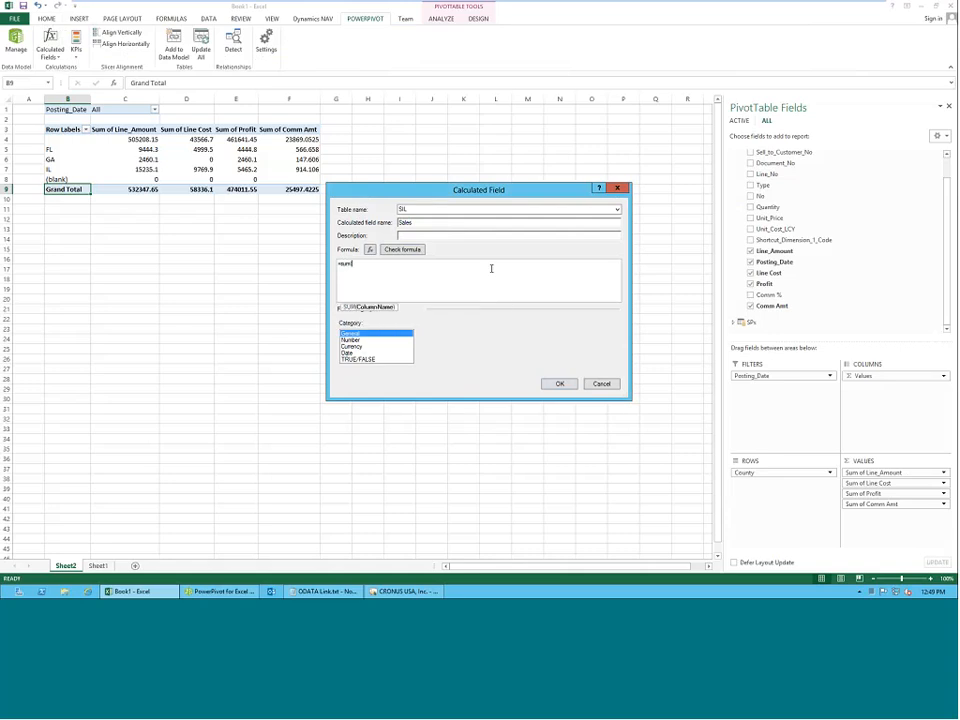
key("BackSpace")
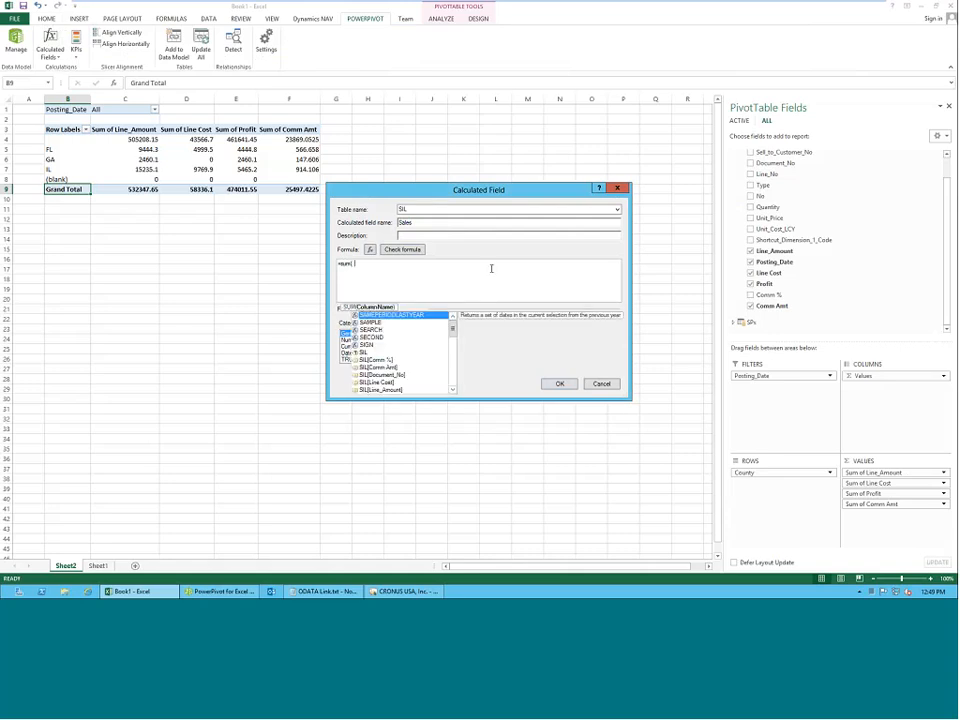
type("s")
key("Down")
key("Down")
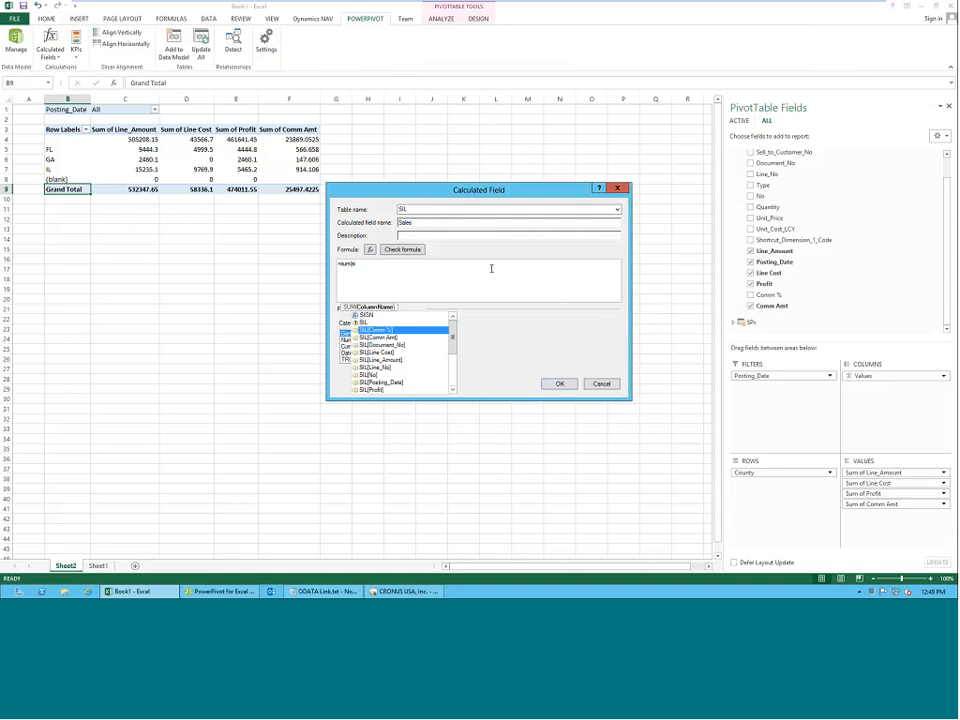
key("Down")
key("Down")
key("Down")
key("Down")
key("Tab")
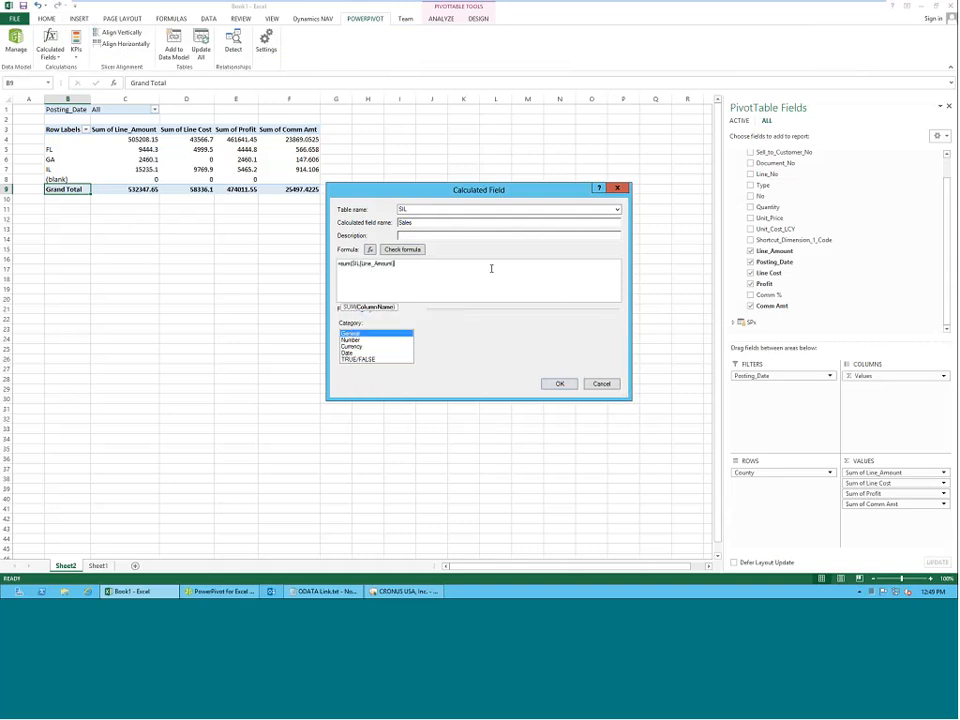
type(")")
left_click(353, 346)
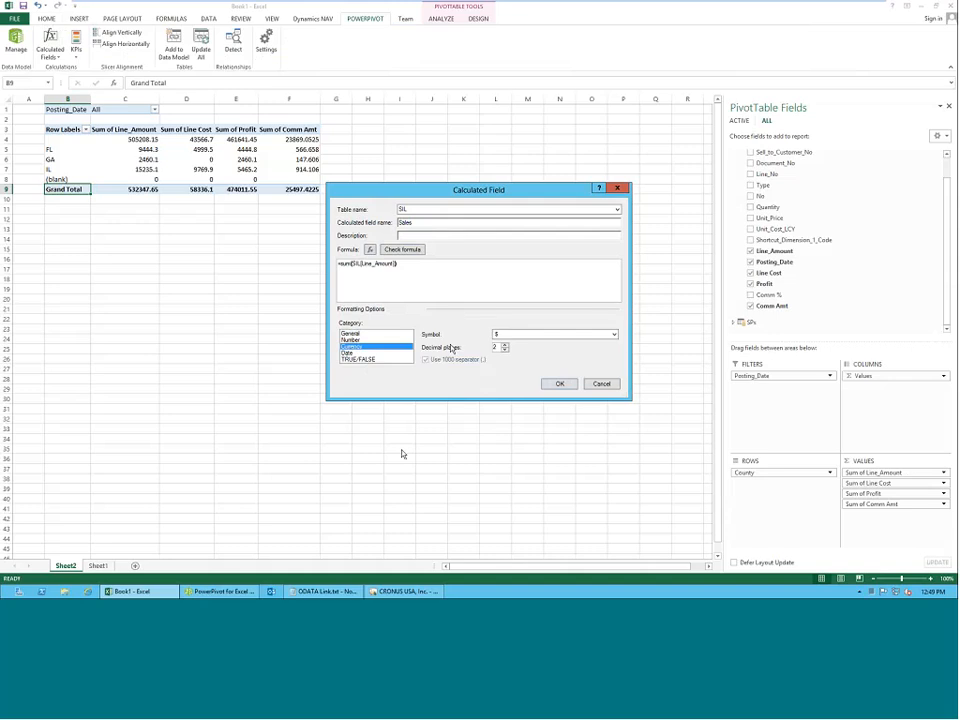
left_click(557, 385)
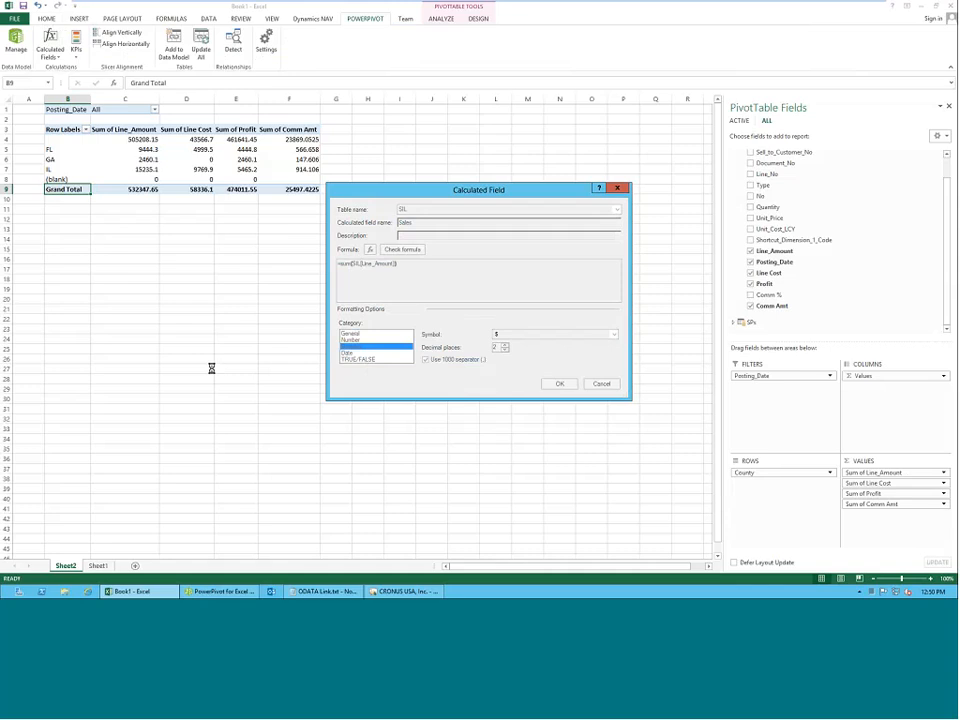
Compare the Sales values by county with the Sum of Line_Amount column in the PivotTable.
left_click(141, 140)
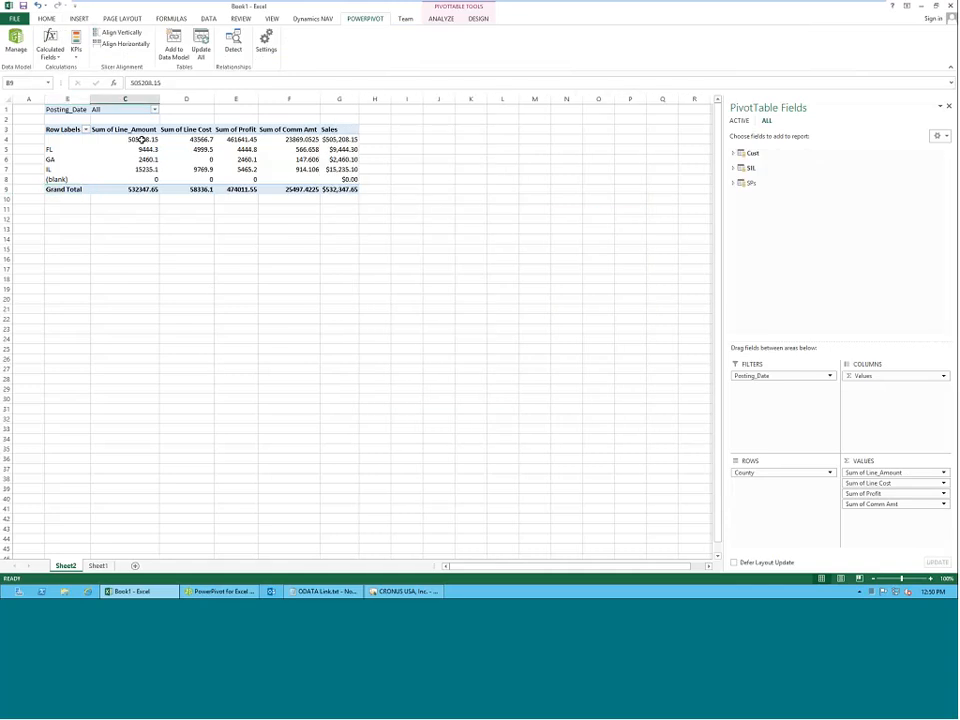
left_click(338, 140)
left_click(340, 160)
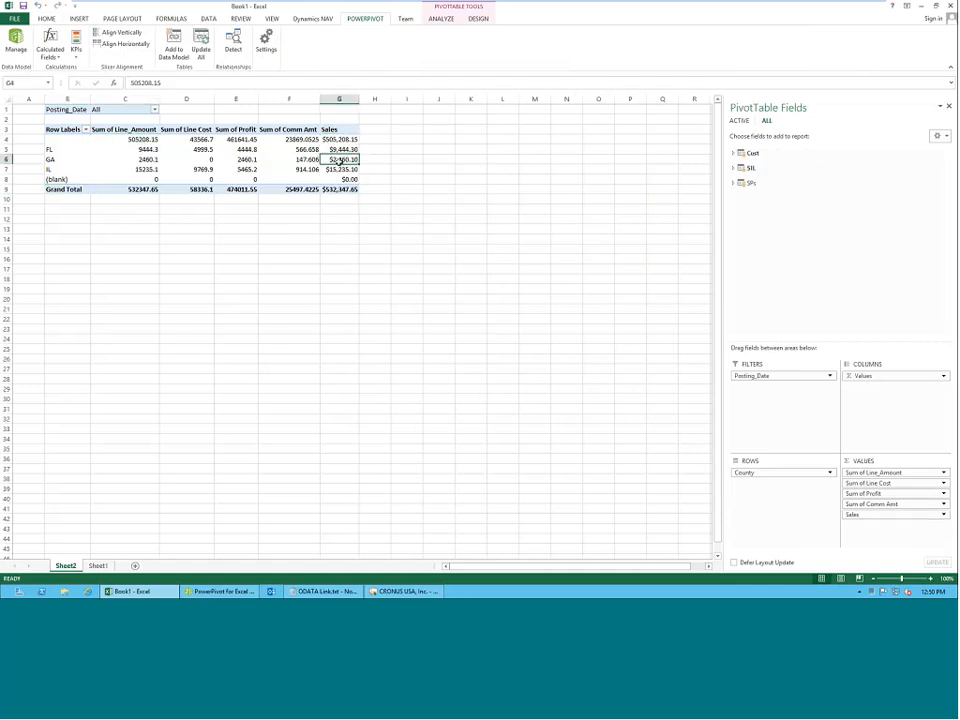
left_click(342, 171)
left_click(333, 141)
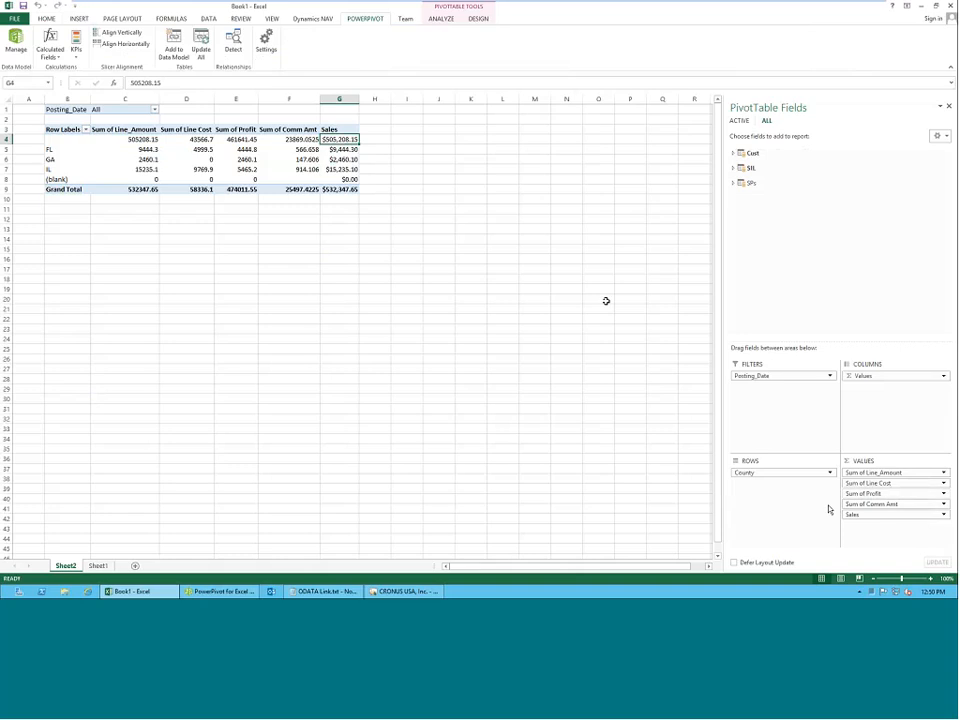
left_click(340, 159)
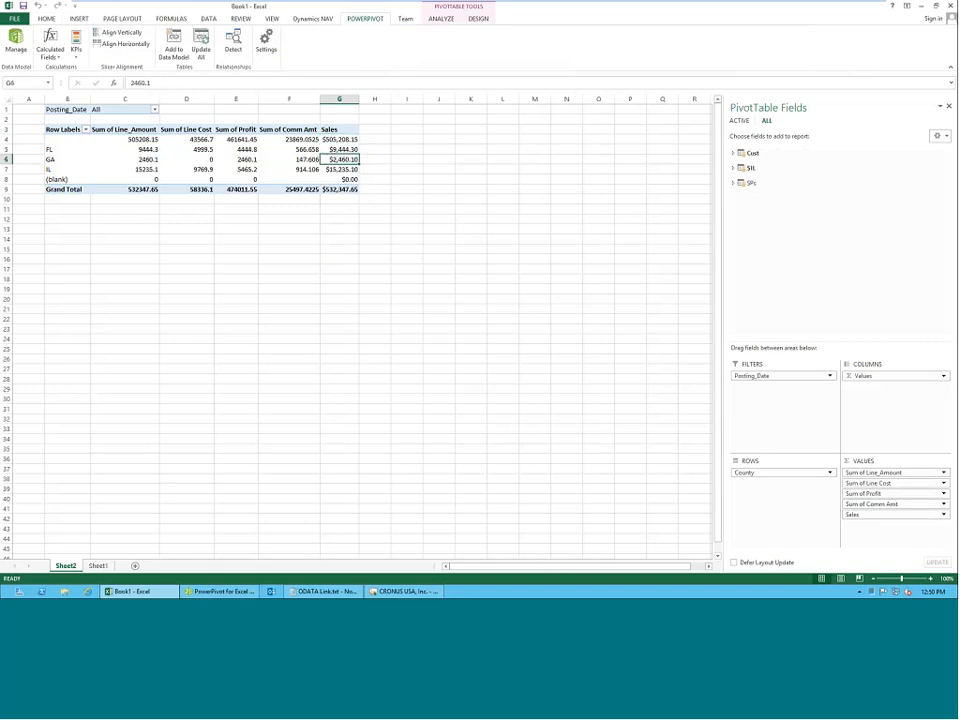
left_click(337, 140)
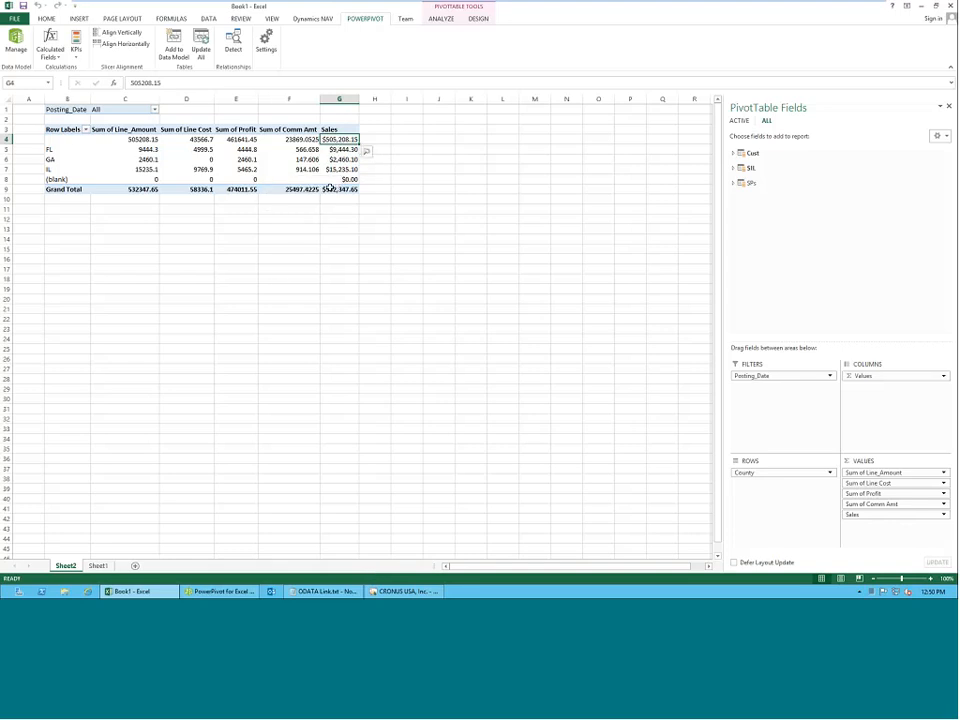
Start another calculated field in the SIL table and name it Cost.
left_click(49, 45)
left_click(68, 67)
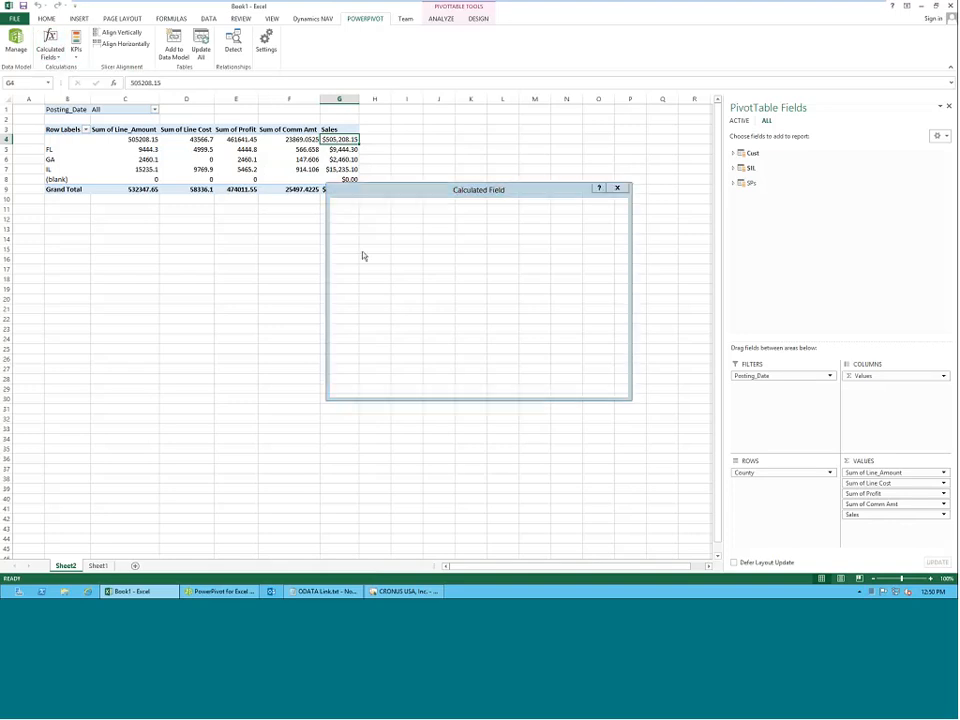
double_click(456, 221)
type("C")
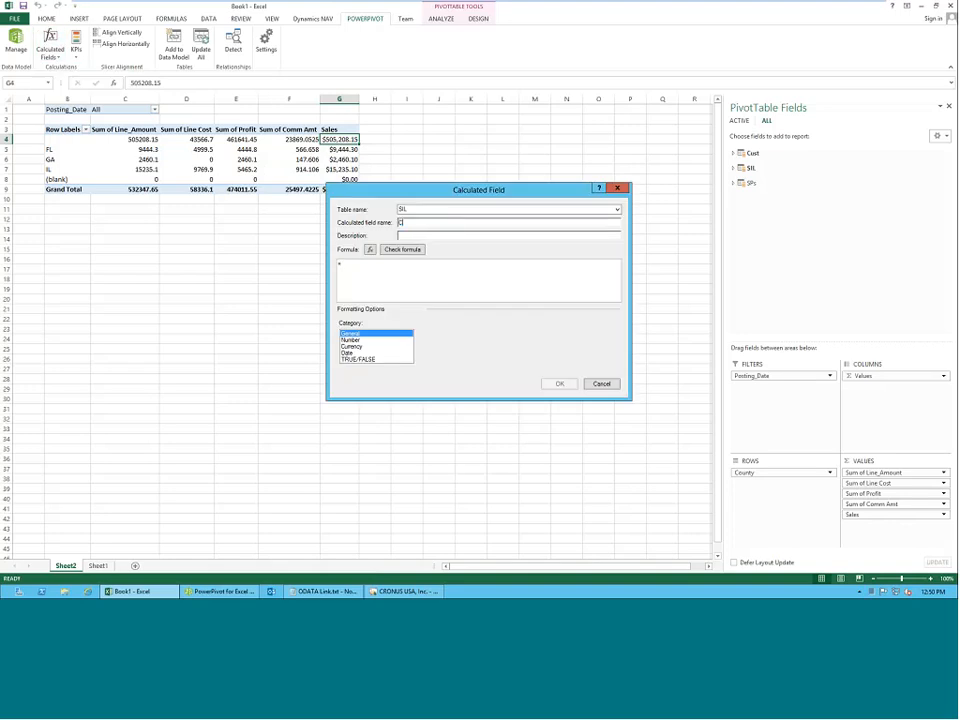
type("omm")
Give the Cost field the formula =sum(SIL[Line Cost]) with Currency formatting and add it to the PivotTable.
left_click(383, 274)
type("sum")
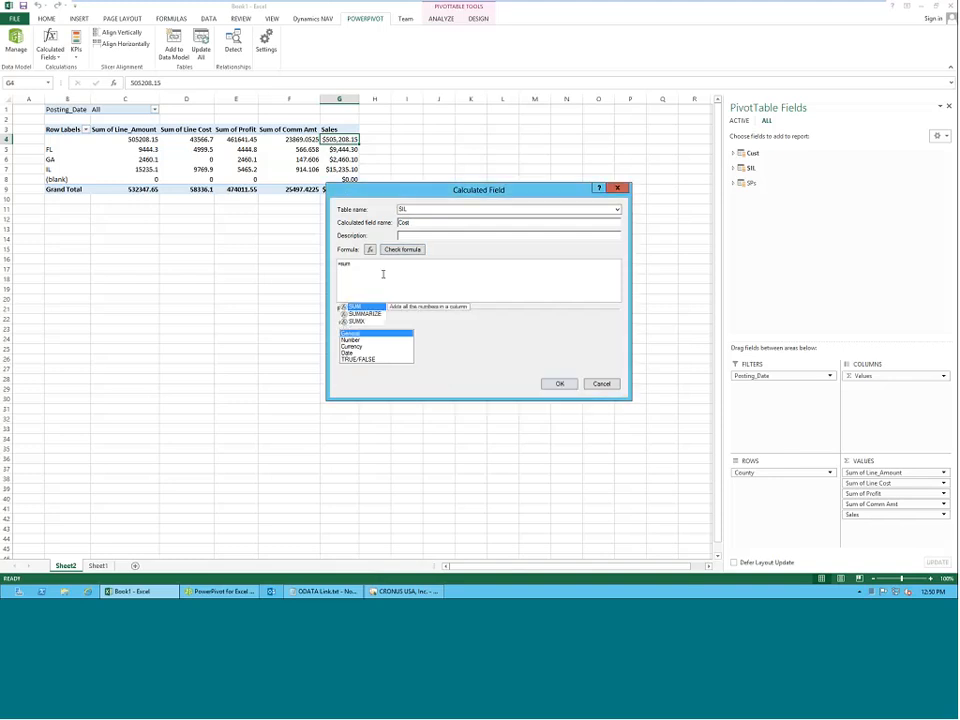
type("(sil")
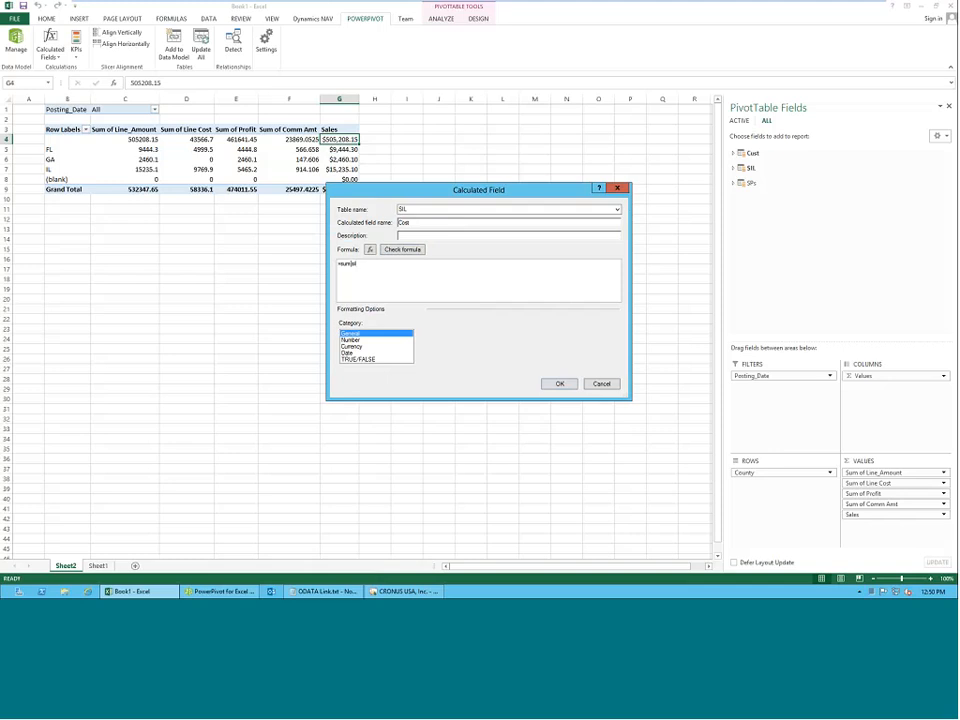
type("[")
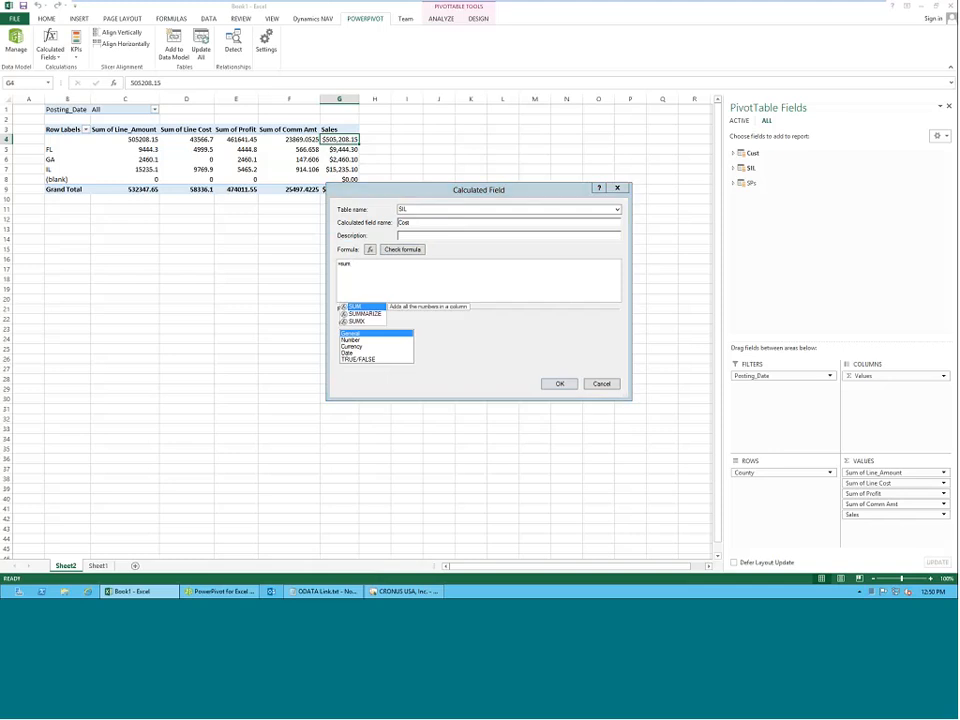
key("Down")
key("Down")
key("Down")
key("Down")
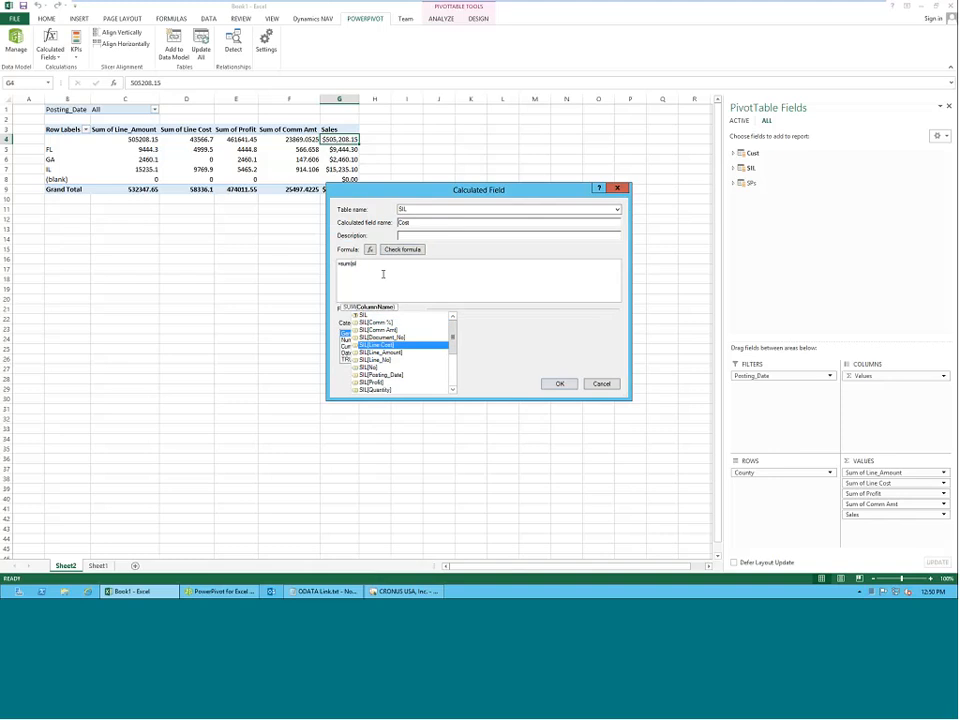
key("Tab")
type(")")
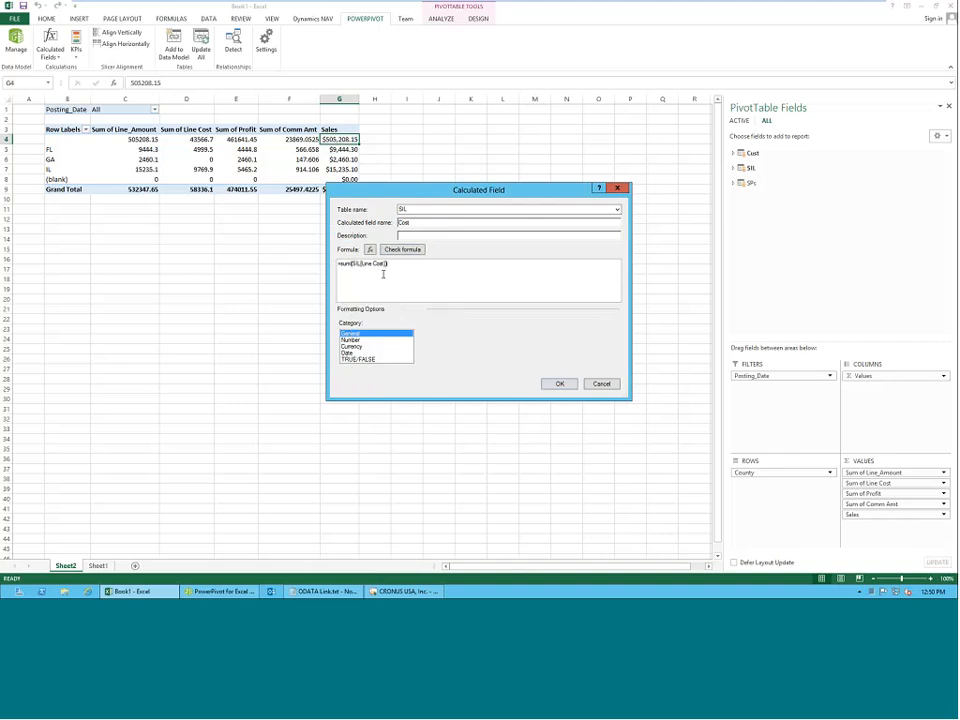
left_click(372, 347)
left_click(560, 384)
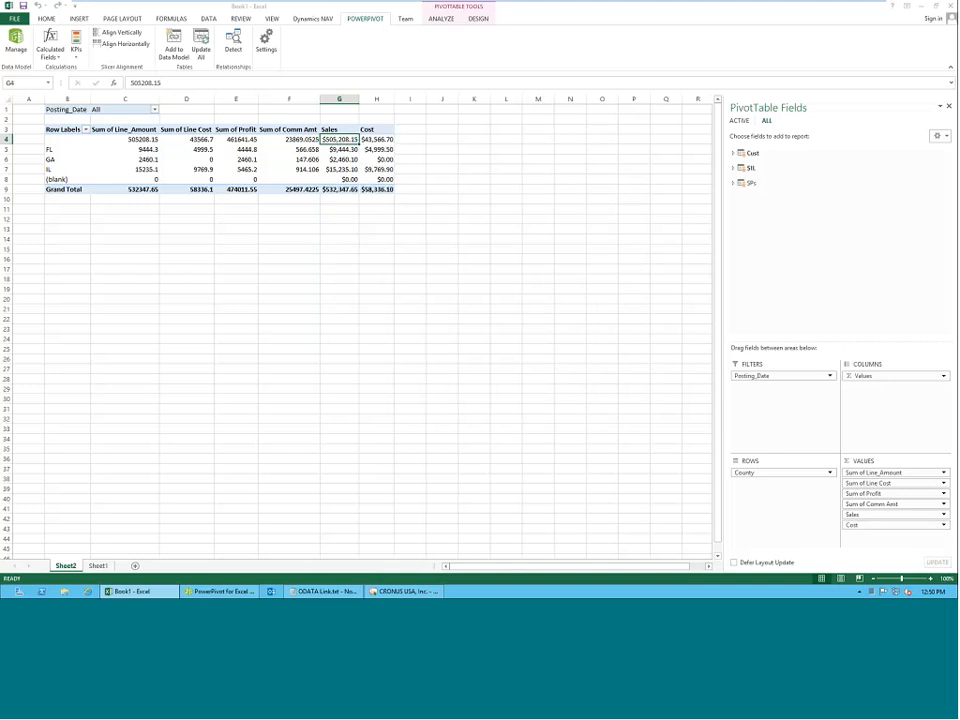
Create a calculated field named Profit 2 in the SIL table with the formula =[Sales] - [Cost].
left_click(48, 55)
left_click(72, 67)
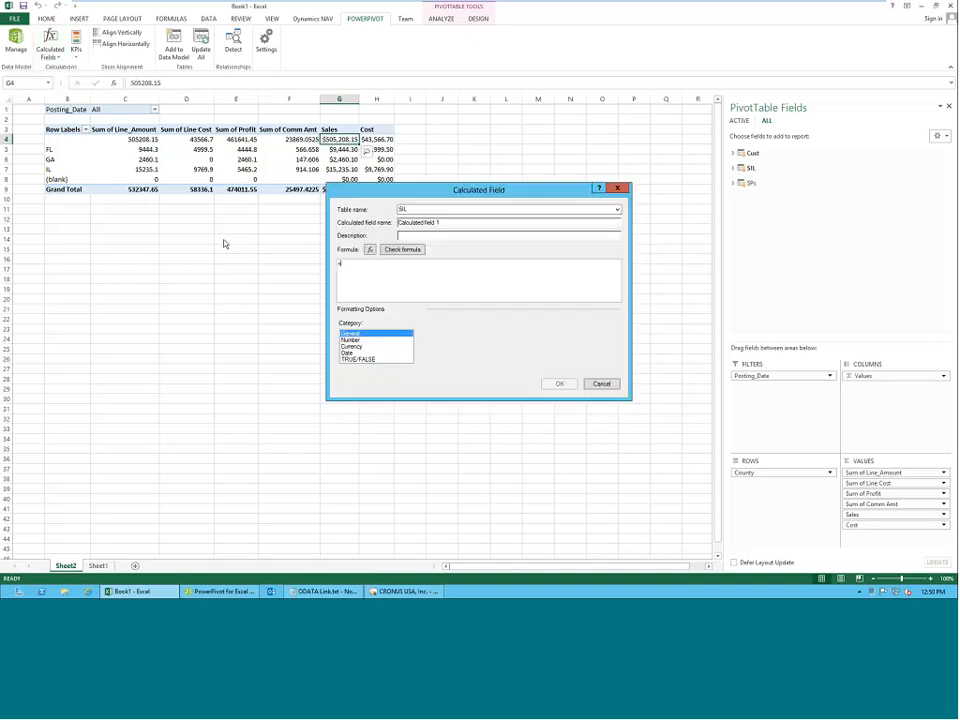
left_click_drag(453, 223, 308, 230)
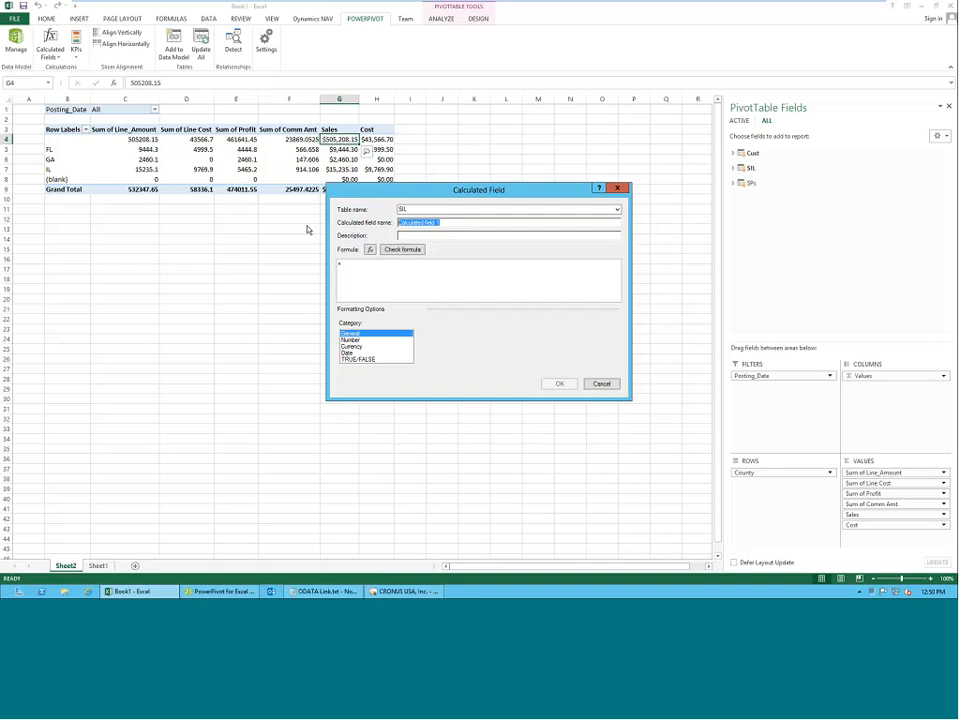
type("Profit 2[")
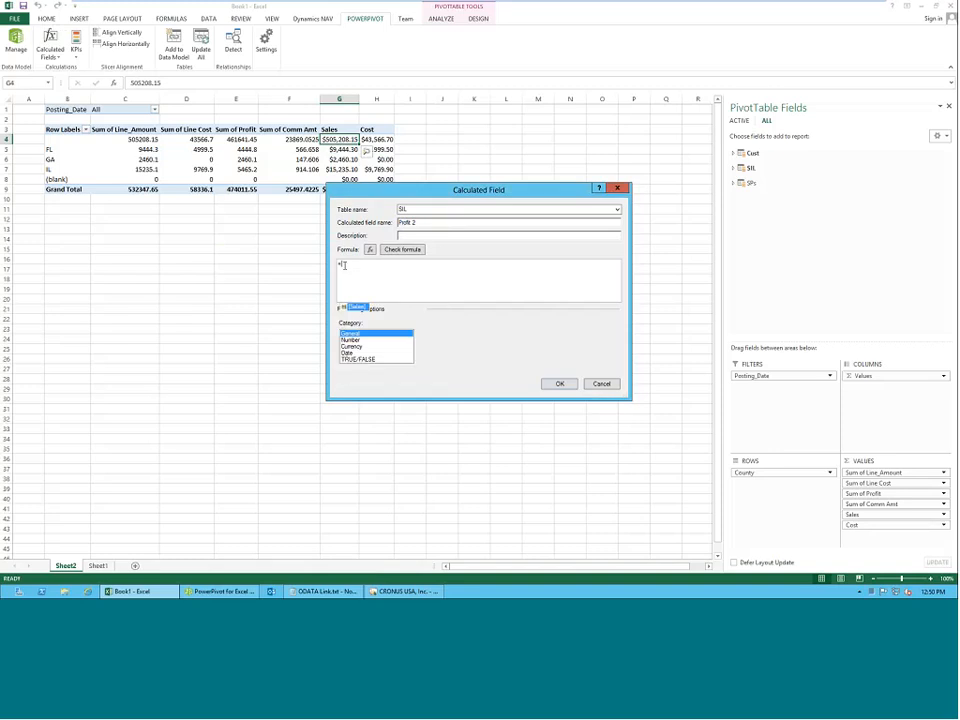
type("sales] - [c")
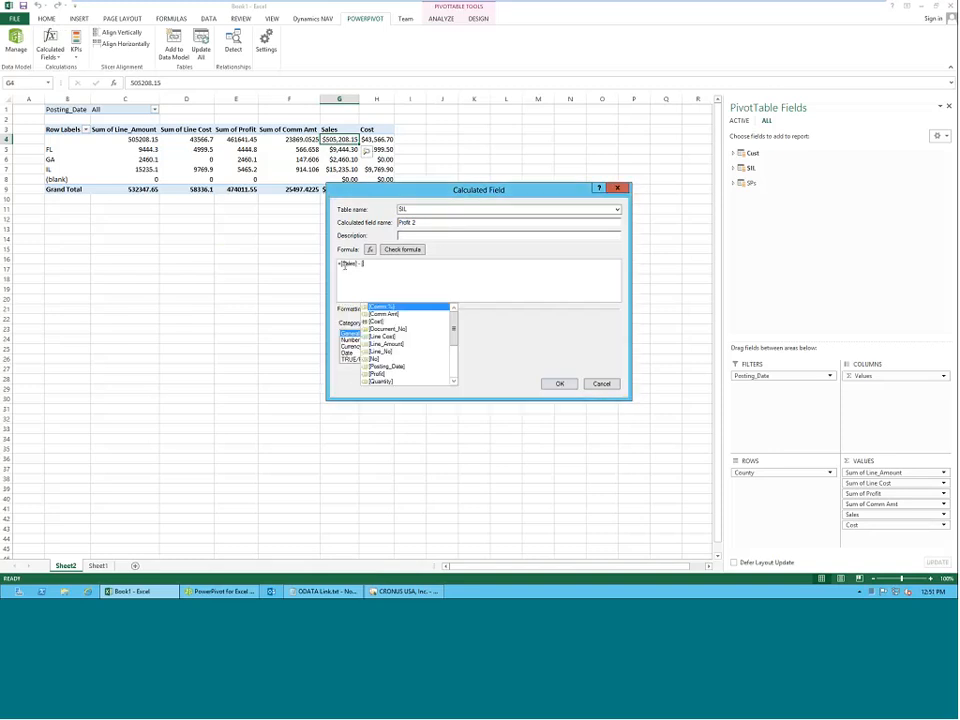
key("Down")
key("Down")
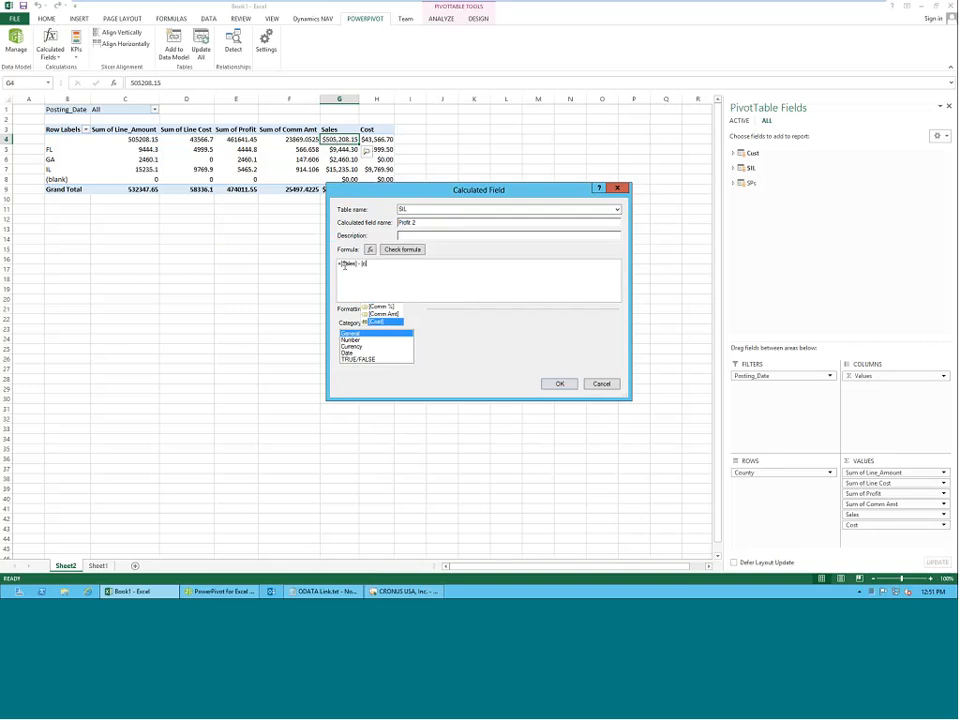
key("Tab")
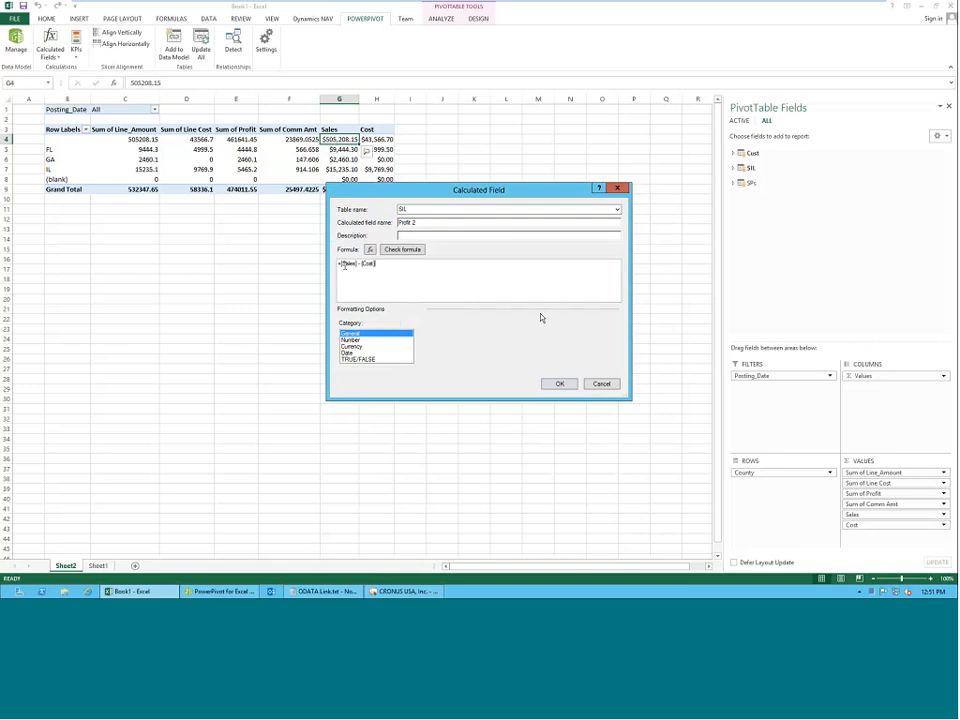
left_click(556, 384)
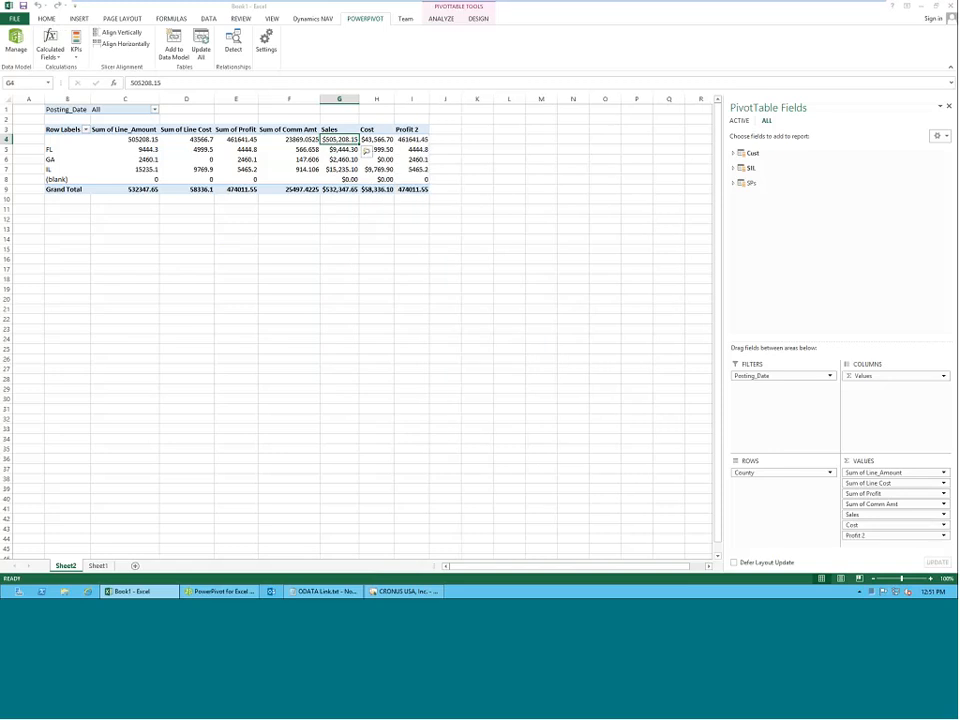
Change the Cost field's formula to =sum(SIL[Line Cost])*1.25 and review the Profit 2 and Sales columns in the PivotTable.
left_click(377, 140)
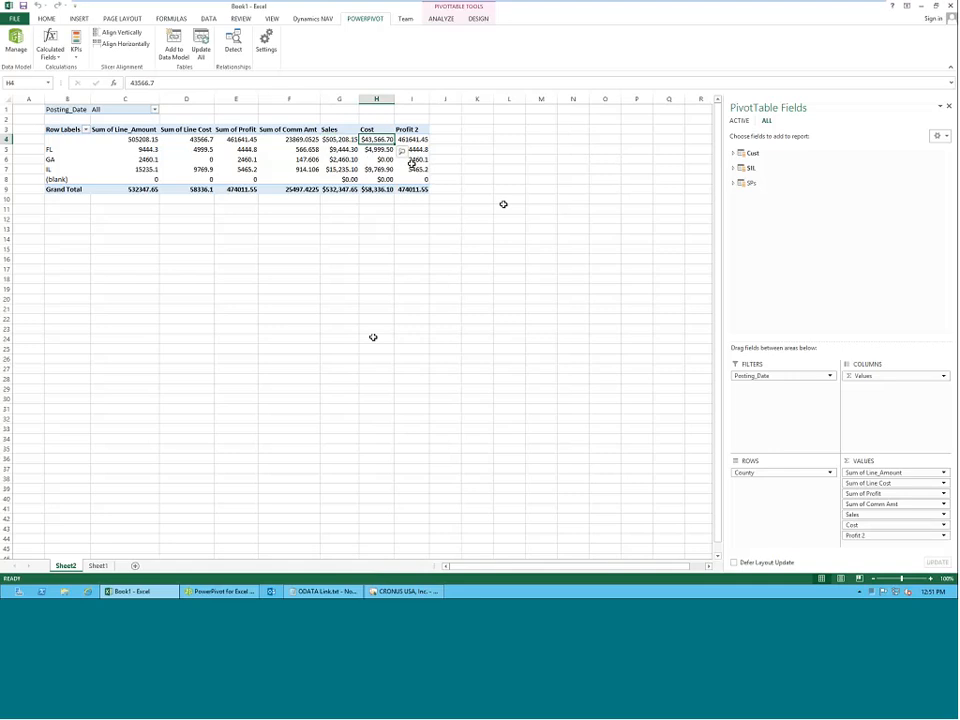
left_click(50, 50)
left_click(86, 80)
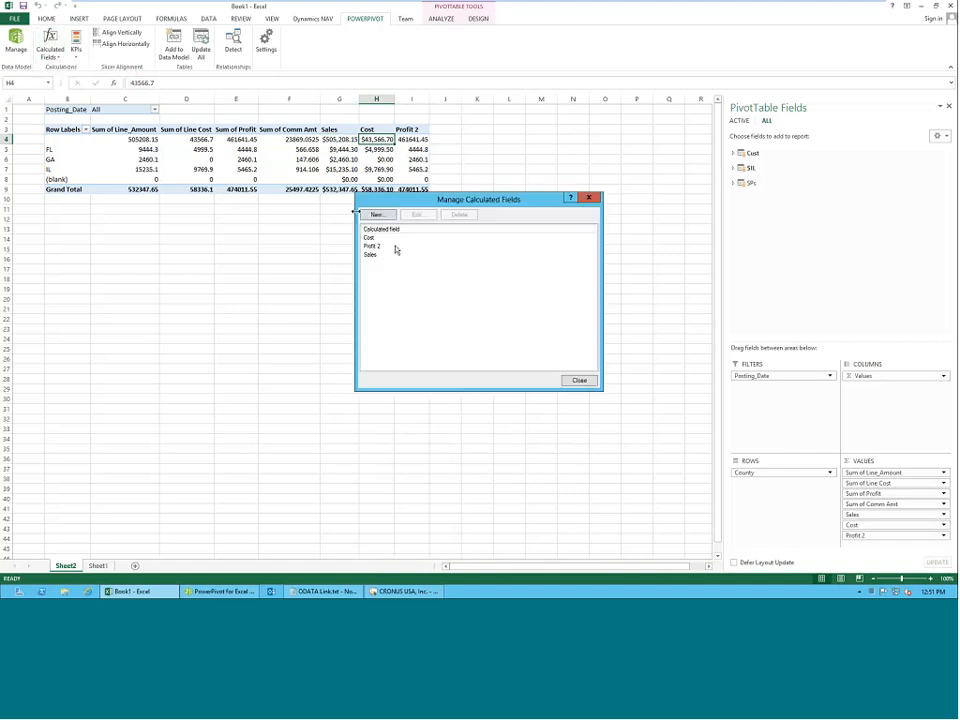
left_click(418, 214)
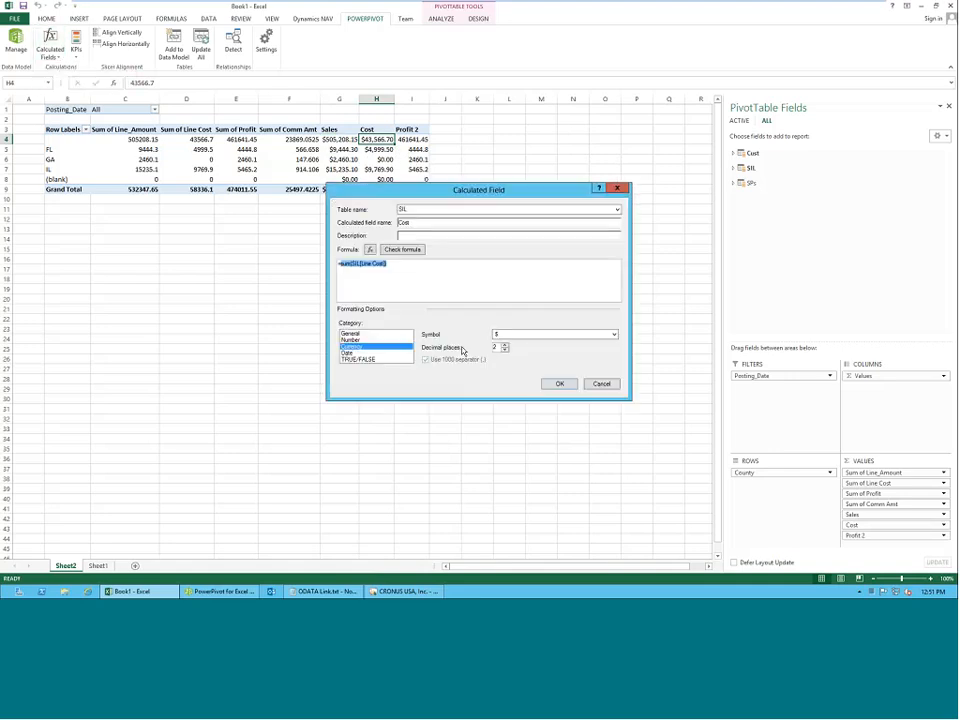
left_click(413, 265)
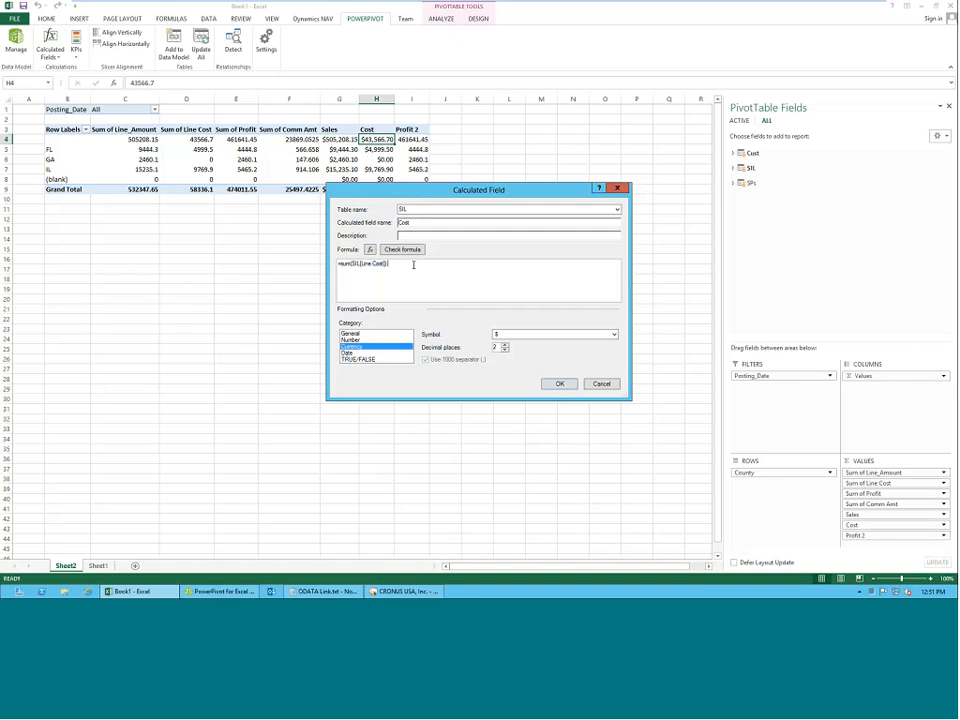
type("*1.25")
left_click(560, 384)
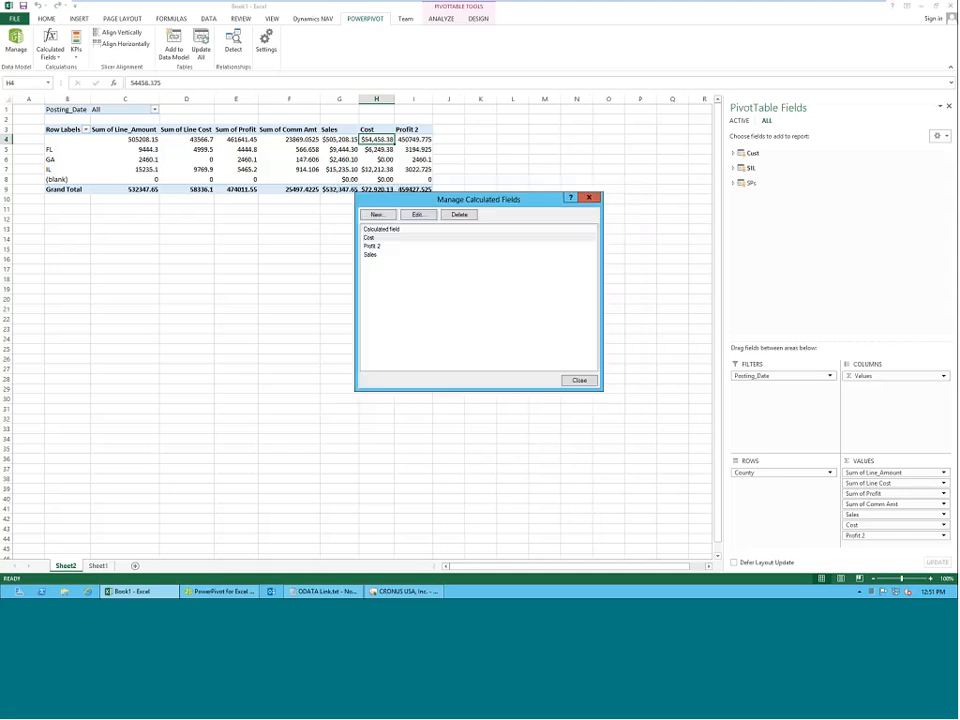
left_click(579, 380)
left_click(413, 149)
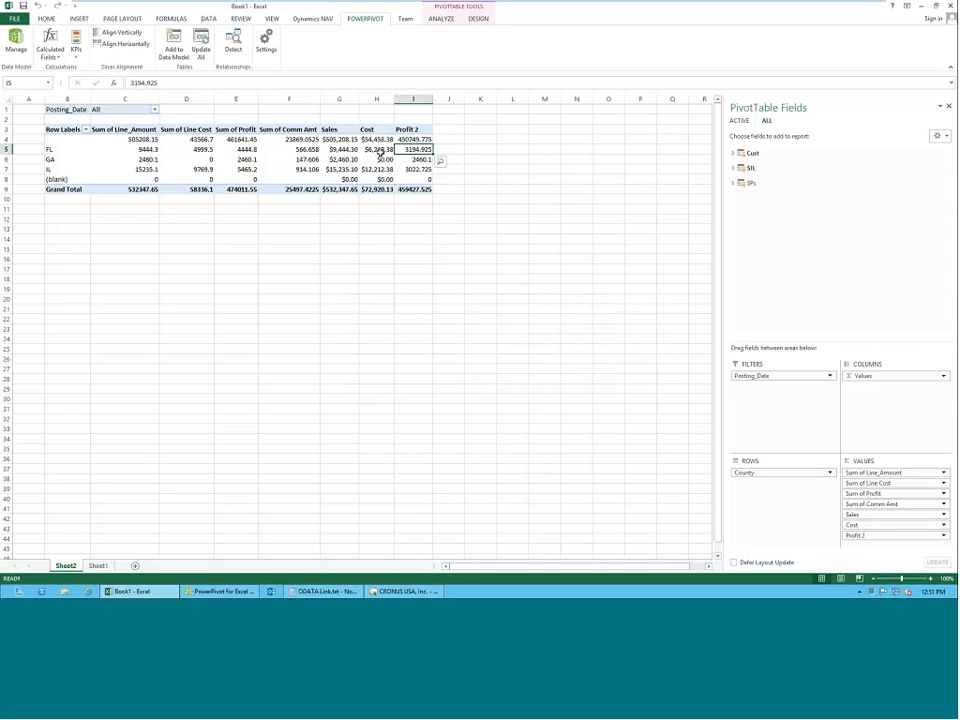
left_click(341, 158)
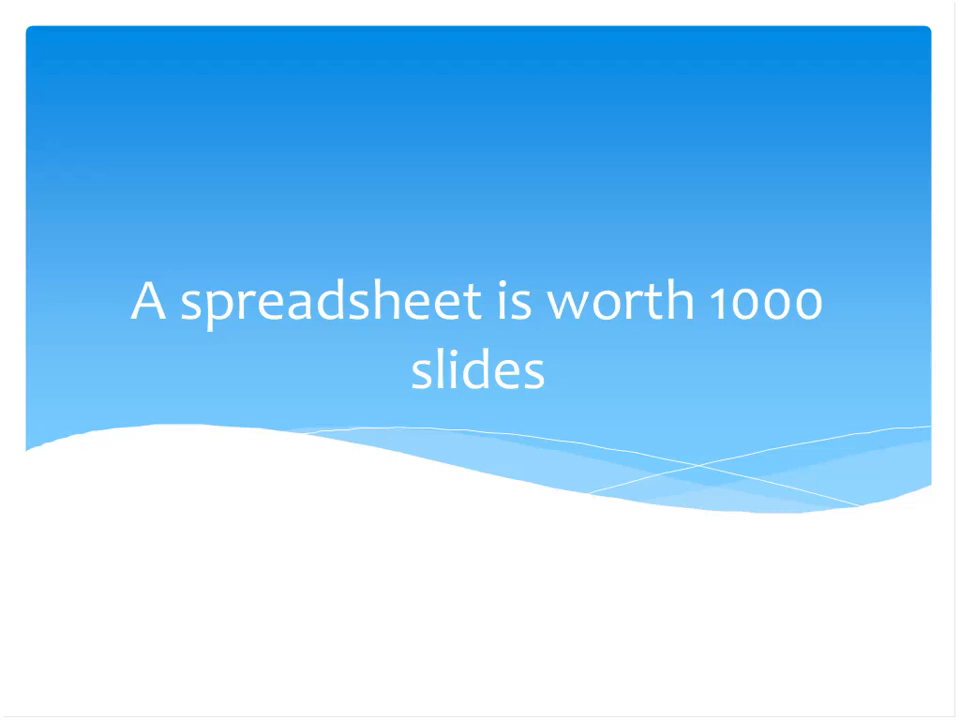
key("Right")
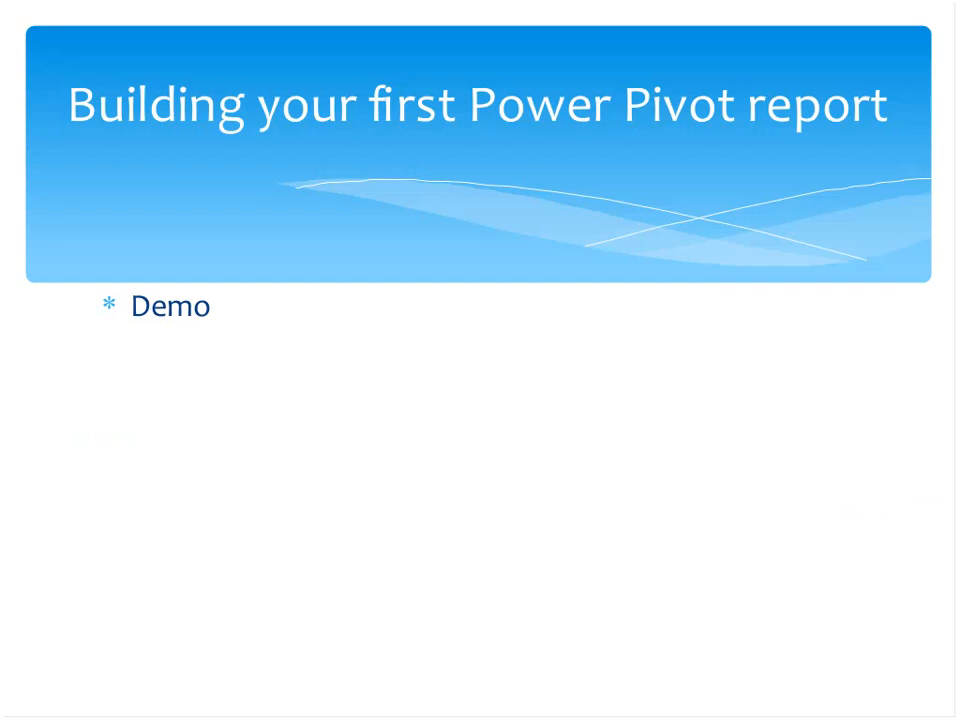
key("Right")
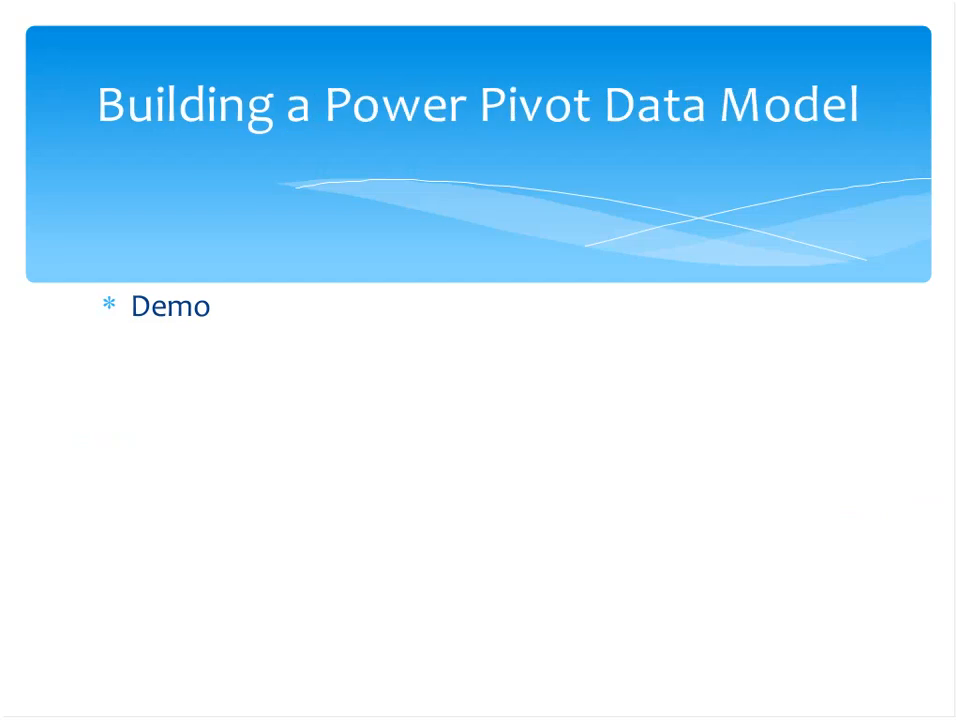
key("Right")
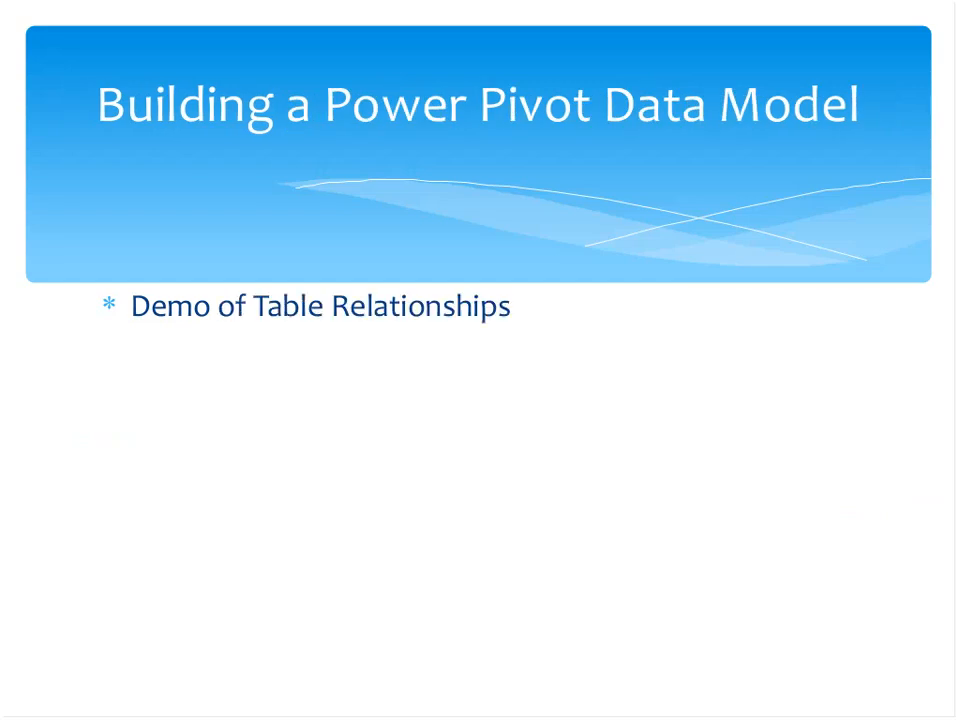